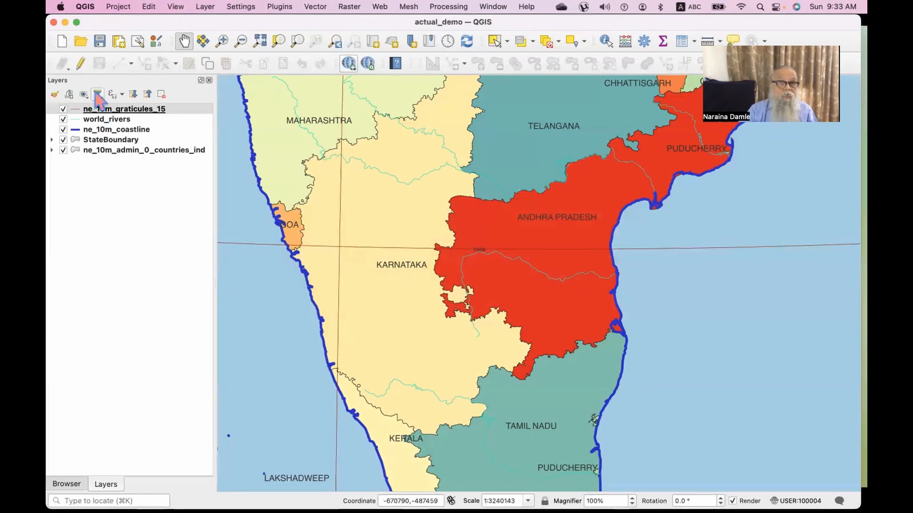
mouse_move(50, 97)
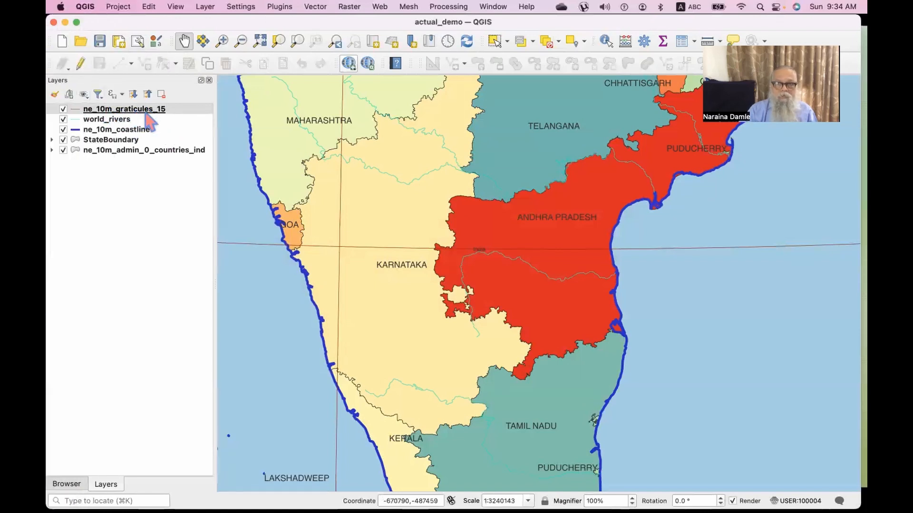
mouse_move(147, 121)
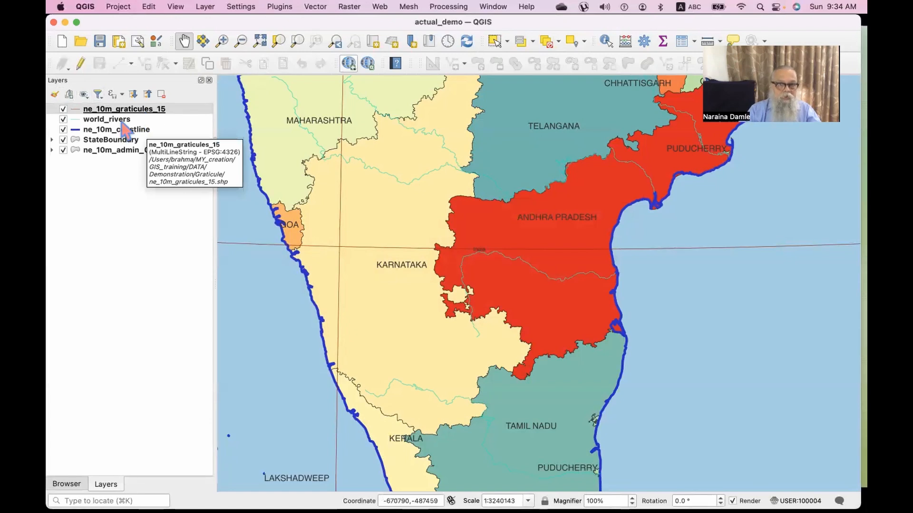
mouse_move(118, 134)
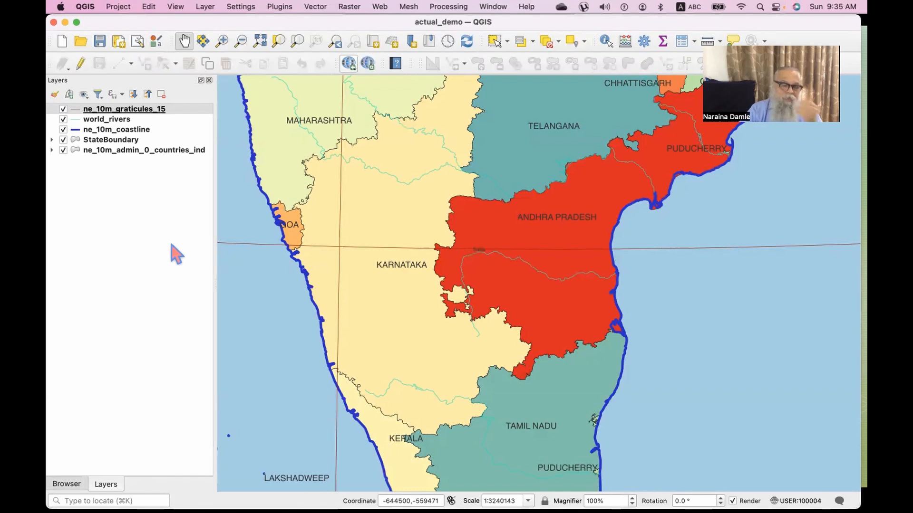
Add the ne_10m_populated_places_simple.shp shapefile from the favourite Demonstration/PopulatedPlaces folder to the map
click(59, 488)
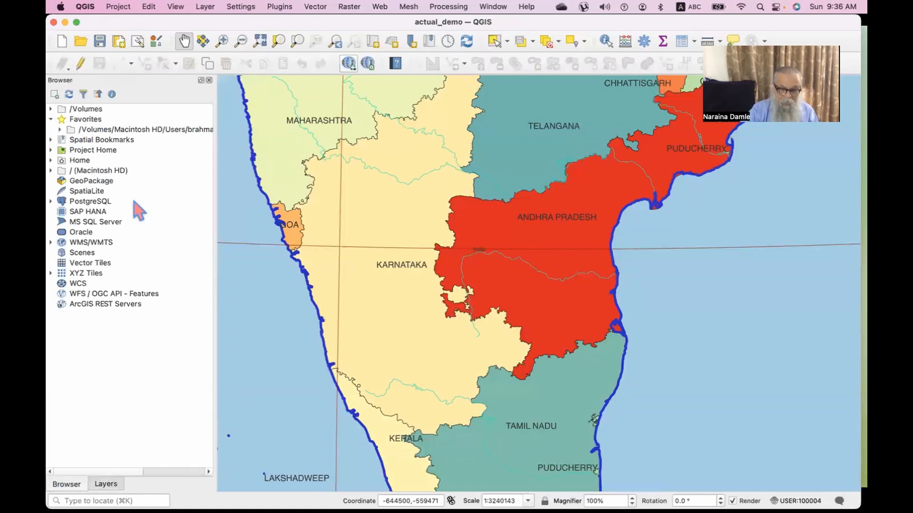
mouse_move(52, 126)
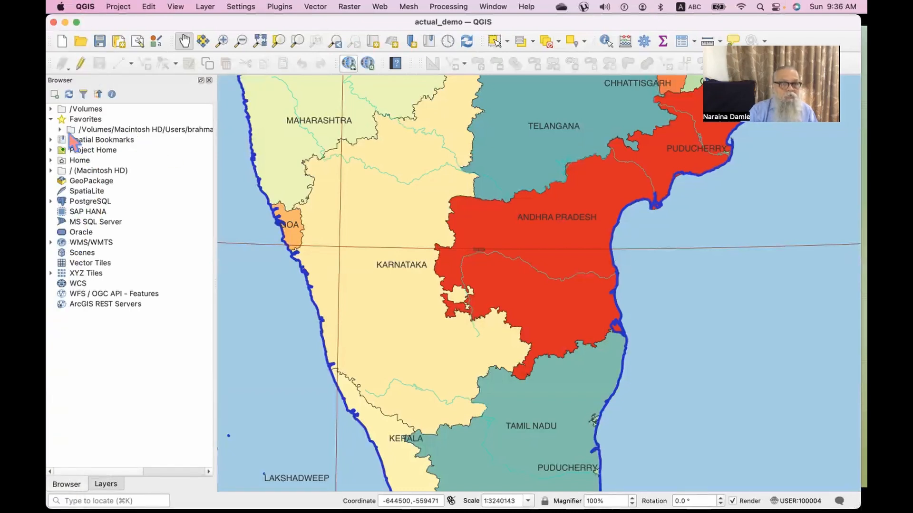
click(59, 129)
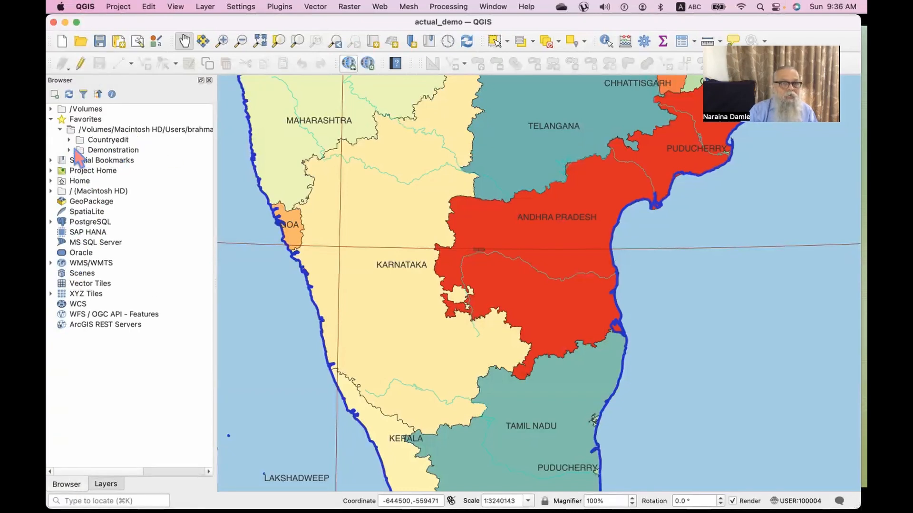
click(70, 150)
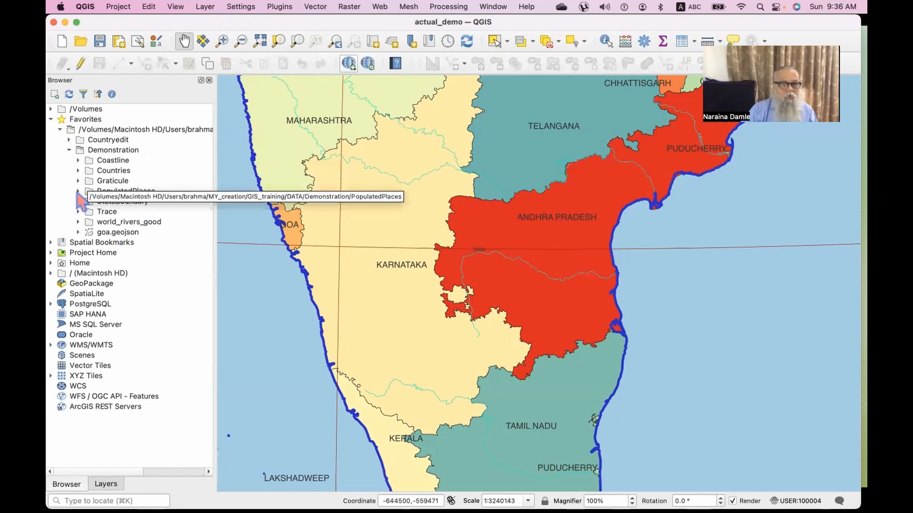
click(79, 192)
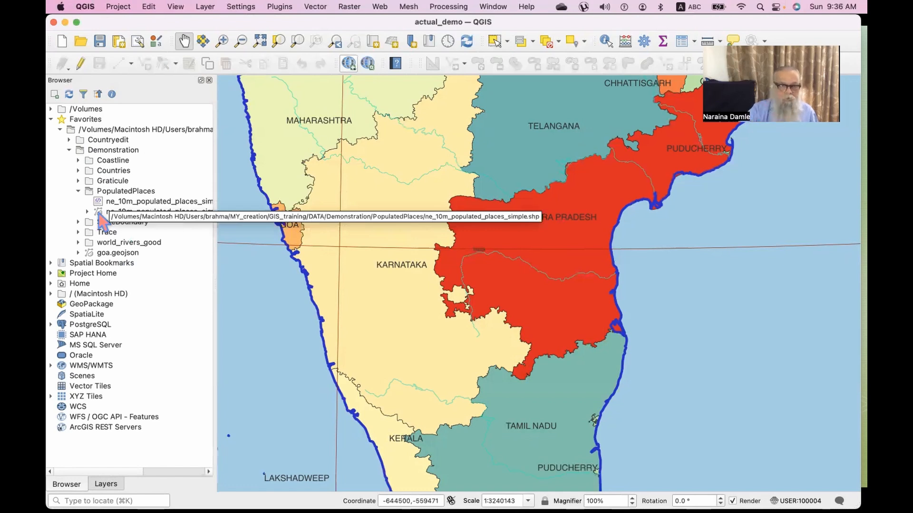
drag(101, 213, 253, 252)
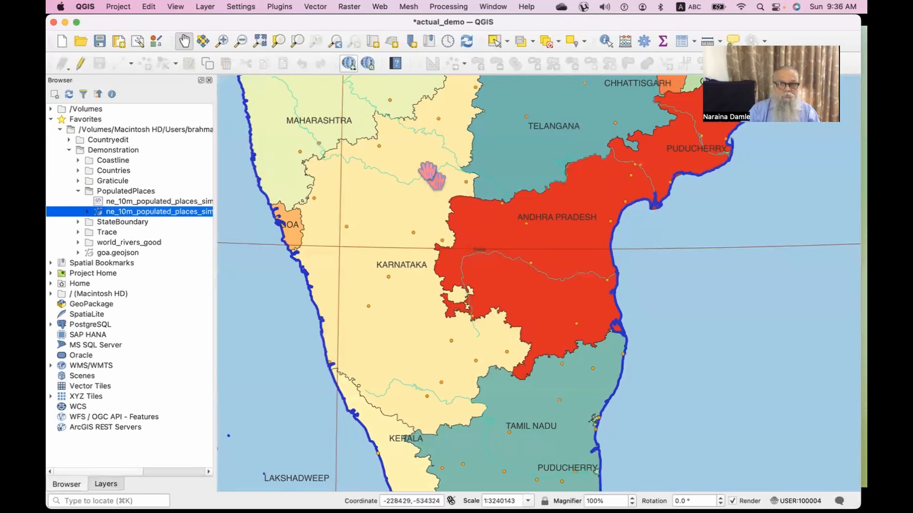
Examine the populated place points over central and western India and across the full map extent
drag(431, 176, 541, 396)
drag(547, 176, 497, 360)
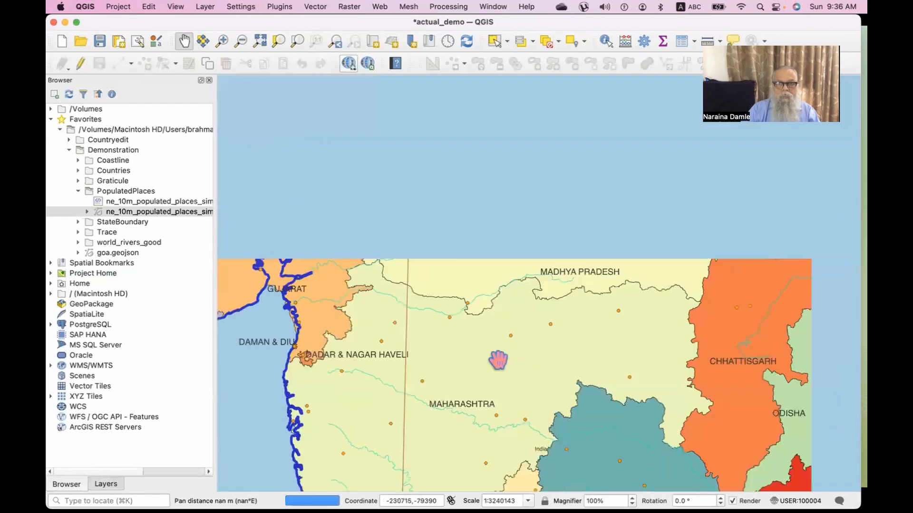
drag(509, 231, 489, 240)
drag(513, 412, 529, 303)
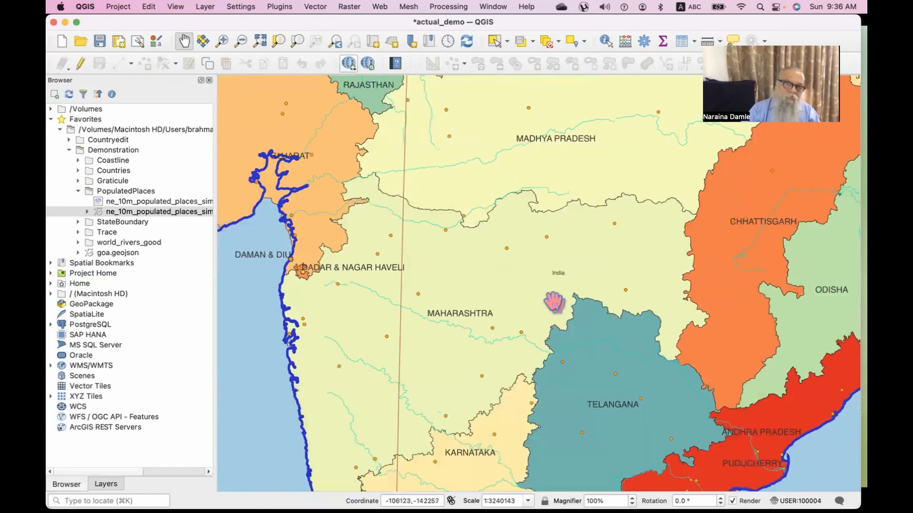
click(259, 40)
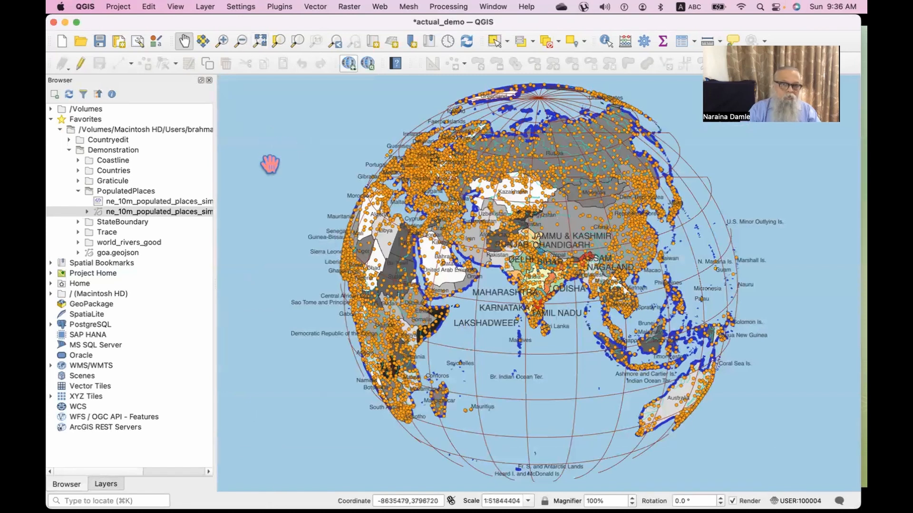
Set the project coordinate reference system to WGS 84 (EPSG:4326)
click(118, 11)
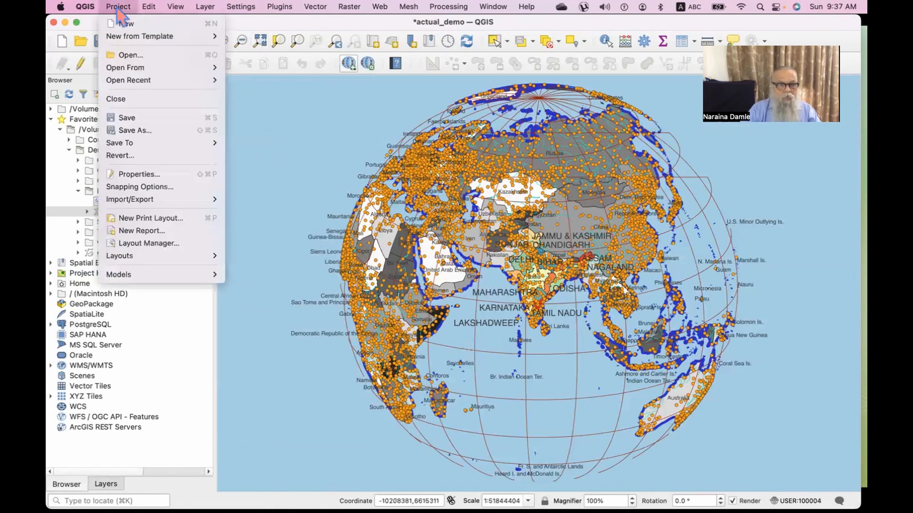
click(290, 206)
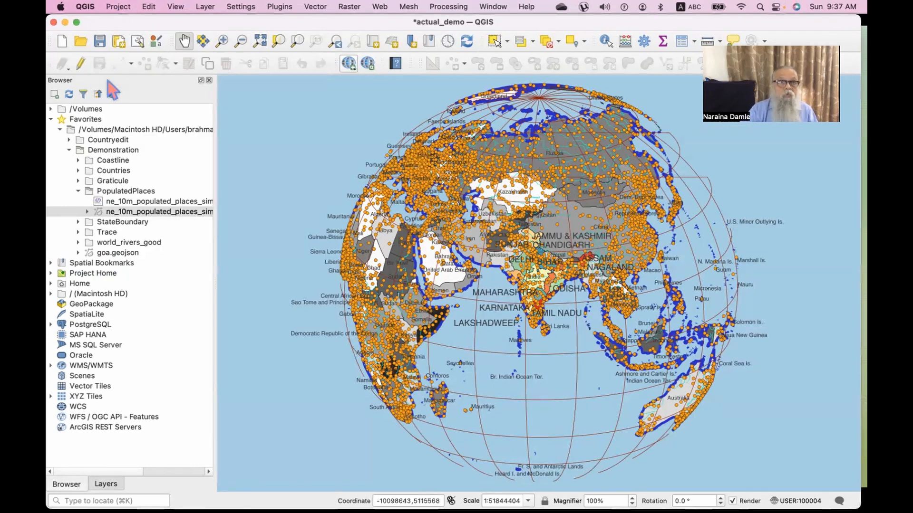
click(118, 7)
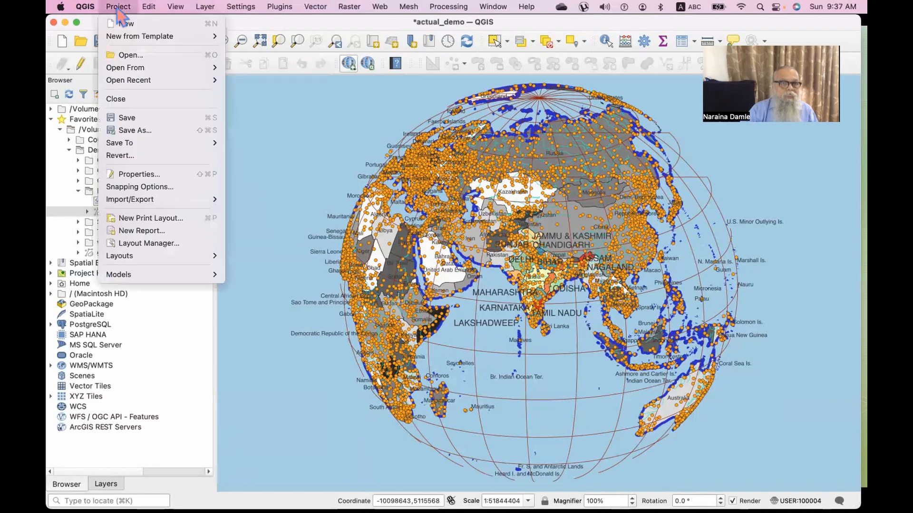
click(123, 175)
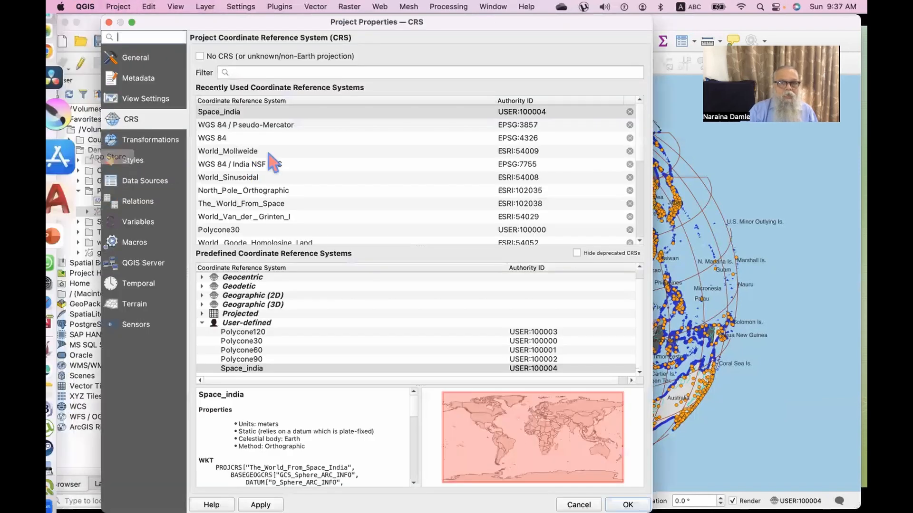
click(240, 137)
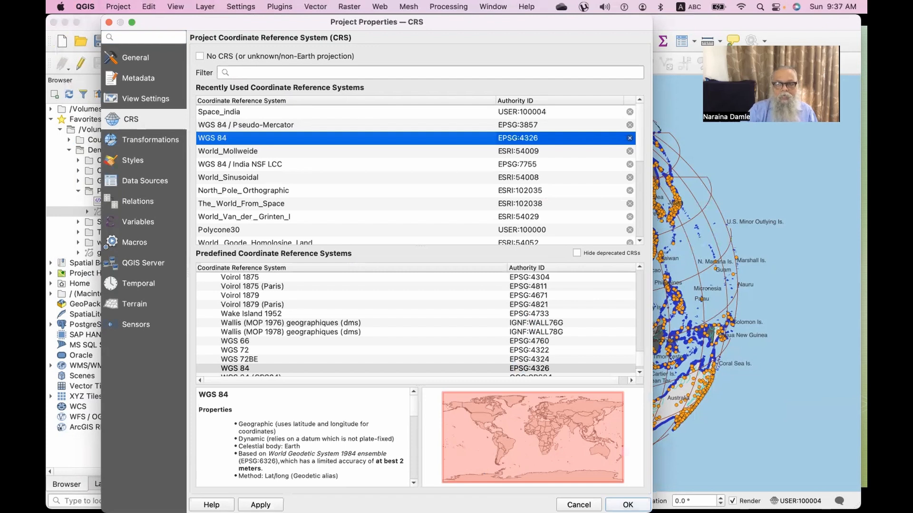
click(627, 504)
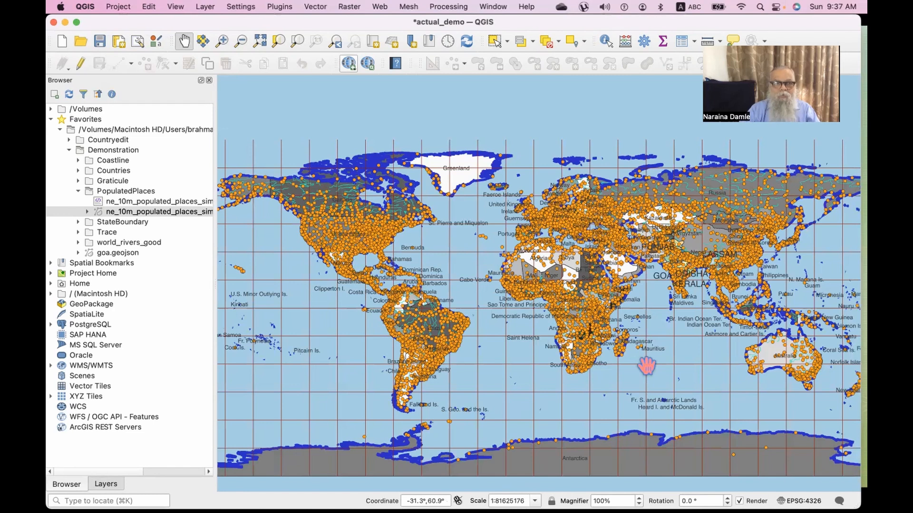
Look through the attribute table of the ne_10m_populated_places_simple layer down to its last records
click(104, 484)
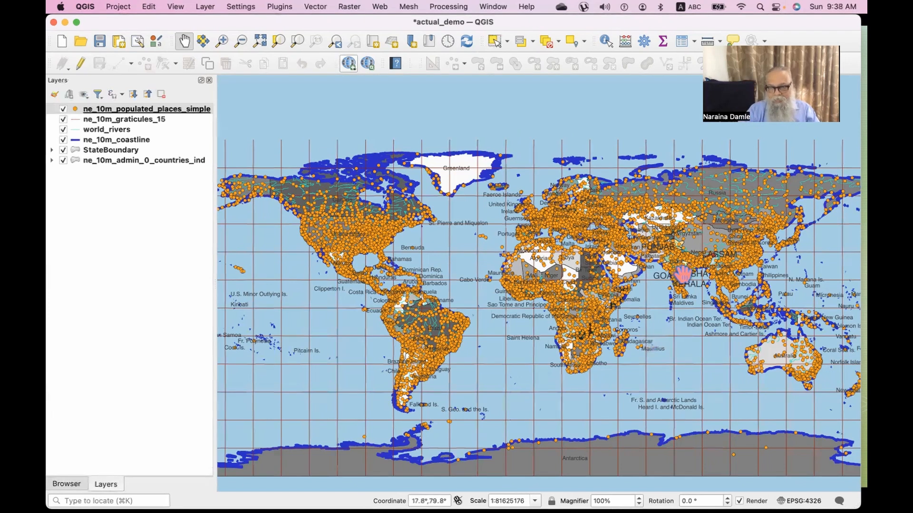
scroll(685, 274, up, 3)
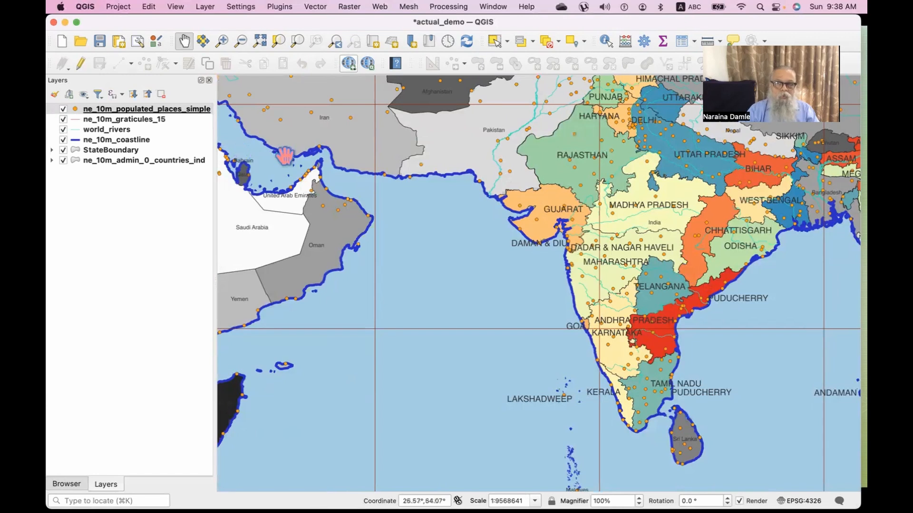
right_click(133, 114)
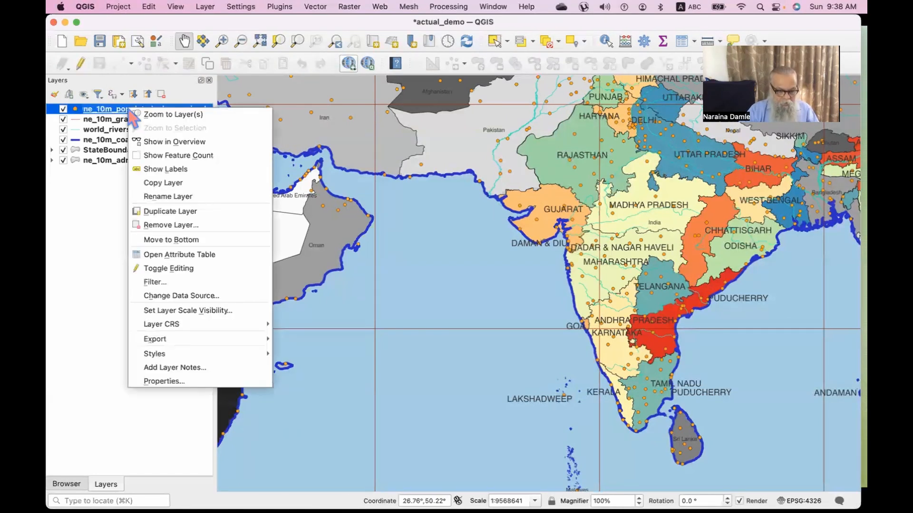
click(166, 256)
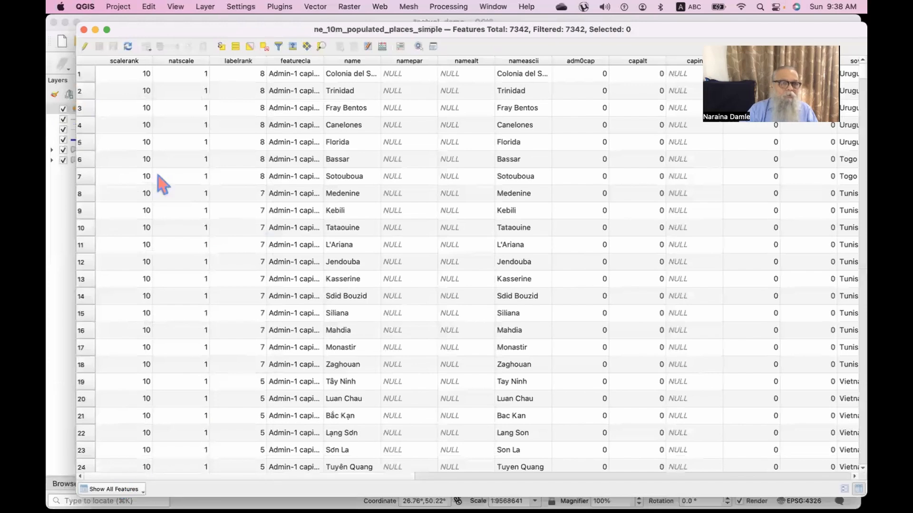
scroll(204, 408, down, 10)
click(204, 408)
scroll(205, 408, down, 3)
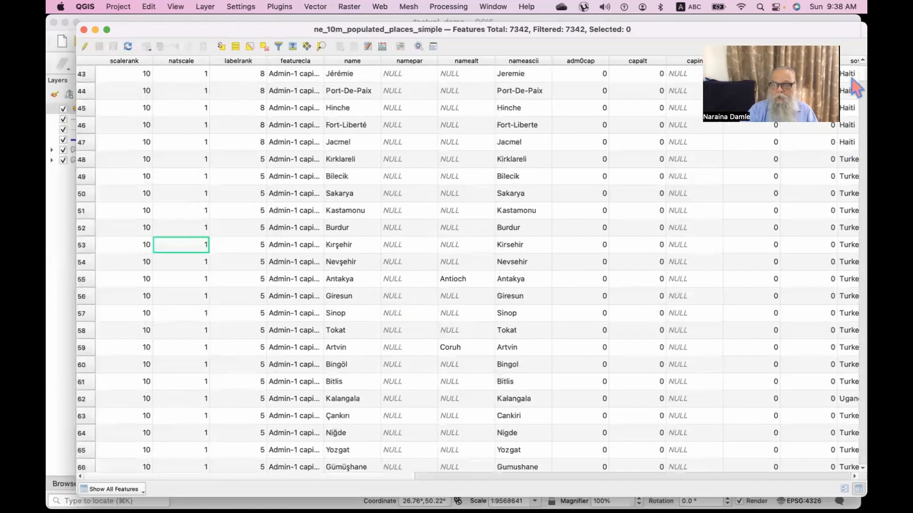
drag(851, 102, 855, 475)
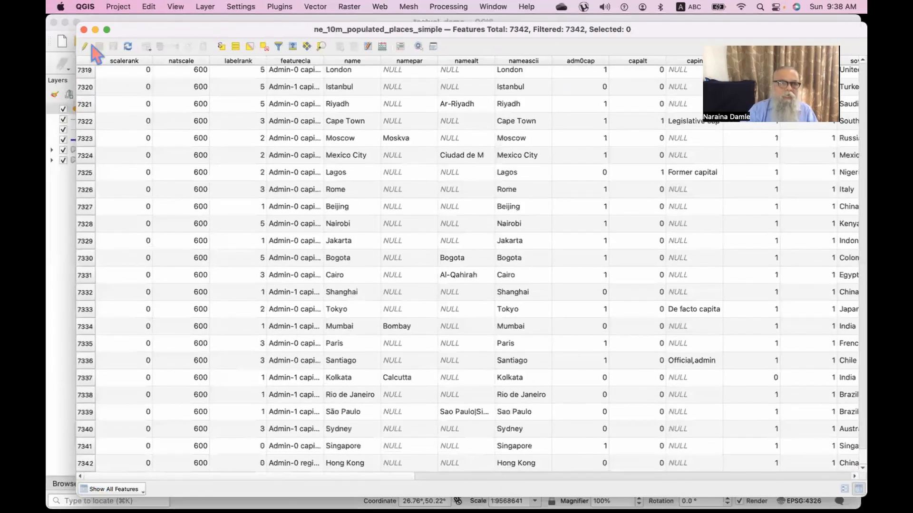
click(84, 29)
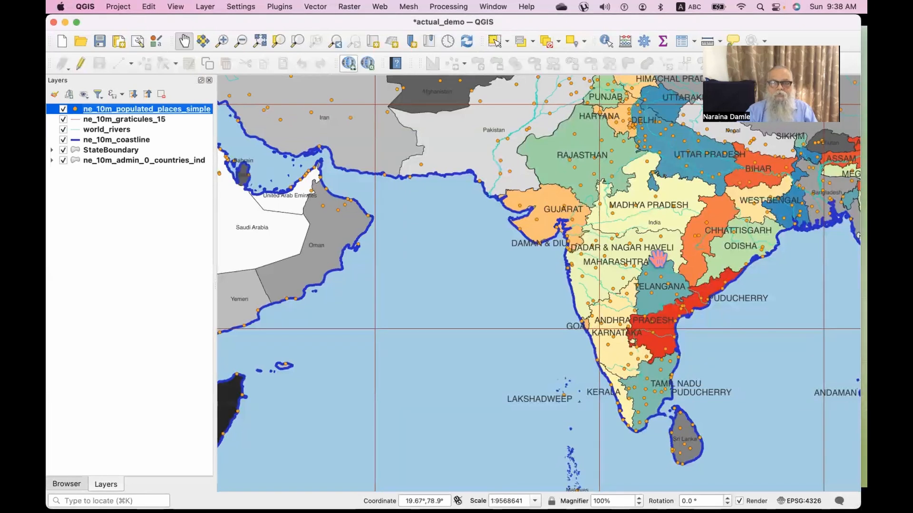
Identify a populated place point in western Madhya Pradesh and another in eastern Maharashtra to view their attributes
drag(658, 259, 453, 313)
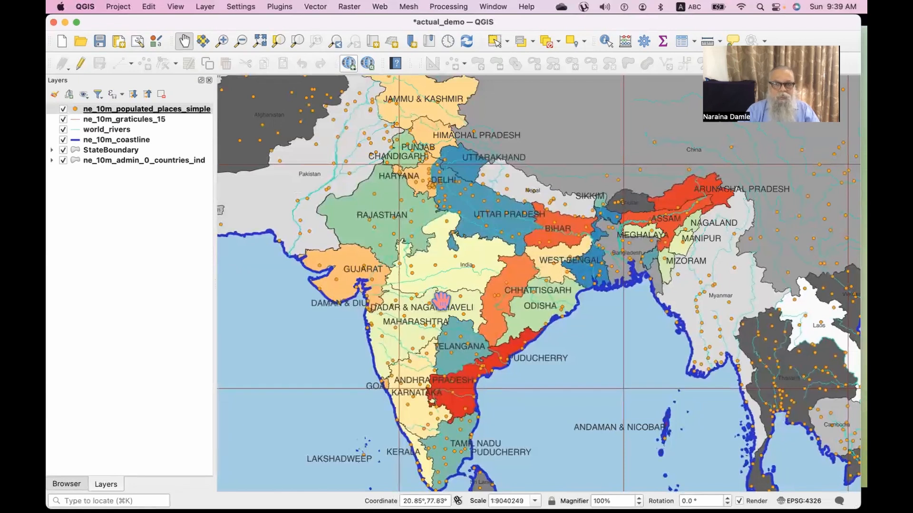
scroll(441, 299, up, 4)
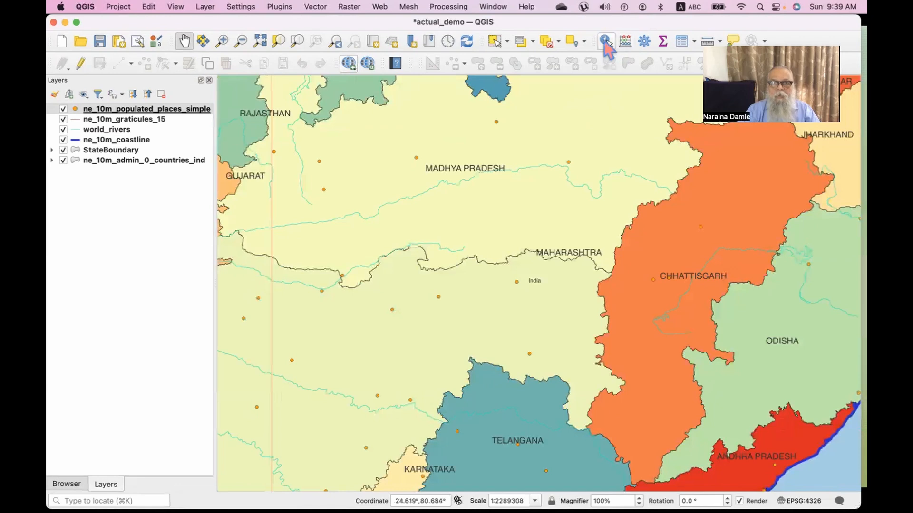
click(606, 42)
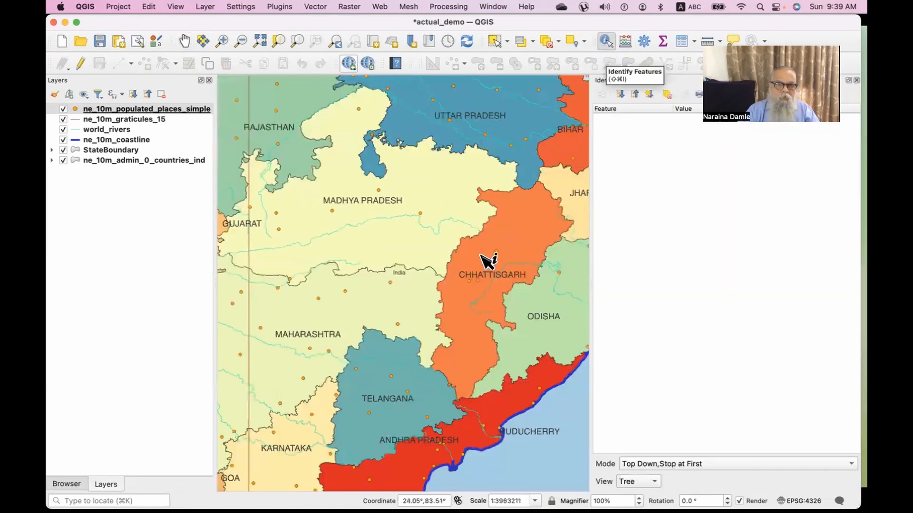
click(333, 212)
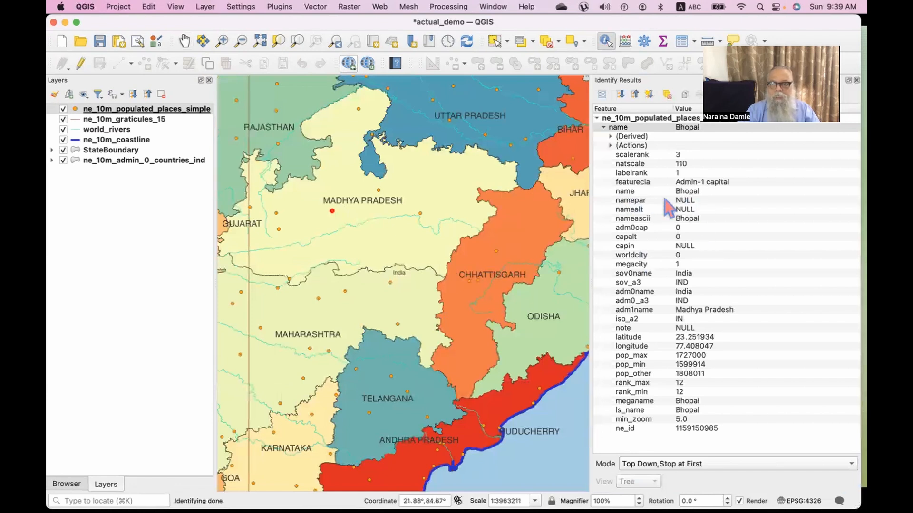
click(397, 324)
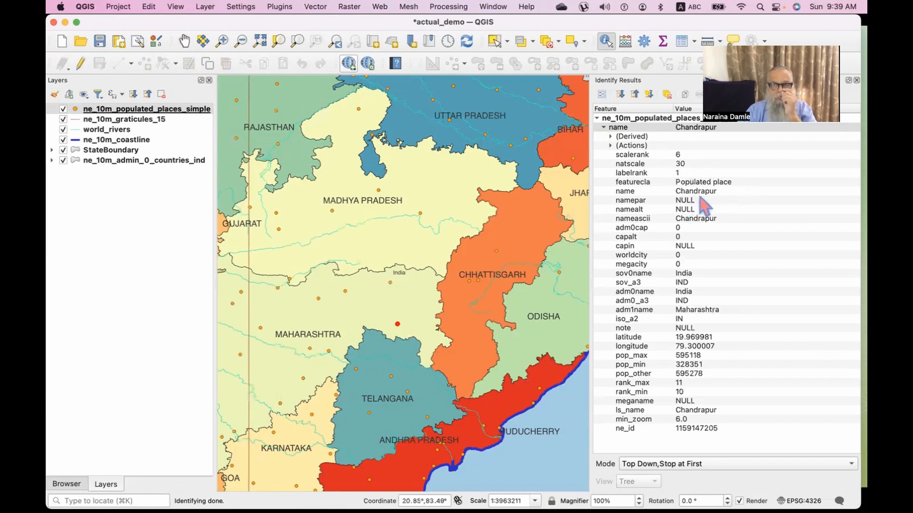
scroll(456, 304, down, 1)
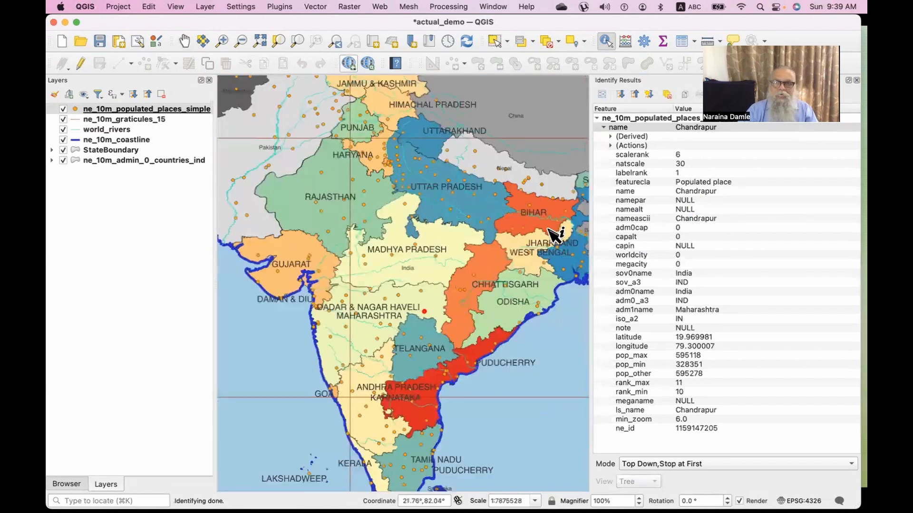
click(855, 80)
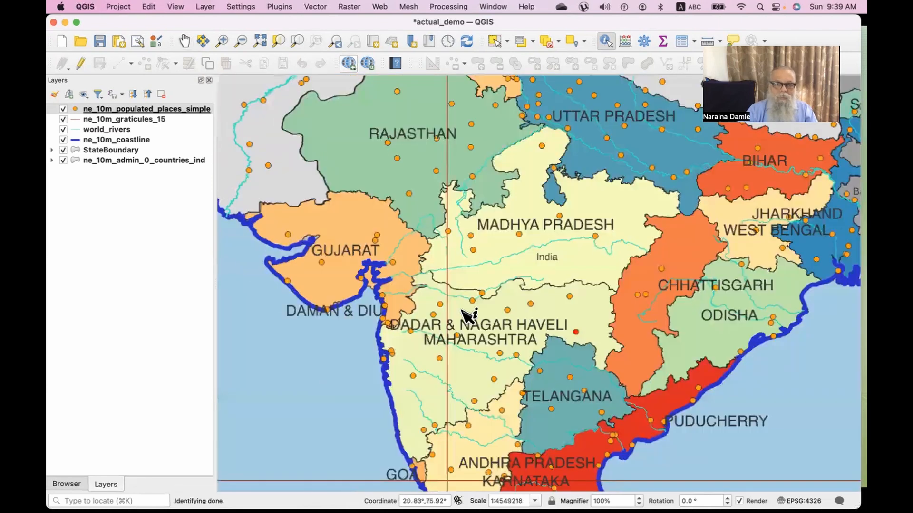
Switch the symbology of the ne_10m_populated_places_simple layer from Single Symbol to Categorized
click(259, 41)
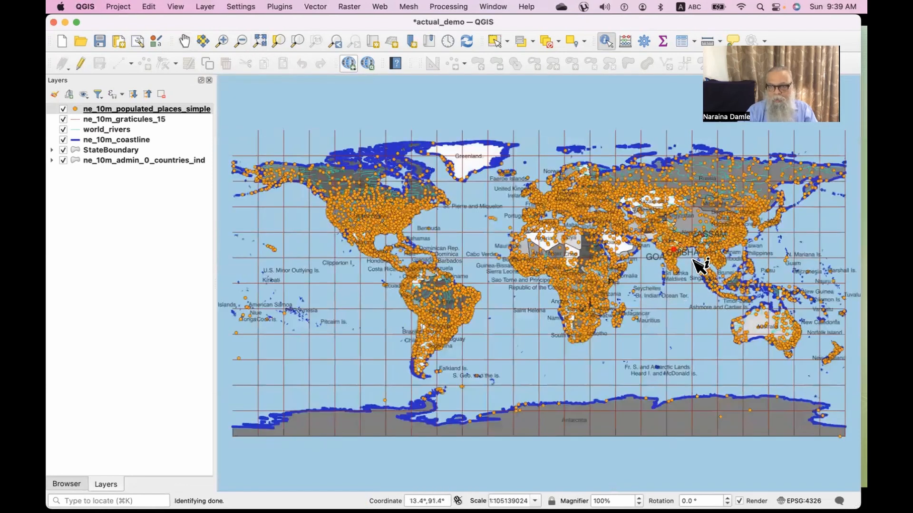
scroll(698, 265, up, 1)
scroll(699, 265, up, 1)
scroll(637, 254, up, 1)
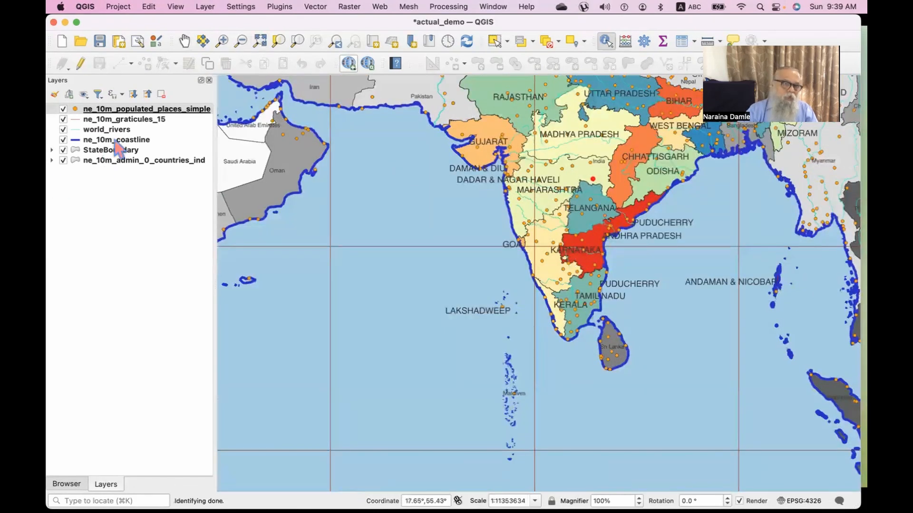
right_click(102, 109)
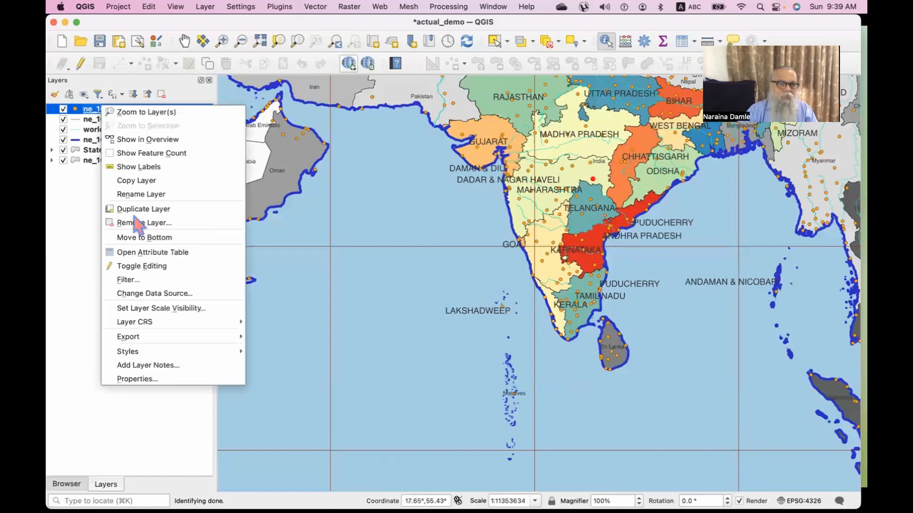
click(138, 380)
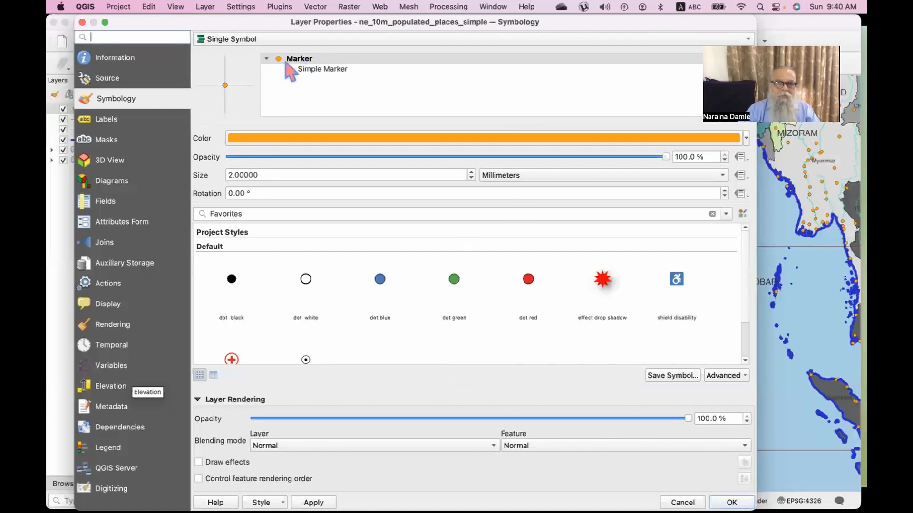
click(221, 42)
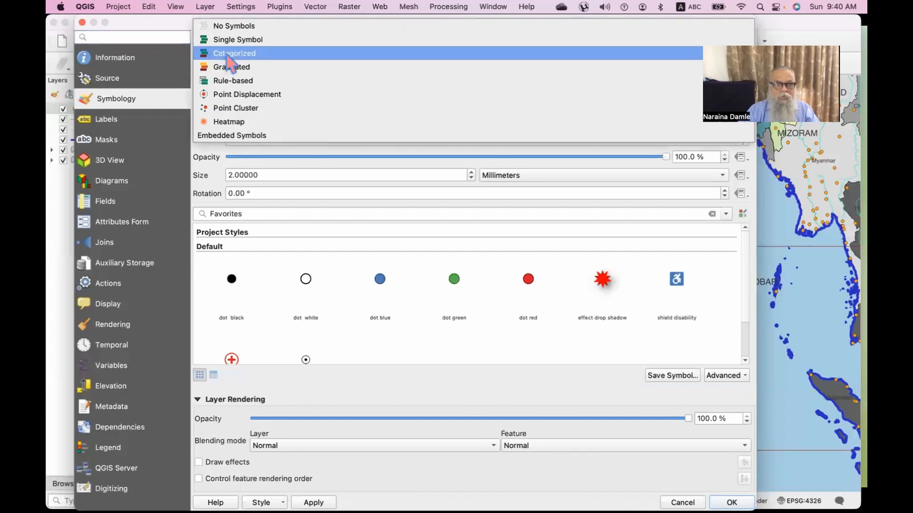
click(229, 59)
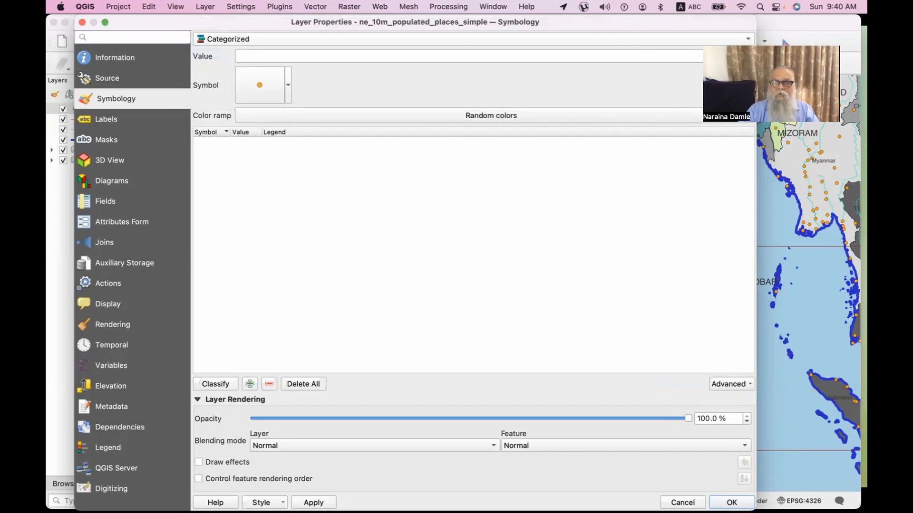
Classify the populated places by the scalerank field with random colors and apply the styling to the map
click(731, 56)
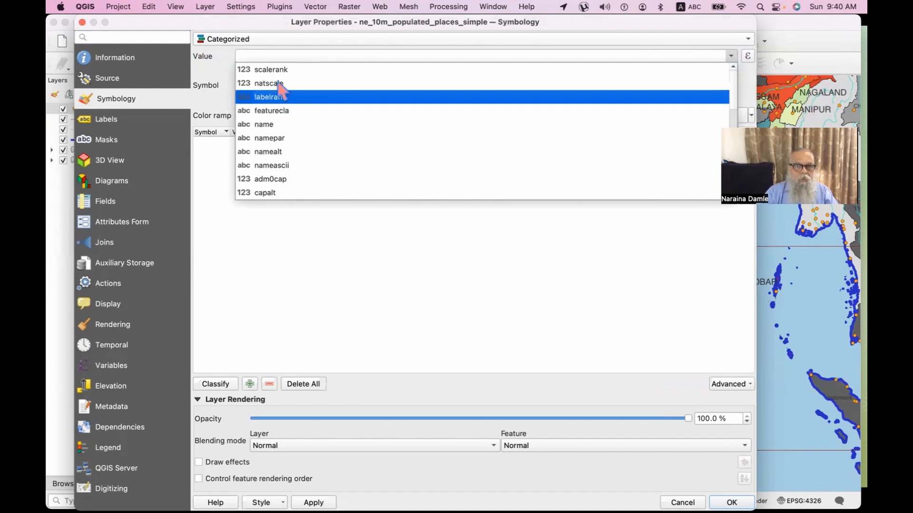
click(264, 69)
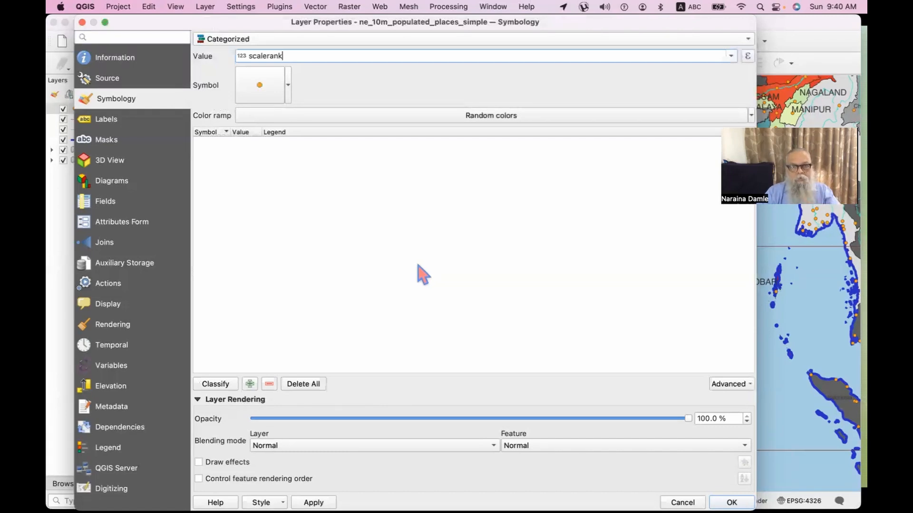
click(212, 386)
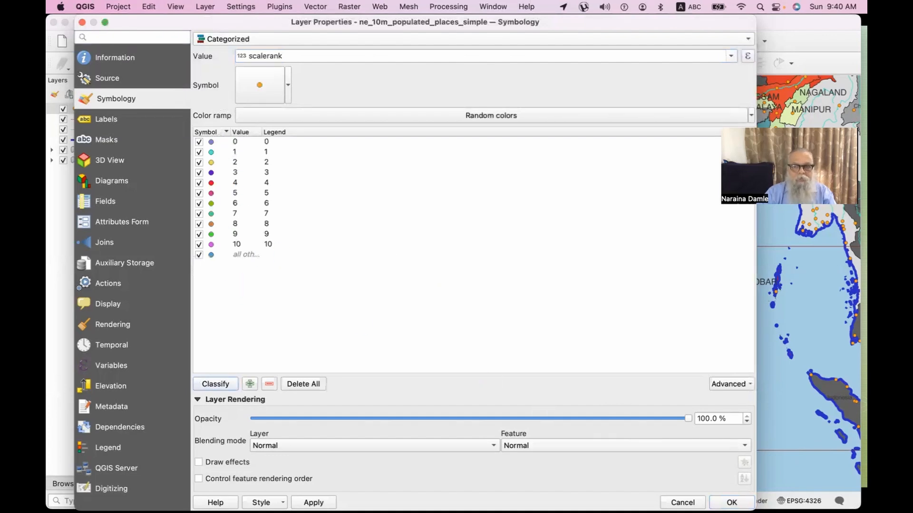
click(731, 502)
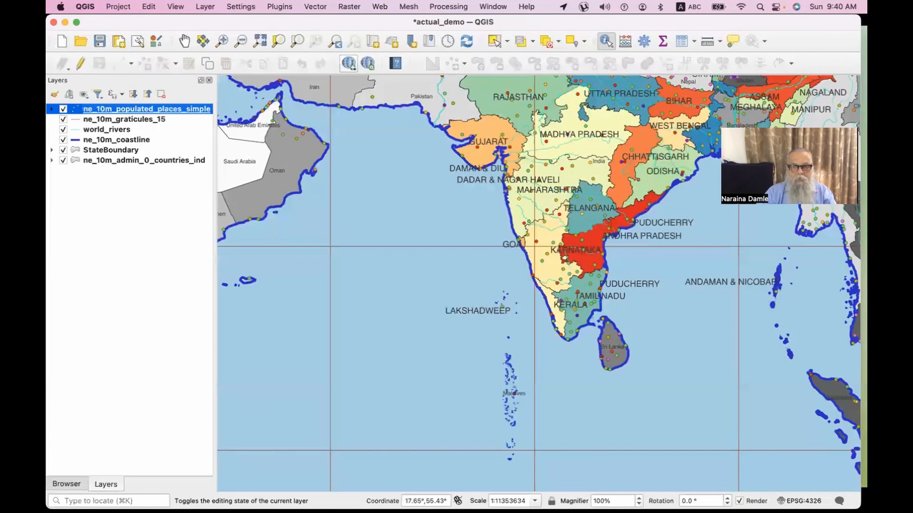
Set the simple marker fill color of the populated places' scalerank 0 category to red
scroll(558, 234, up, 2)
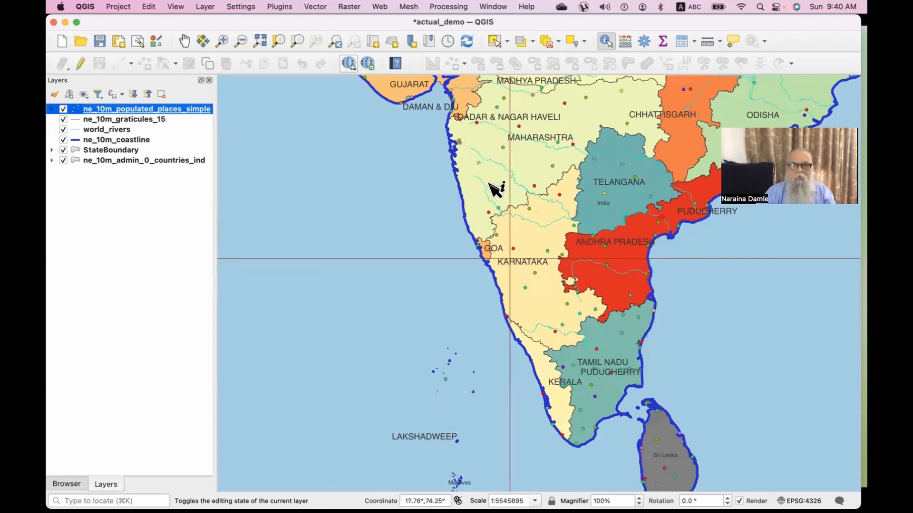
right_click(154, 114)
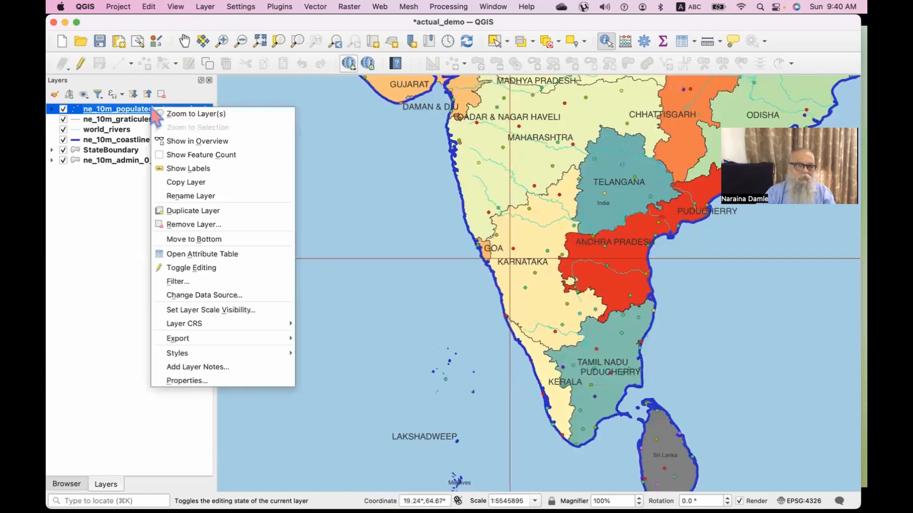
click(184, 381)
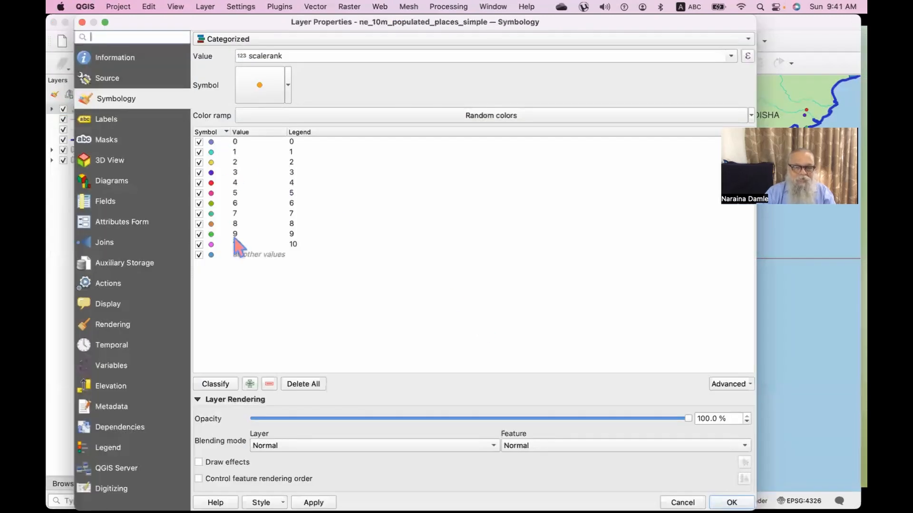
double_click(212, 142)
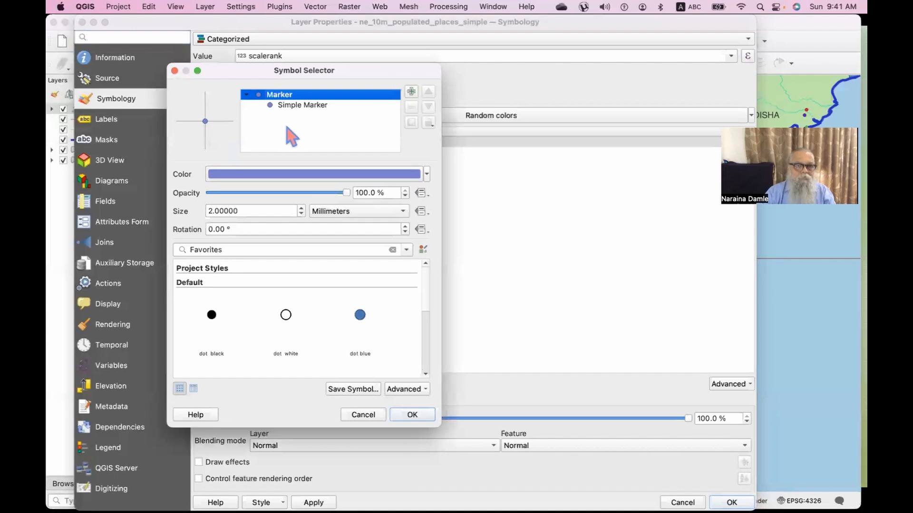
click(366, 419)
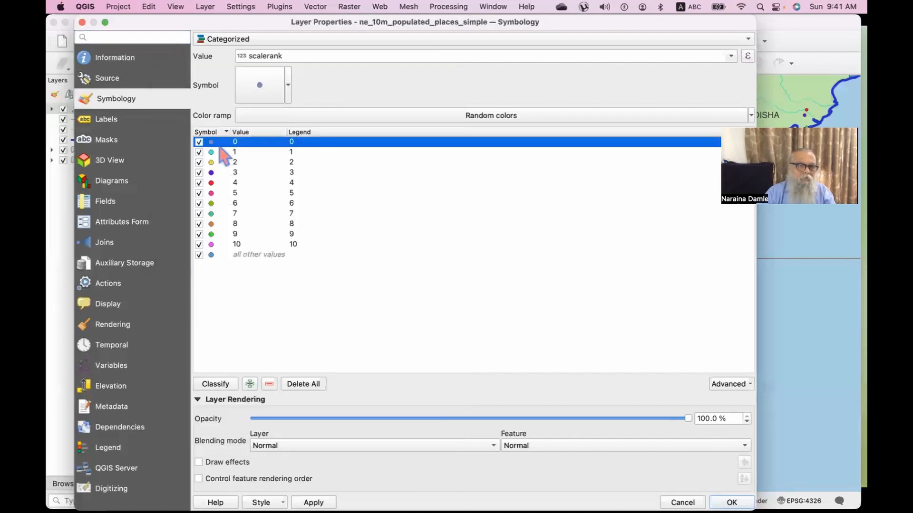
double_click(211, 141)
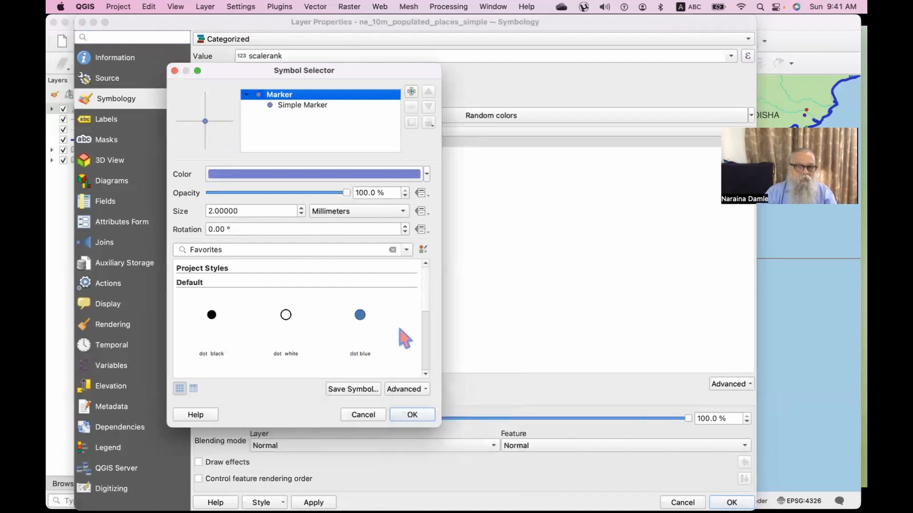
click(270, 108)
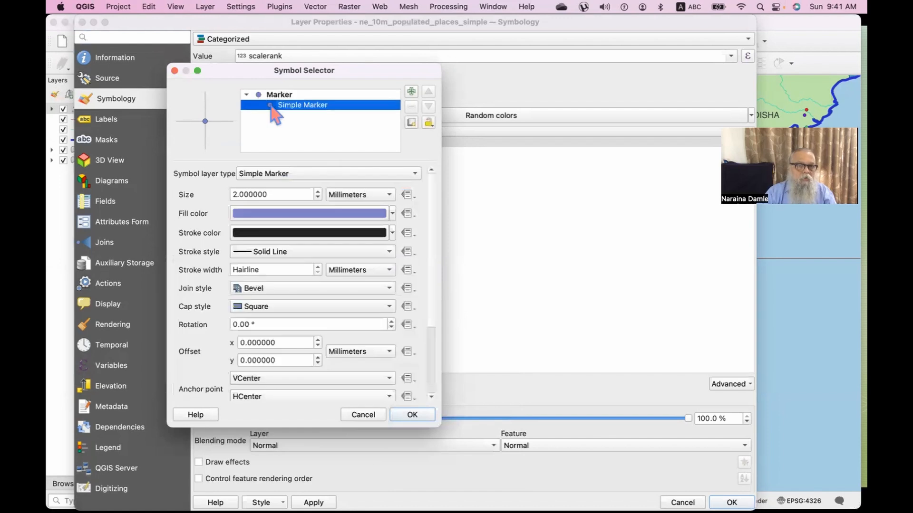
click(338, 216)
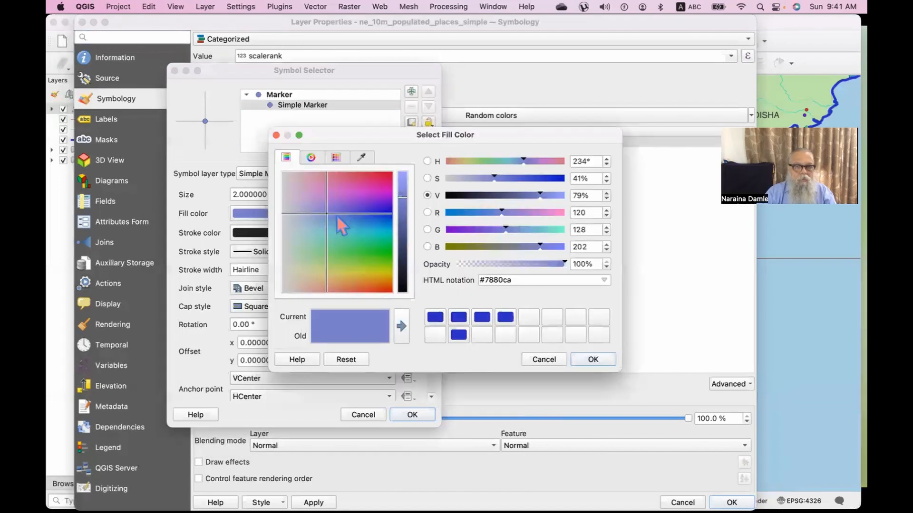
click(383, 175)
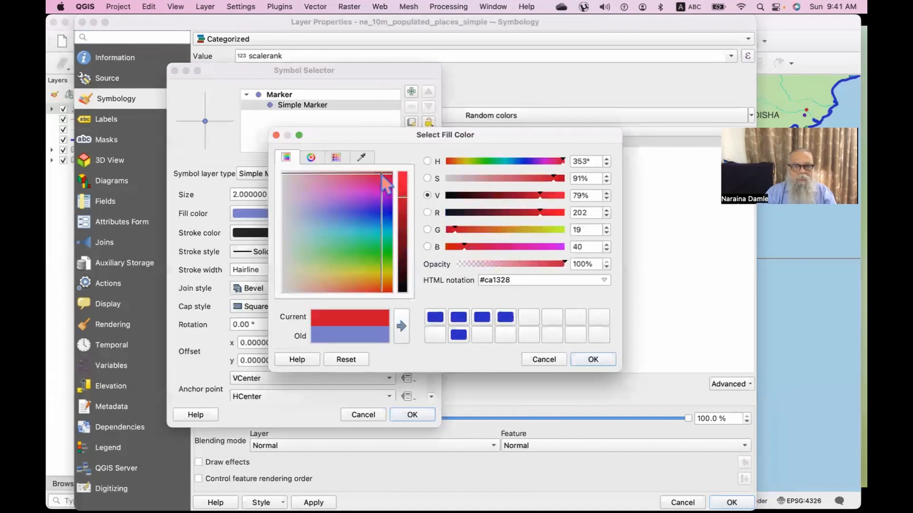
click(593, 363)
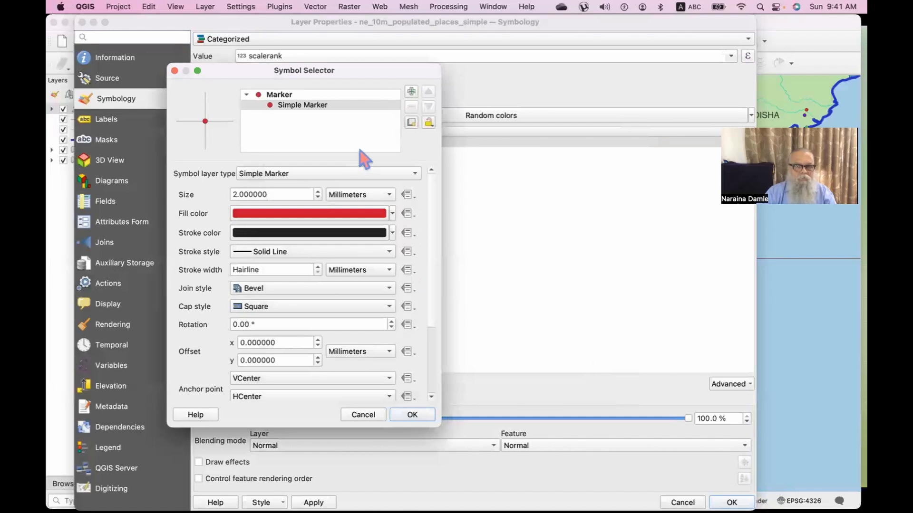
Set the scalerank 0 marker size to 10 millimeters and apply the layer styling
drag(285, 194, 234, 194)
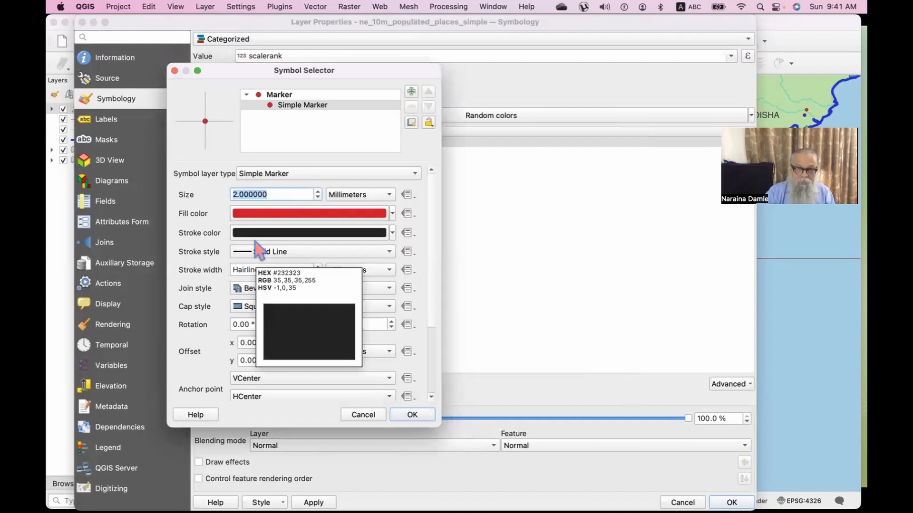
text(10)
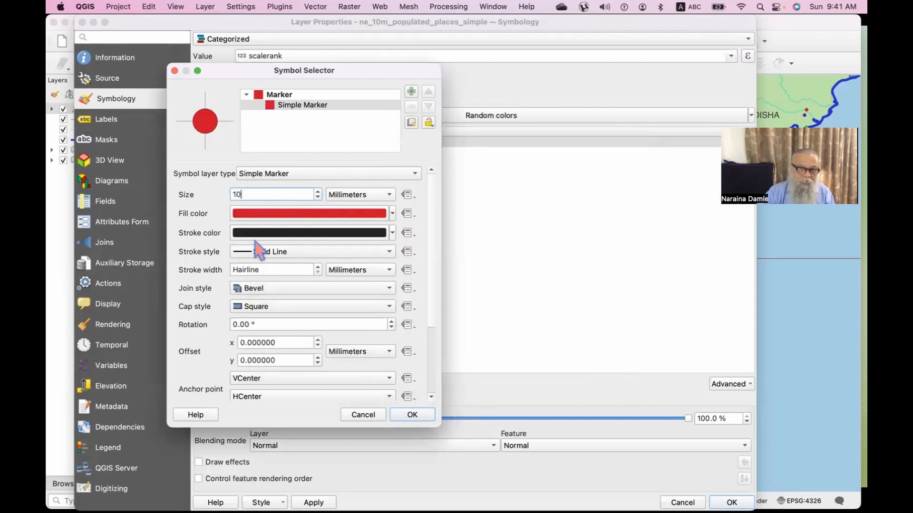
click(412, 415)
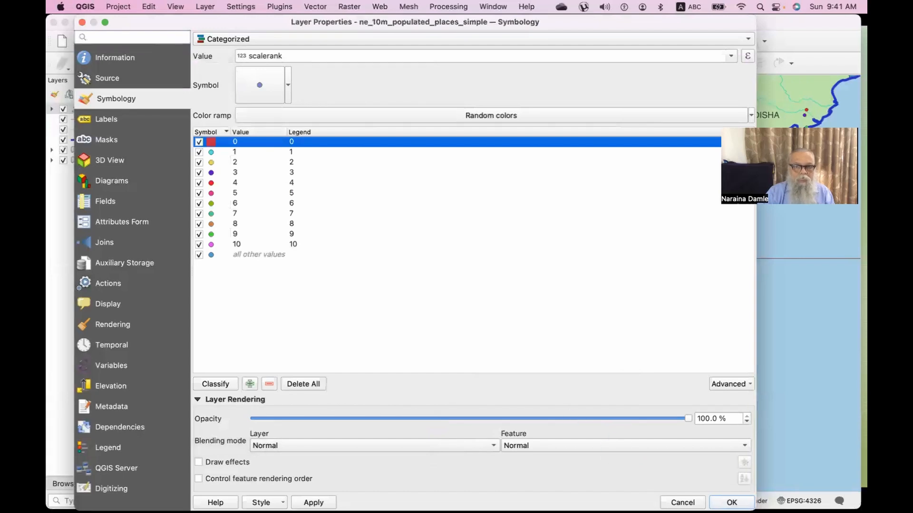
key(Return)
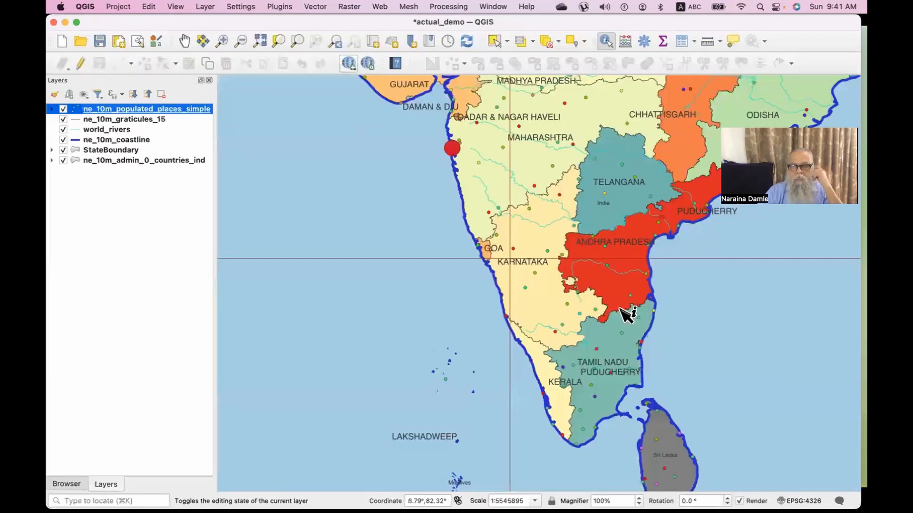
Identify the populated places in Karnataka and examine the scalerank 0 markers across the whole world map
drag(556, 214, 495, 310)
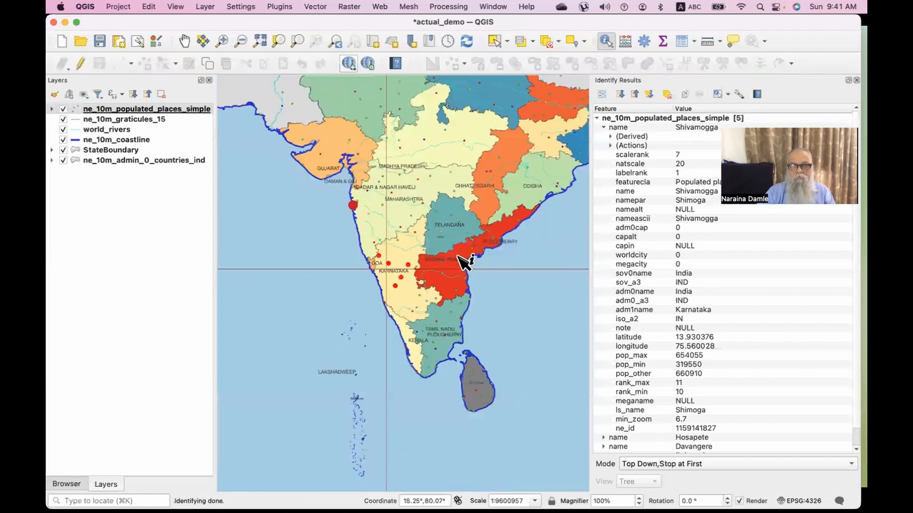
scroll(466, 255, down, 3)
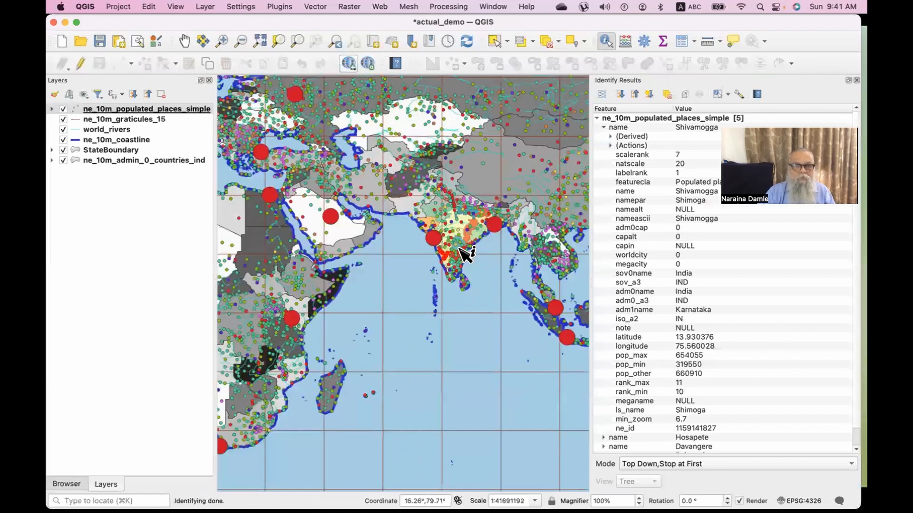
scroll(466, 254, down, 2)
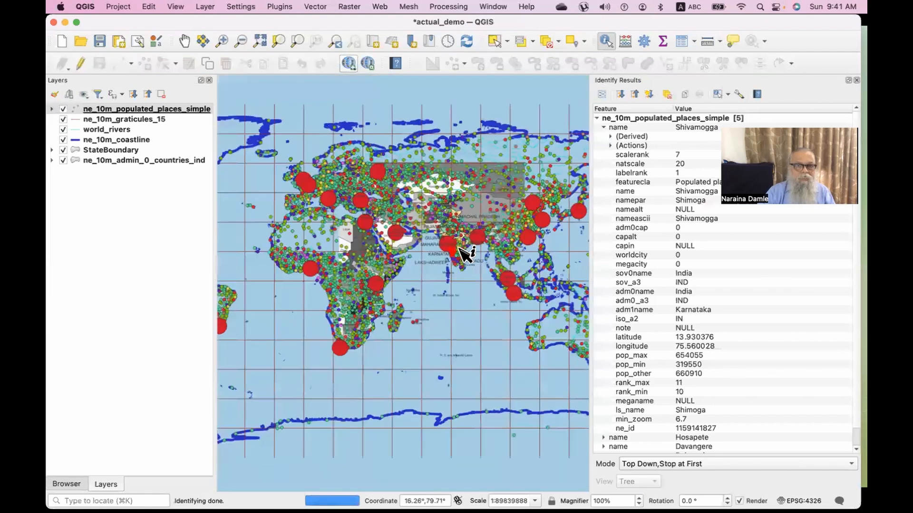
scroll(451, 288, down, 1)
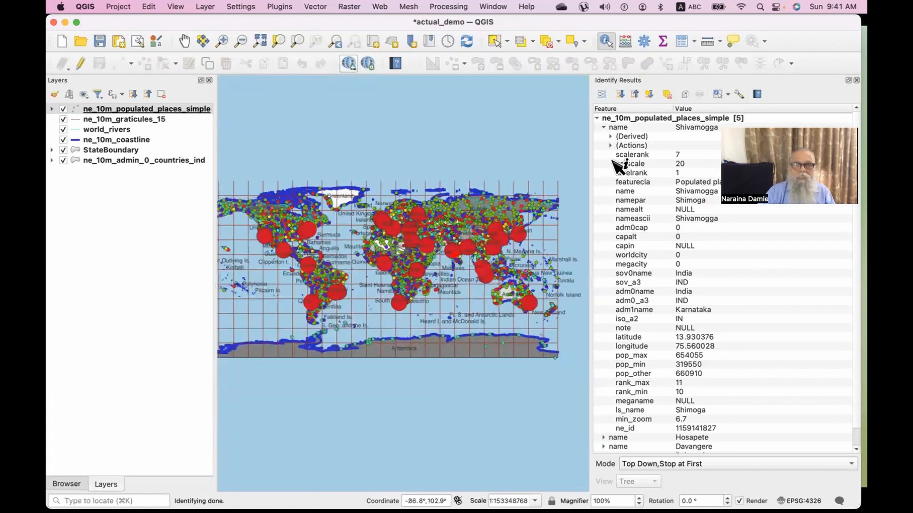
click(856, 81)
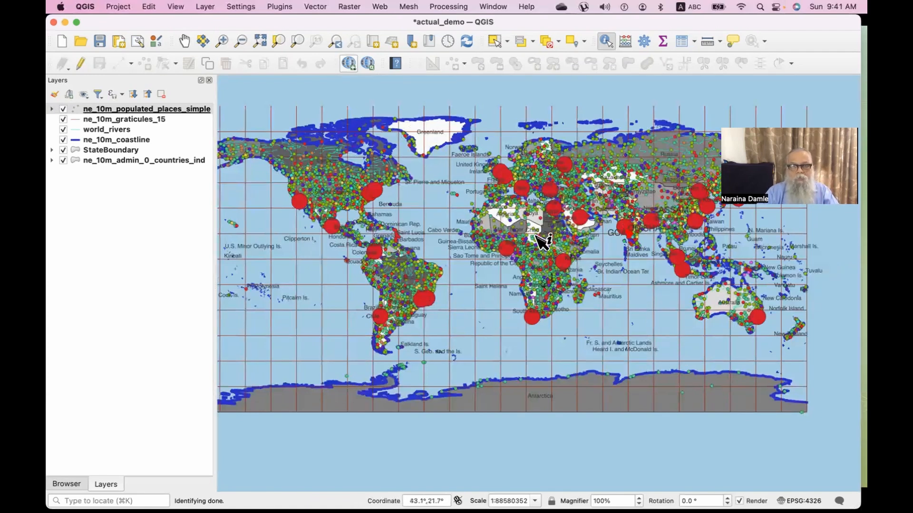
Set the marker size of the populated places' scalerank 1 category to 7 millimeters
right_click(135, 110)
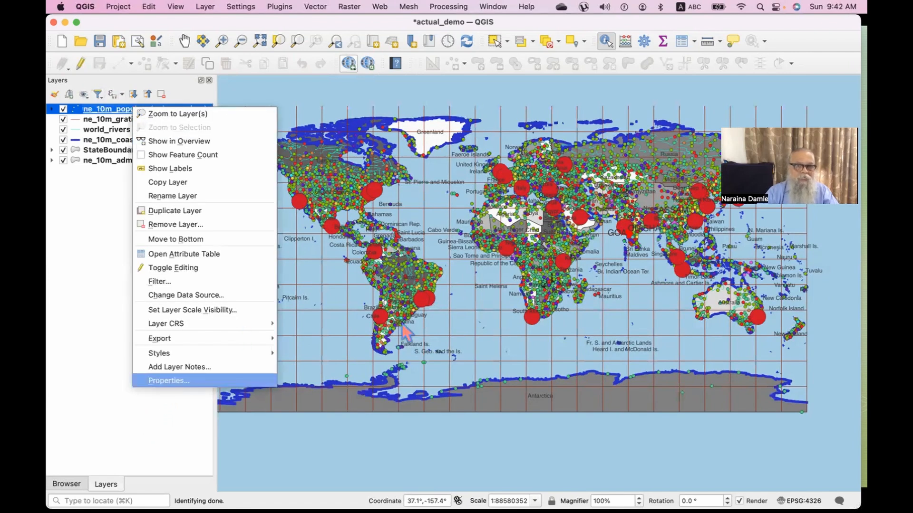
key(Return)
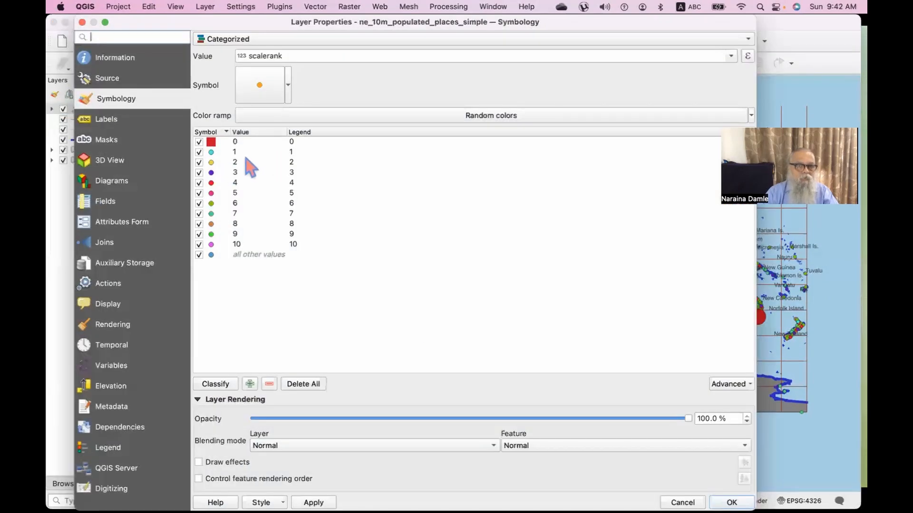
click(212, 152)
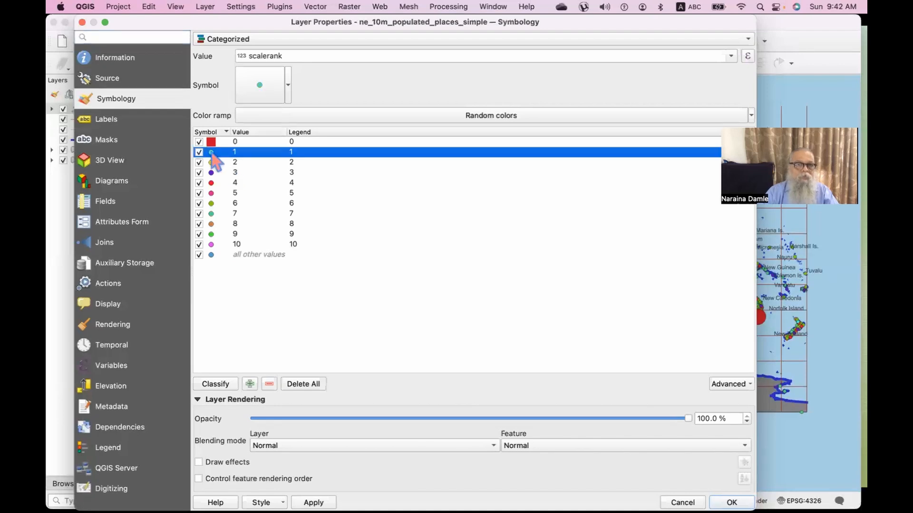
double_click(211, 152)
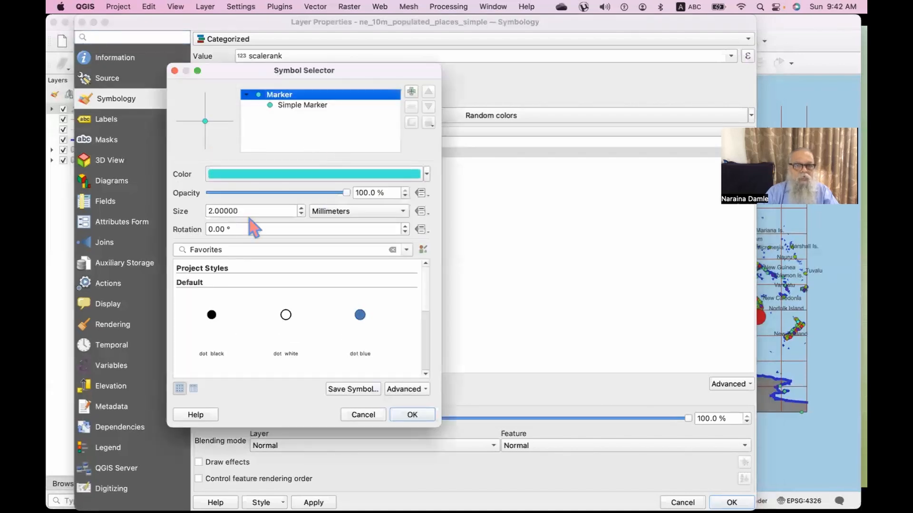
drag(243, 210, 204, 217)
text(7)
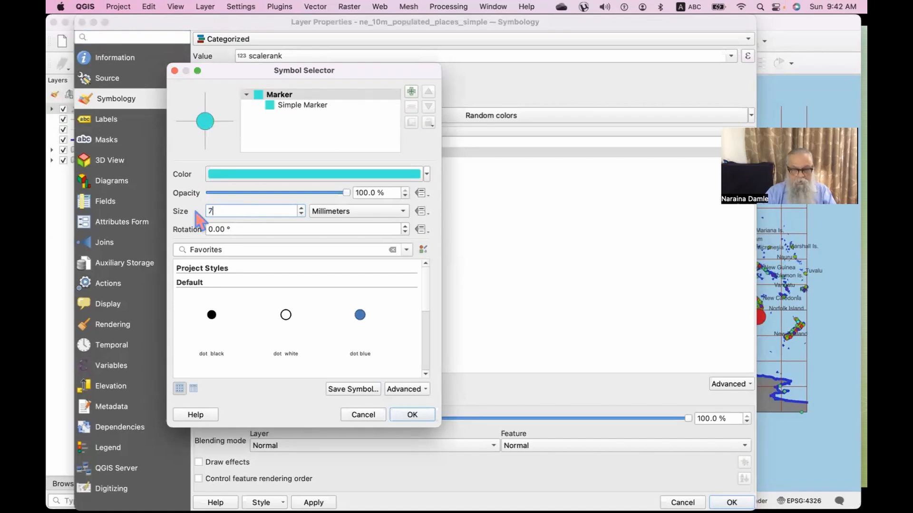
click(412, 415)
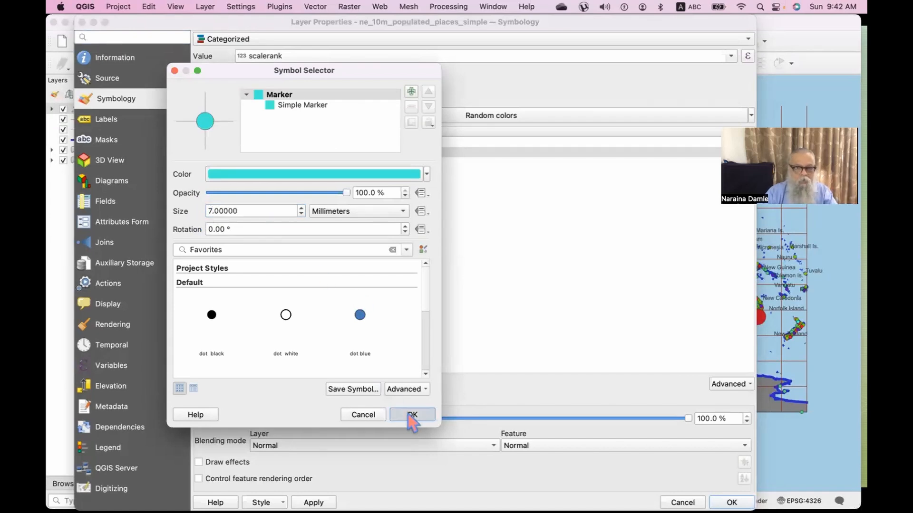
Apply the populated places styling and examine the scalerank 0 and 1 markers over India
click(731, 503)
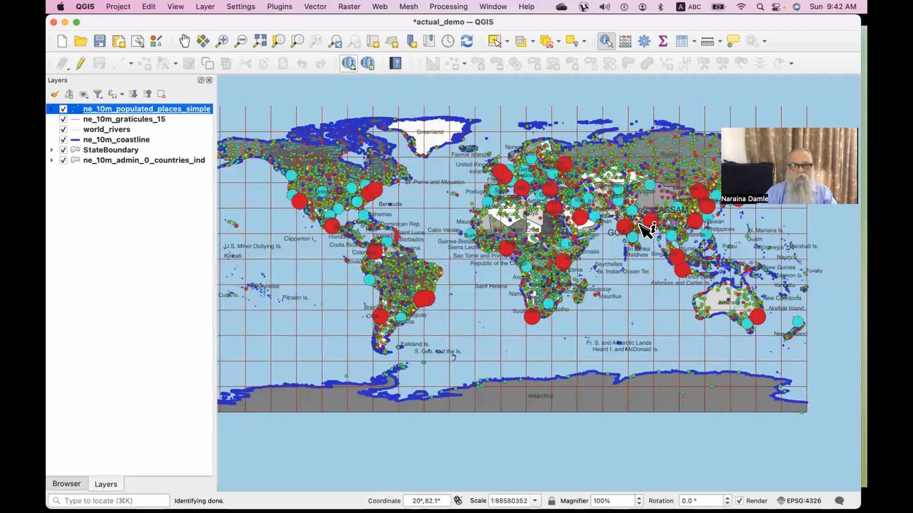
scroll(639, 224, up, 6)
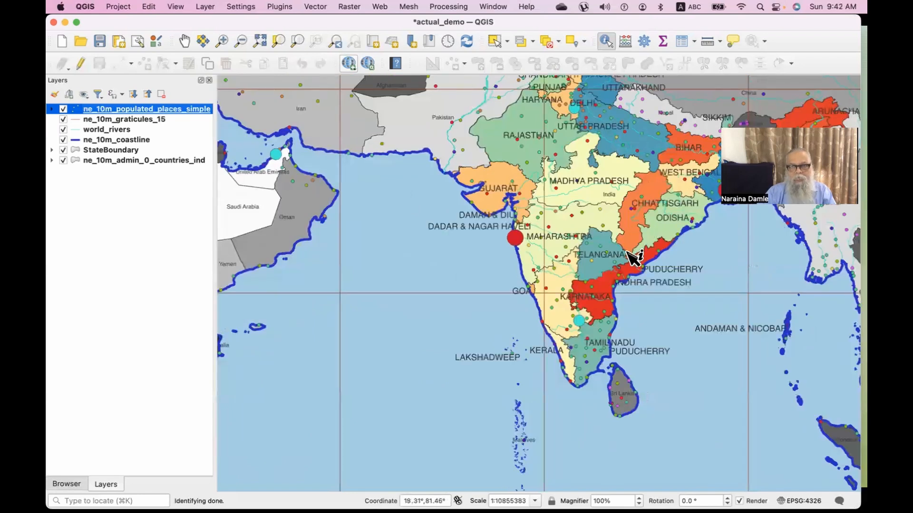
drag(633, 259, 484, 323)
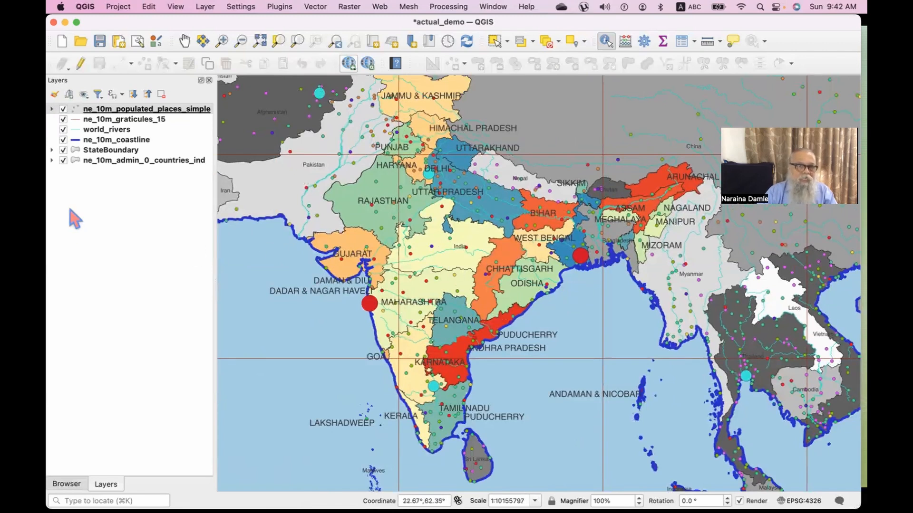
Turn off the labels of the StateBoundary layer by setting its labeling to No Labels
click(89, 162)
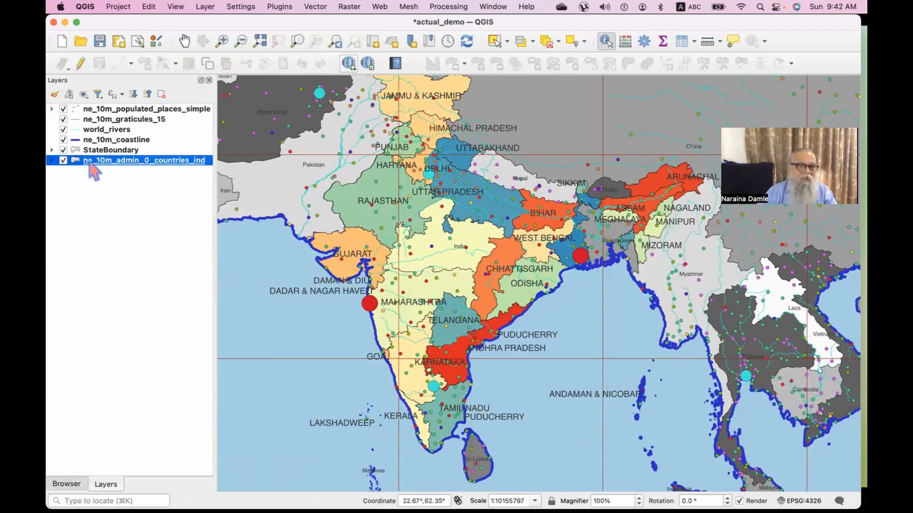
click(99, 150)
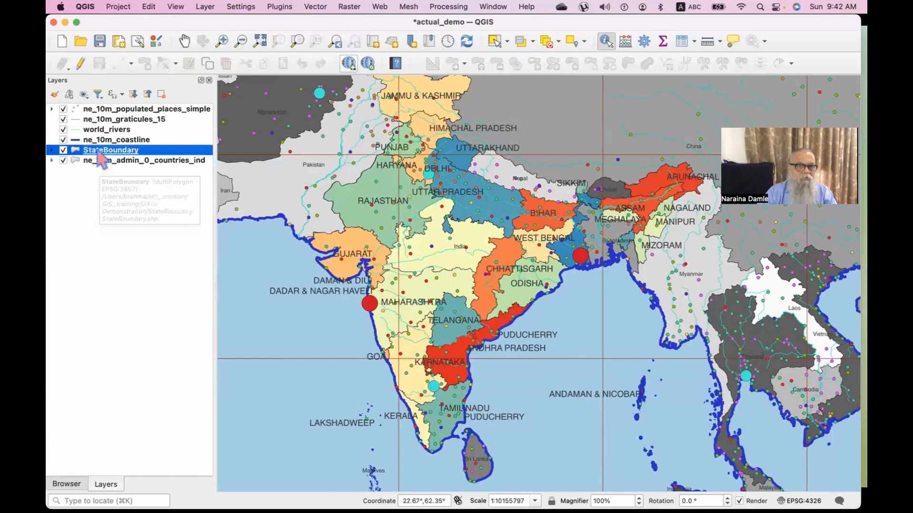
right_click(98, 150)
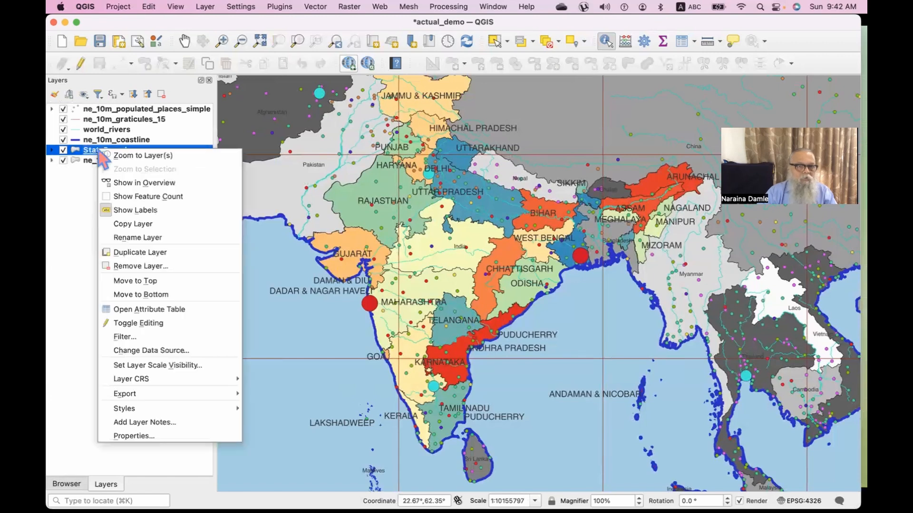
click(131, 437)
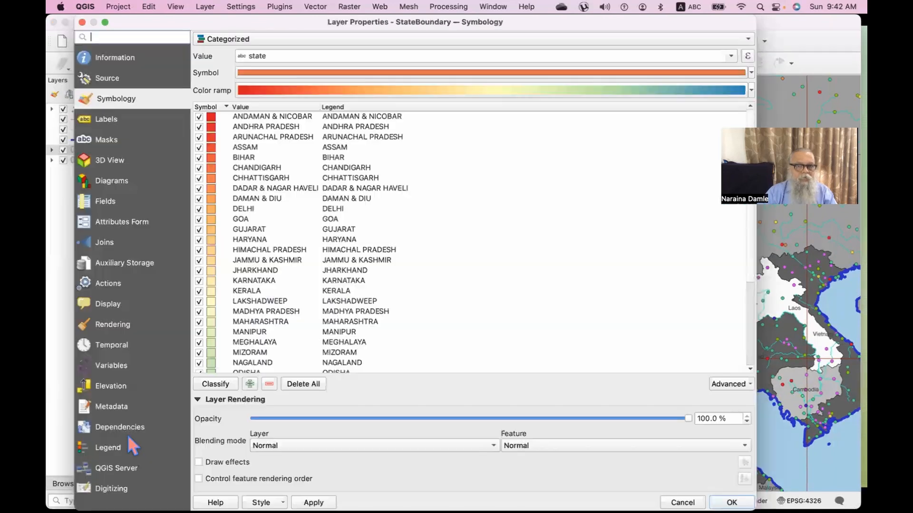
click(106, 120)
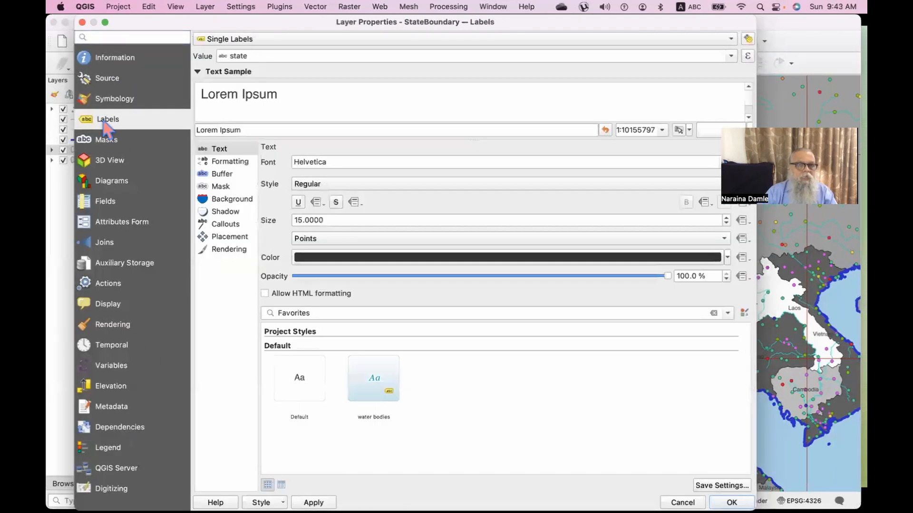
click(227, 39)
click(231, 27)
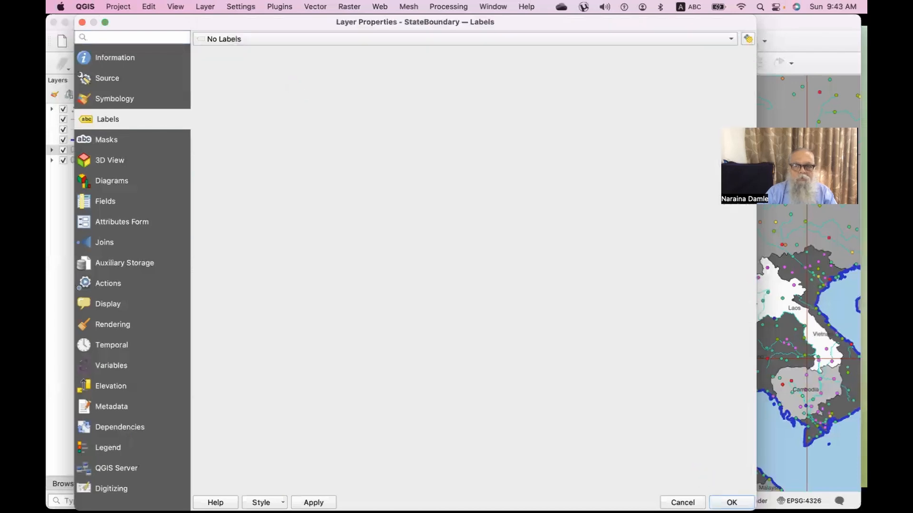
click(731, 503)
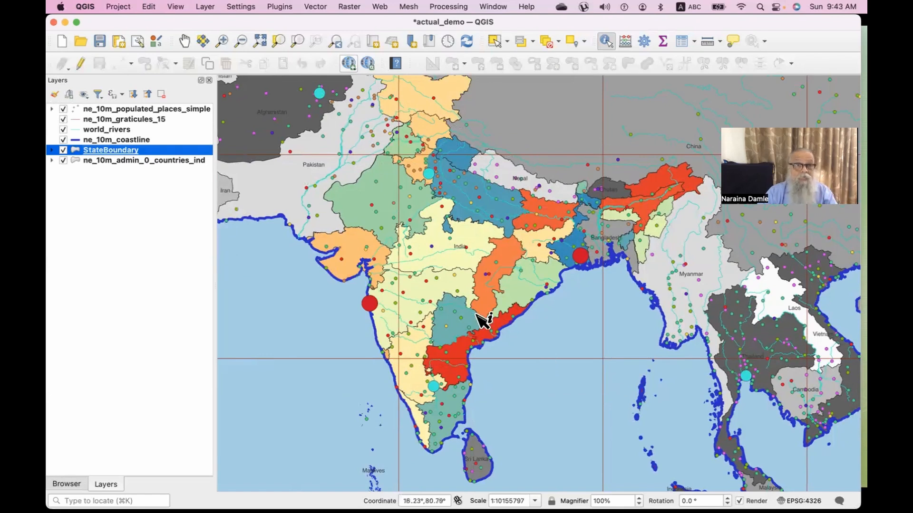
Label the populated places layer with Single Labels using the name field
right_click(140, 109)
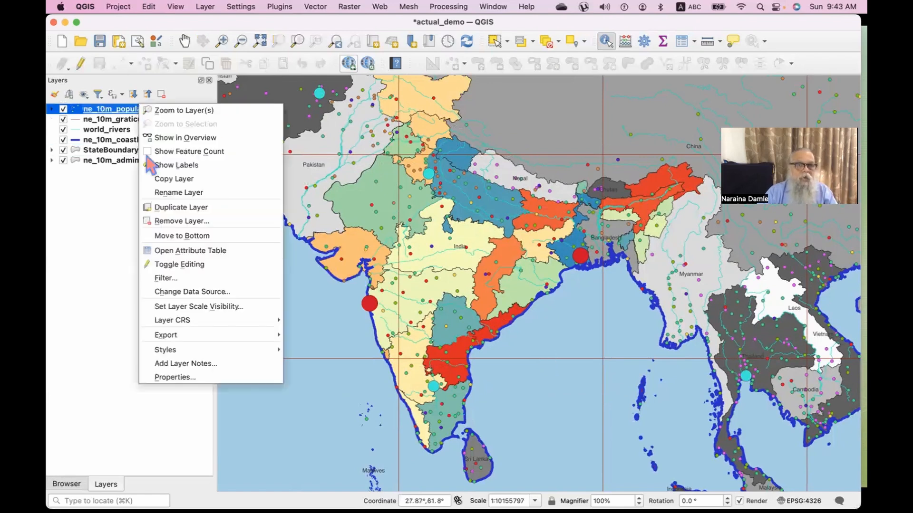
click(164, 378)
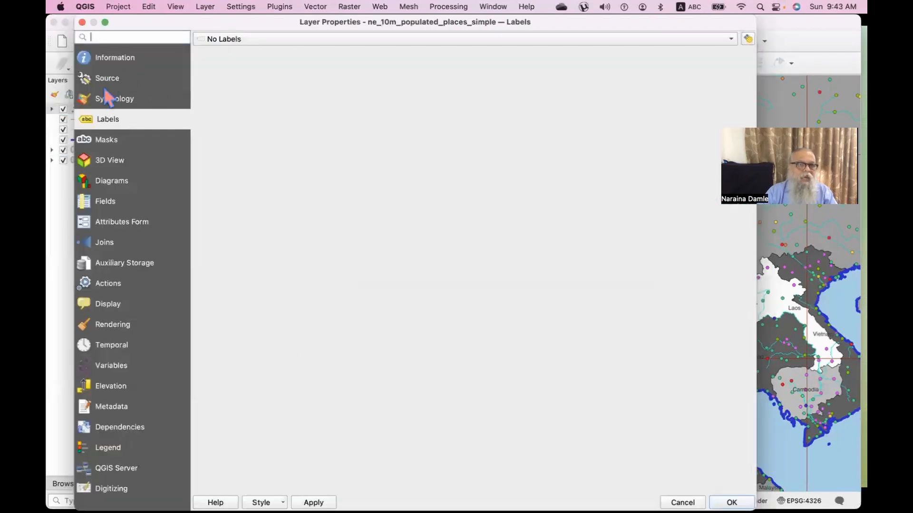
click(212, 42)
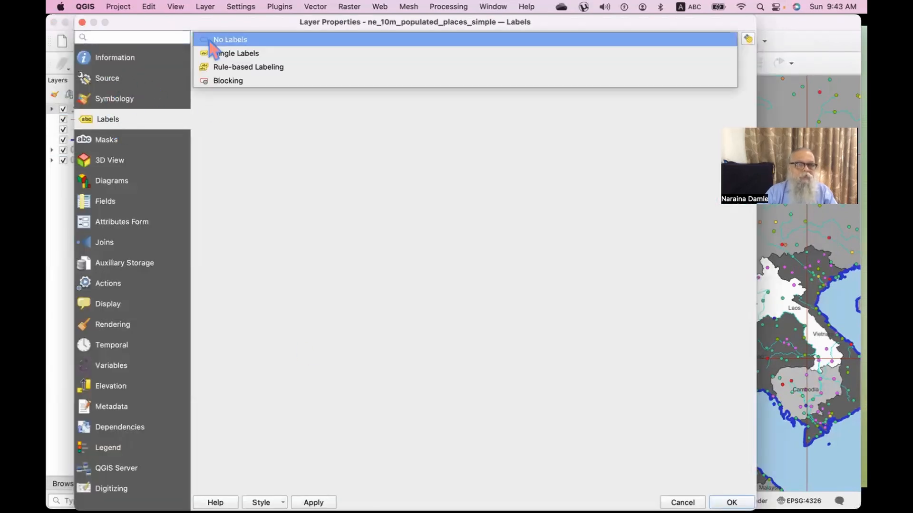
click(220, 53)
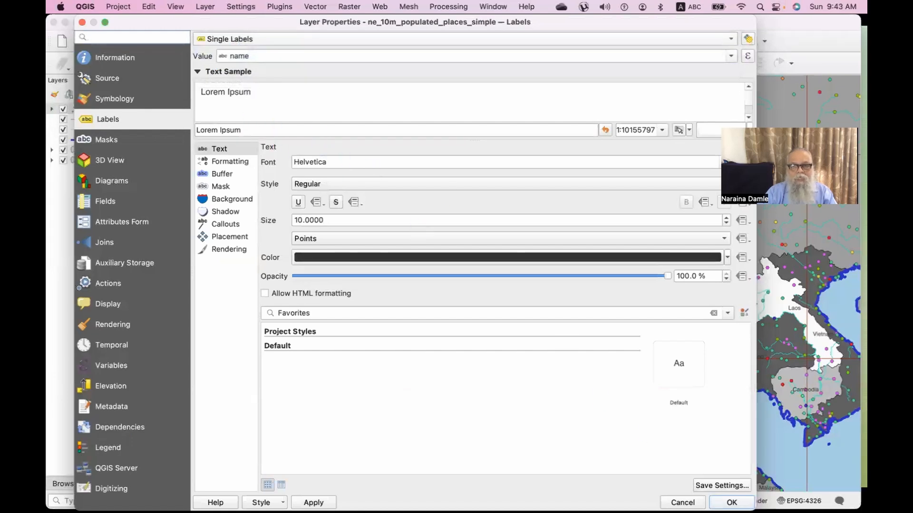
click(731, 503)
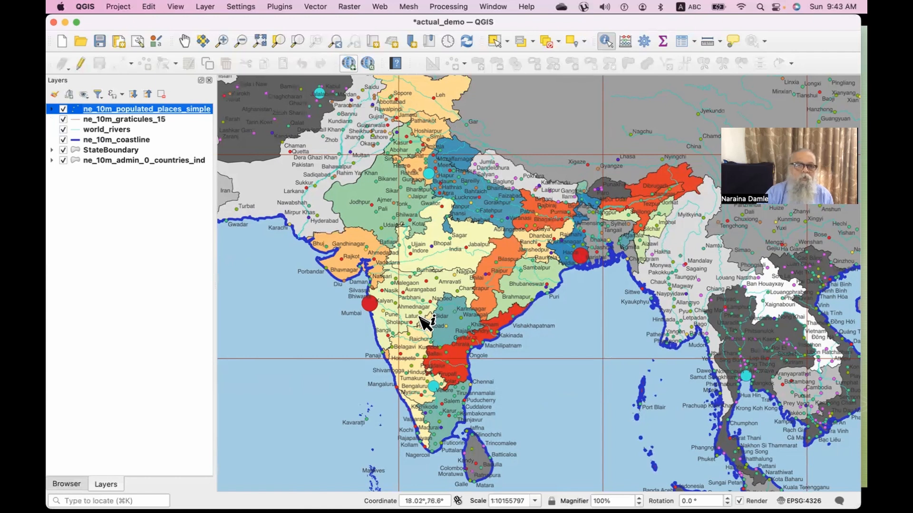
Examine the place name labels around Maharashtra and northern Karnataka, and across the full world map
scroll(424, 322, up, 2)
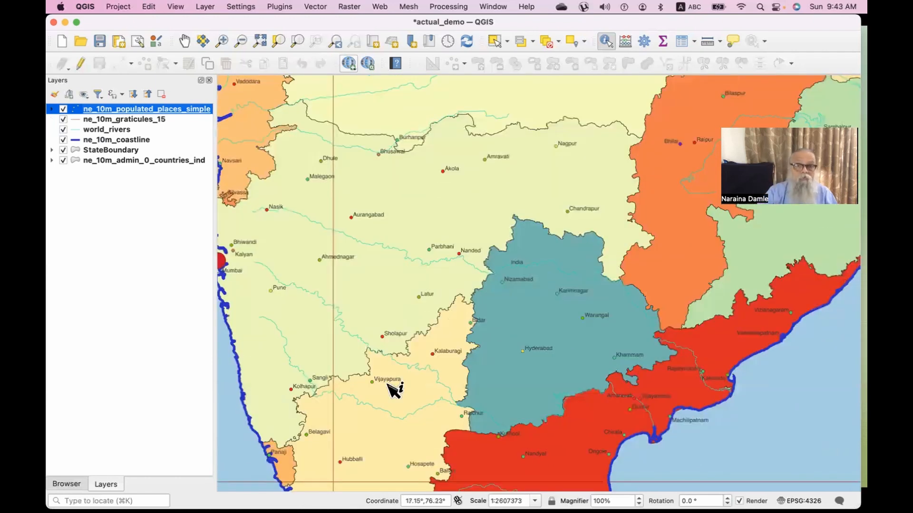
drag(373, 399, 564, 320)
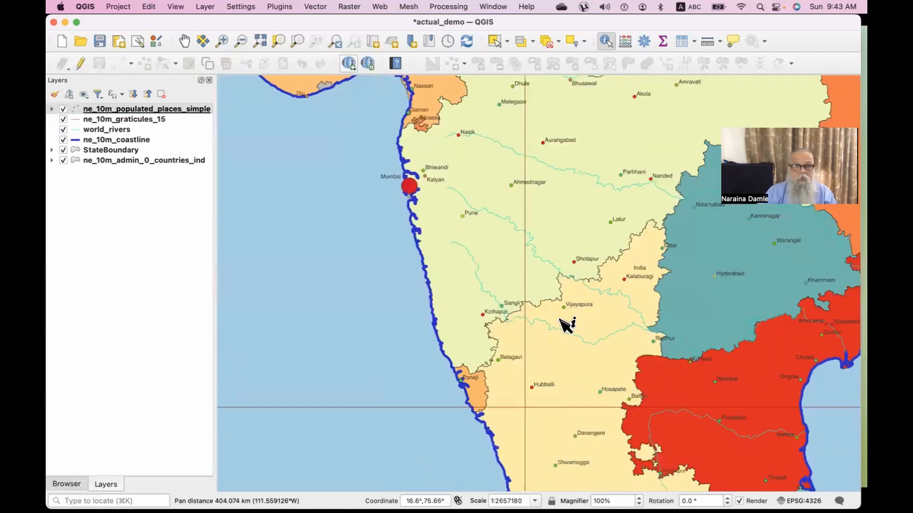
drag(664, 264, 553, 331)
scroll(554, 284, up, 1)
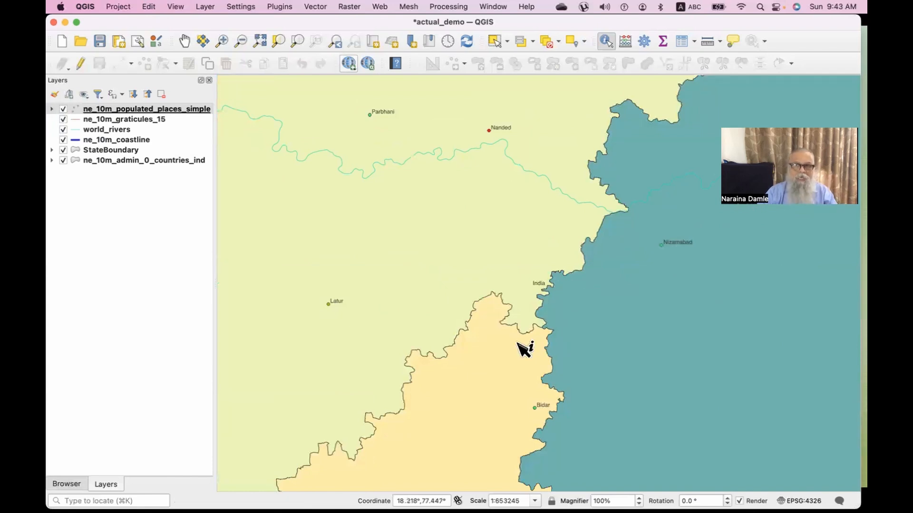
click(260, 42)
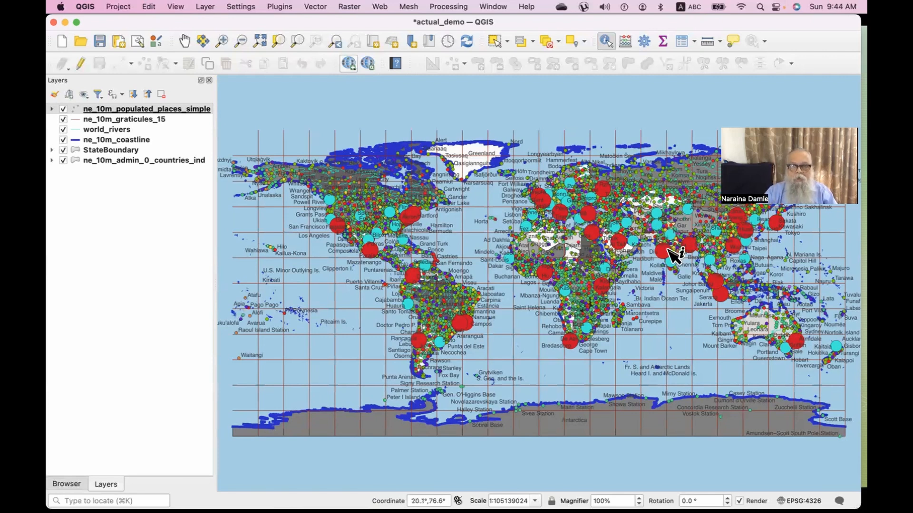
scroll(671, 255, up, 1)
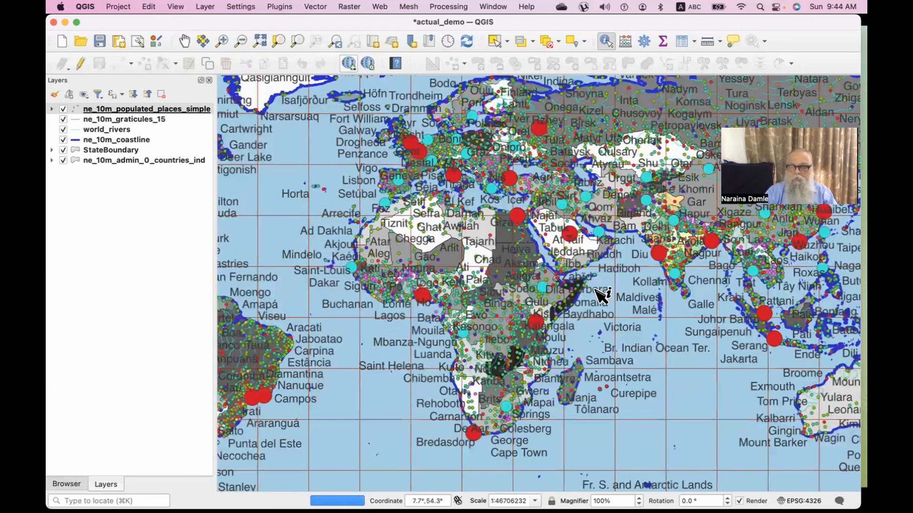
scroll(516, 343, down, 1)
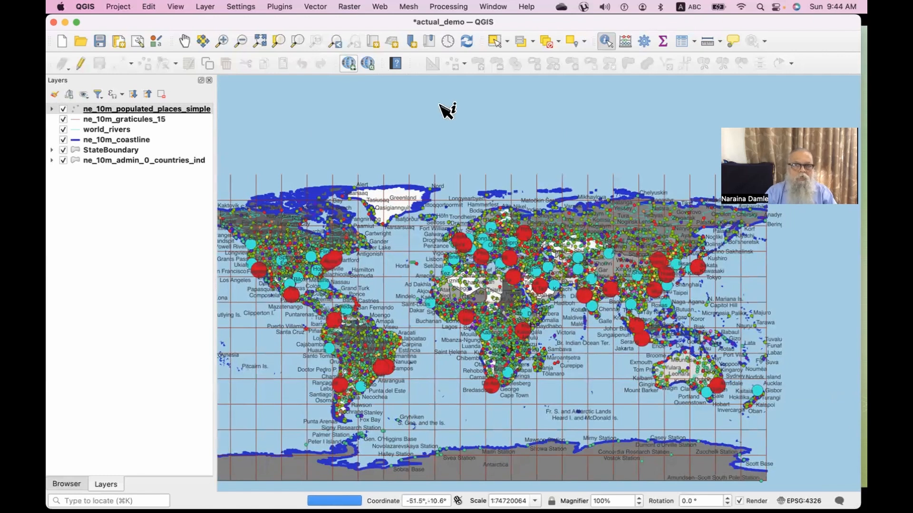
click(260, 42)
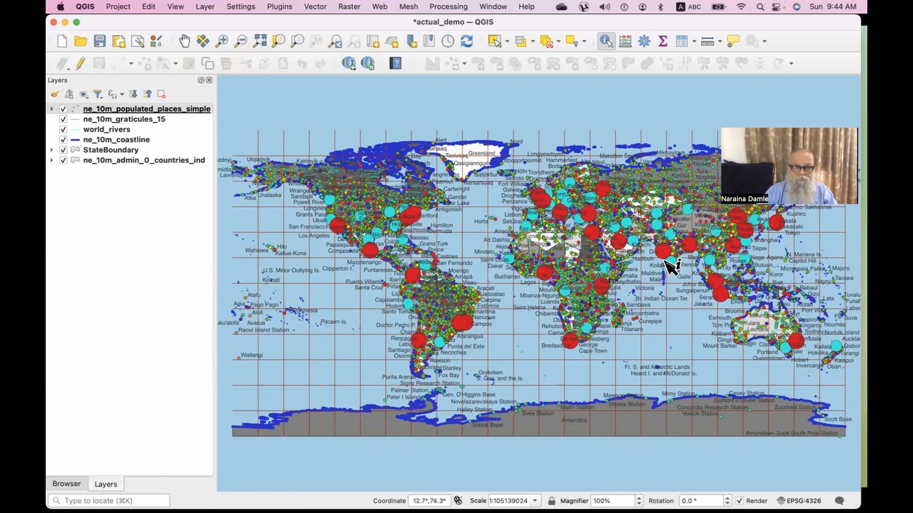
Examine the place labels in southern India, then inspect Goa's coastline and boundary around Panaji up close
scroll(666, 265, up, 5)
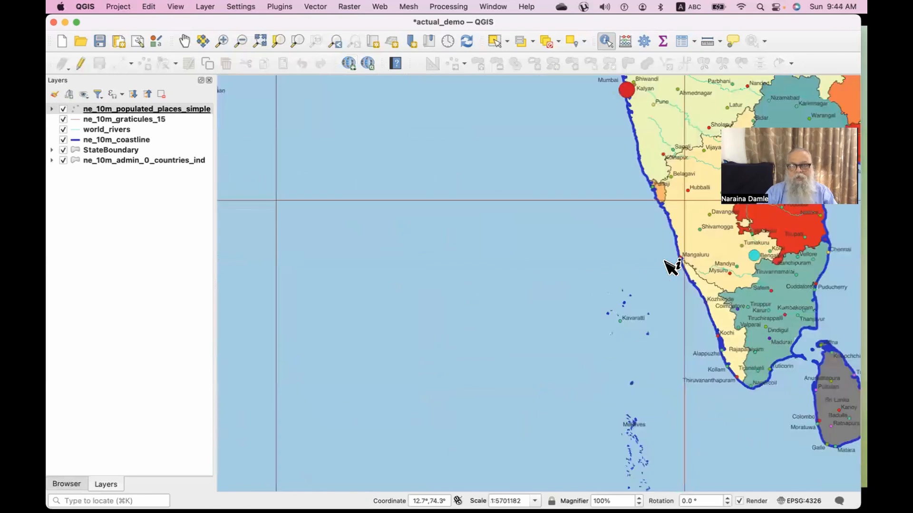
drag(651, 244, 481, 340)
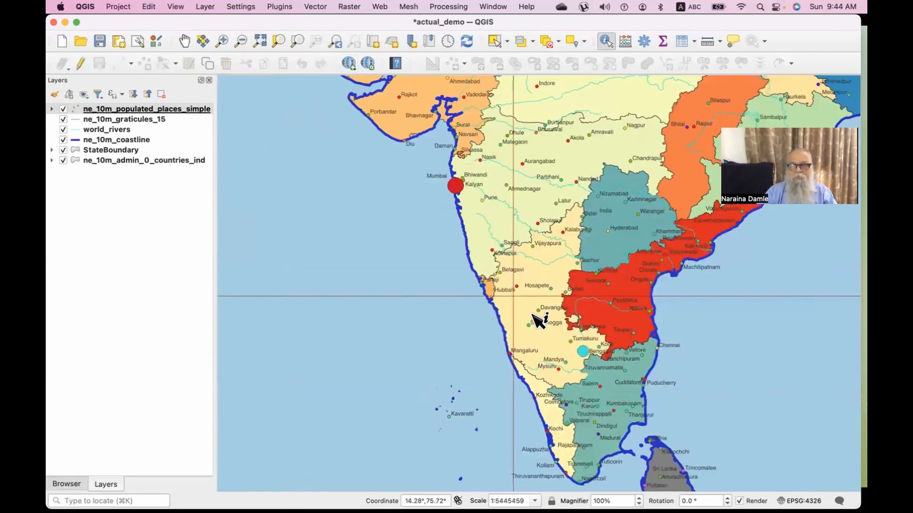
scroll(537, 321, up, 3)
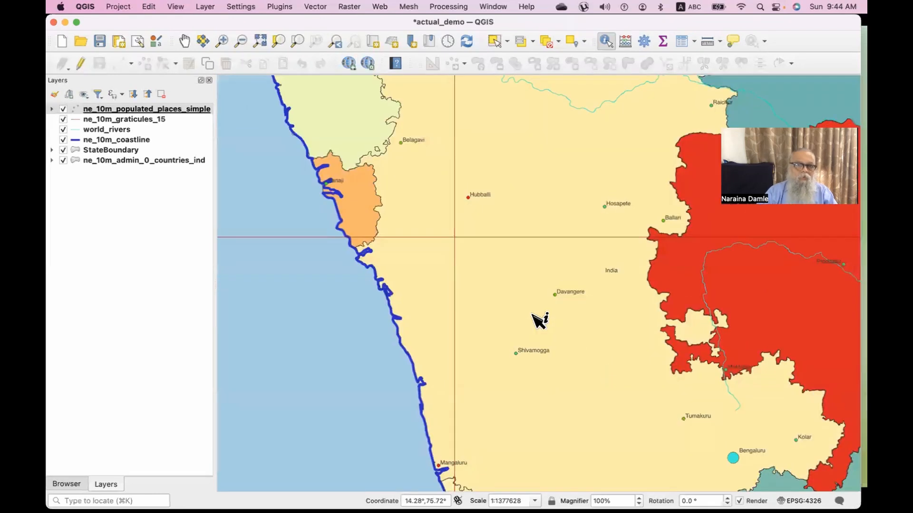
drag(340, 307, 382, 387)
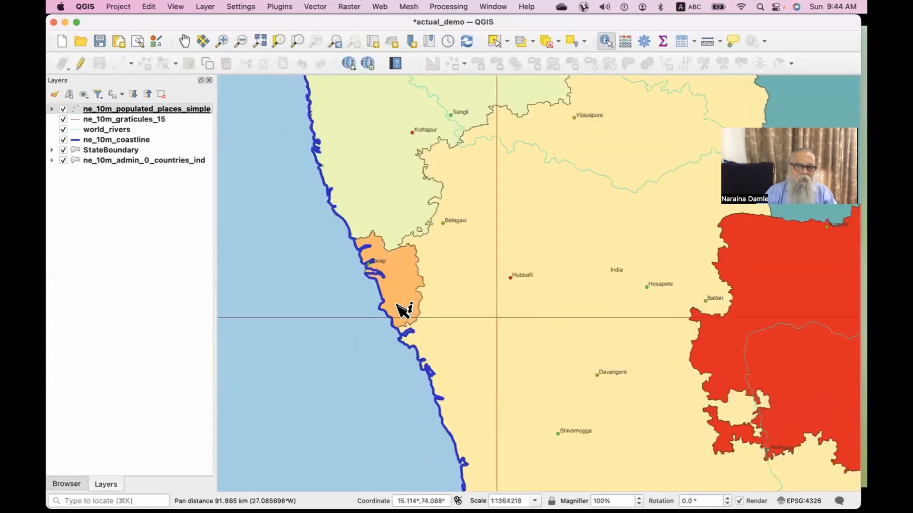
scroll(397, 305, up, 1)
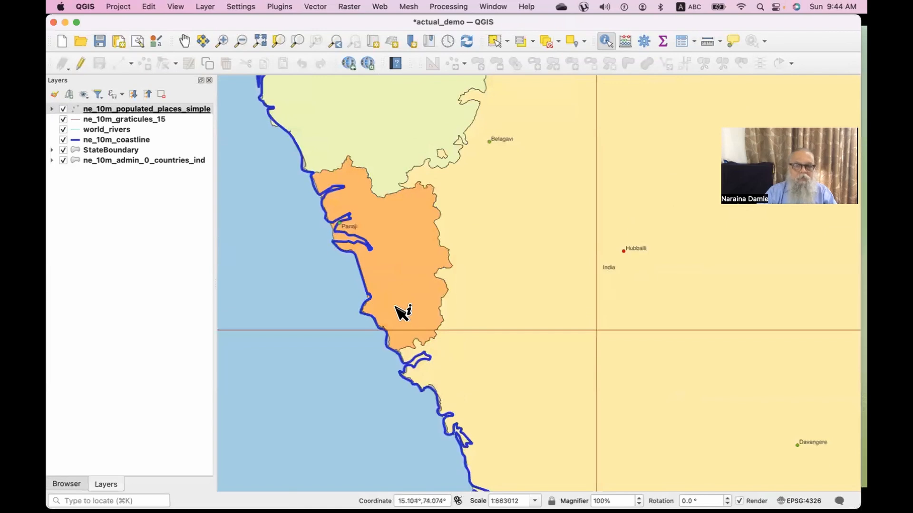
drag(397, 309, 494, 341)
scroll(494, 341, up, 1)
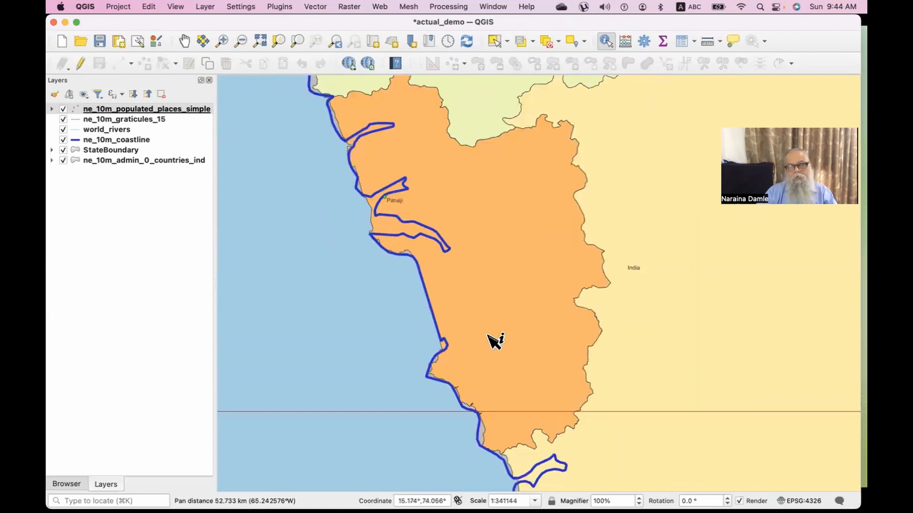
scroll(494, 341, down, 1)
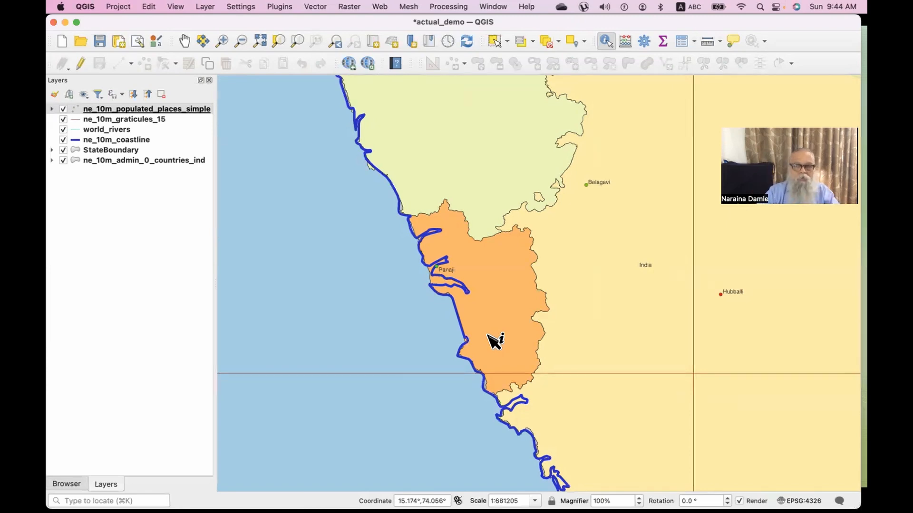
scroll(495, 341, up, 3)
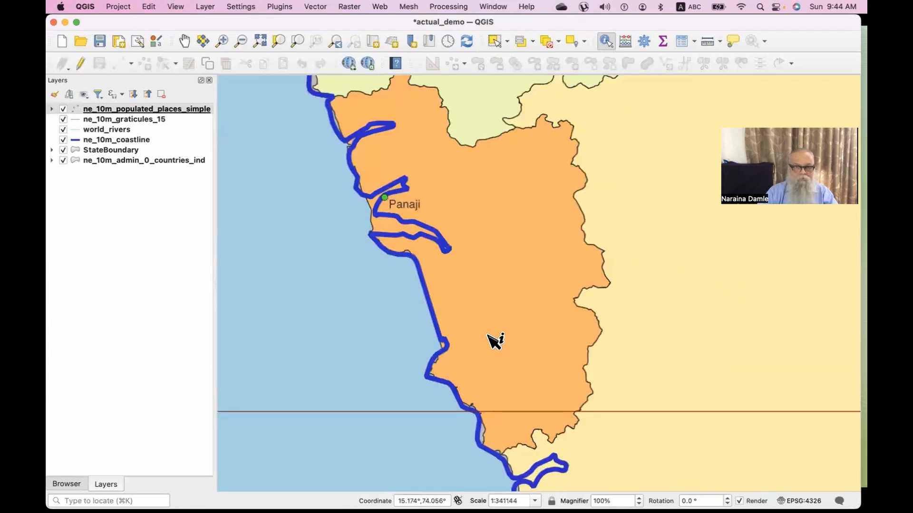
scroll(494, 341, down, 1)
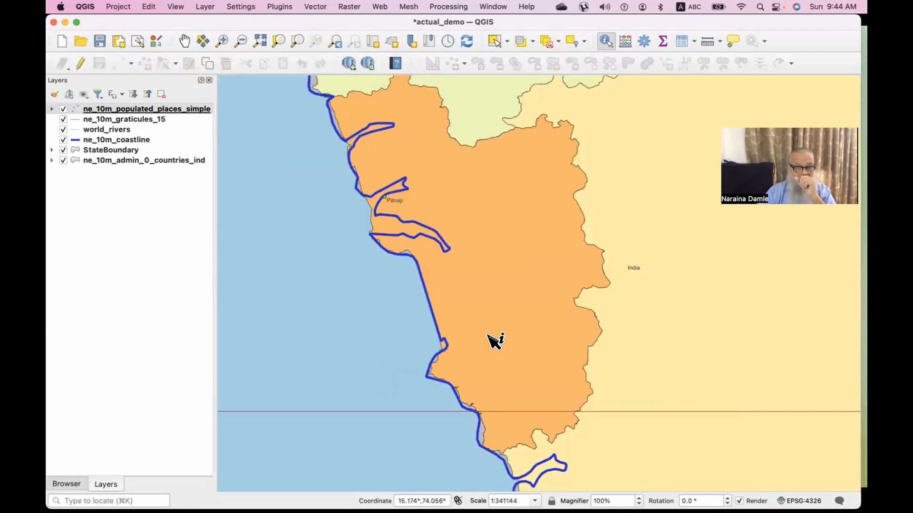
Identify the Goa state polygon, clear the result at an empty sea location and dismiss the identify results
click(511, 330)
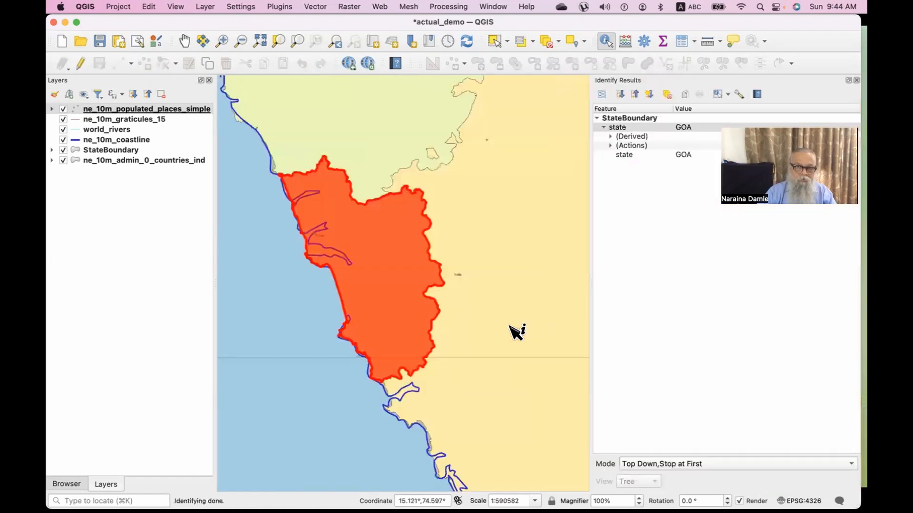
click(326, 408)
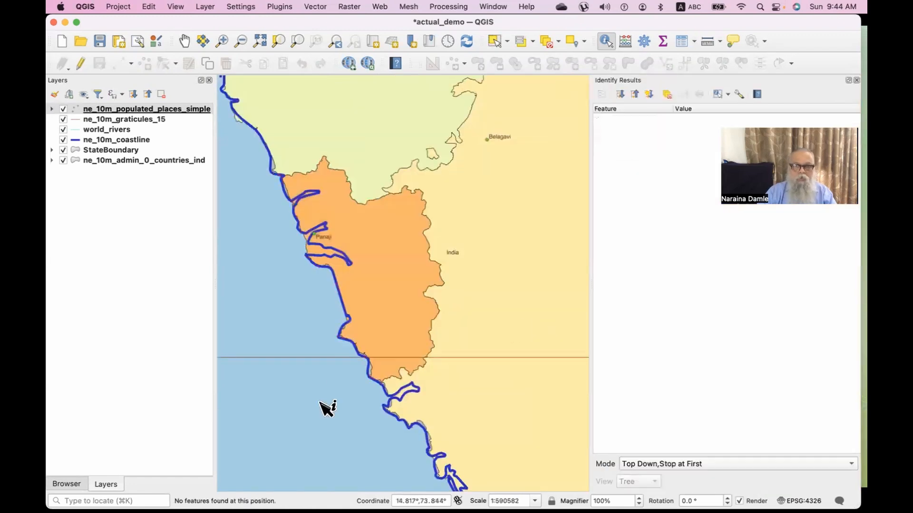
click(851, 82)
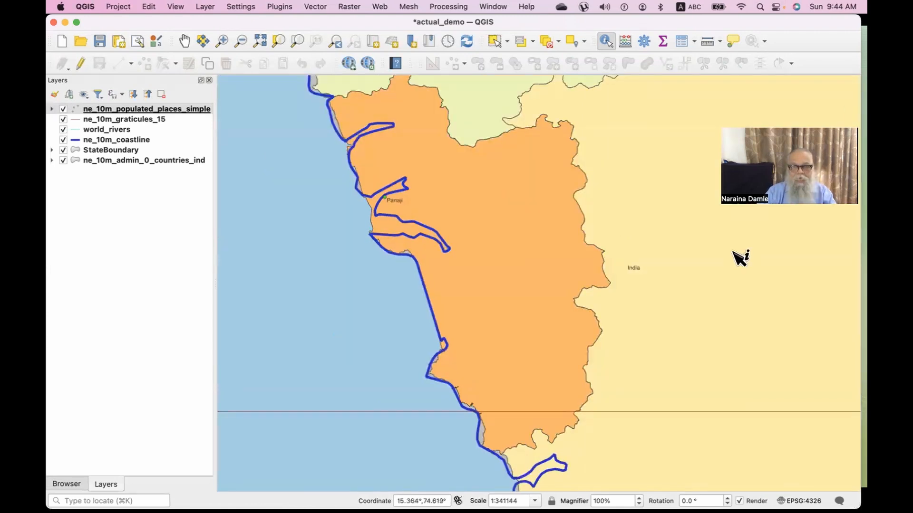
Add goa.geojson from the Demonstration folder to the map and return to the project's layer list
click(64, 486)
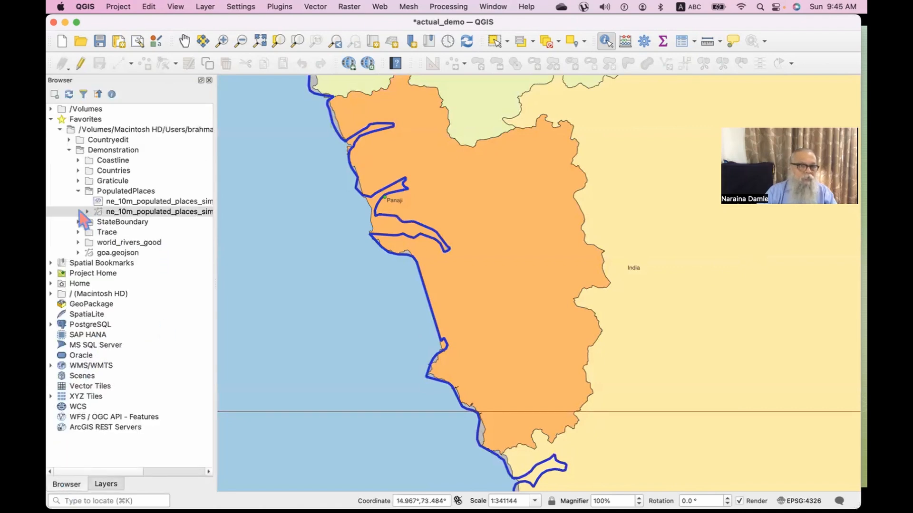
click(78, 191)
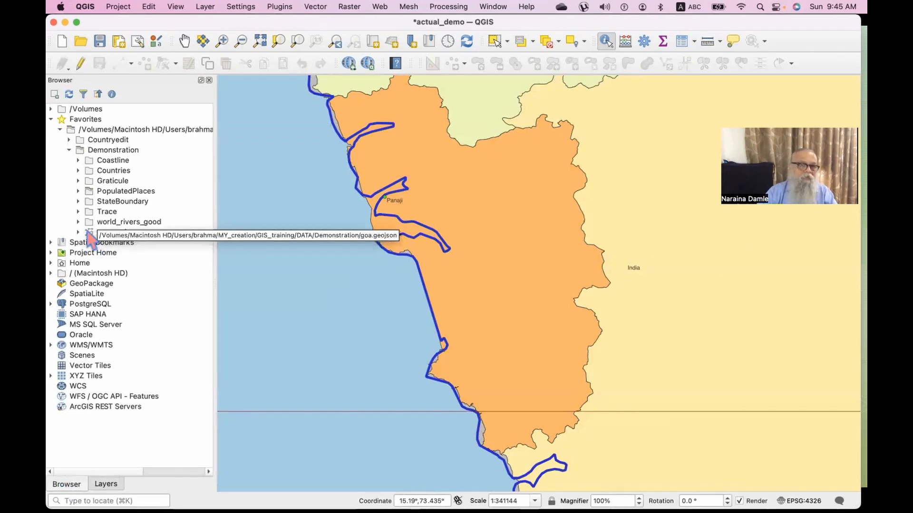
drag(82, 233, 287, 273)
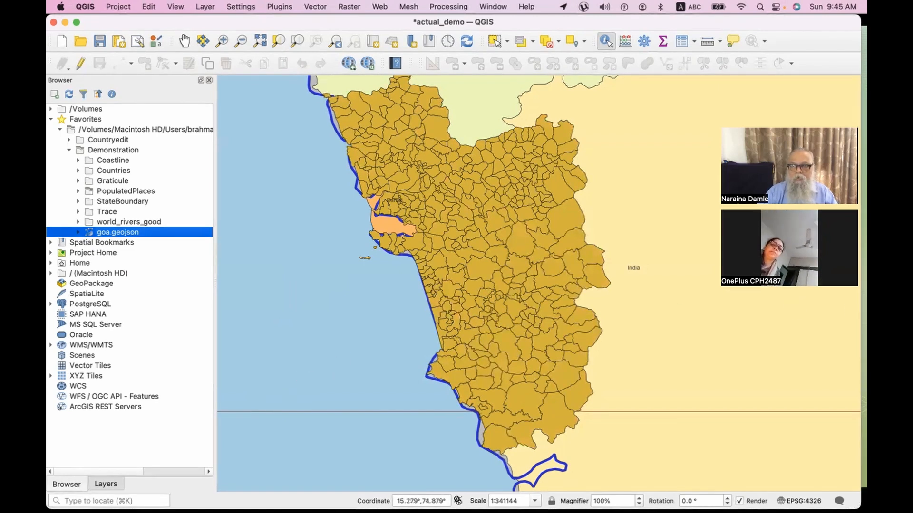
click(858, 226)
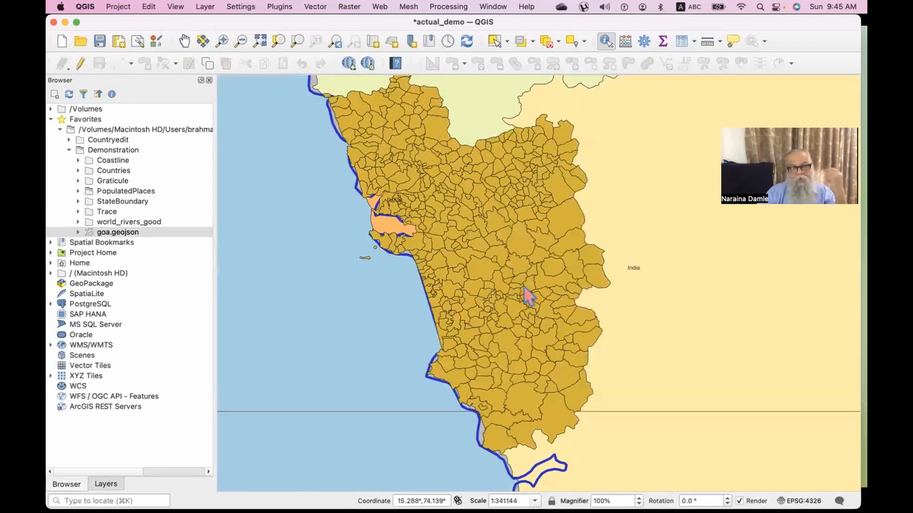
click(106, 484)
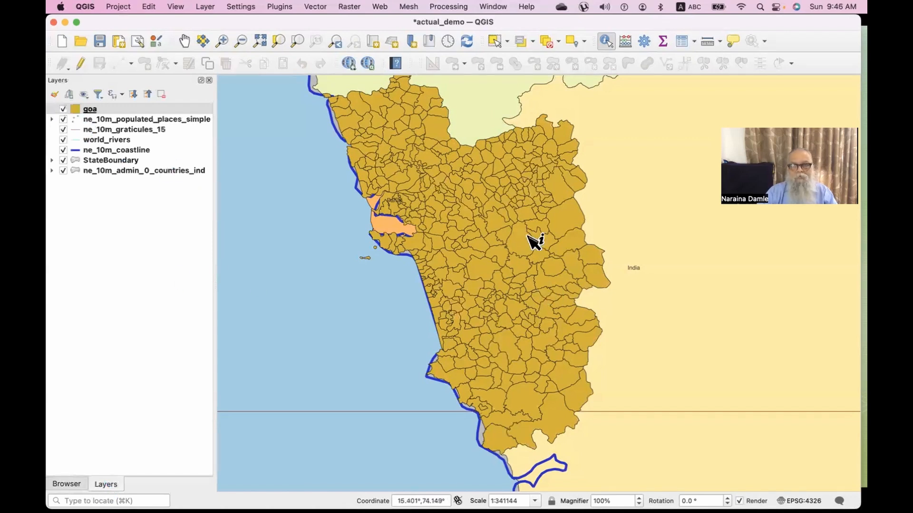
Review the goa layer's attribute table with its Taluka, District and Name fields, then close it
scroll(529, 237, up, 1)
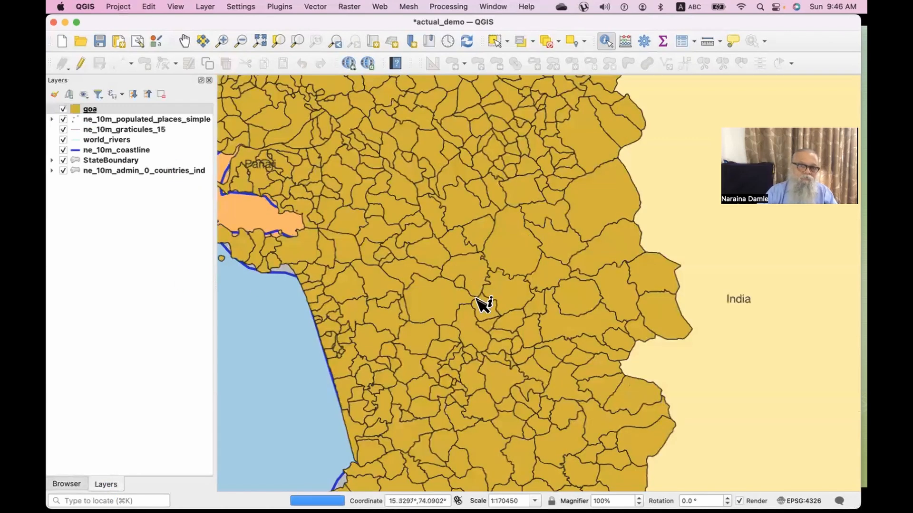
right_click(84, 110)
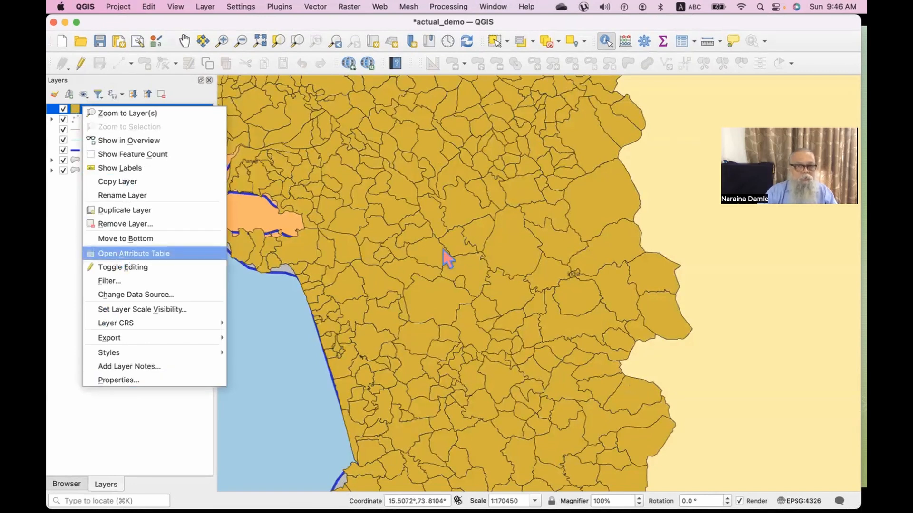
click(214, 253)
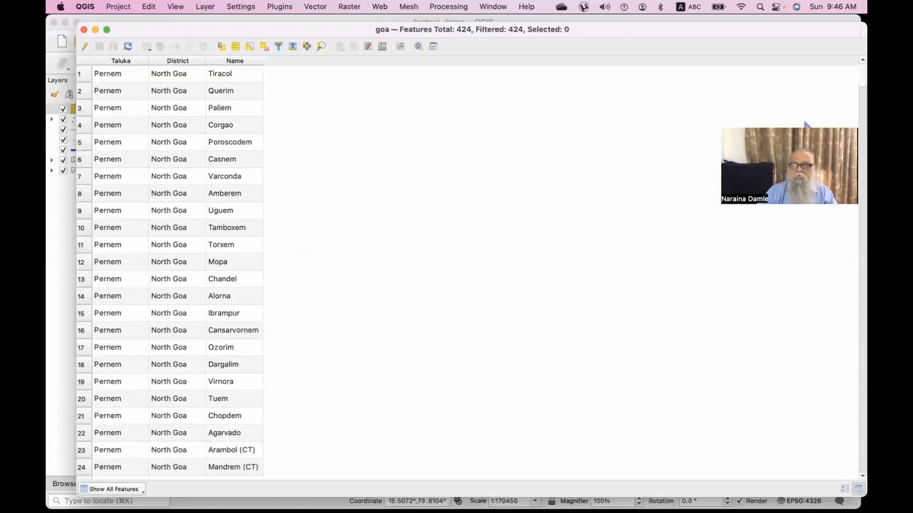
drag(859, 80, 855, 104)
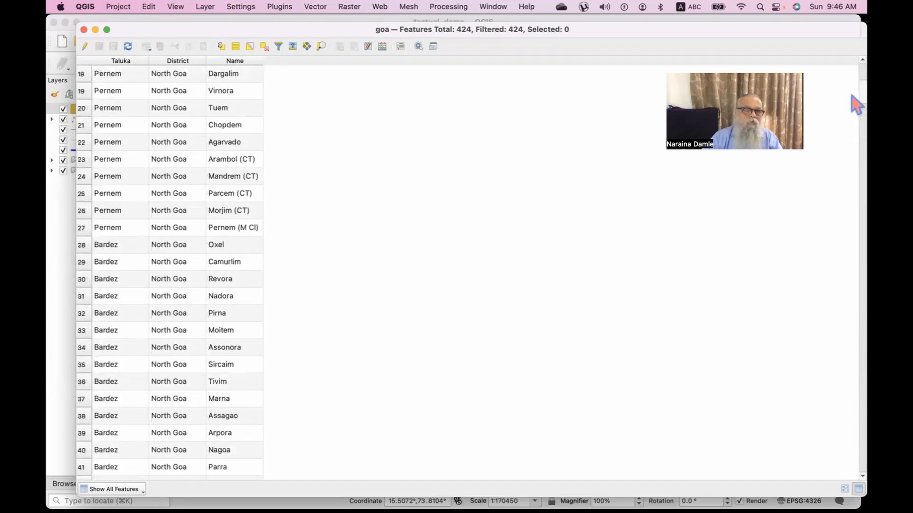
click(84, 29)
Label the goa layer with Single Labels using the Name field
scroll(471, 320, down, 1)
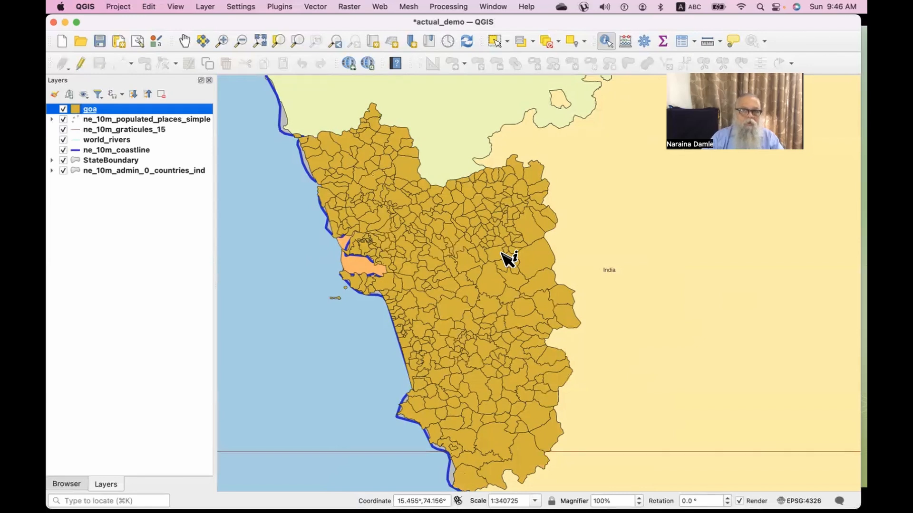
scroll(507, 259, up, 1)
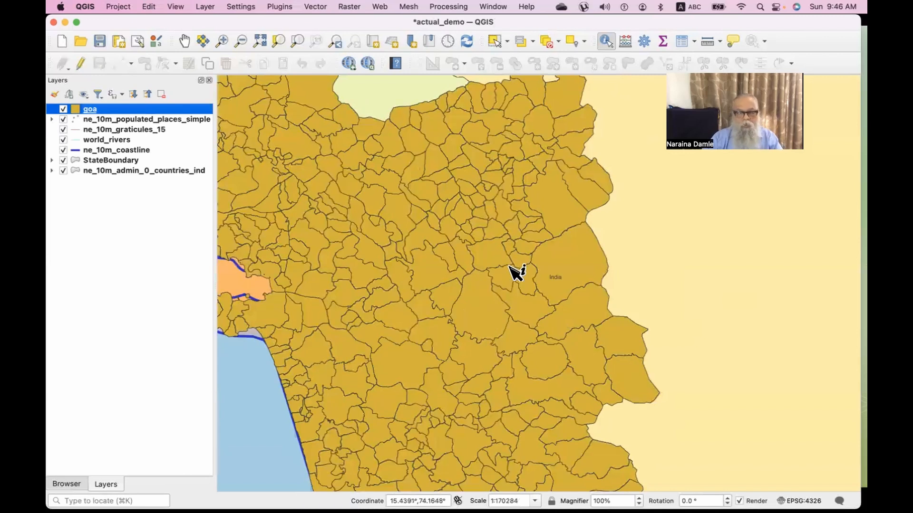
right_click(87, 109)
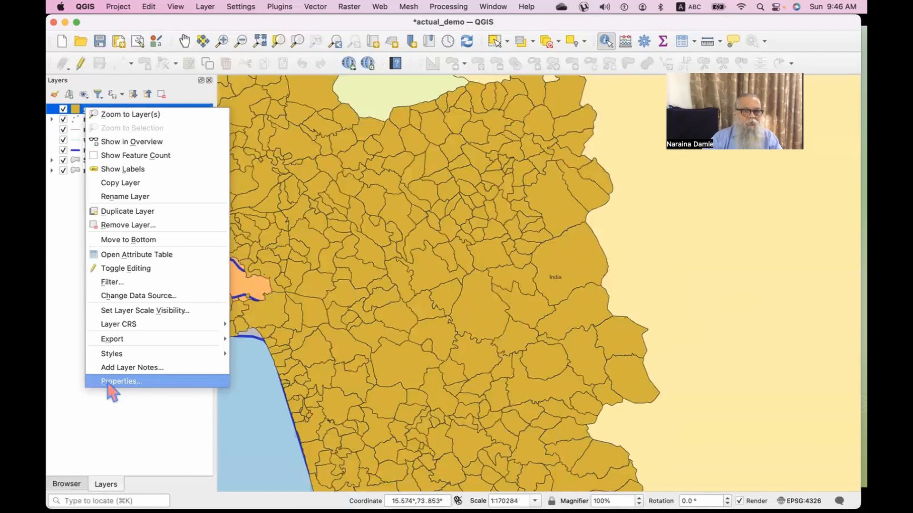
key(Return)
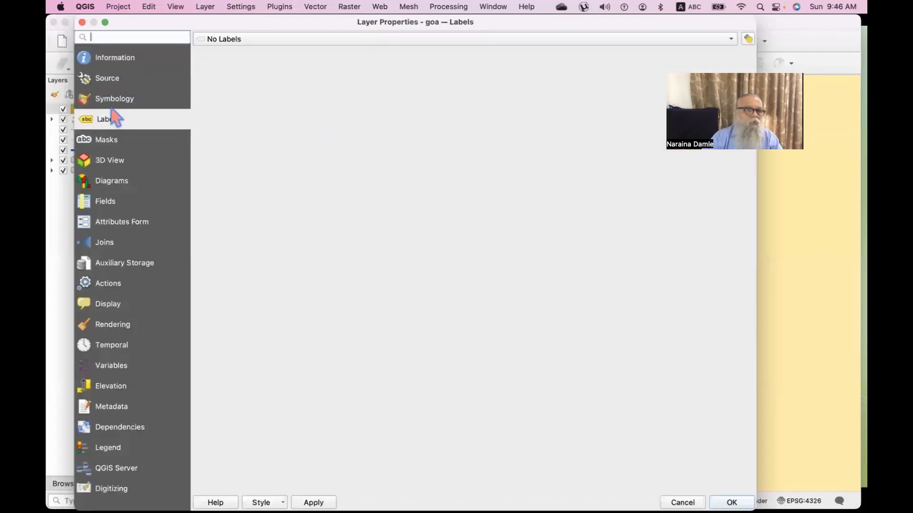
click(209, 39)
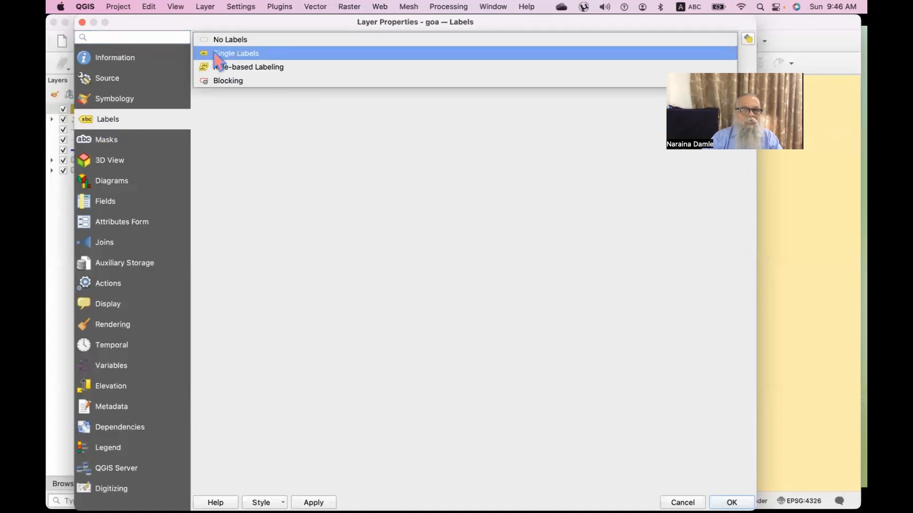
click(215, 54)
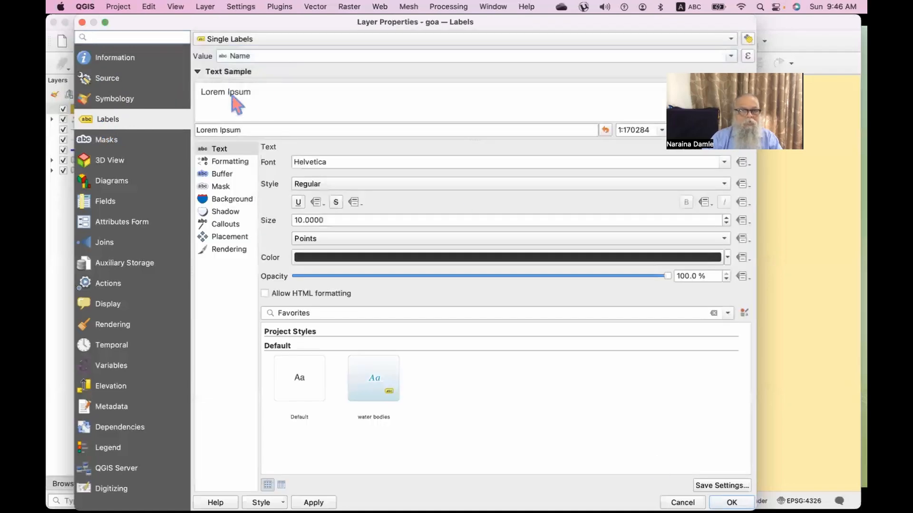
click(731, 502)
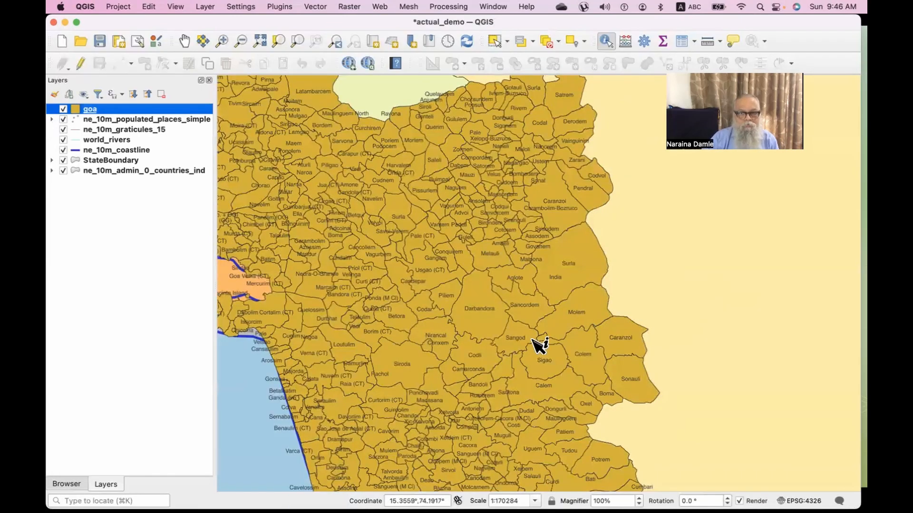
Examine the village name labels and boundaries across Goa, from the whole state to individual villages around Nagargao
drag(424, 382, 572, 295)
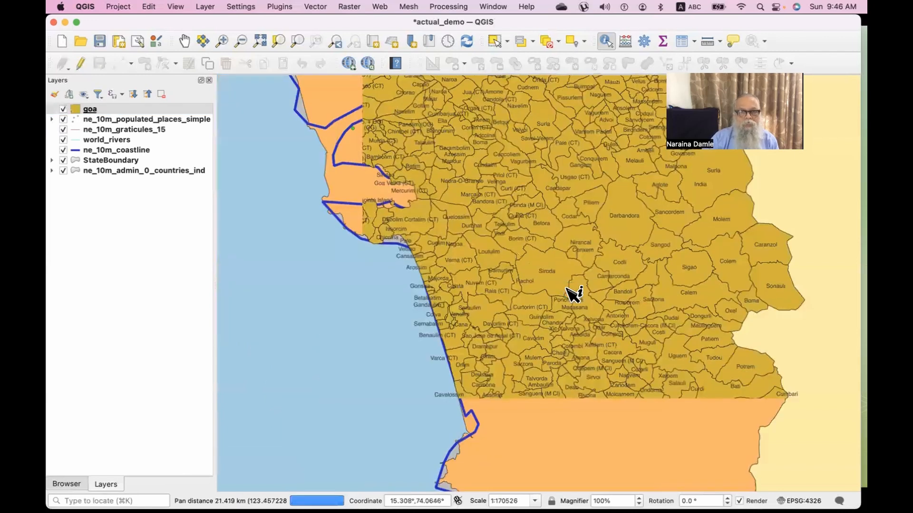
drag(601, 250, 509, 375)
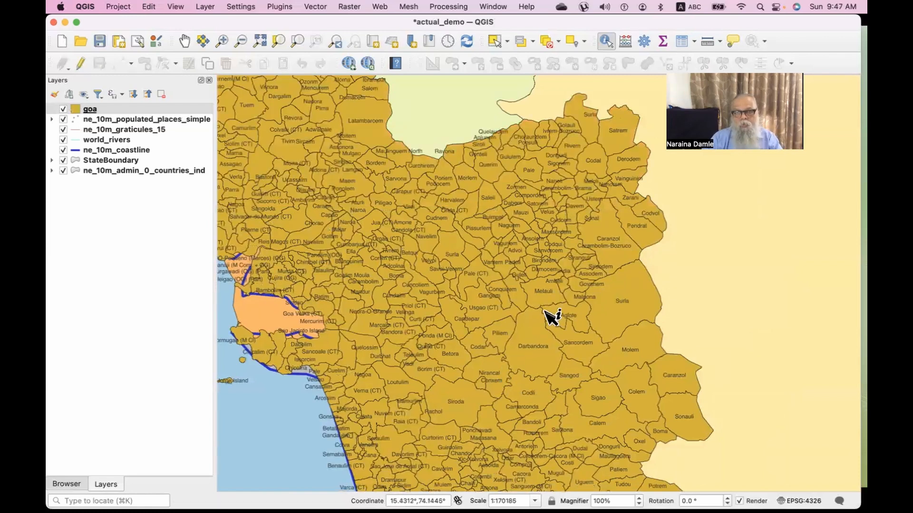
drag(563, 245, 590, 283)
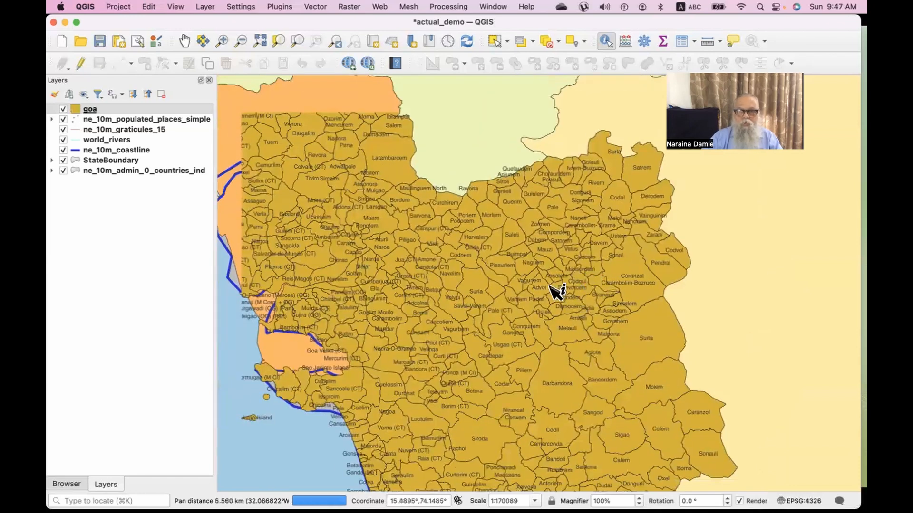
scroll(503, 247, down, 2)
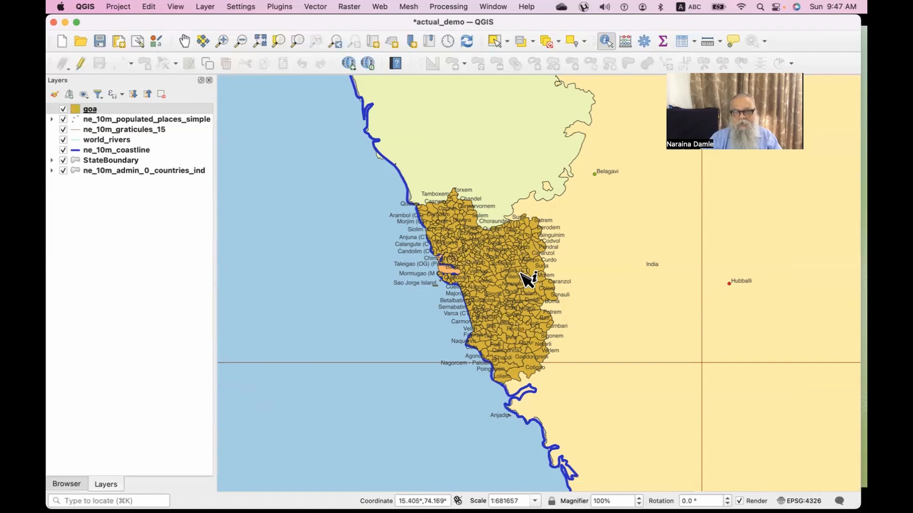
scroll(521, 273, up, 1)
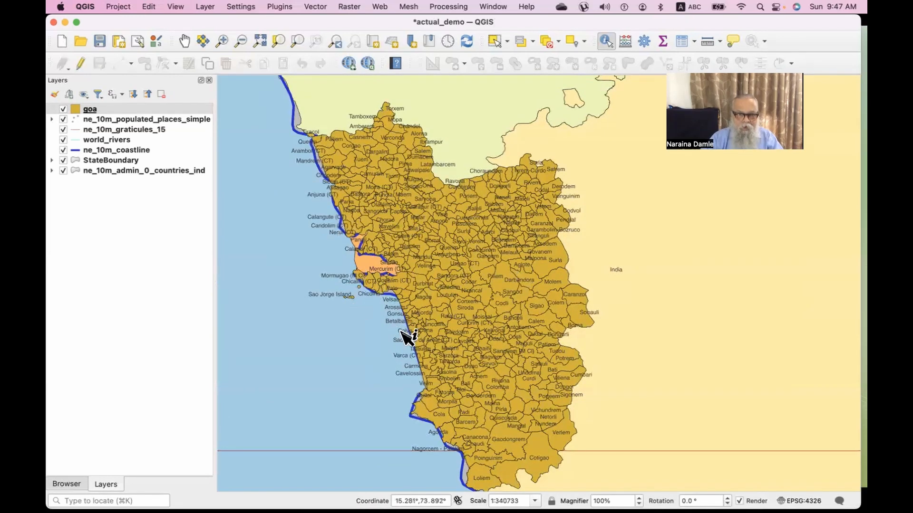
scroll(437, 358, up, 1)
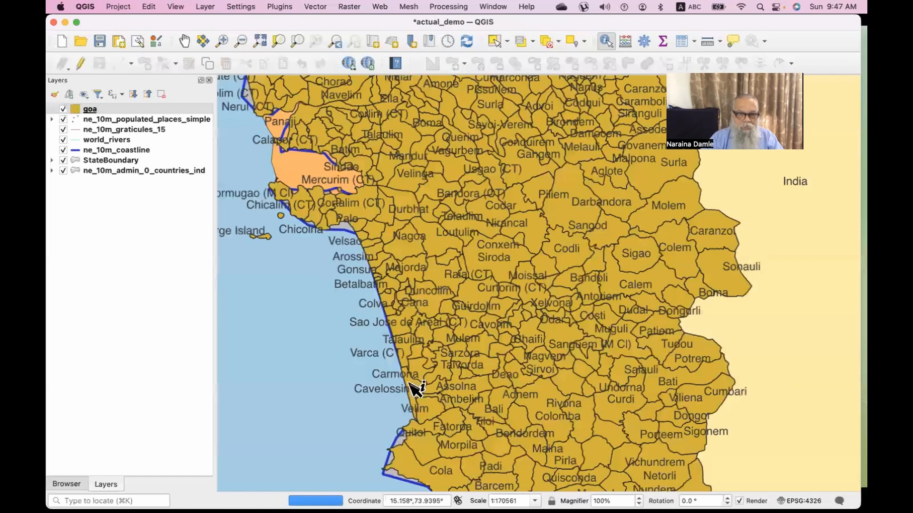
scroll(502, 274, down, 2)
drag(536, 265, 518, 320)
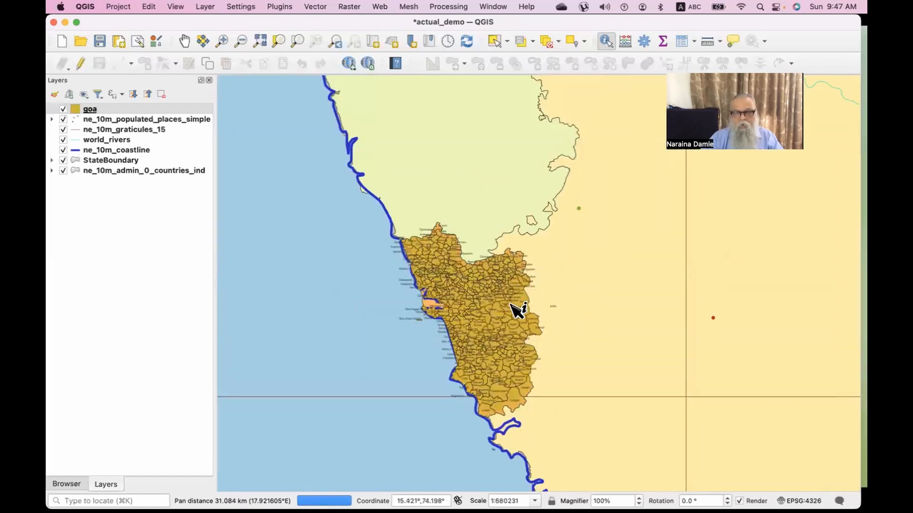
scroll(515, 311, up, 2)
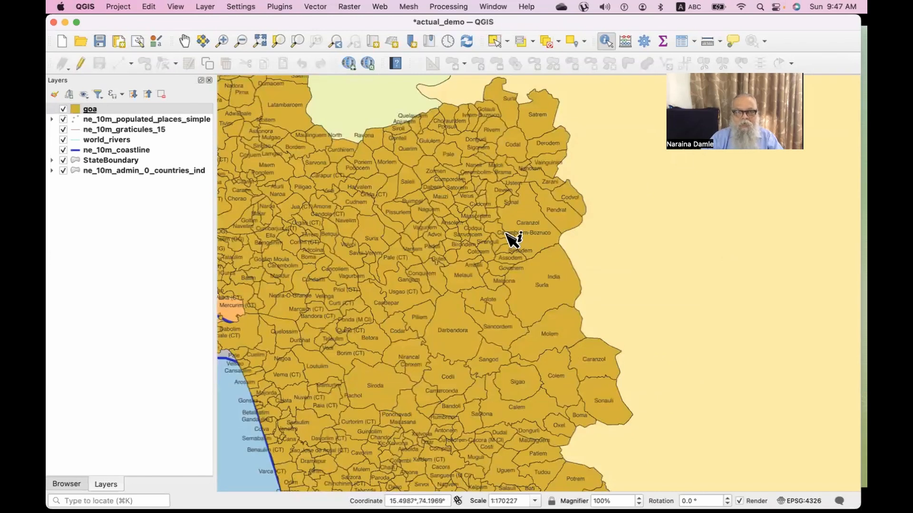
drag(452, 309, 536, 292)
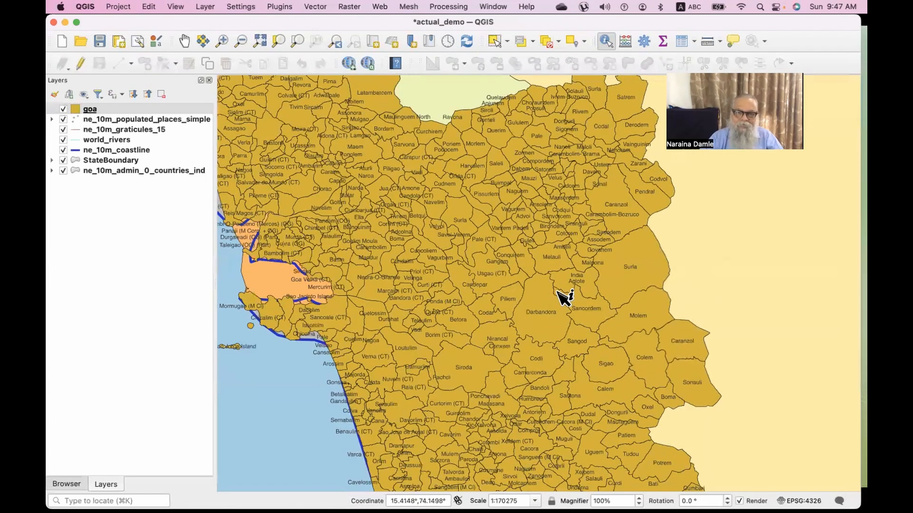
drag(557, 292, 558, 351)
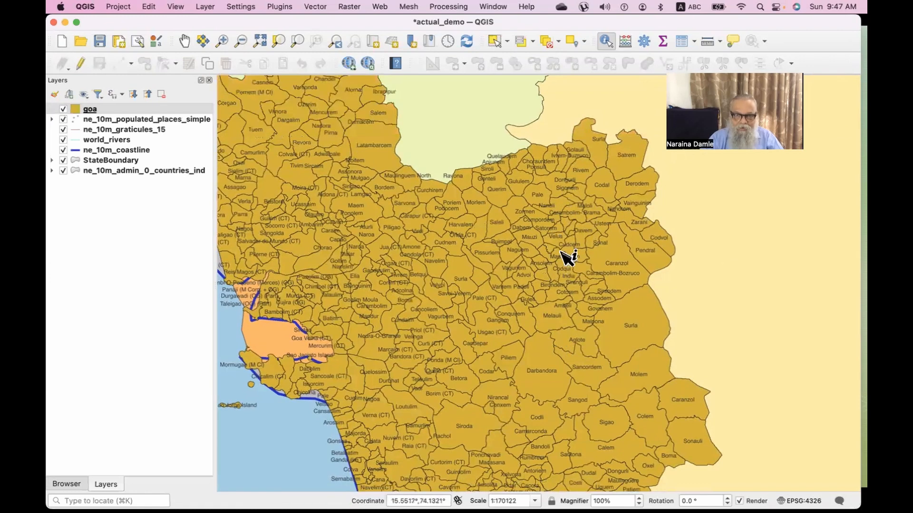
scroll(577, 221, up, 3)
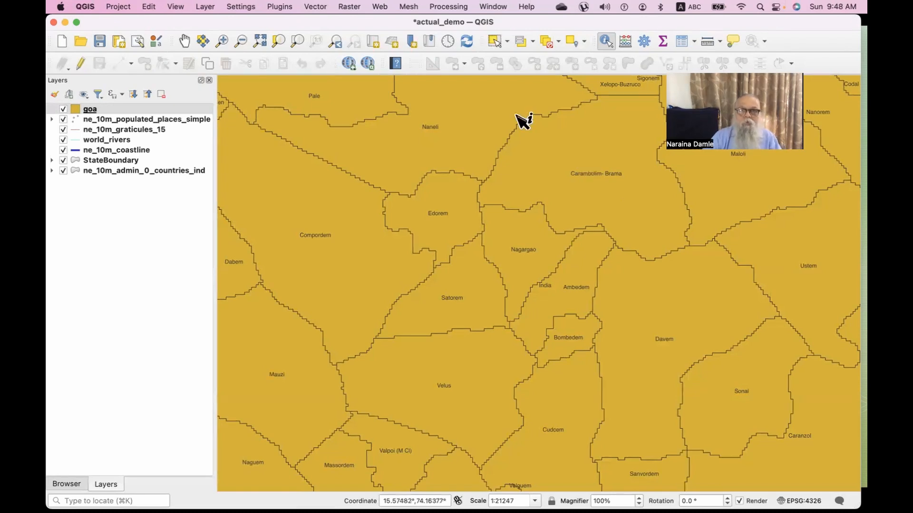
Hide the populated places layer on the full world map and bring India into focus
click(260, 41)
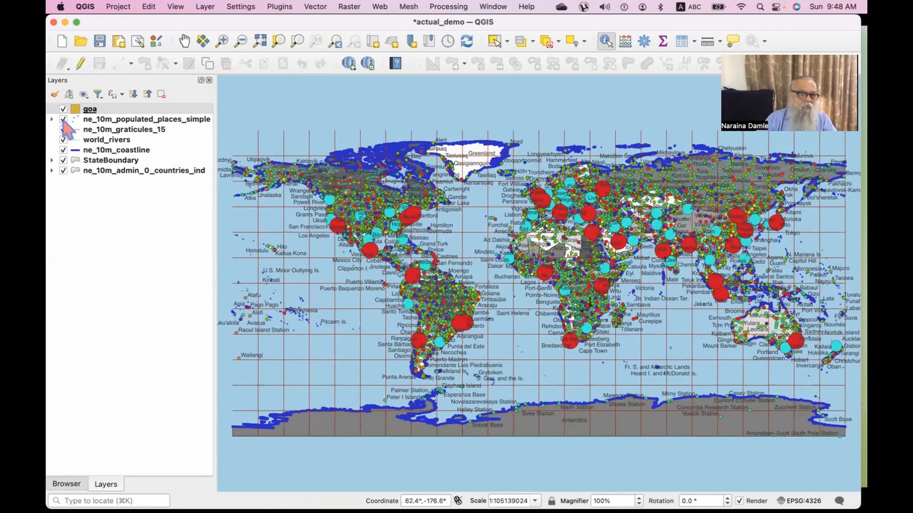
click(63, 119)
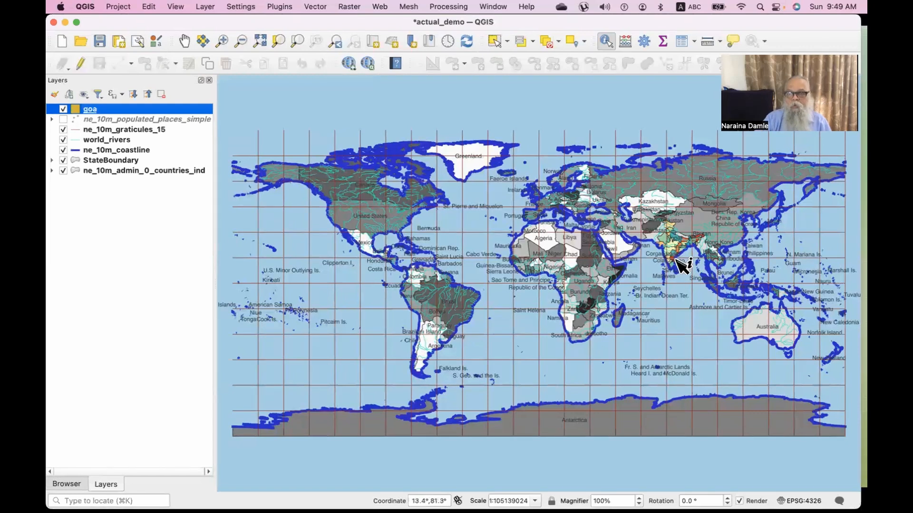
scroll(683, 265, up, 5)
drag(683, 266, 519, 350)
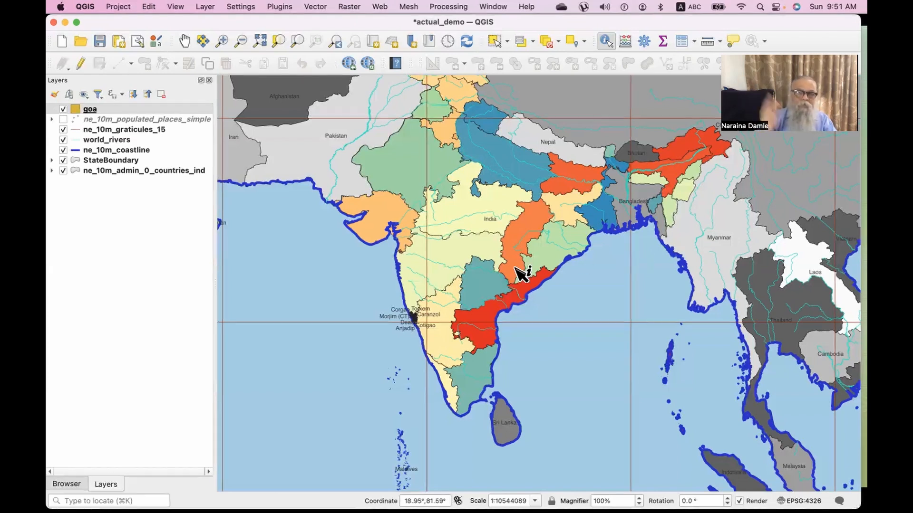
Search QuickMapServices, add the Google Satellite basemap to the project and close the service search
click(351, 67)
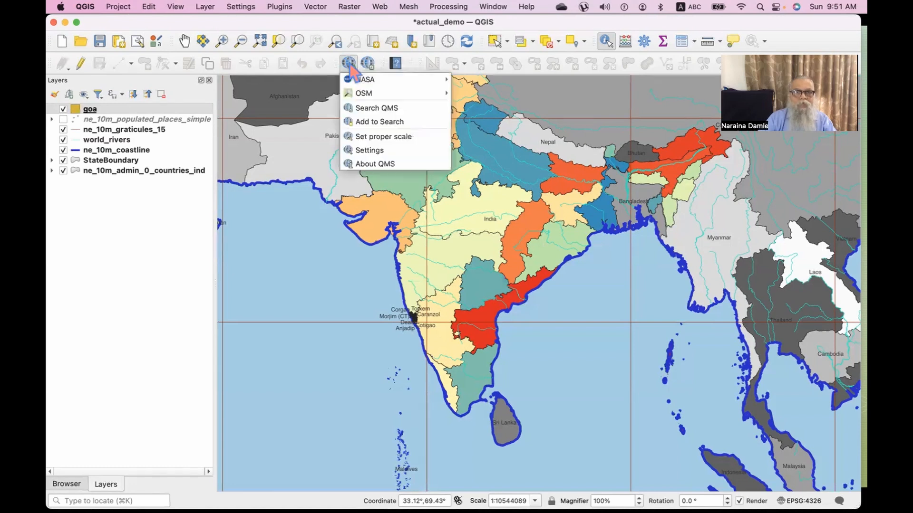
click(371, 109)
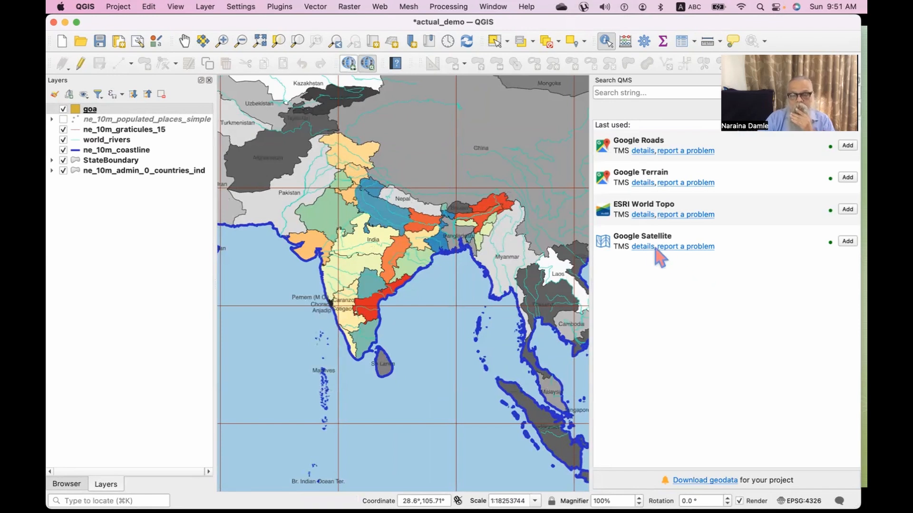
click(849, 243)
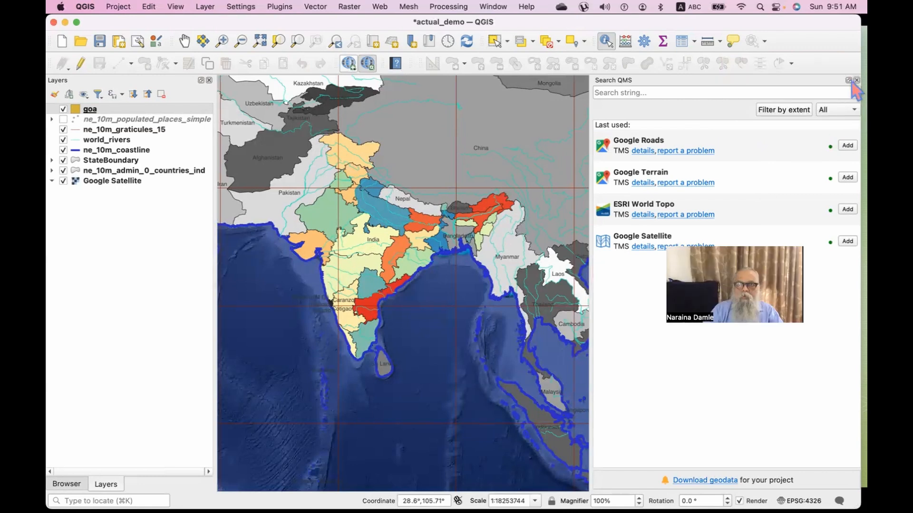
click(854, 80)
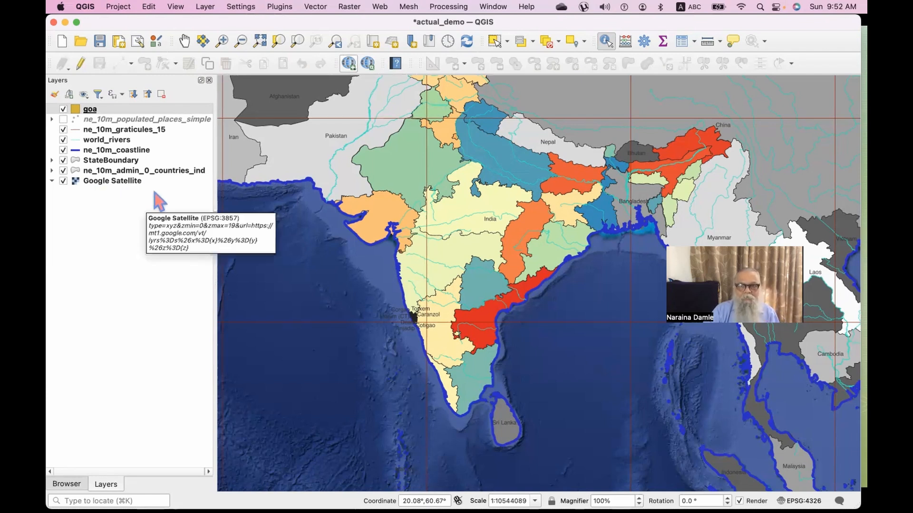
Hide the countries, StateBoundary, coastline, world_rivers and graticules layers, leaving goa and Google Satellite switched on
click(63, 170)
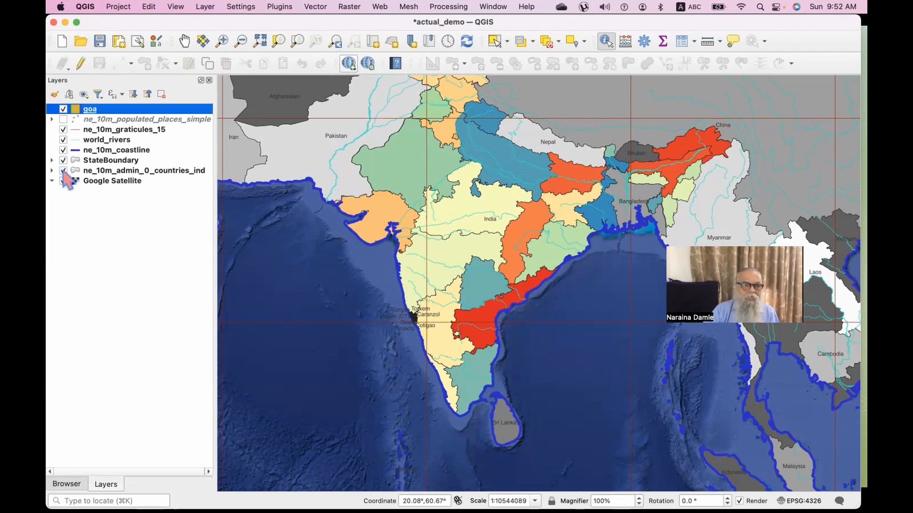
click(63, 160)
click(63, 149)
click(63, 140)
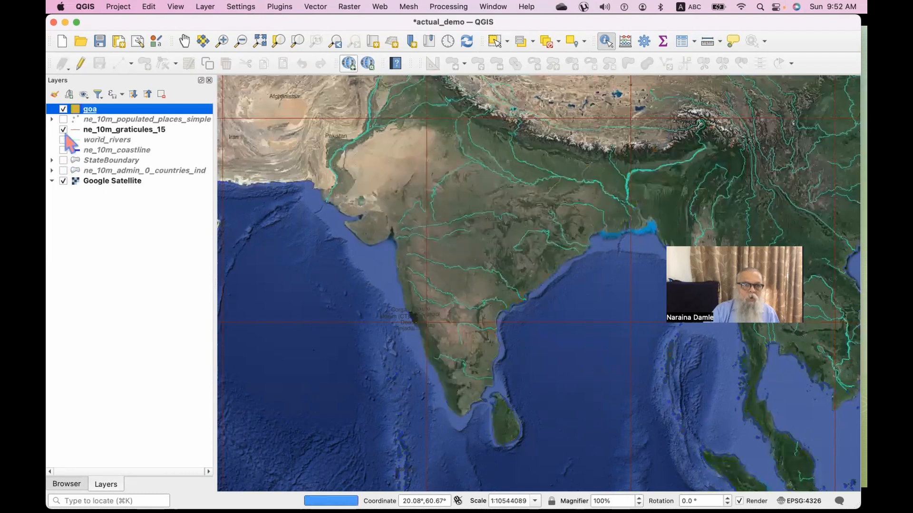
click(63, 129)
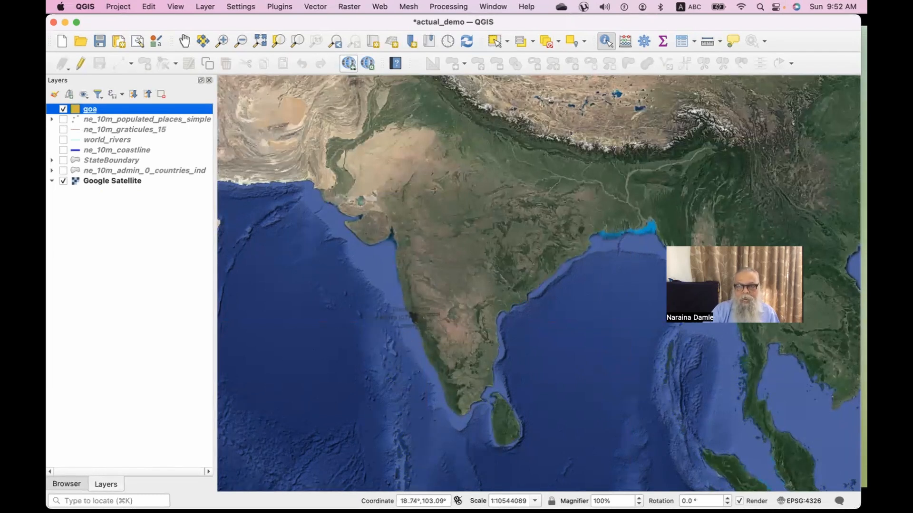
drag(769, 252, 824, 69)
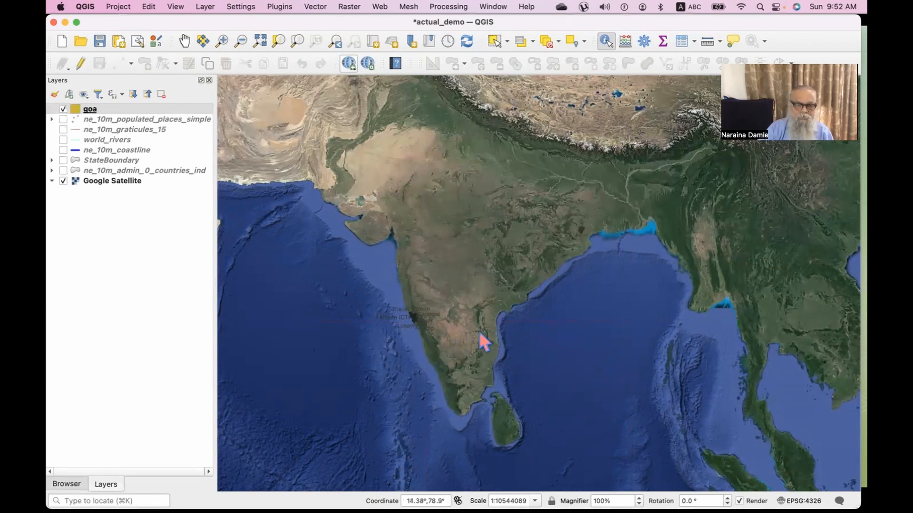
Examine the Google Satellite imagery from southern India down to the individual apartment blocks and triangular pool beside the long lake
scroll(463, 326, up, 3)
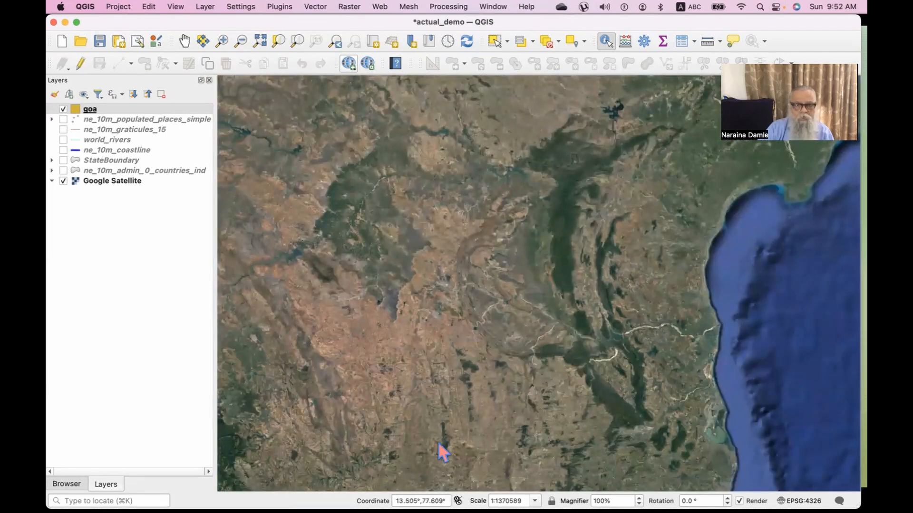
drag(437, 443, 491, 213)
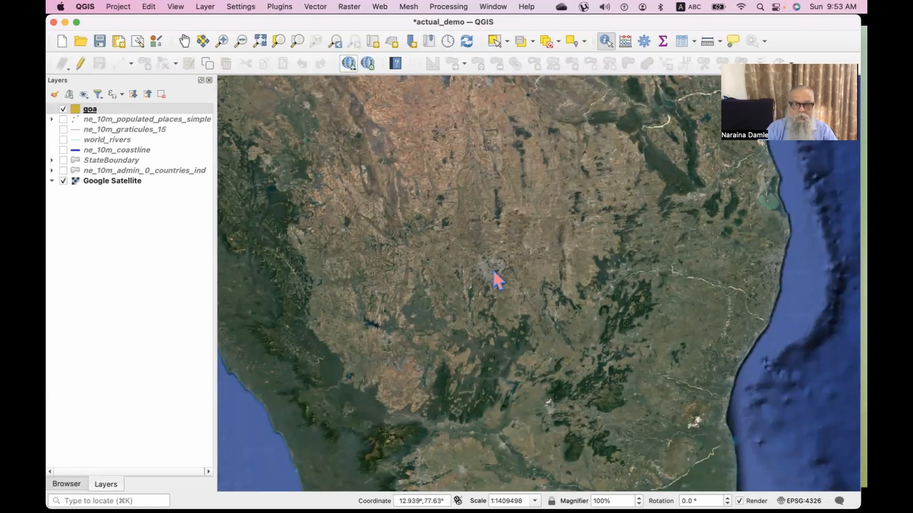
scroll(494, 272, up, 1)
scroll(493, 272, up, 1)
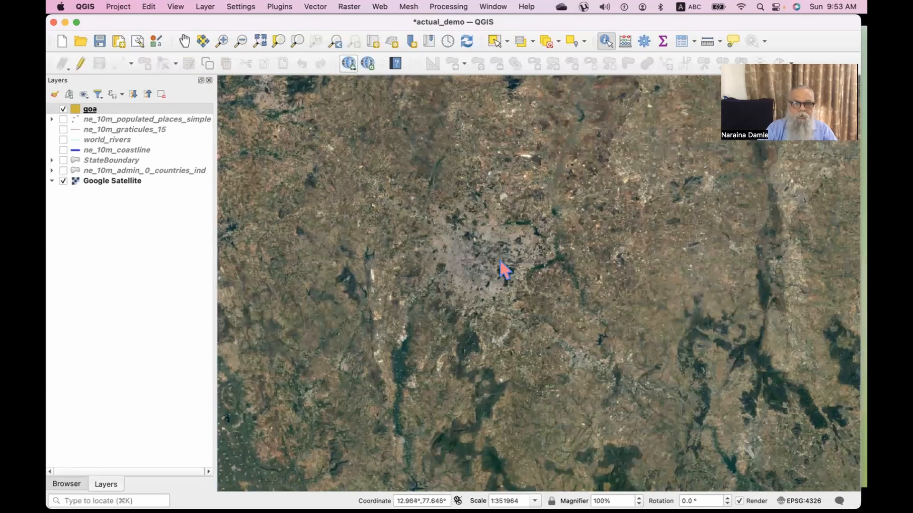
scroll(503, 268, up, 1)
scroll(500, 263, up, 1)
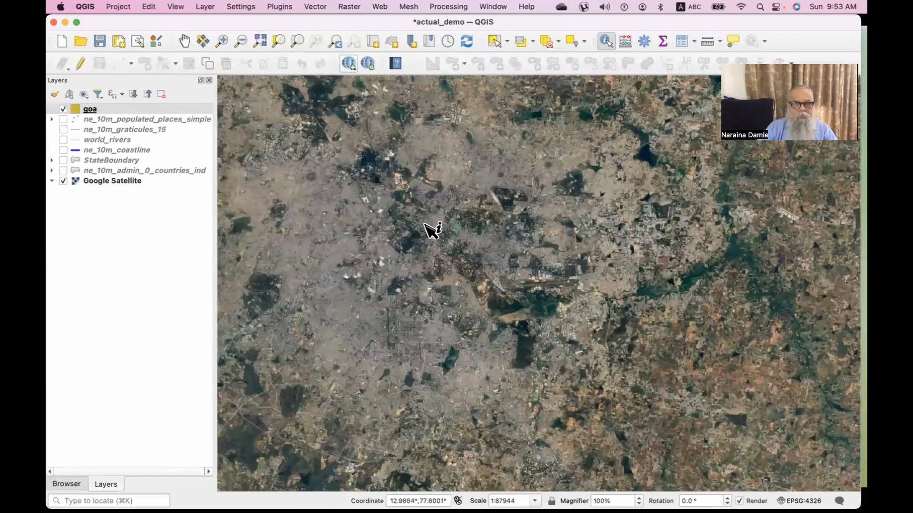
drag(416, 247, 547, 346)
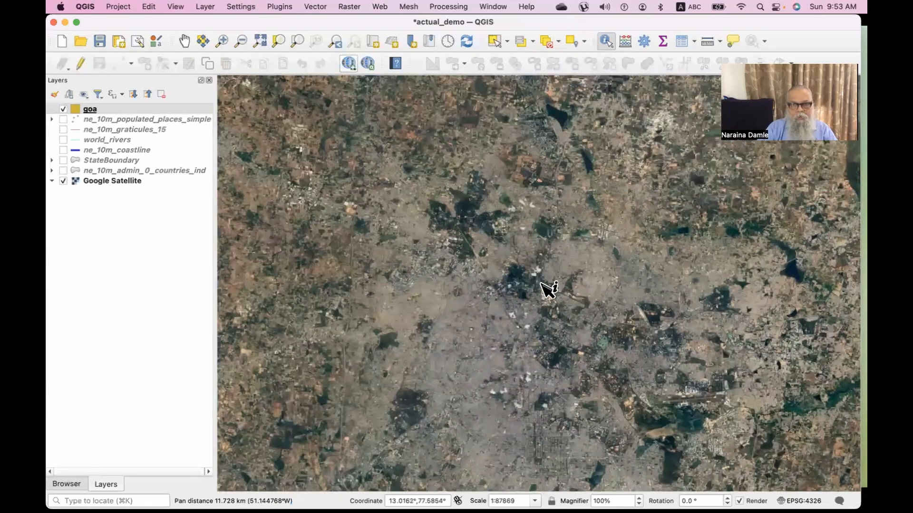
drag(533, 286, 528, 326)
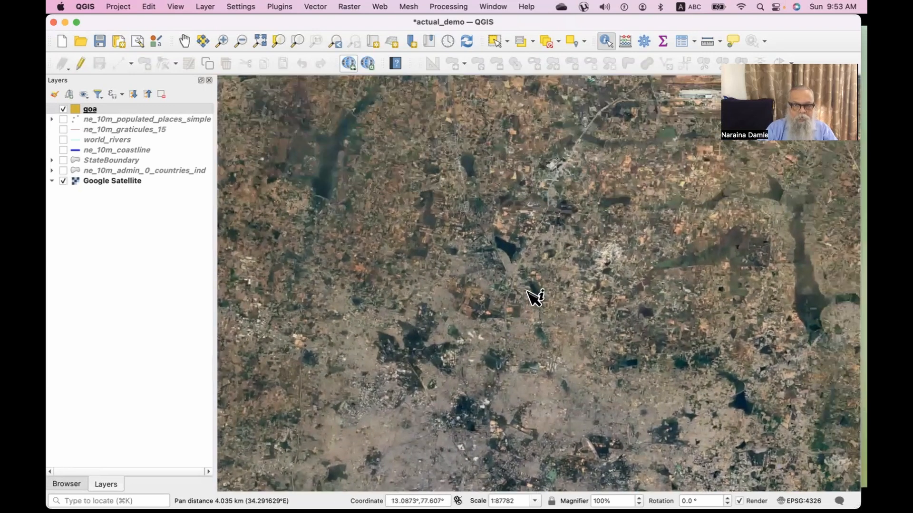
scroll(534, 297, up, 3)
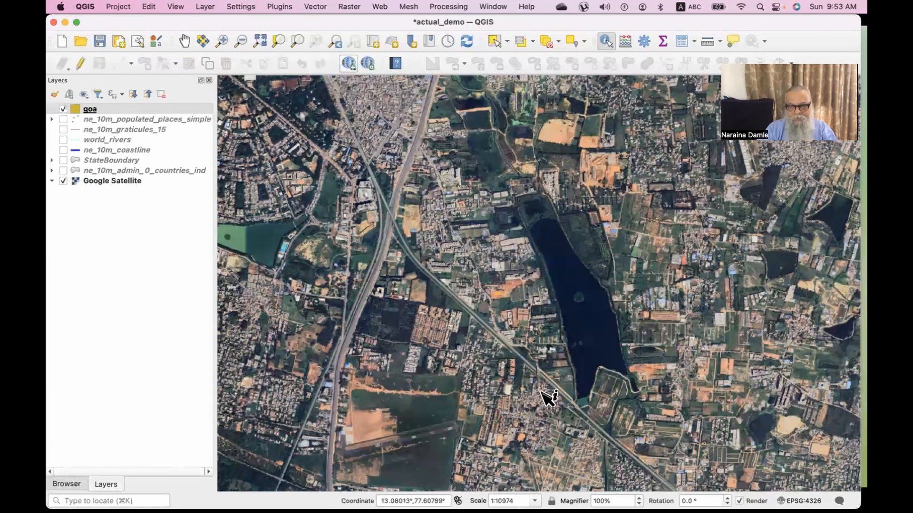
scroll(522, 226, up, 2)
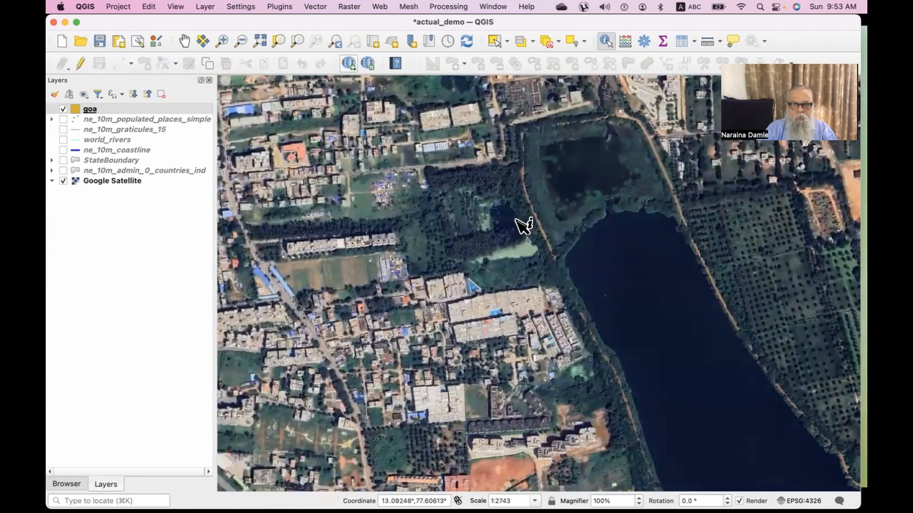
scroll(507, 295, up, 2)
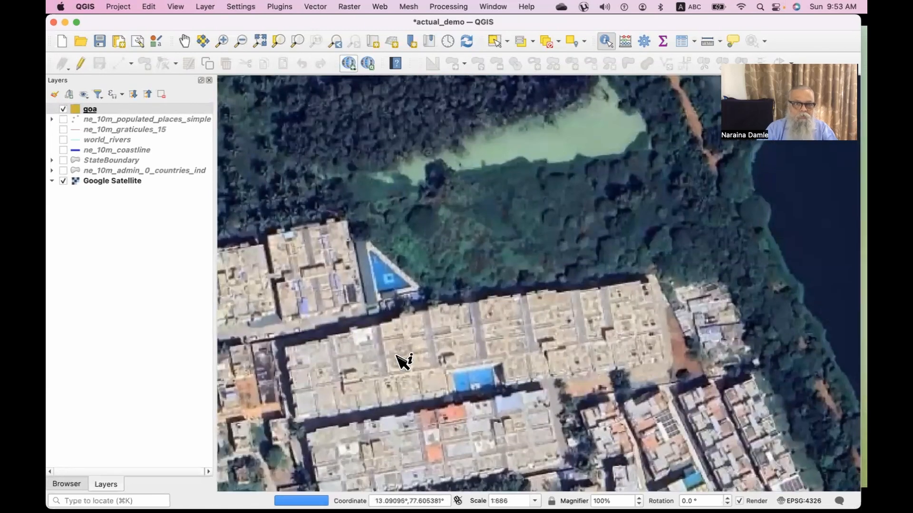
drag(363, 380, 525, 307)
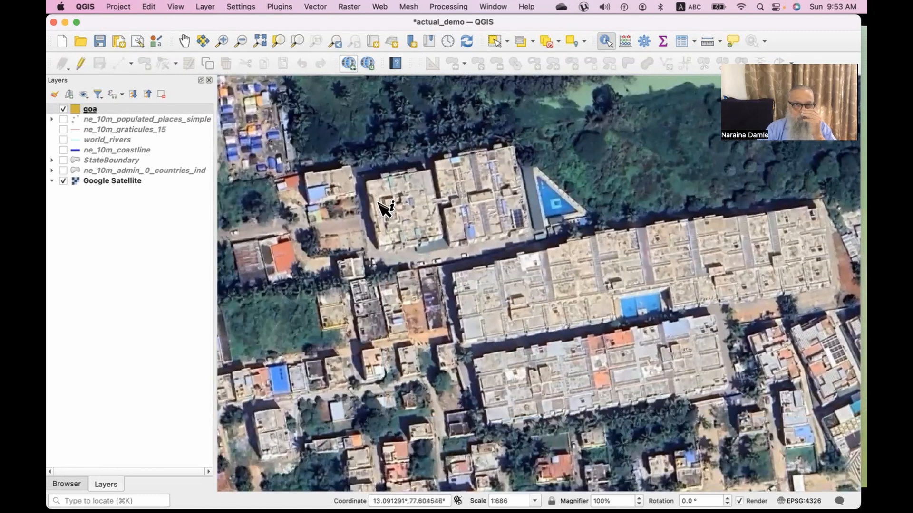
scroll(546, 229, up, 1)
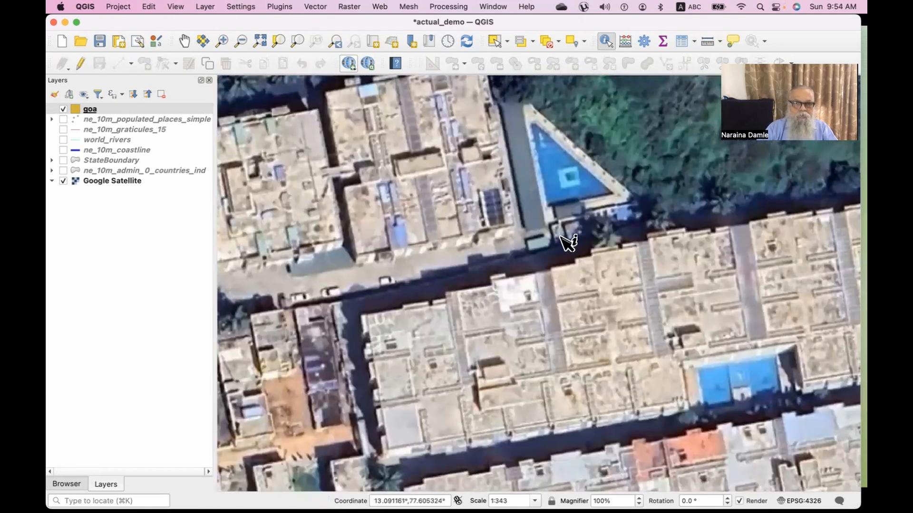
Examine the long lake and its surroundings at several scales, ending with the whole lake in view
scroll(648, 267, down, 3)
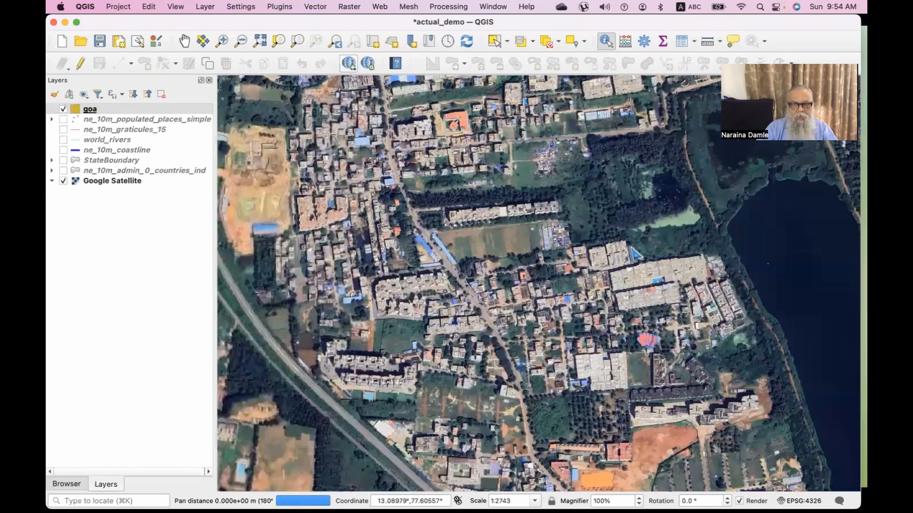
drag(647, 340, 459, 283)
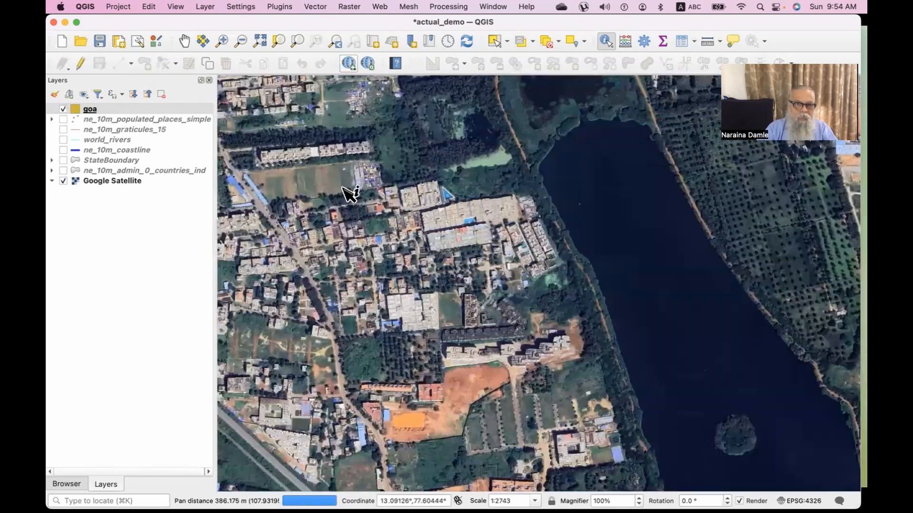
scroll(603, 291, down, 1)
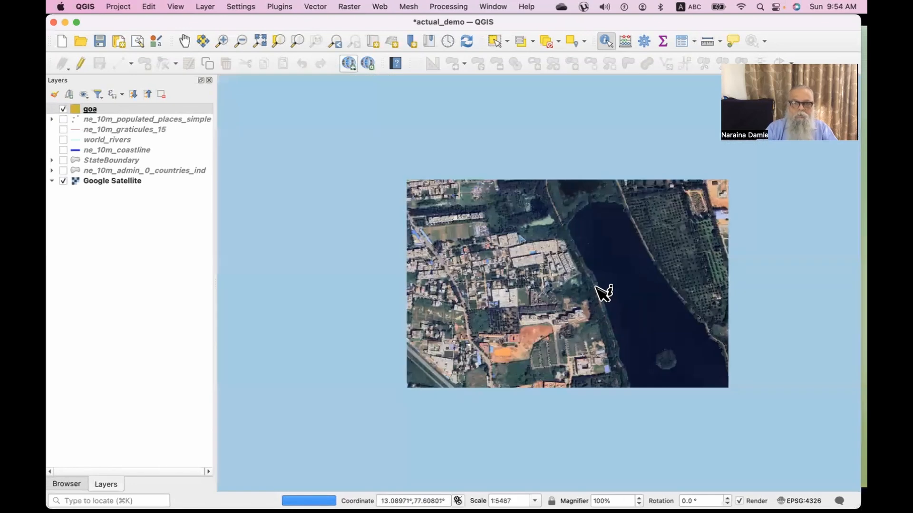
drag(579, 307, 485, 220)
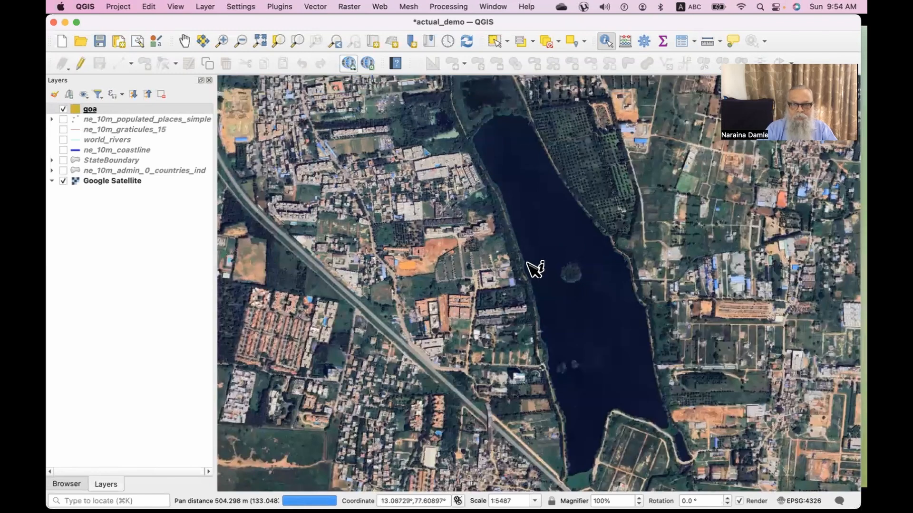
scroll(526, 261, down, 1)
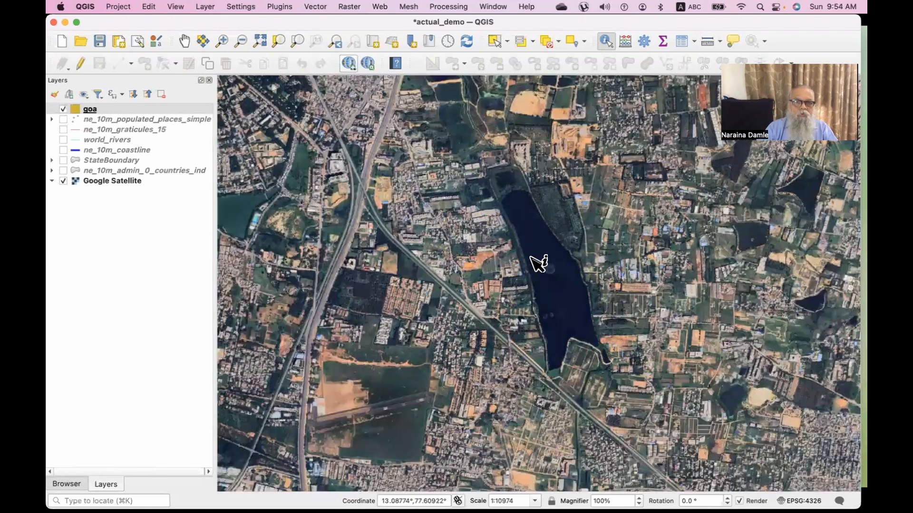
scroll(538, 262, up, 1)
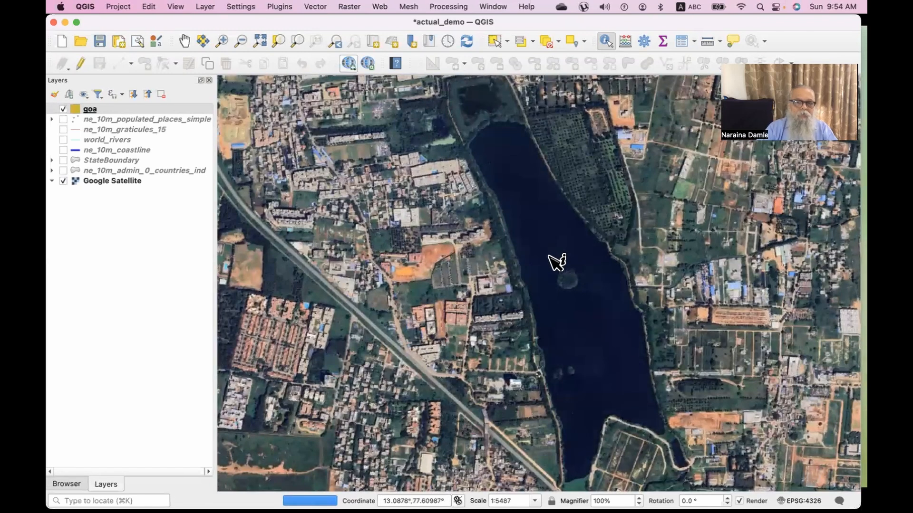
scroll(556, 262, down, 1)
drag(552, 261, 547, 299)
scroll(547, 300, up, 1)
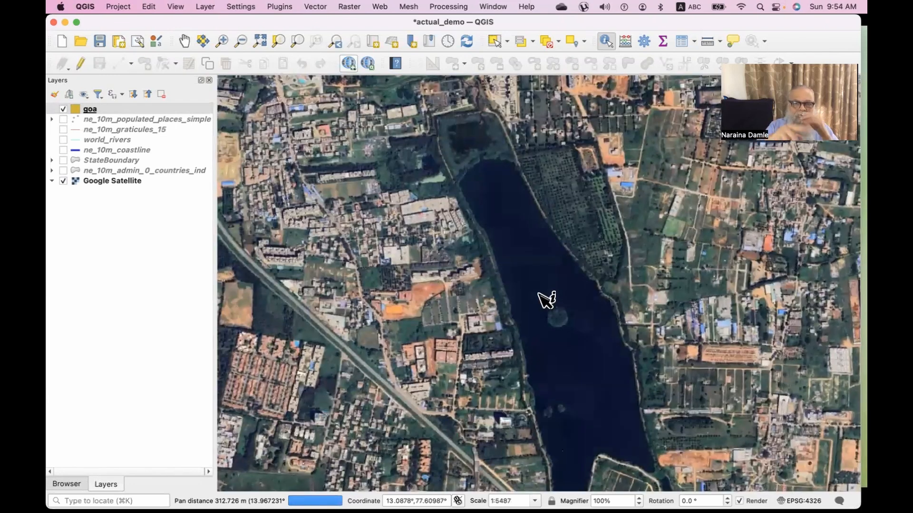
scroll(539, 294, down, 1)
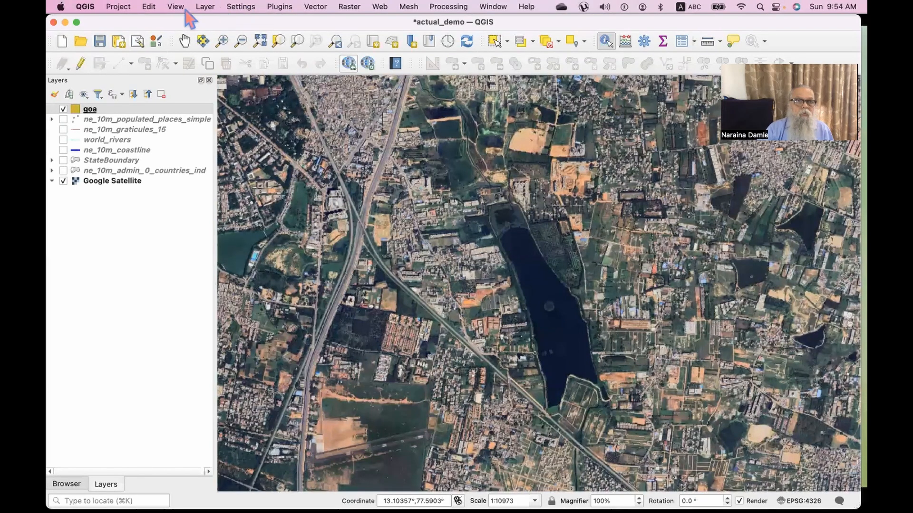
click(203, 13)
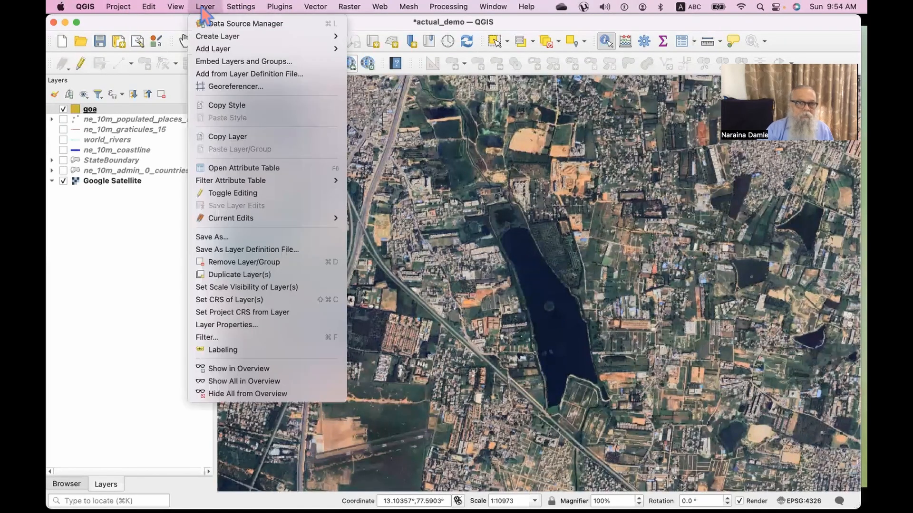
mouse_move(211, 51)
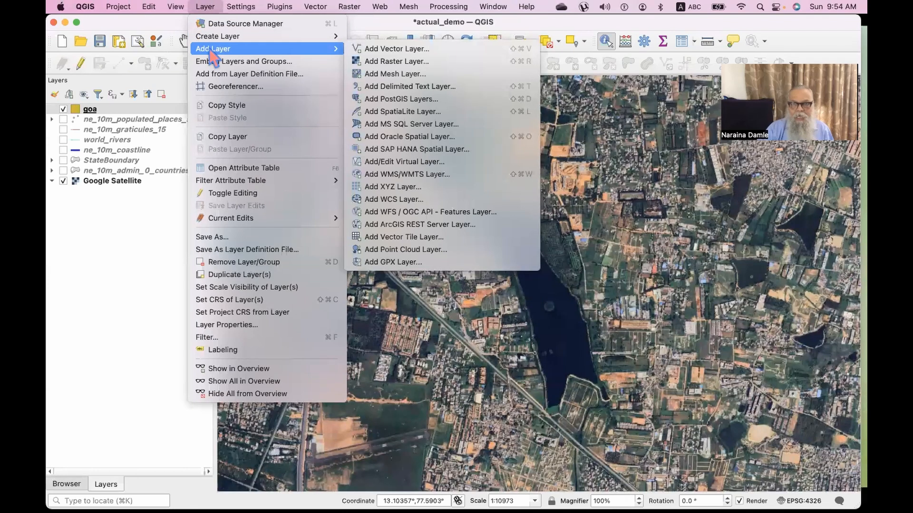
click(380, 51)
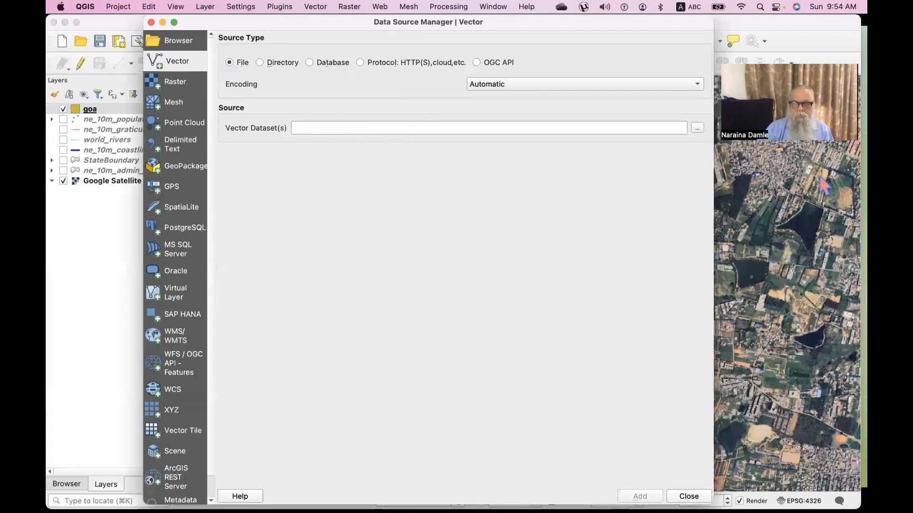
click(151, 23)
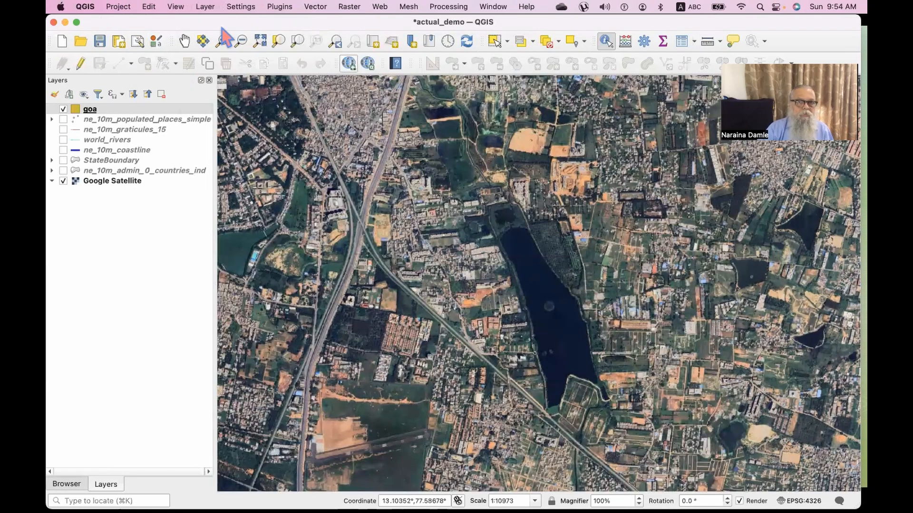
Start a new shapefile layer and set its file to jakkur on the Desktop
click(205, 7)
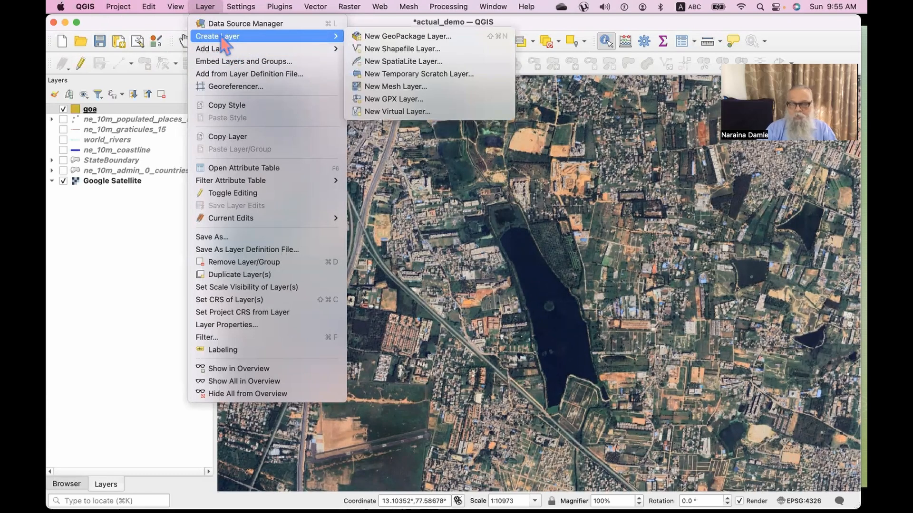
click(374, 50)
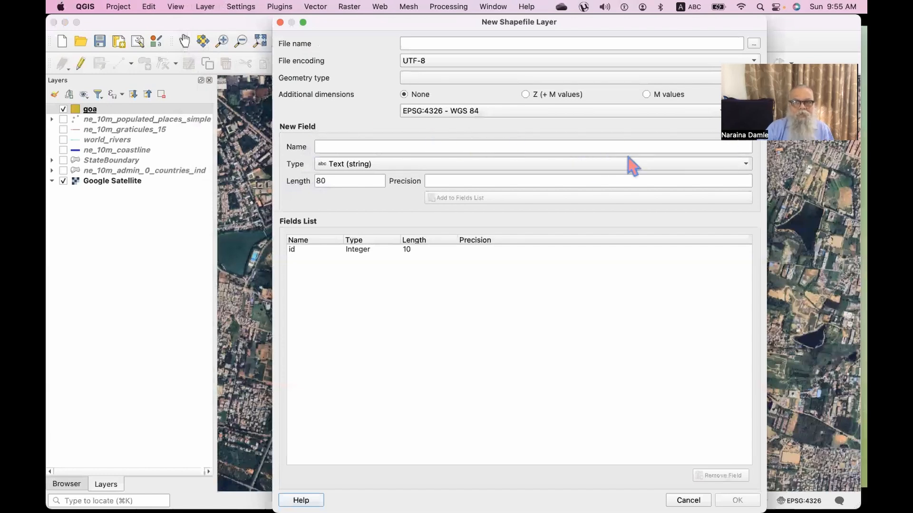
click(753, 44)
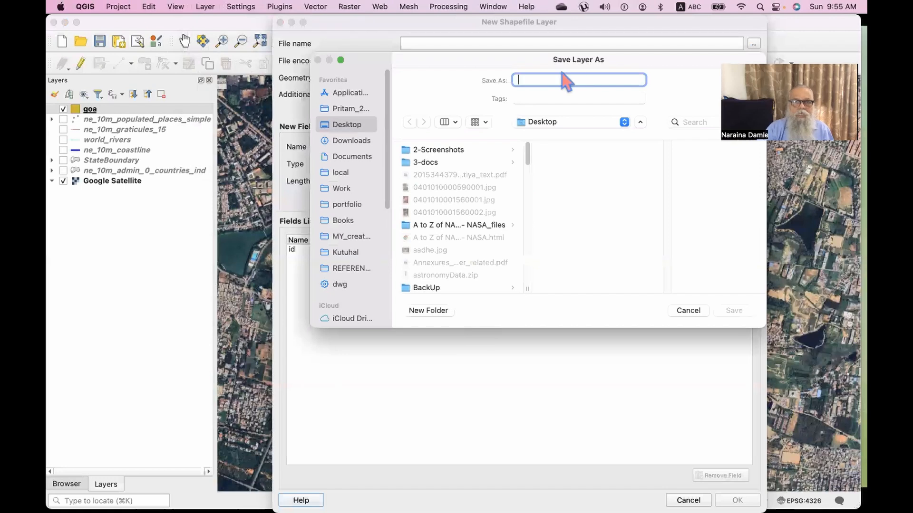
text(ja)
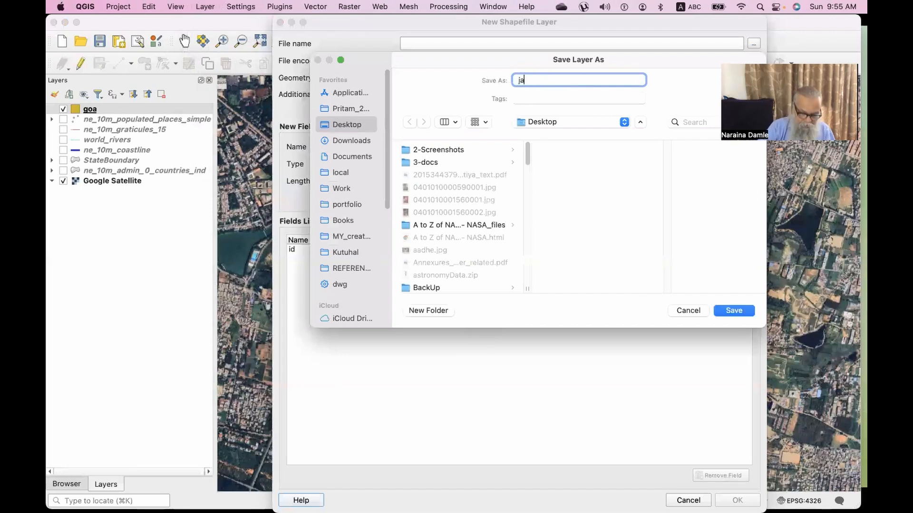
text(kkur)
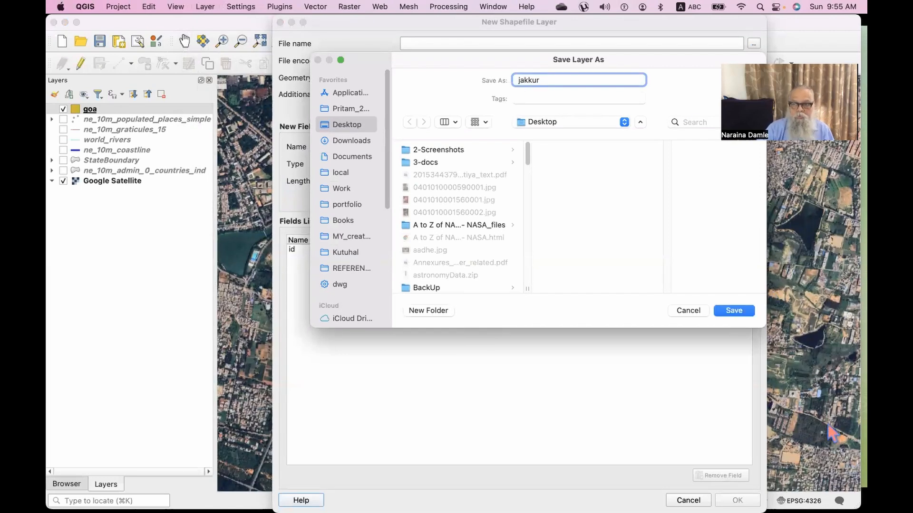
click(733, 312)
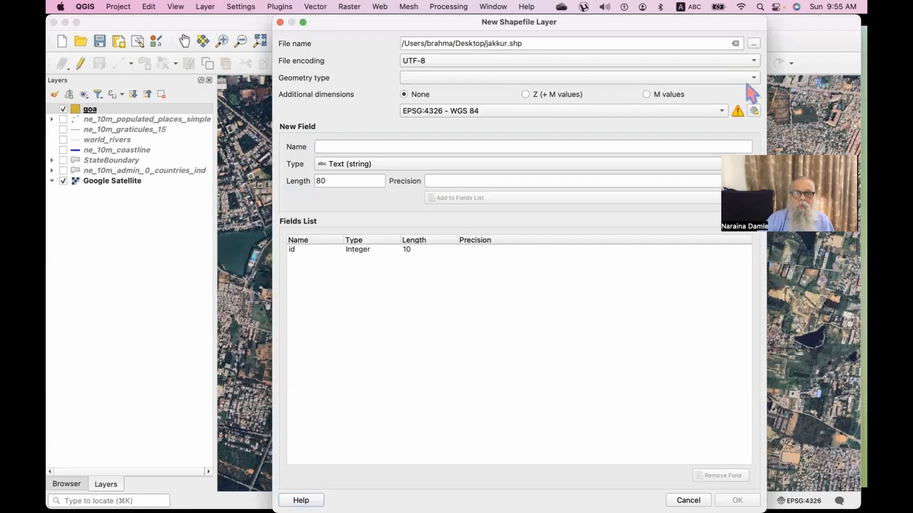
Set the jakkur shapefile's geometry type to Polygon and create the layer in EPSG:4326 - WGS 84
click(753, 78)
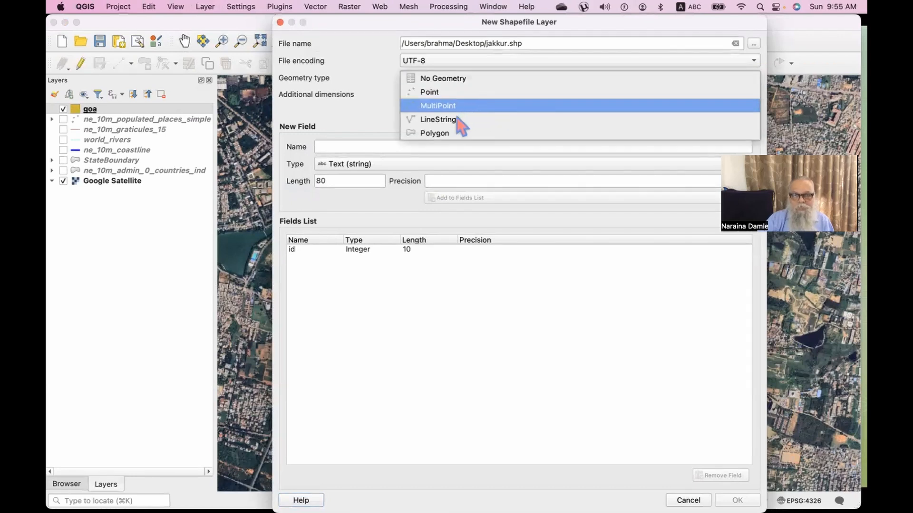
click(424, 136)
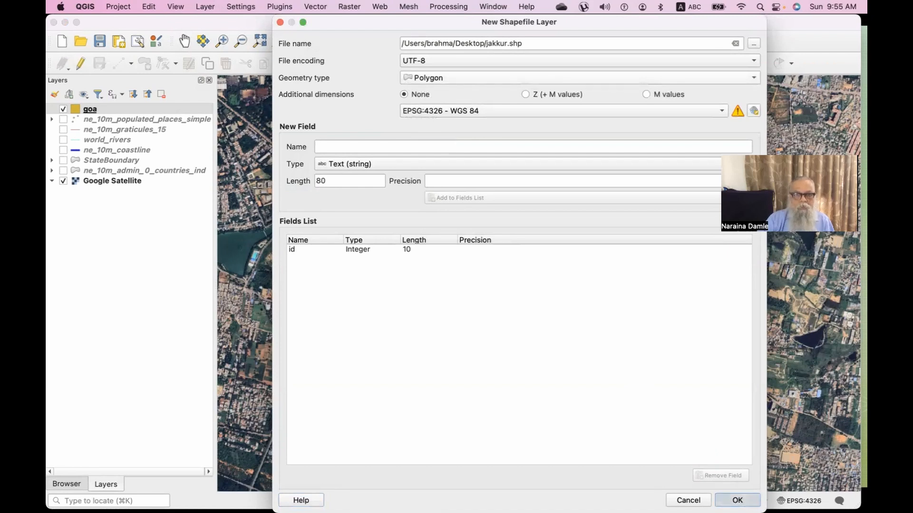
click(738, 501)
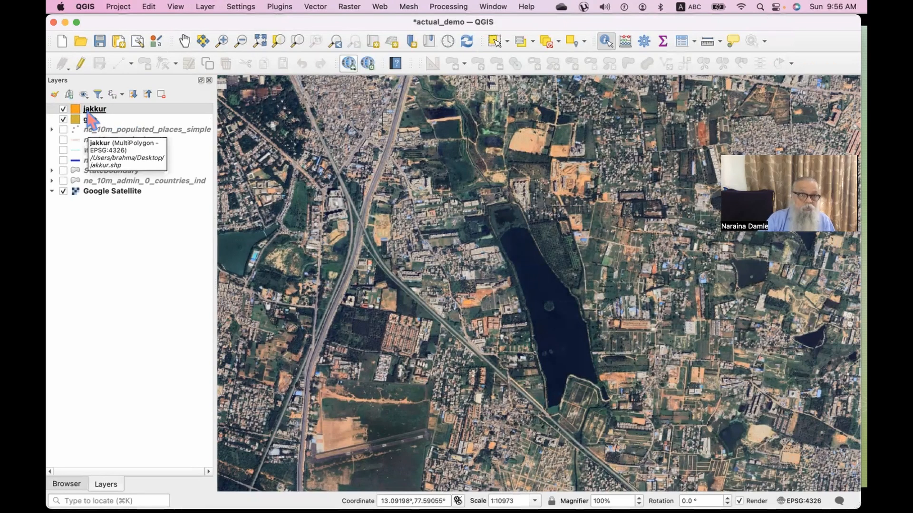
mouse_move(50, 132)
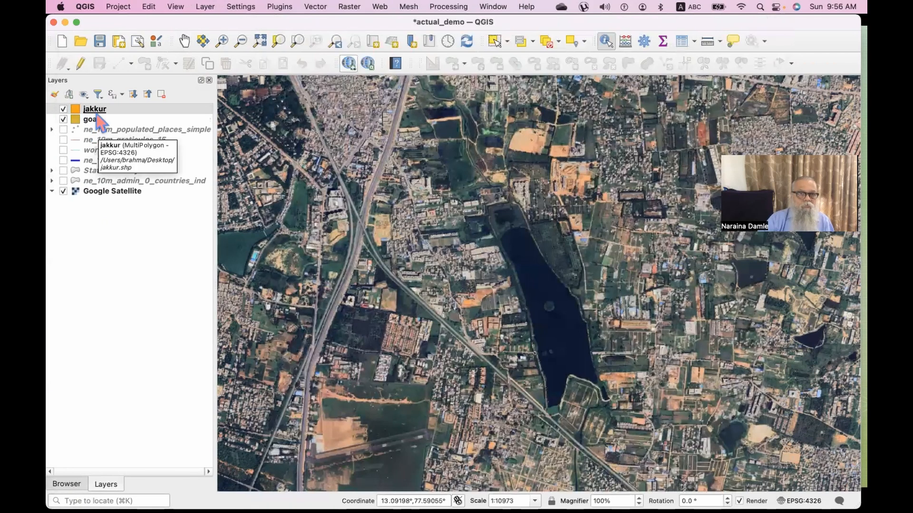
click(63, 111)
click(63, 109)
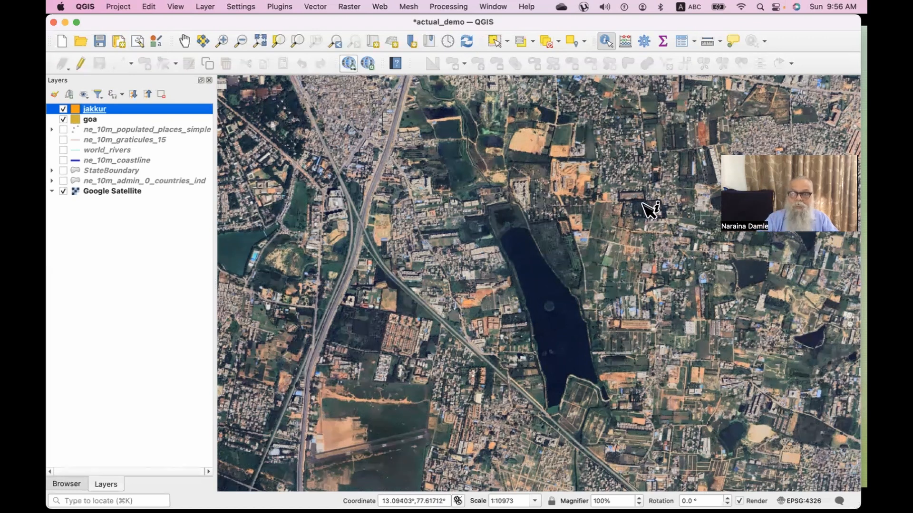
drag(801, 160, 797, 49)
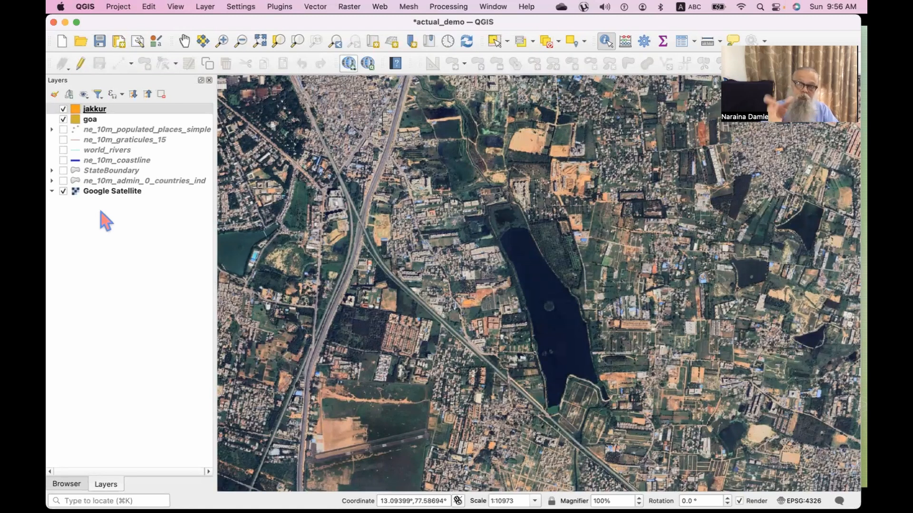
Turn on editing for the jakkur layer
right_click(94, 110)
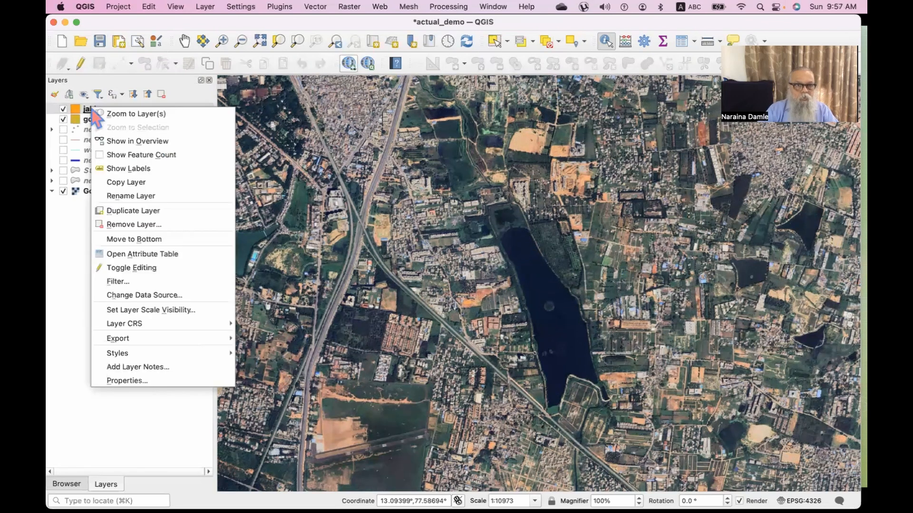
click(132, 269)
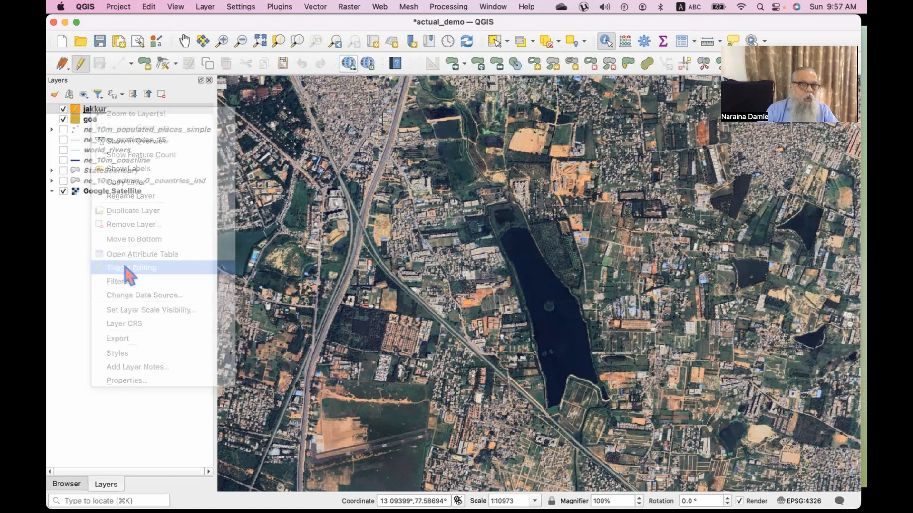
click(81, 64)
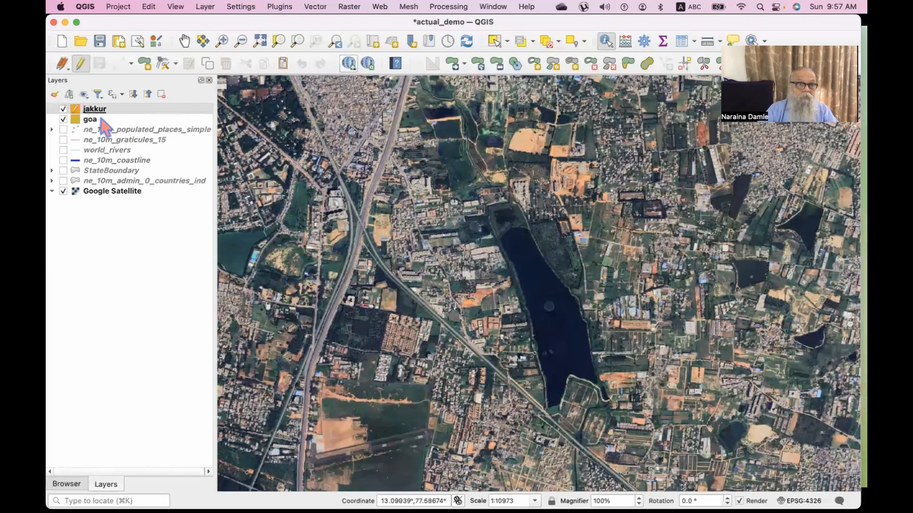
click(81, 64)
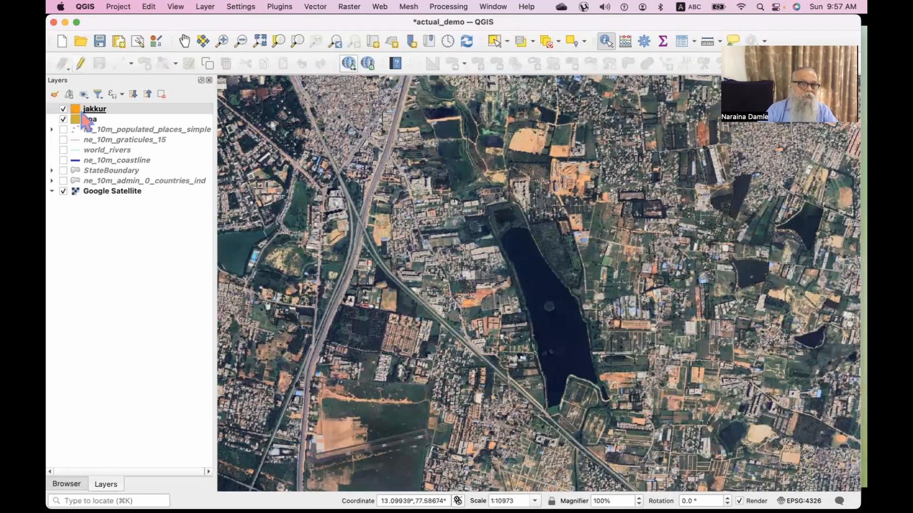
click(81, 63)
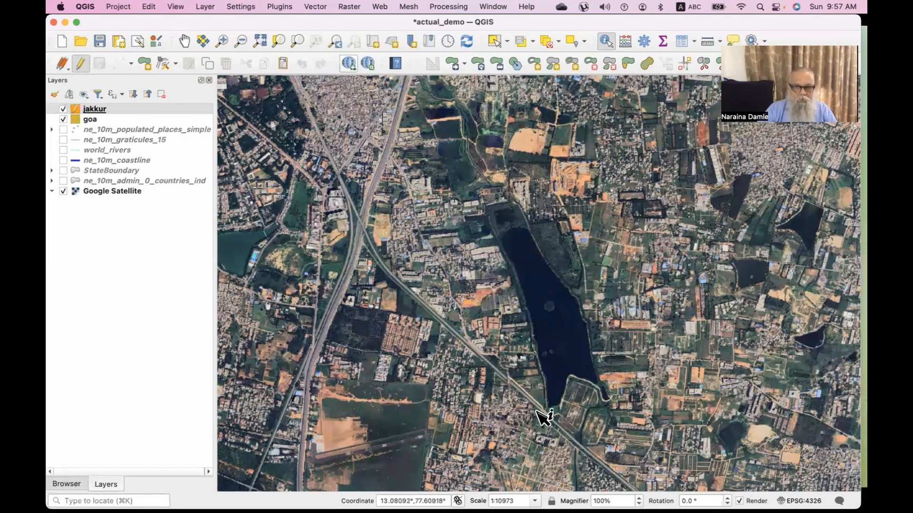
Start a new polygon in jakkur and trace the long lake's western bank from the wetland boundary down to the southern tip
click(144, 63)
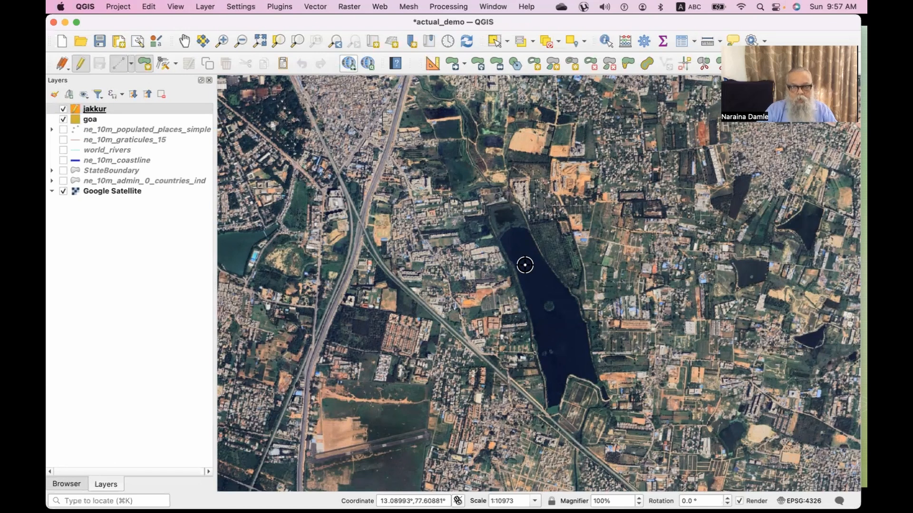
scroll(524, 264, down, 1)
scroll(525, 265, up, 3)
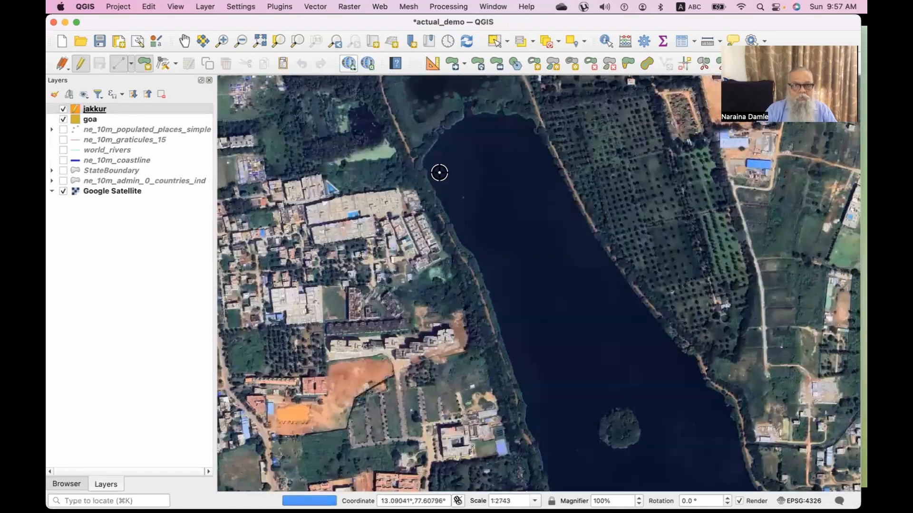
click(406, 145)
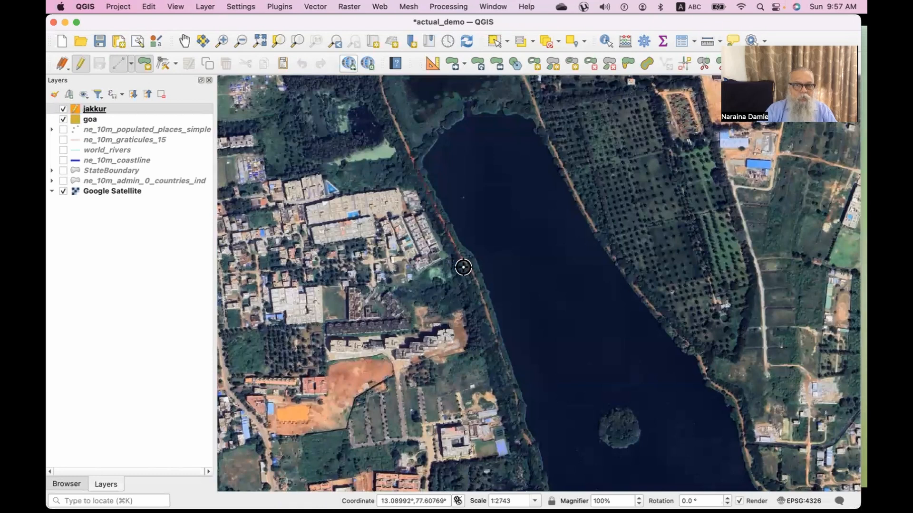
drag(522, 408, 450, 192)
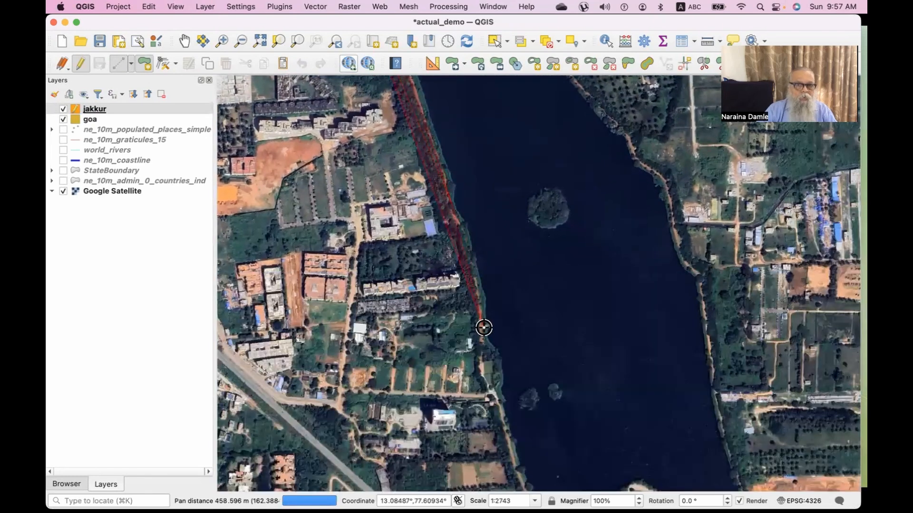
drag(502, 417, 434, 219)
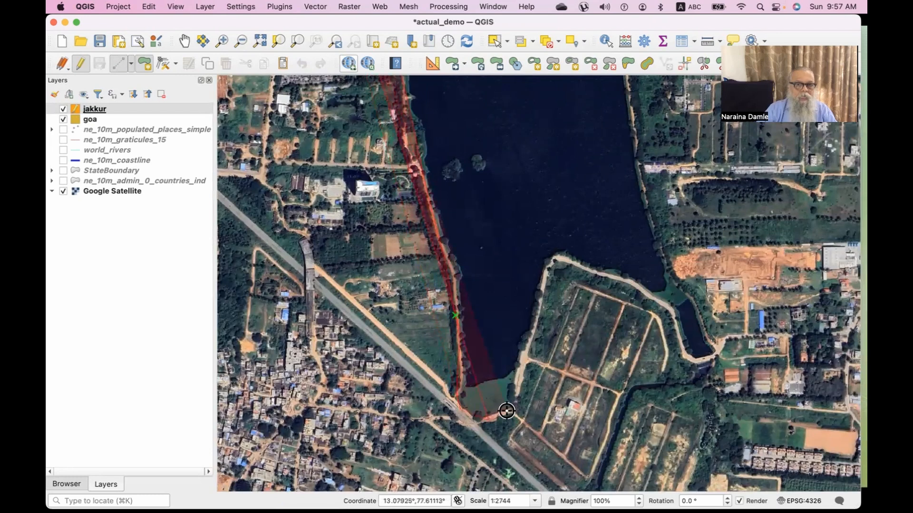
Continue the polygon outline along the embankment around the southern fields and around the far end of the narrow outlet pool
click(546, 282)
click(554, 259)
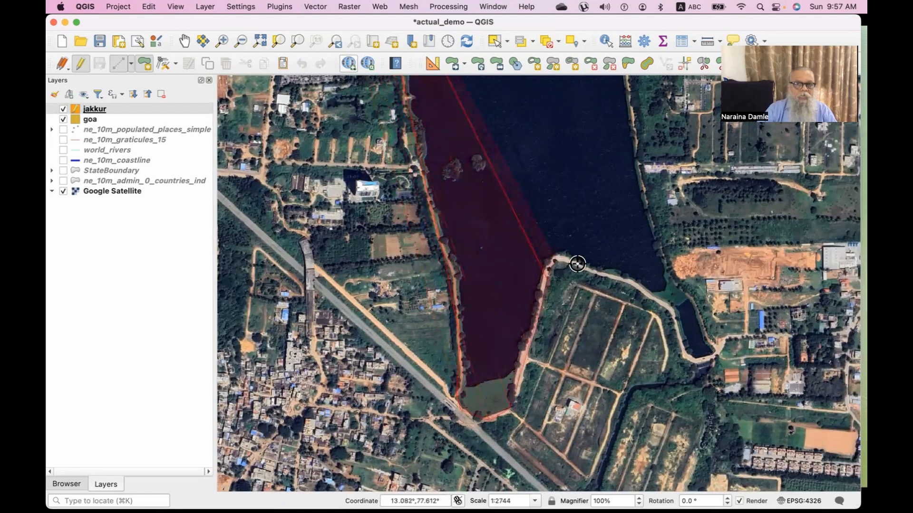
click(598, 275)
click(643, 290)
click(671, 310)
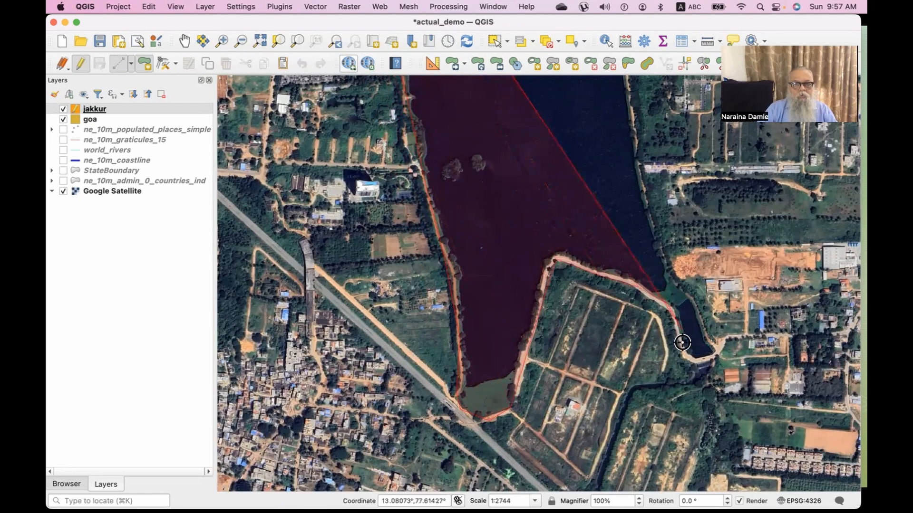
click(688, 358)
click(714, 354)
click(714, 343)
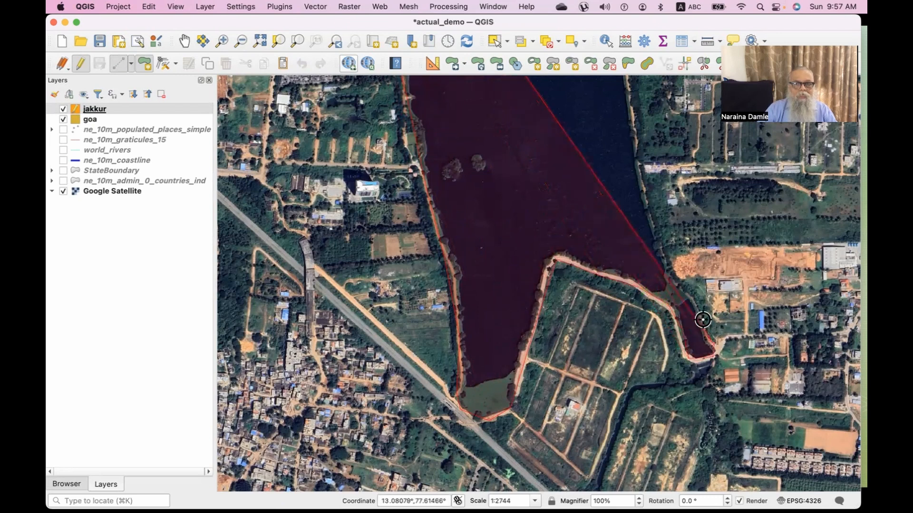
Continue the outline up the outlet pool's eastern side and along the lower east bank of the lake to the road
click(696, 303)
click(677, 282)
click(667, 266)
click(645, 175)
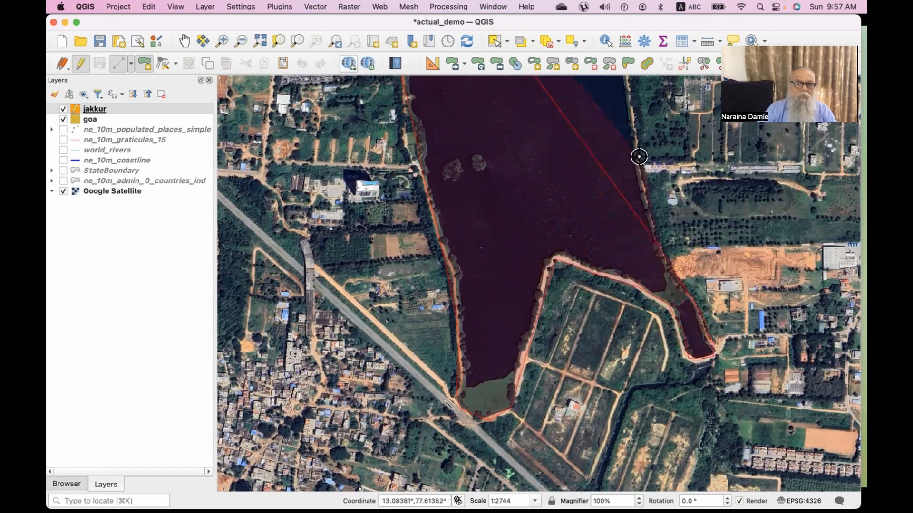
click(640, 141)
Trace the lake's middle east bank northwards, following the path past the round island to the palm plantation's southern corner
drag(641, 139, 623, 383)
click(614, 353)
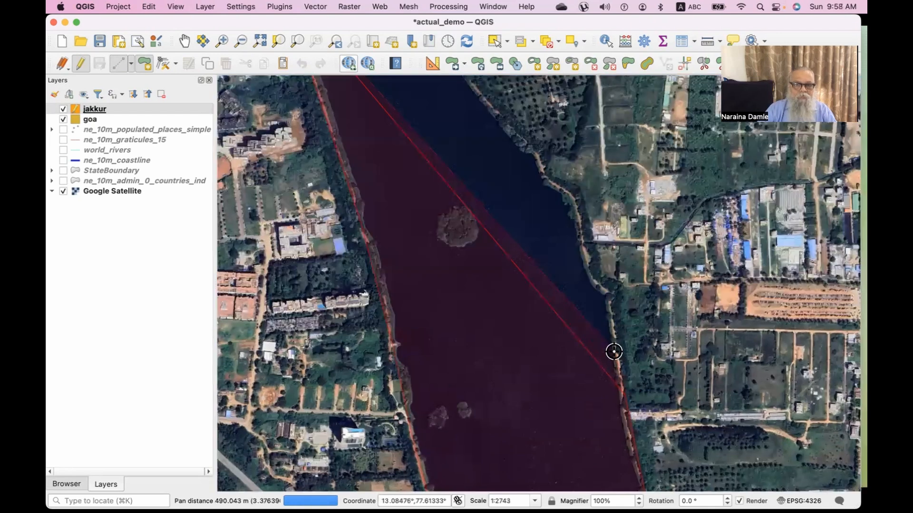
click(611, 299)
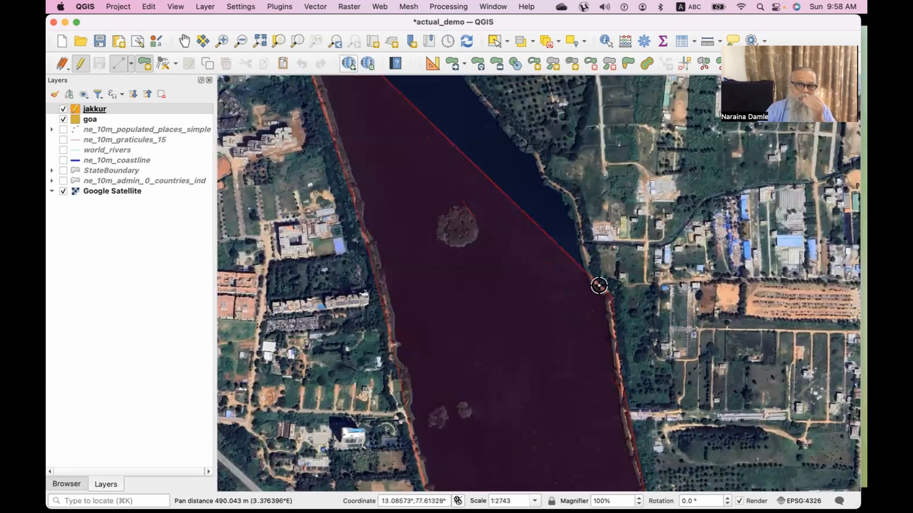
click(582, 242)
drag(582, 185, 631, 313)
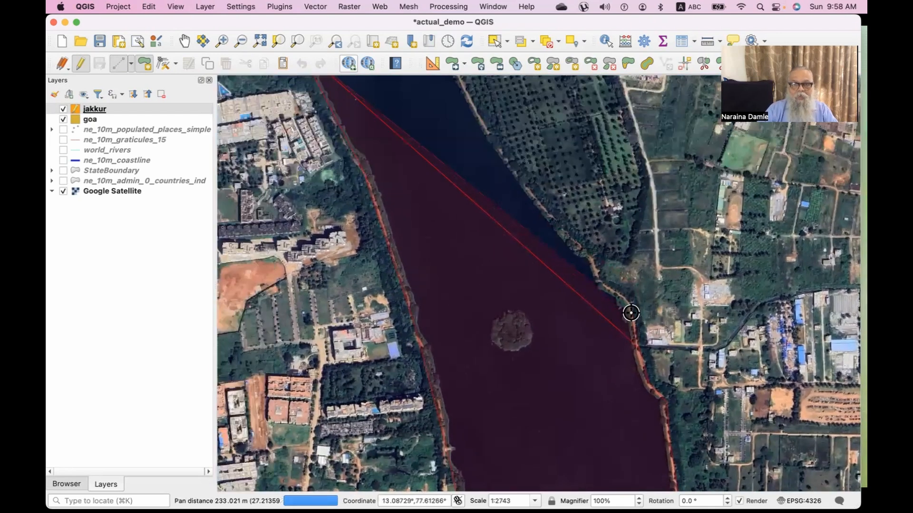
click(628, 302)
click(600, 280)
click(592, 263)
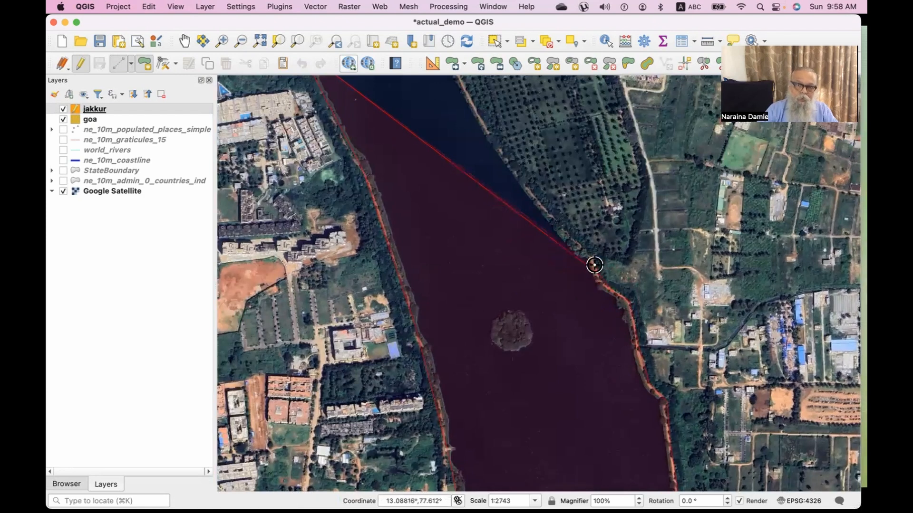
Continue the polygon outline up the lake's upper east bank, along the palm plantation to the eastern side of the wetland
drag(542, 171, 640, 369)
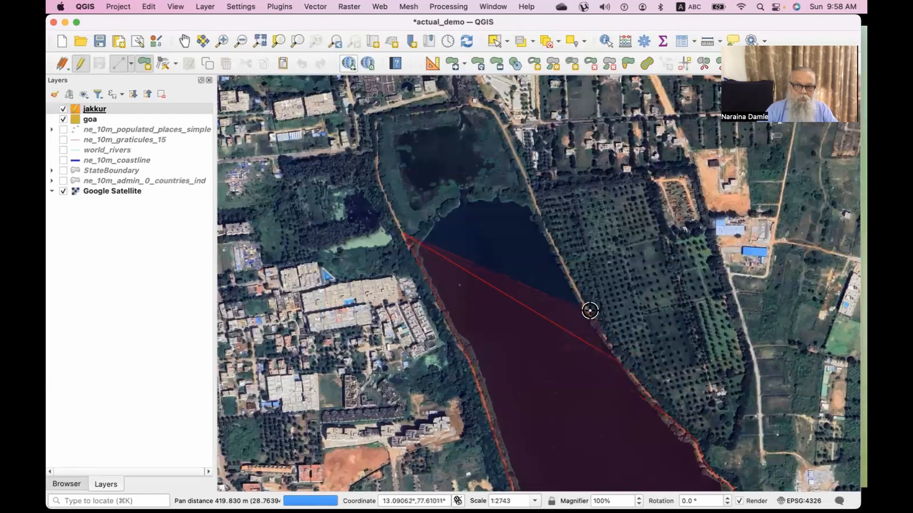
click(588, 307)
click(564, 270)
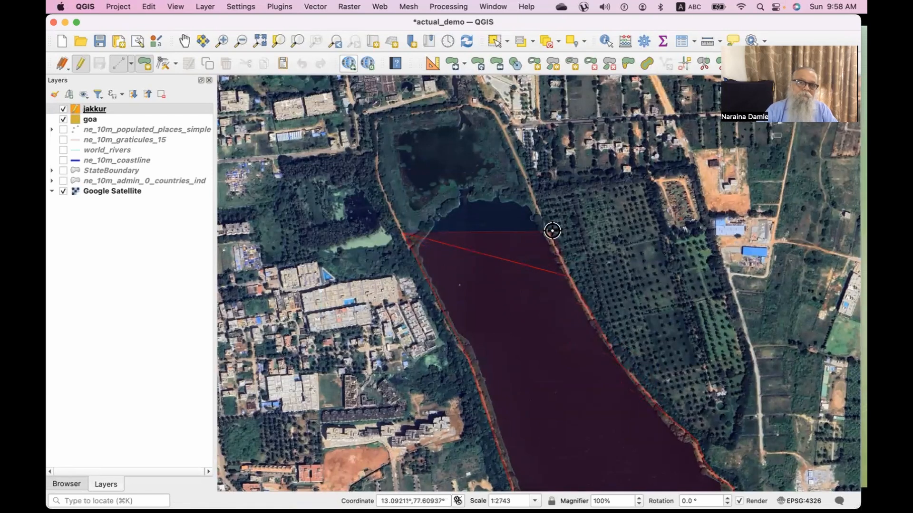
click(526, 183)
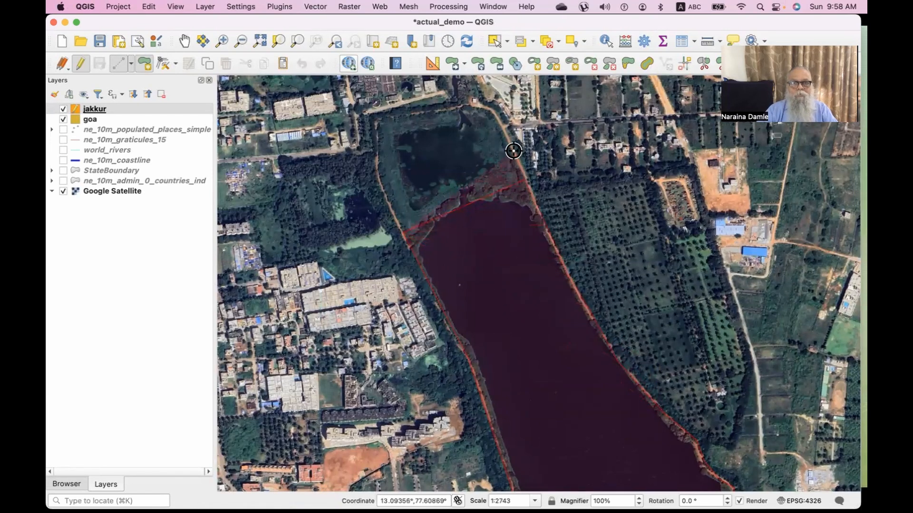
Trace the outline around the wetland's northern edge and down its western side, and finish the polygon with its id left empty
click(486, 110)
click(464, 108)
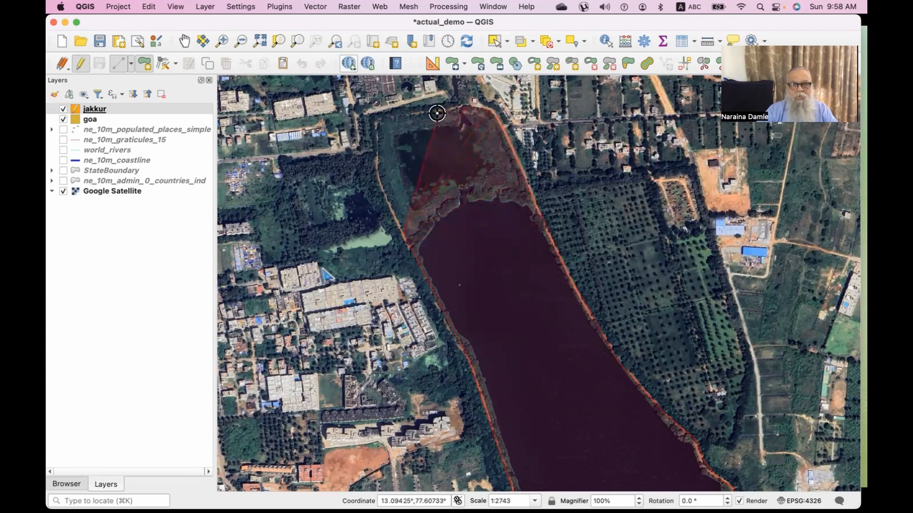
click(407, 115)
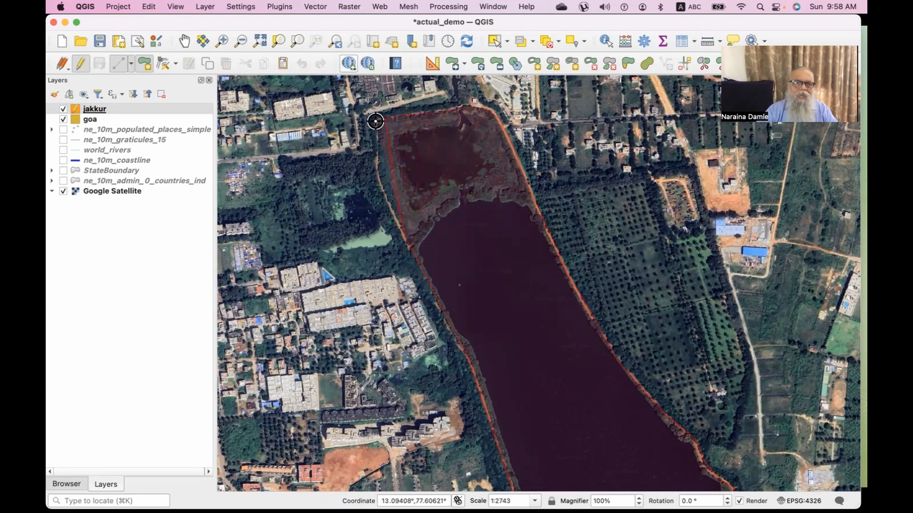
click(376, 121)
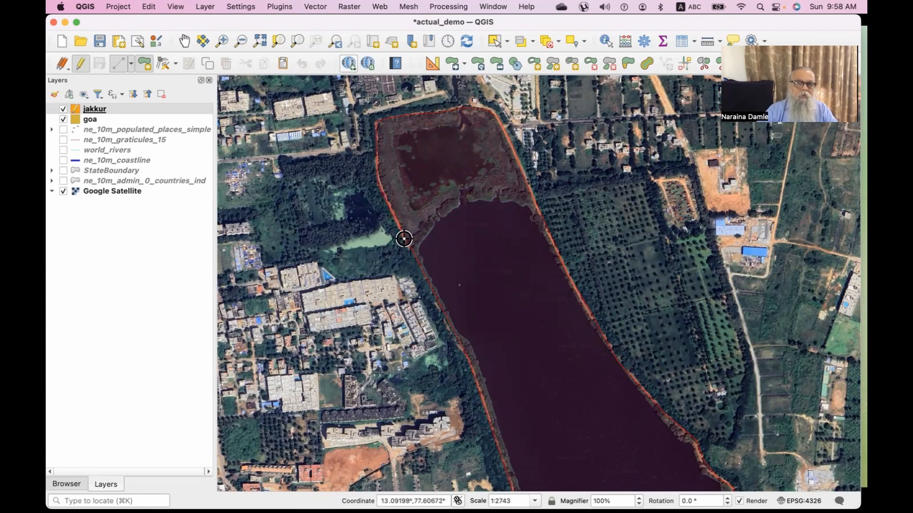
right_click(404, 239)
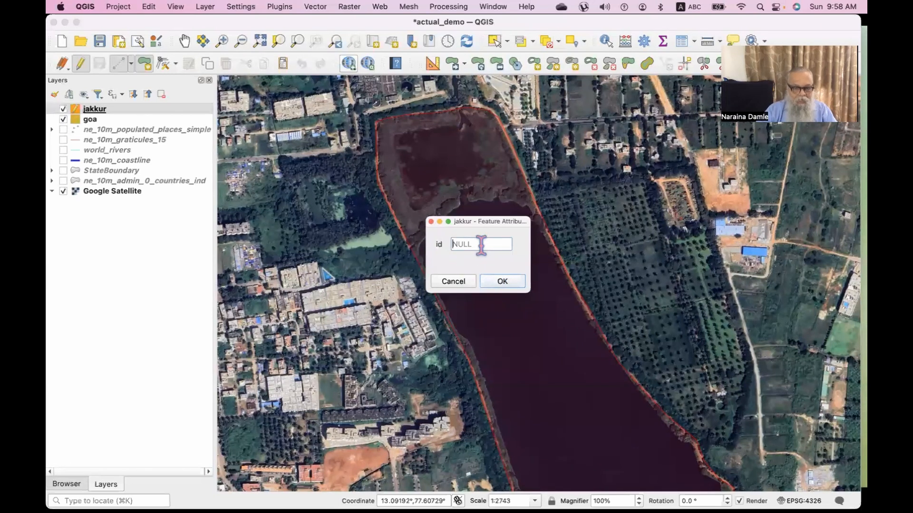
click(504, 281)
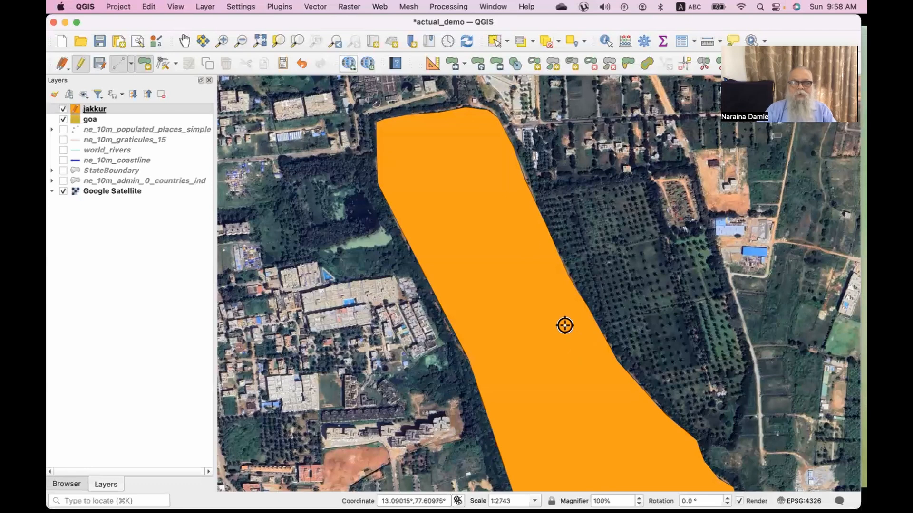
Save the jakkur layer edits and turn off editing for the layer
scroll(551, 259, down, 2)
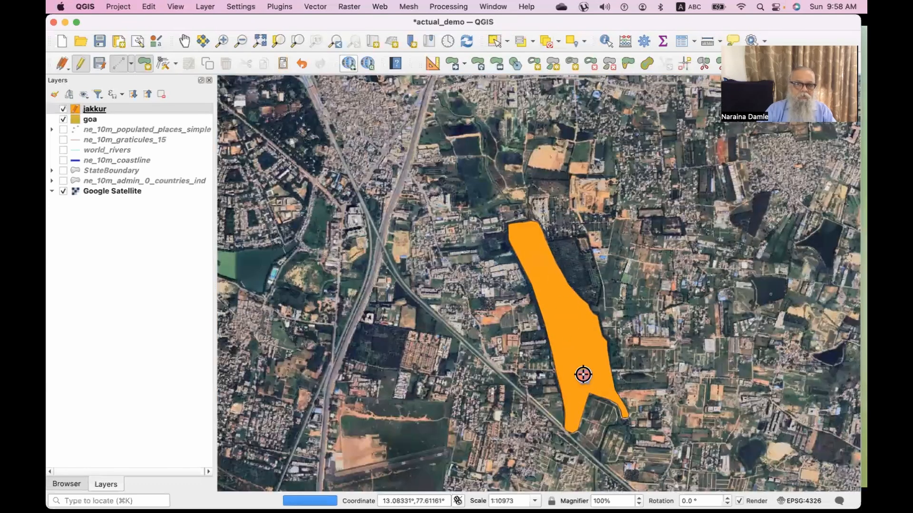
drag(583, 376, 499, 275)
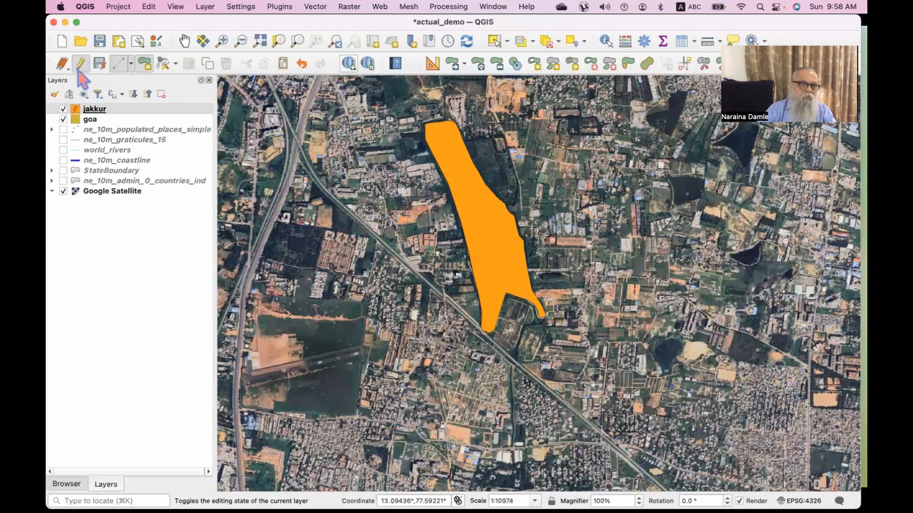
right_click(88, 110)
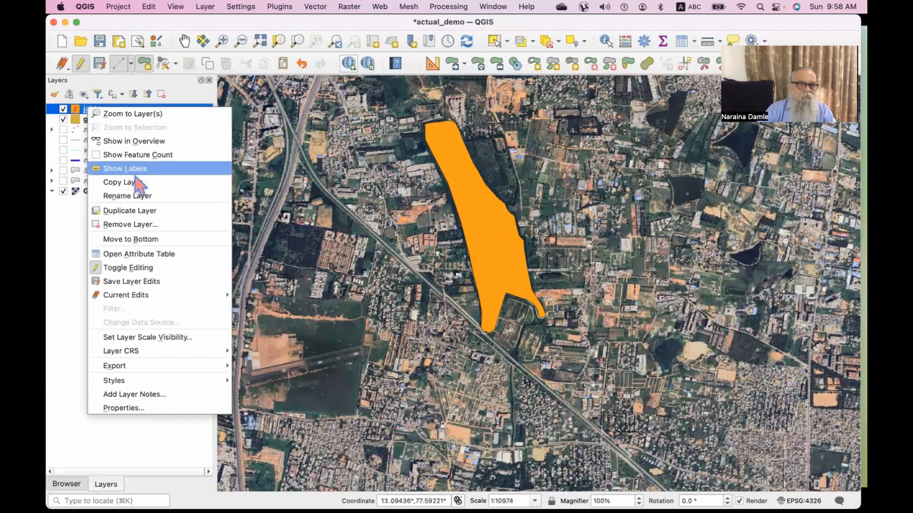
click(108, 285)
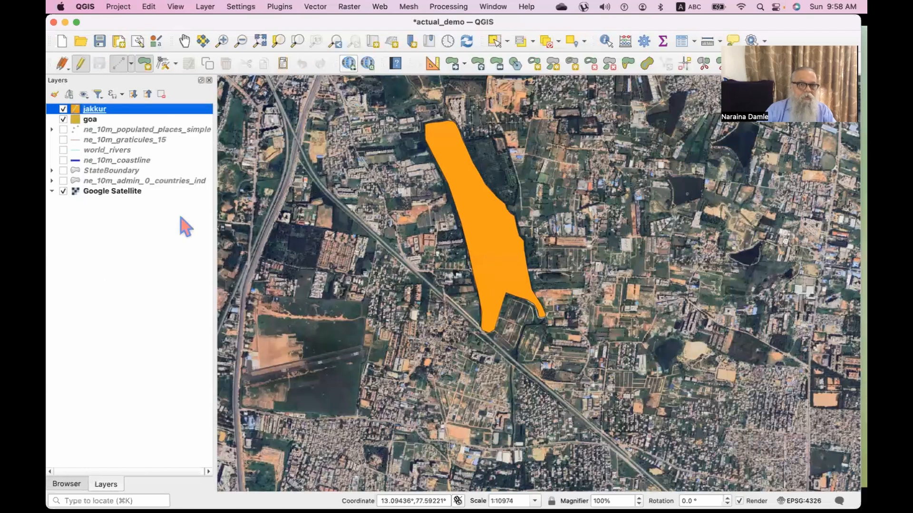
click(82, 66)
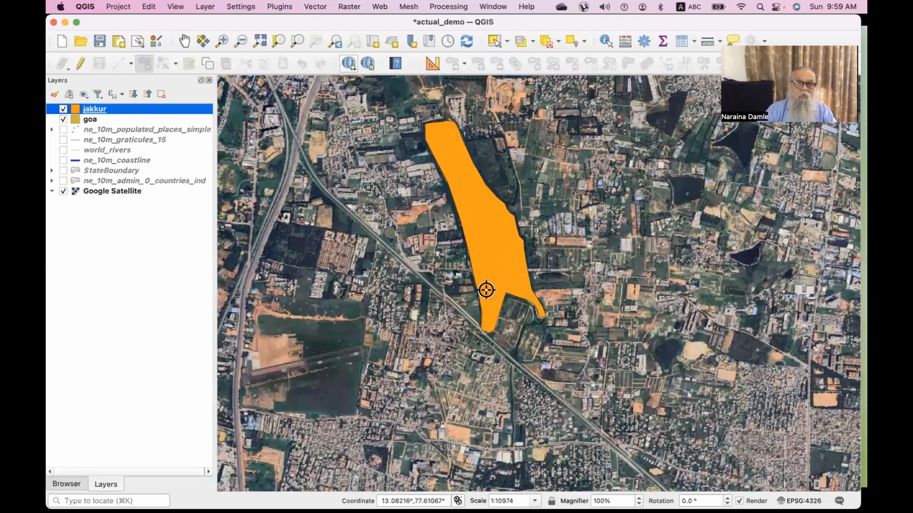
Toggle the jakkur layer off and on, hide Google Satellite, and show the map's full extent
click(63, 110)
click(63, 109)
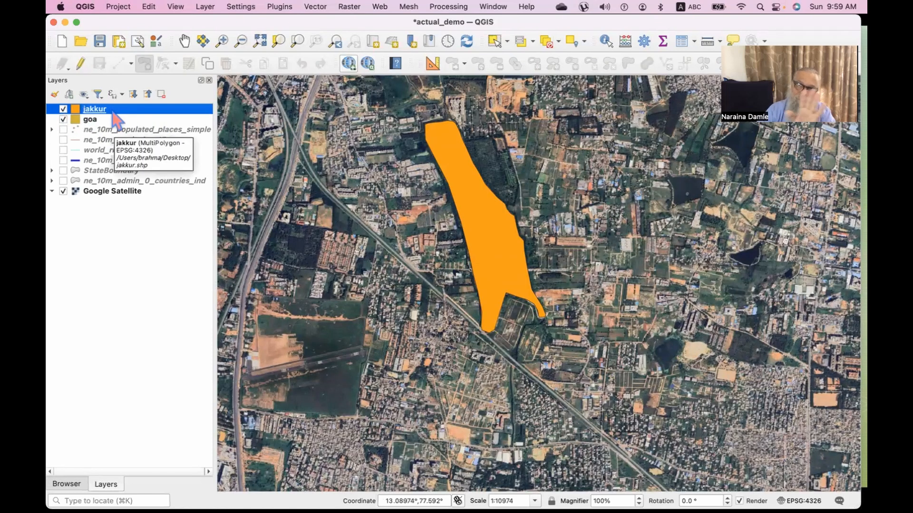
click(63, 192)
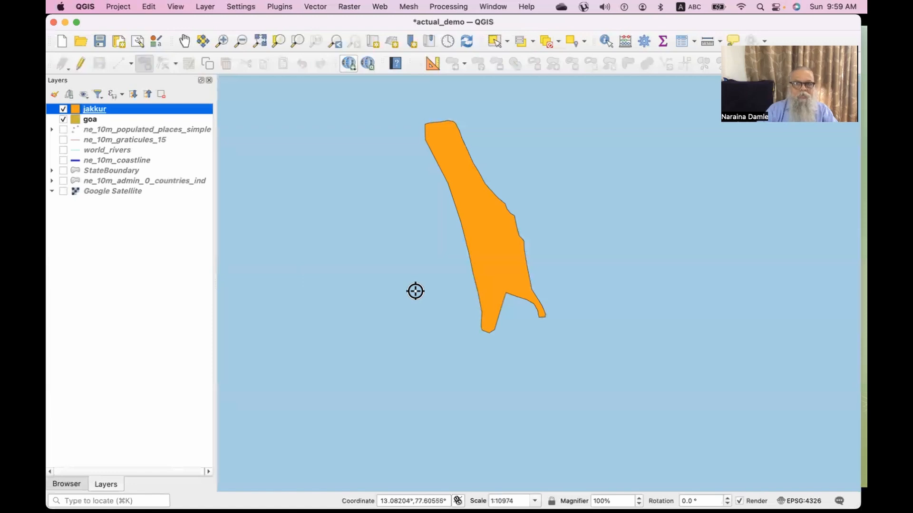
click(261, 41)
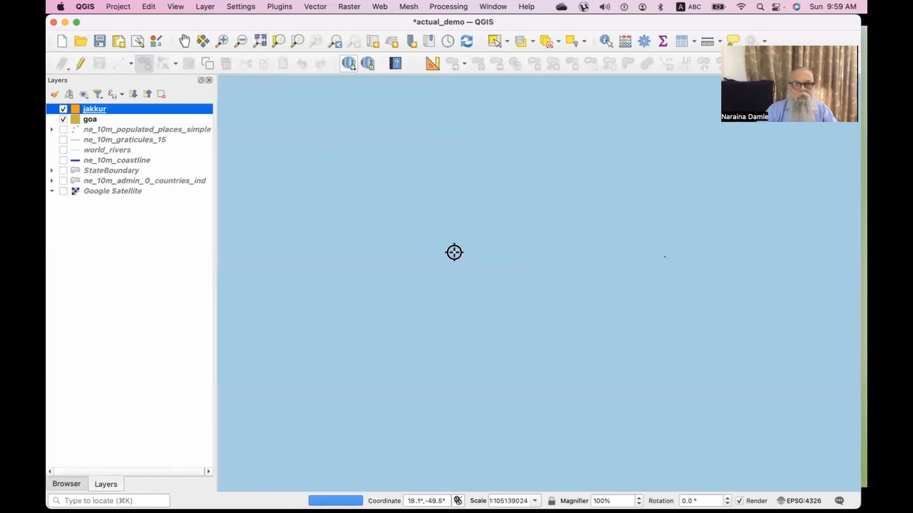
Show the country, StateBoundary, coastline, world_rivers, graticules and populated places layers on the map
click(62, 181)
click(63, 170)
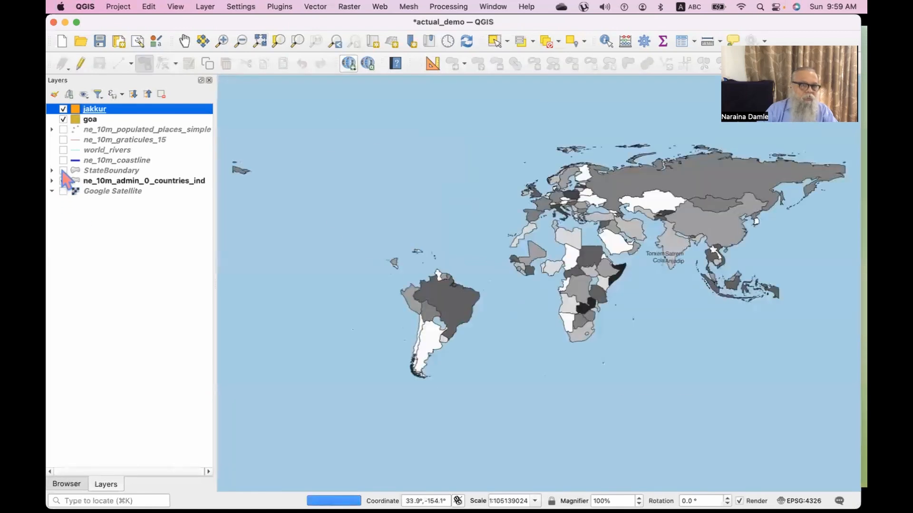
click(62, 160)
click(63, 149)
click(63, 140)
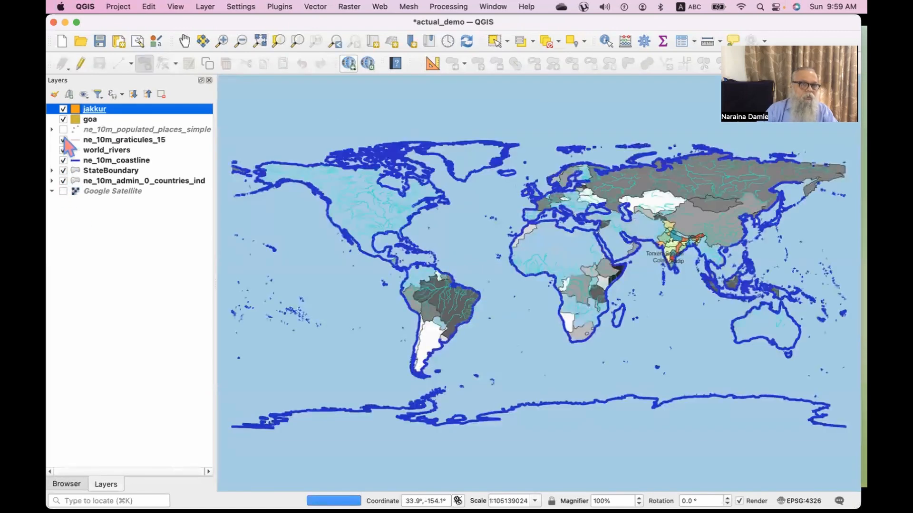
click(62, 129)
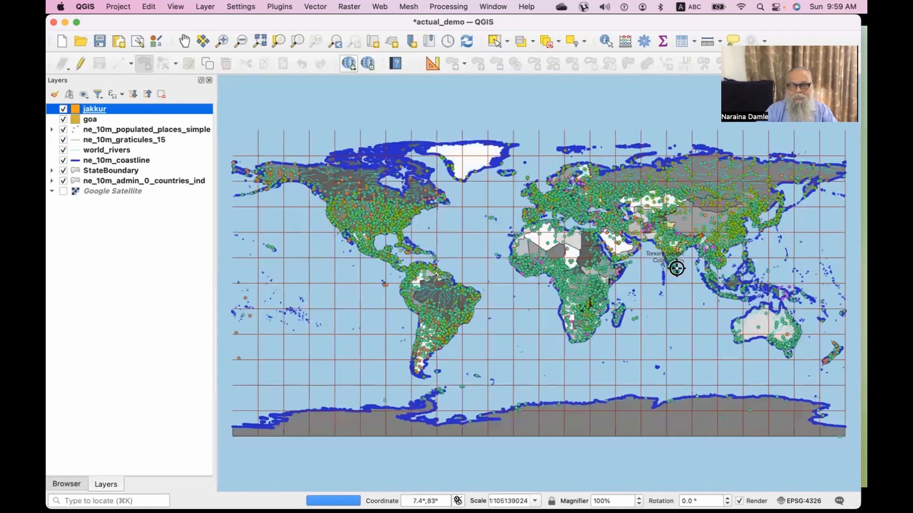
Examine southern India up close to locate the jakkur lake polygon relative to Bengaluru
scroll(681, 261, up, 5)
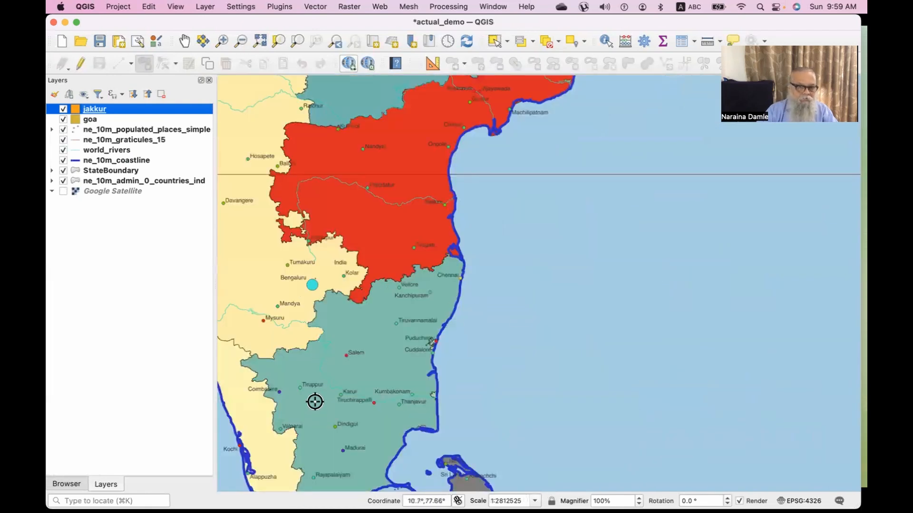
scroll(335, 379, up, 2)
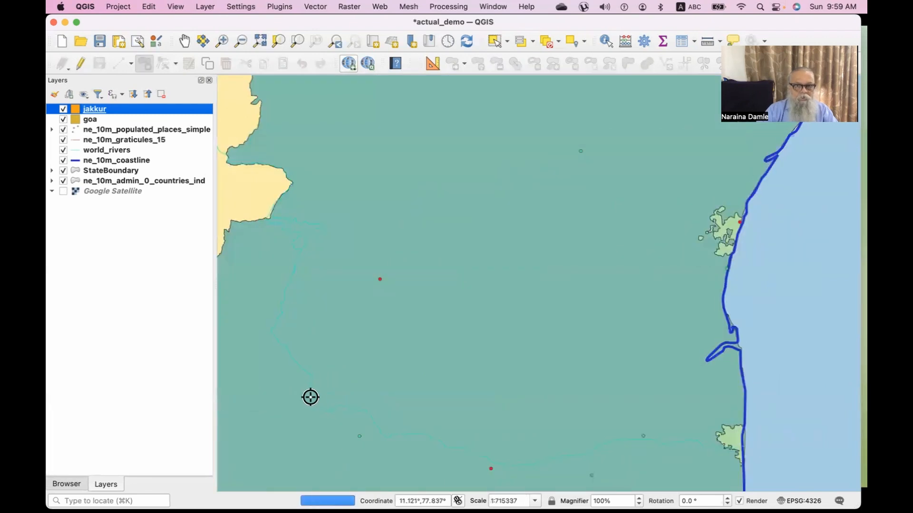
drag(309, 397, 480, 328)
scroll(480, 329, down, 1)
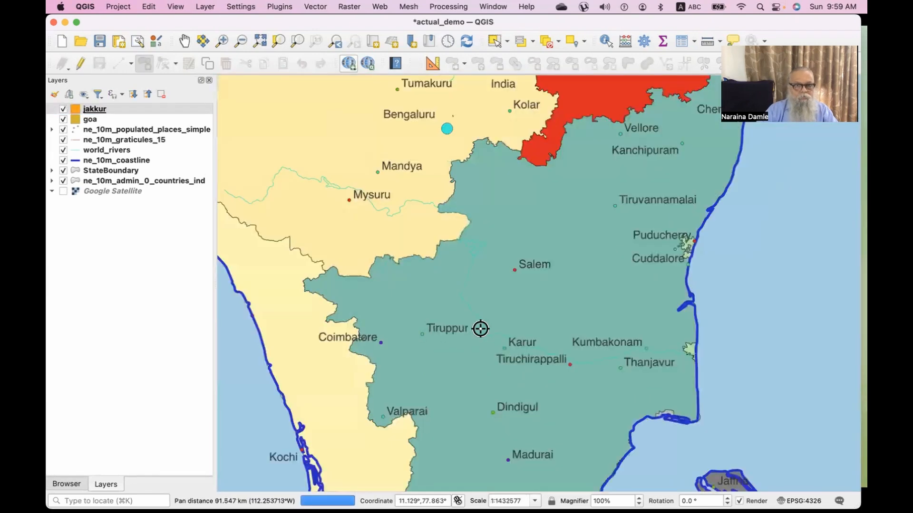
drag(477, 209, 526, 373)
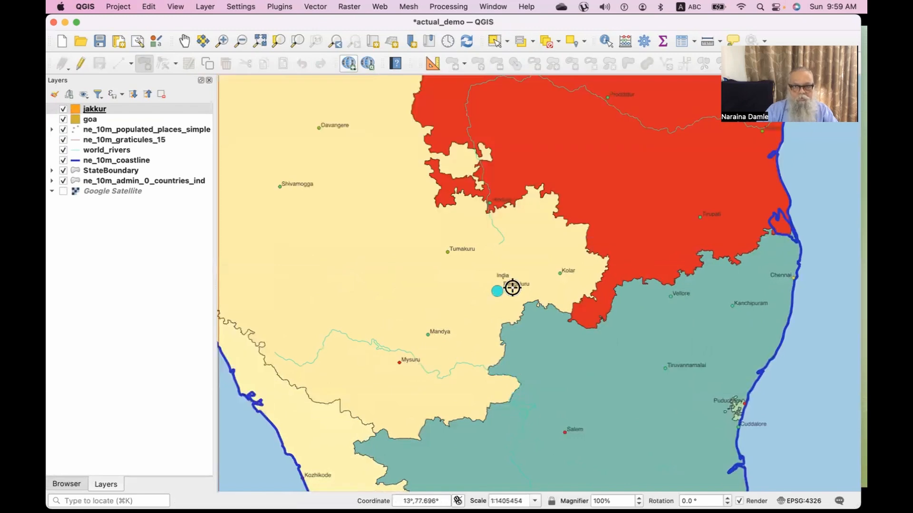
scroll(512, 287, up, 3)
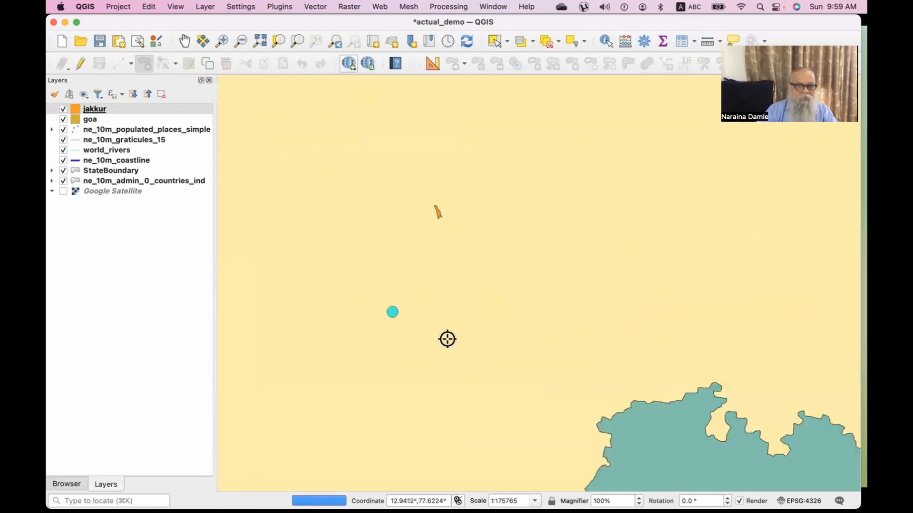
scroll(448, 339, down, 1)
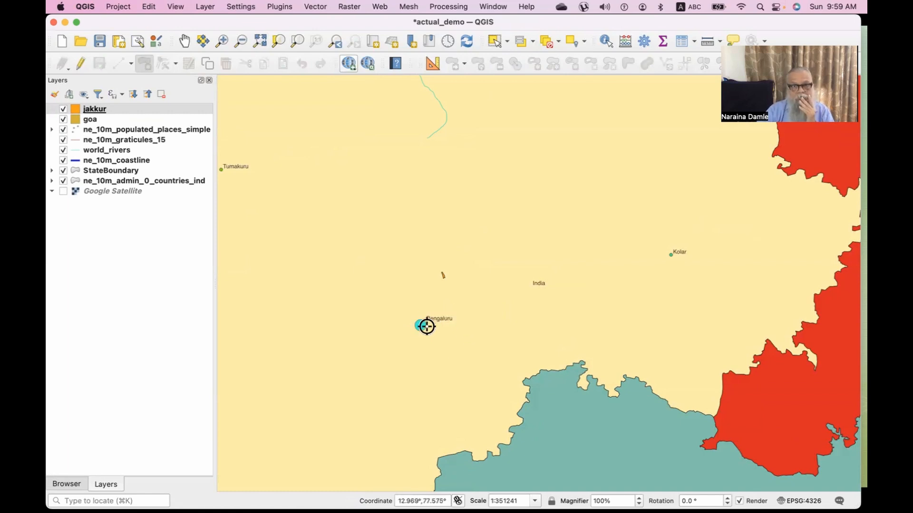
scroll(427, 326, up, 4)
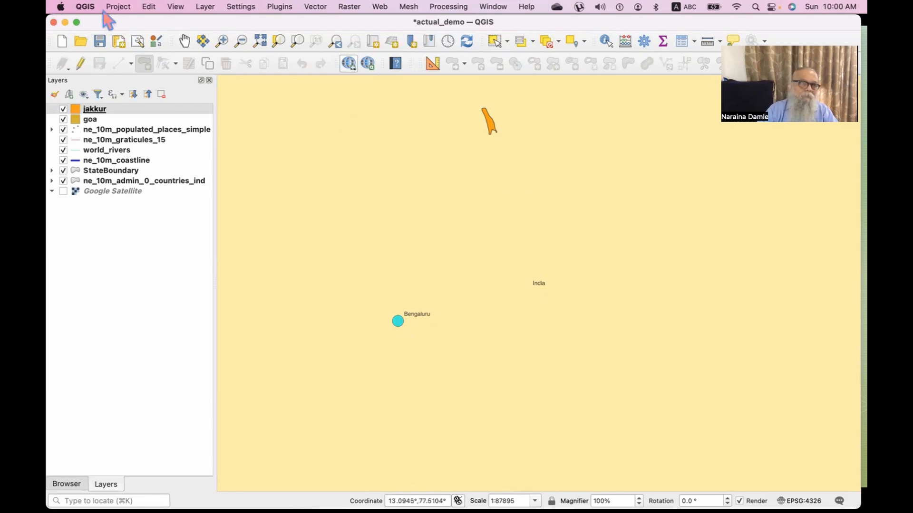
Save the actual_demo project under its existing name
click(119, 7)
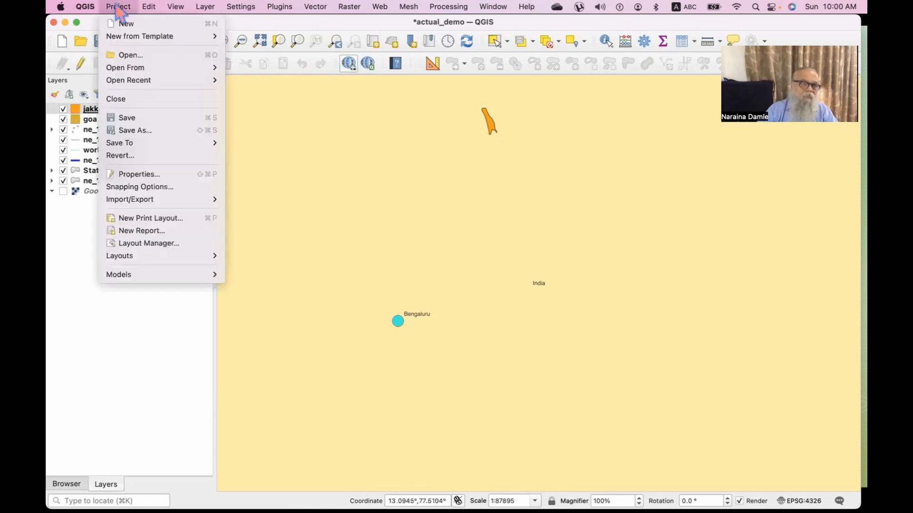
click(117, 118)
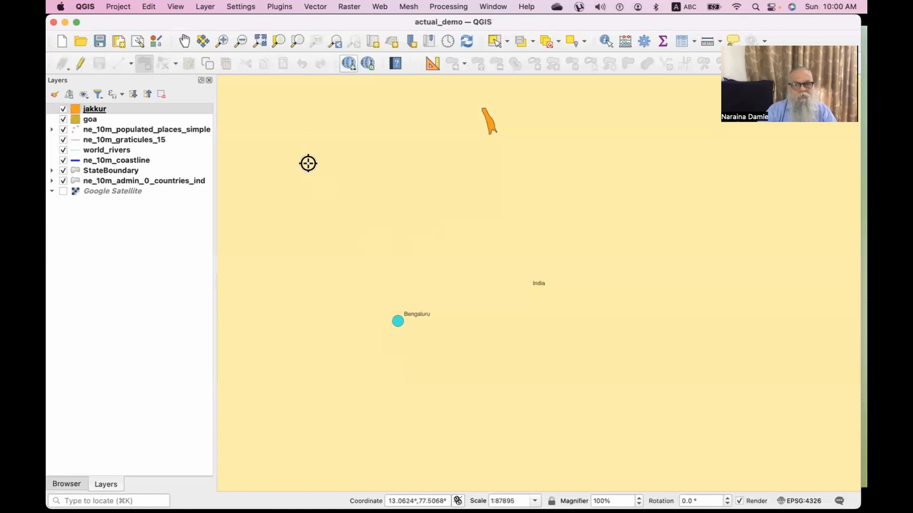
Open the recent project demo1 and look over its world map around India and Africa
click(118, 6)
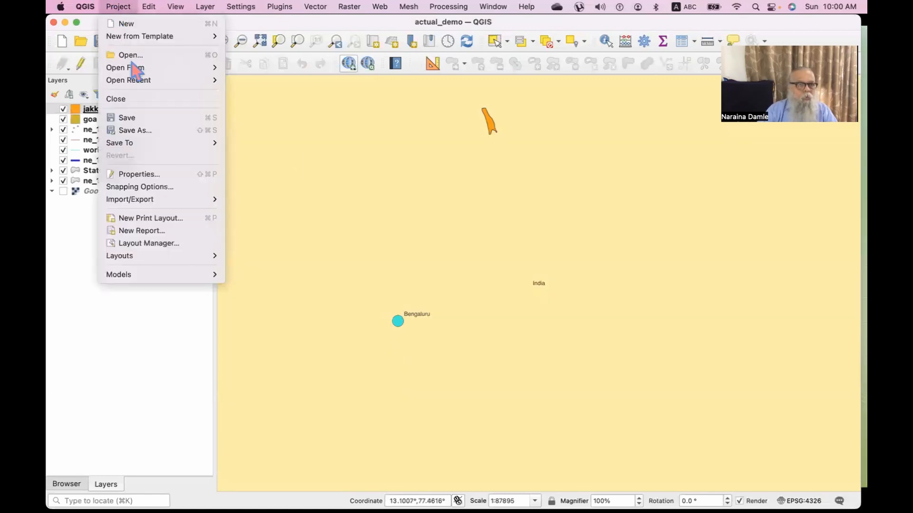
mouse_move(137, 82)
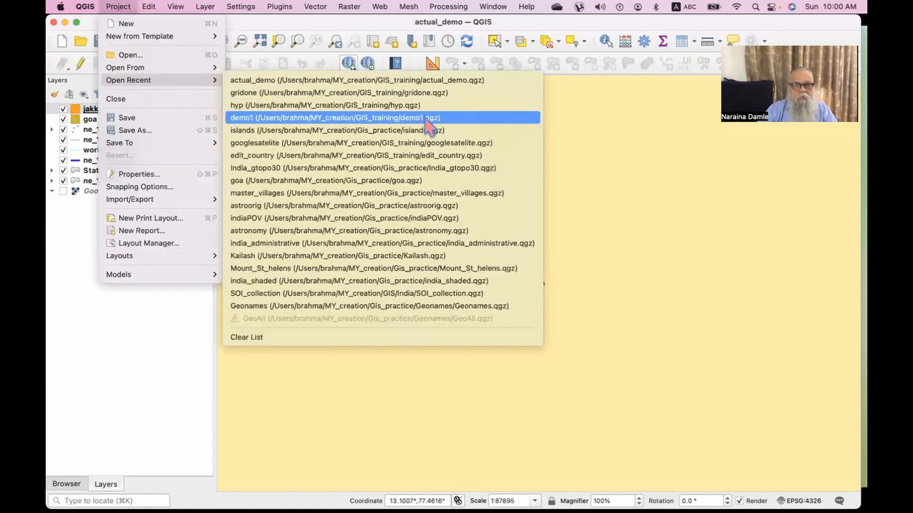
click(435, 118)
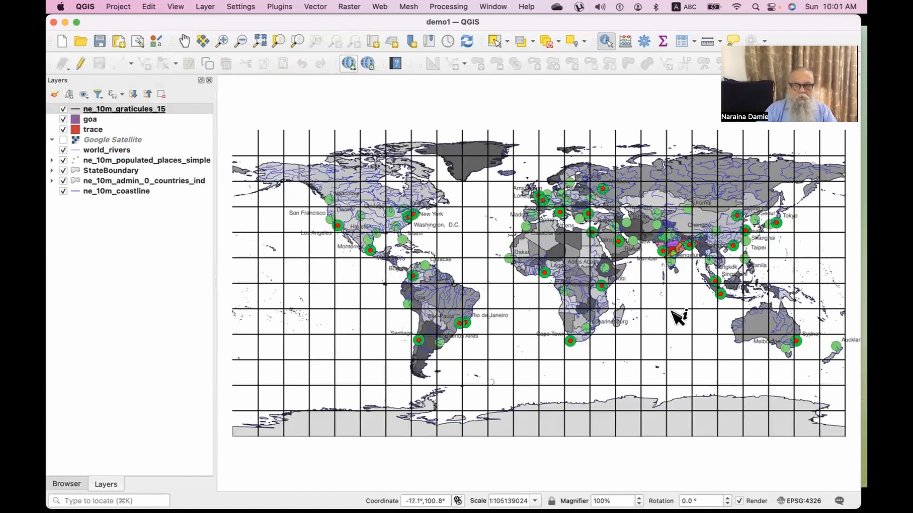
drag(654, 285, 599, 279)
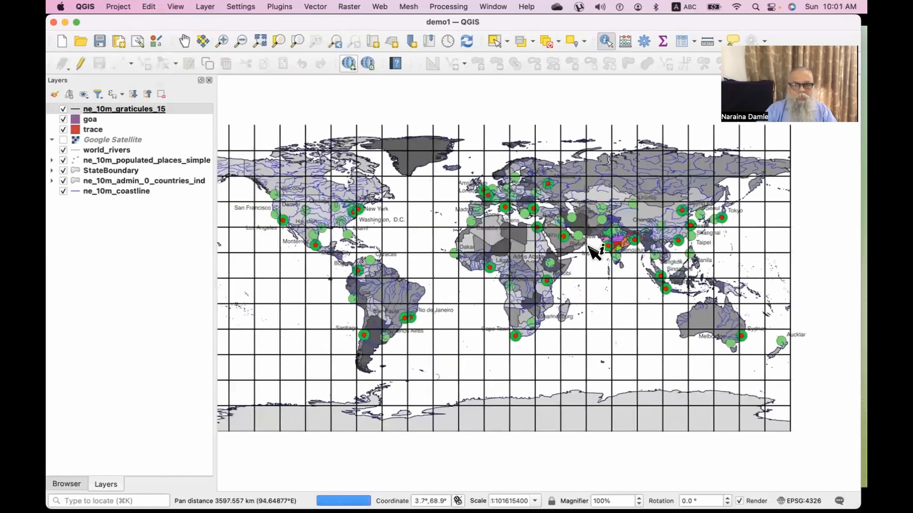
scroll(613, 253, up, 2)
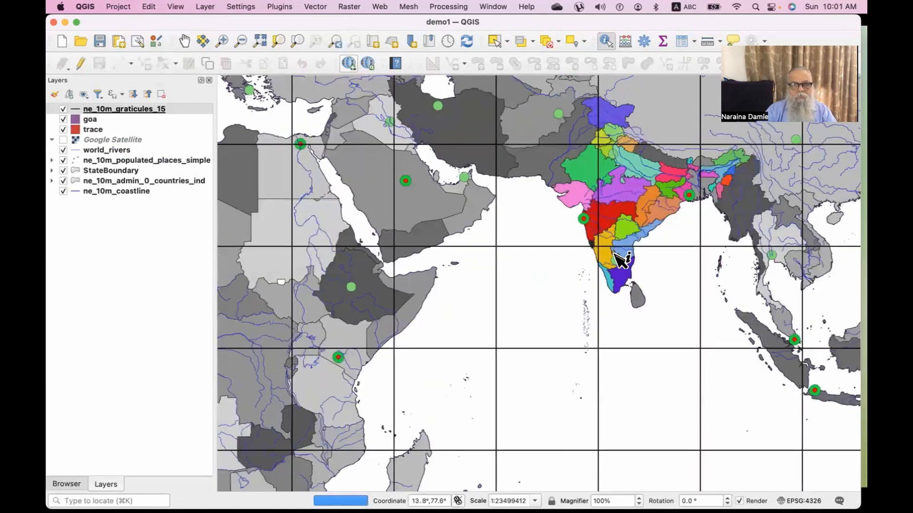
drag(397, 378, 696, 349)
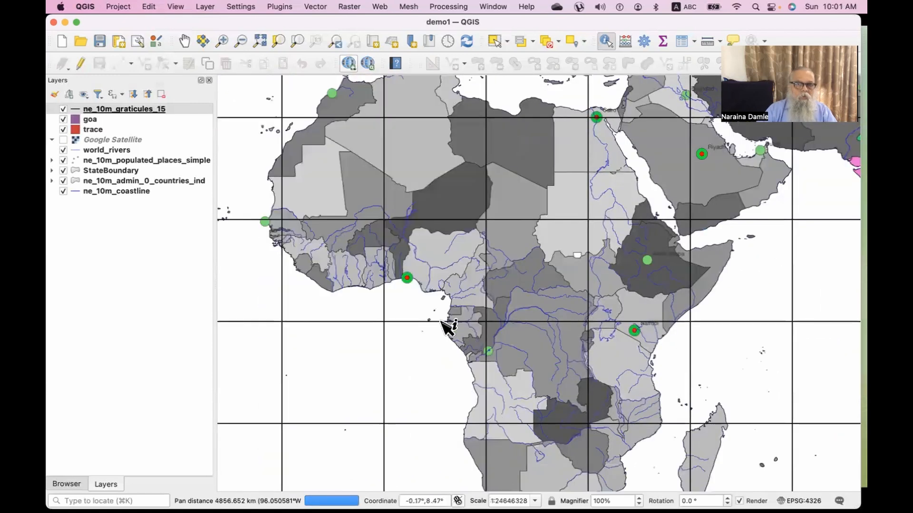
drag(444, 328, 607, 319)
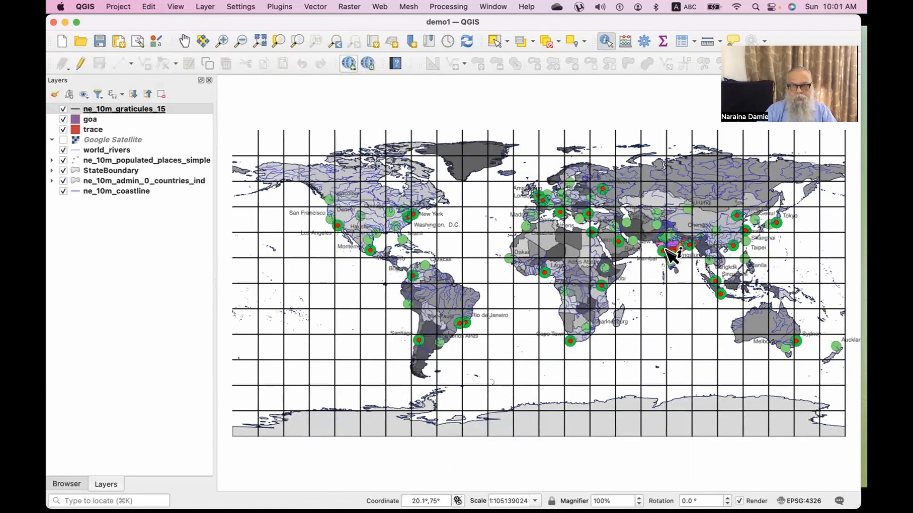
Examine India's states, rivers and populated places in the demo1 project at several map scales, including a close view around Nagpur
scroll(672, 255, up, 4)
drag(735, 291, 497, 362)
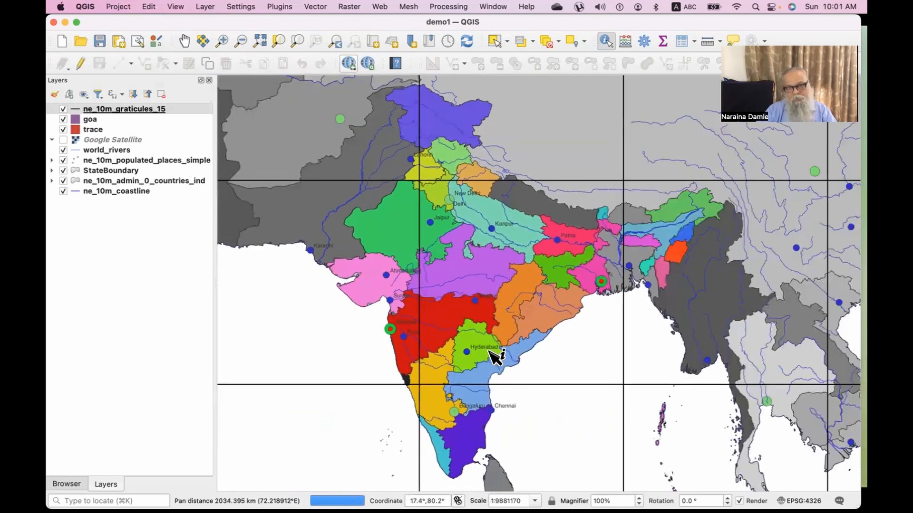
click(268, 46)
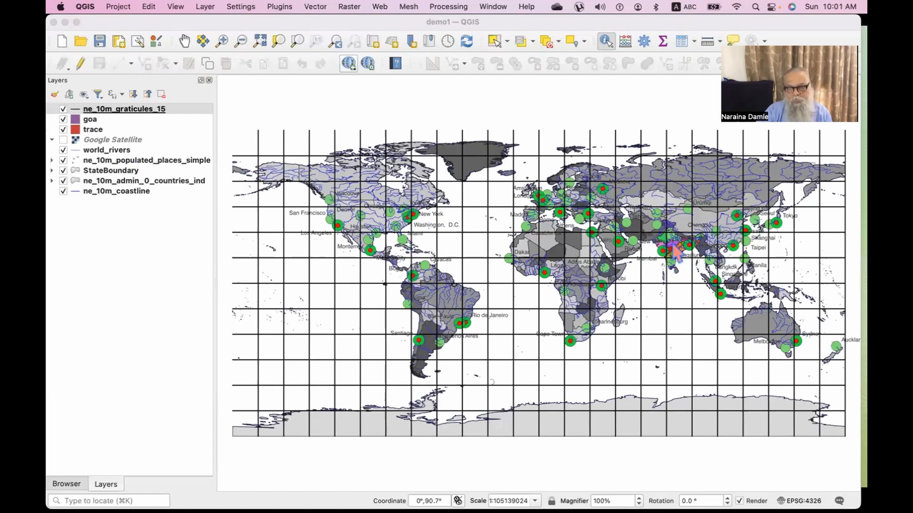
scroll(682, 263, up, 3)
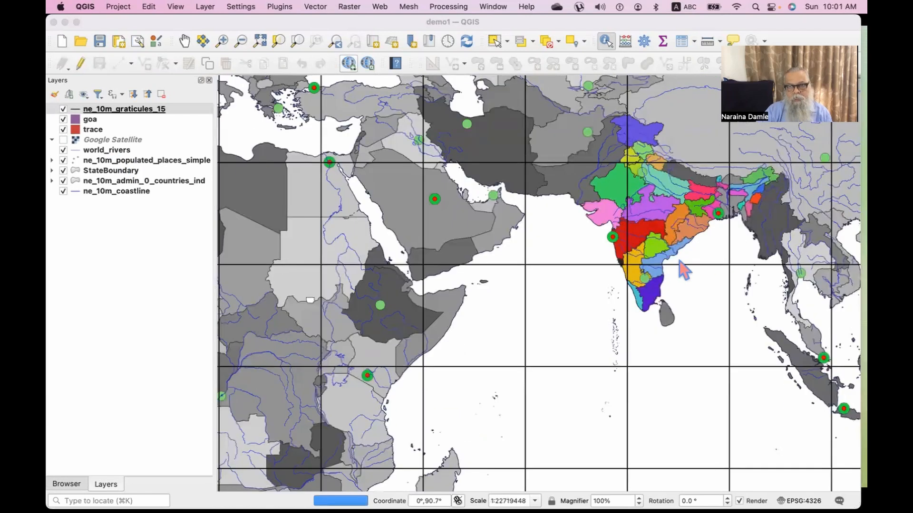
drag(685, 268, 494, 354)
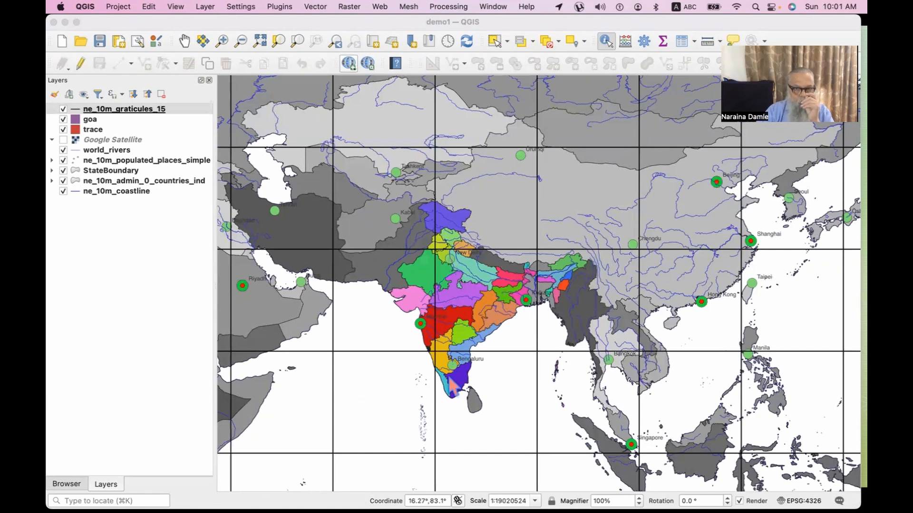
scroll(460, 348, up, 1)
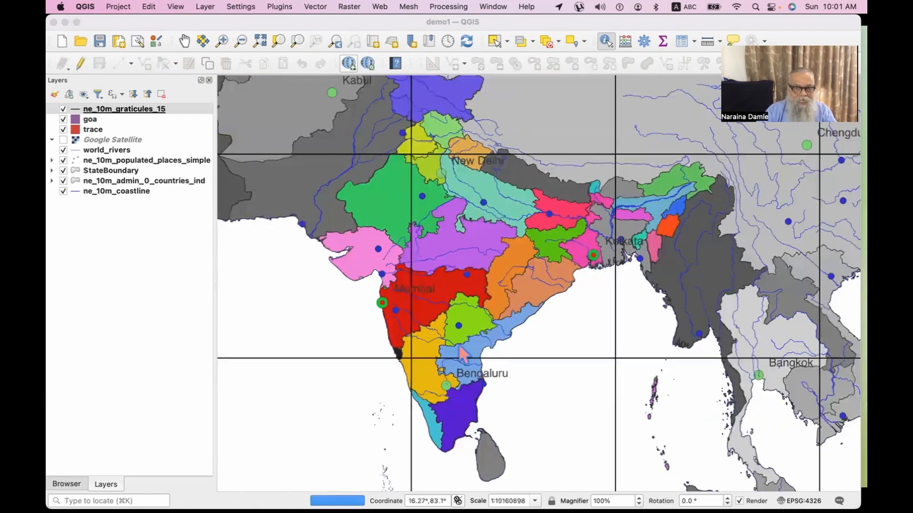
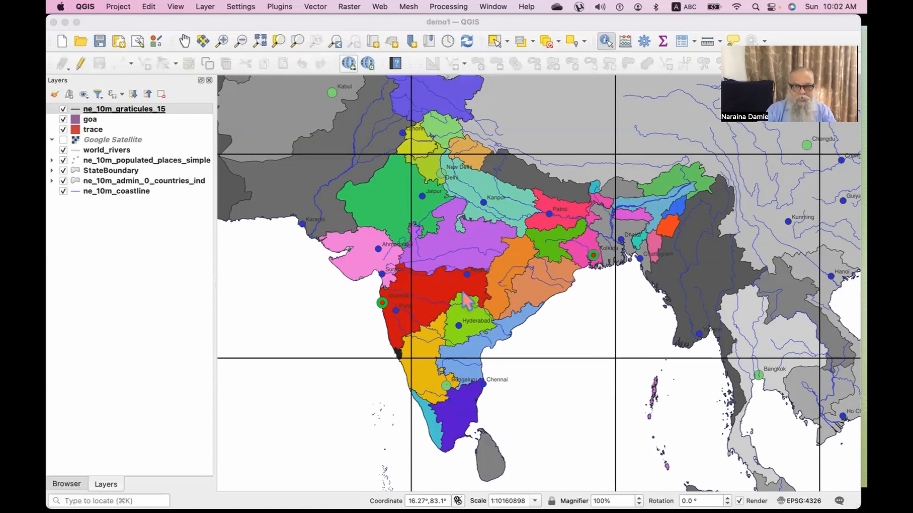
scroll(462, 293, up, 1)
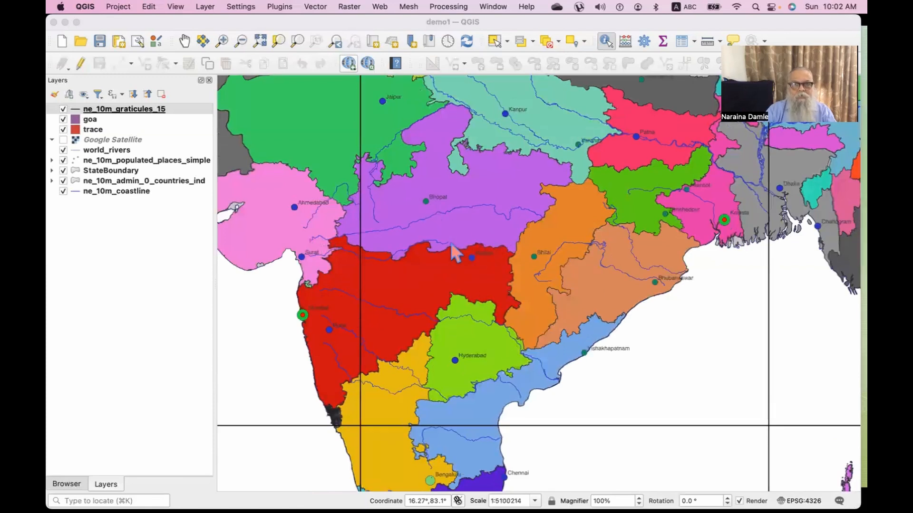
scroll(430, 277, up, 2)
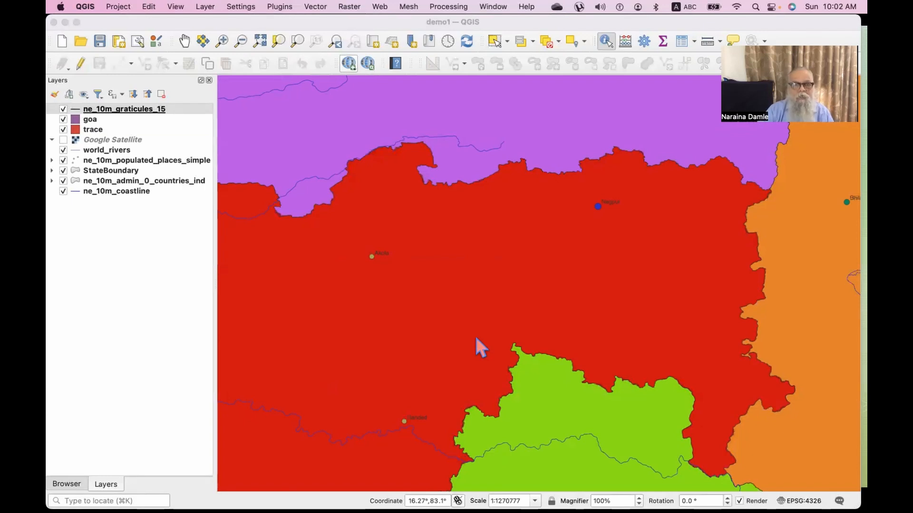
scroll(476, 339, down, 1)
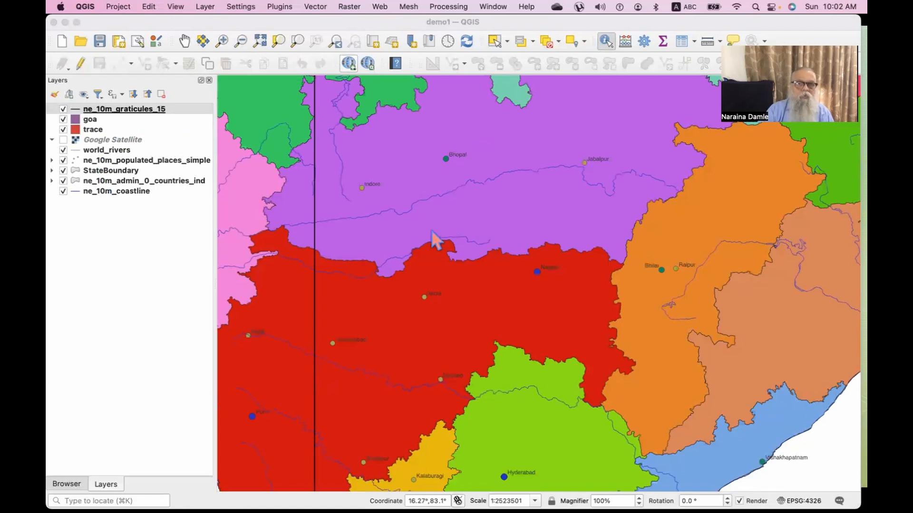
scroll(553, 283, down, 2)
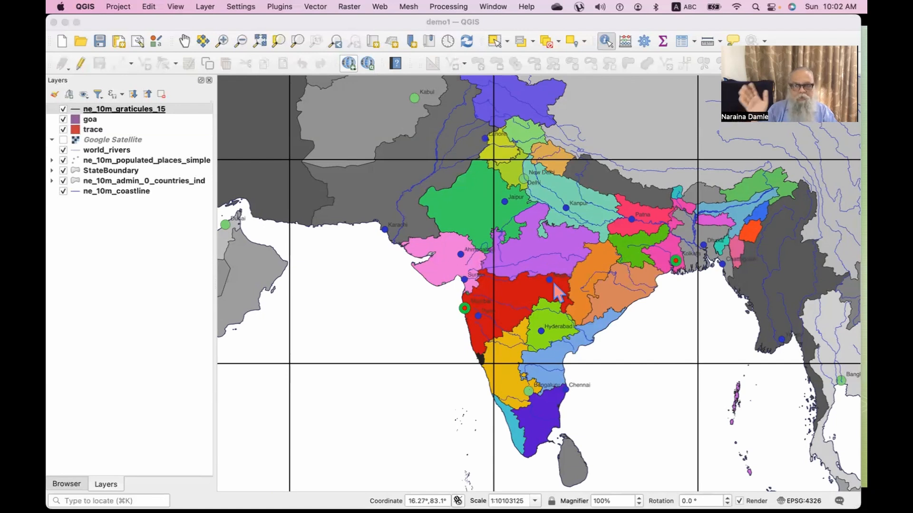
Open the recent project hyp and look over its relief raster around peninsular India and the Bay of Bengal
click(118, 8)
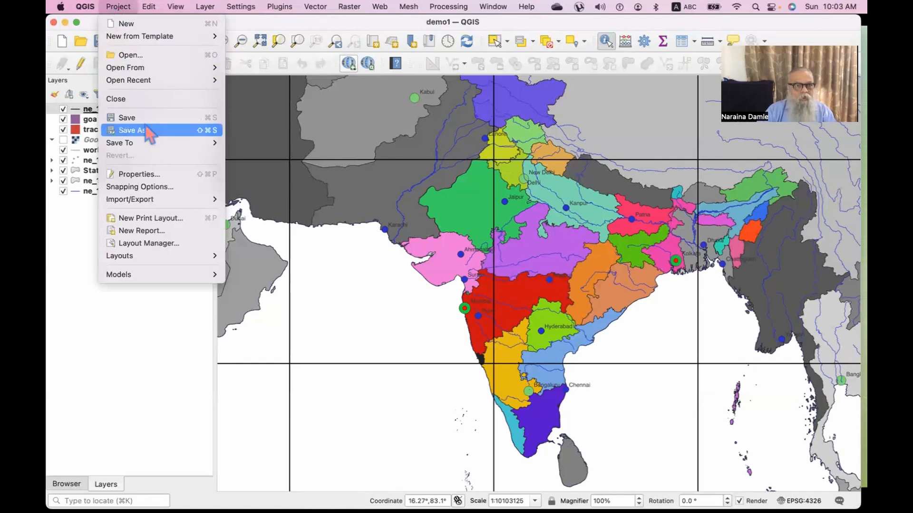
mouse_move(134, 83)
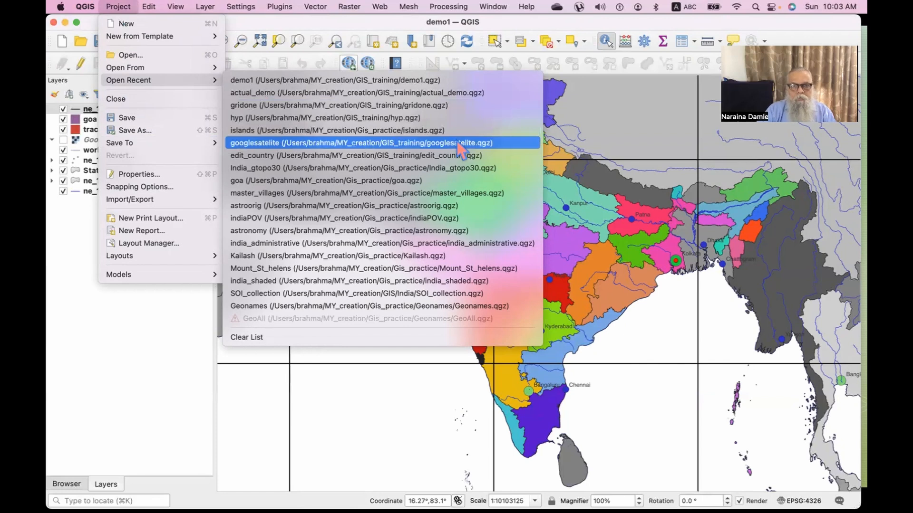
click(389, 118)
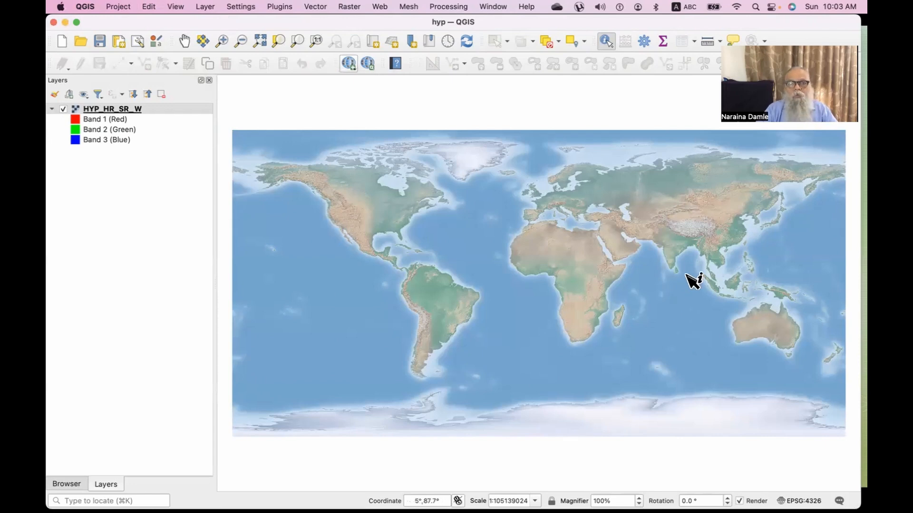
scroll(684, 271, up, 3)
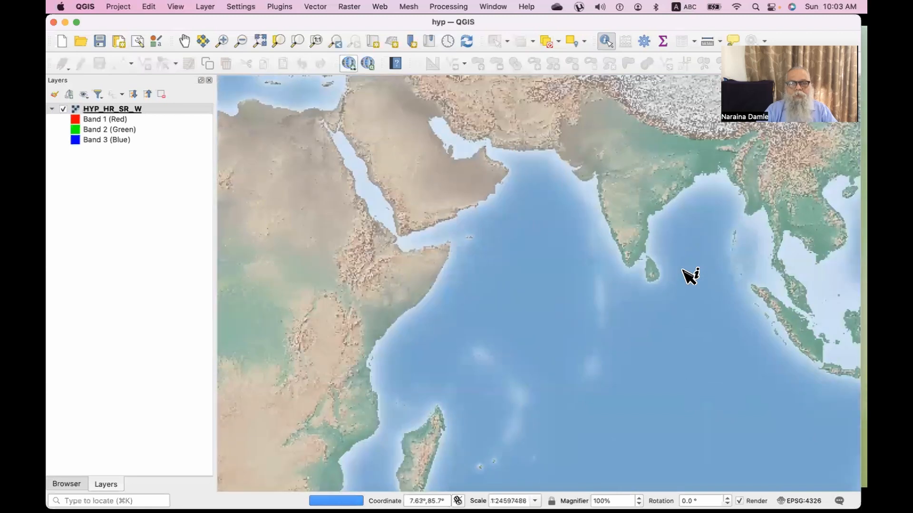
scroll(648, 246, up, 2)
drag(648, 247, 527, 380)
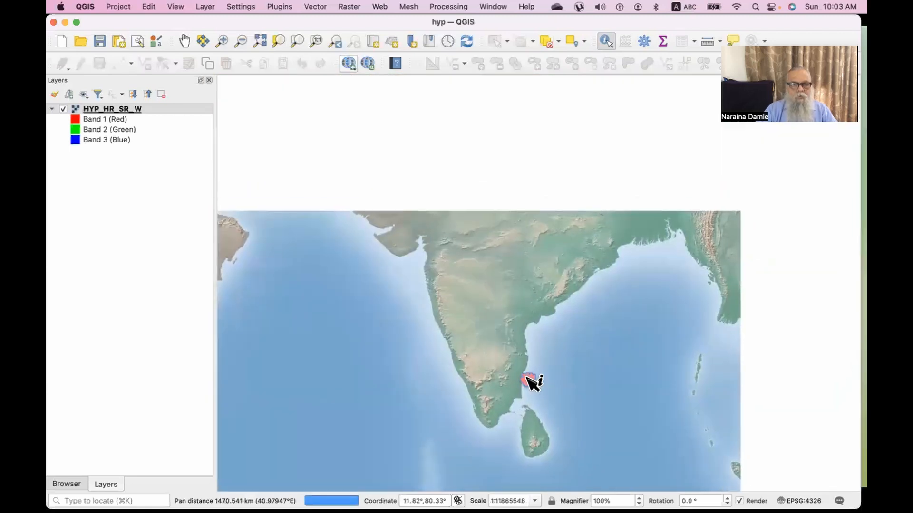
scroll(518, 343, up, 2)
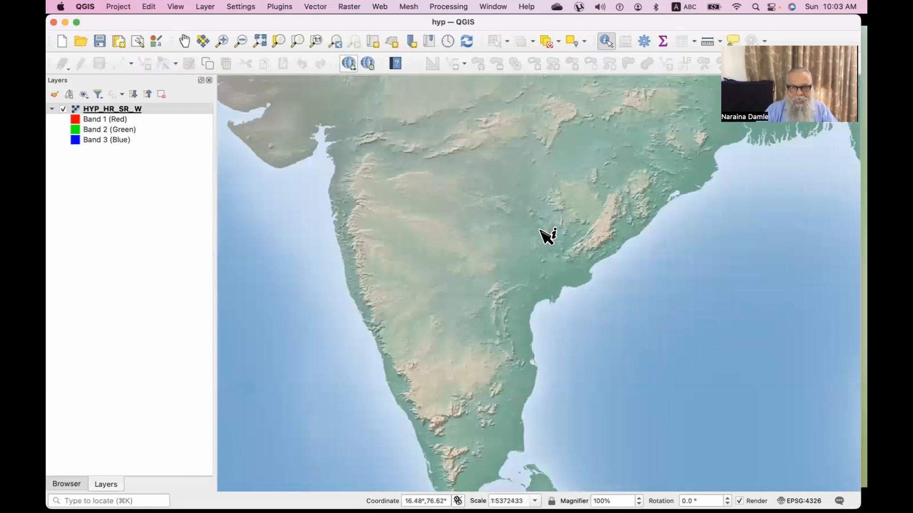
scroll(509, 279, down, 4)
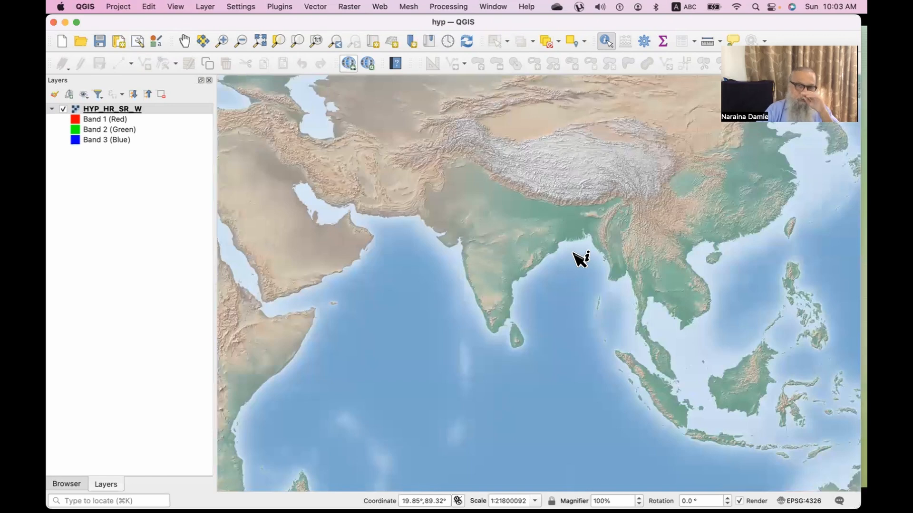
Examine the HYP_HR_SR_W raster from the full world extent down to India and the Tibetan Plateau
click(260, 41)
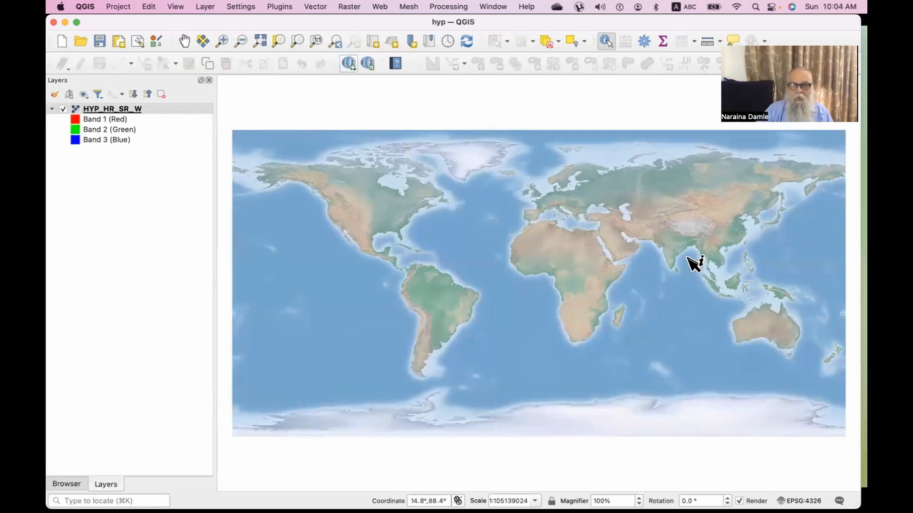
scroll(679, 261, up, 2)
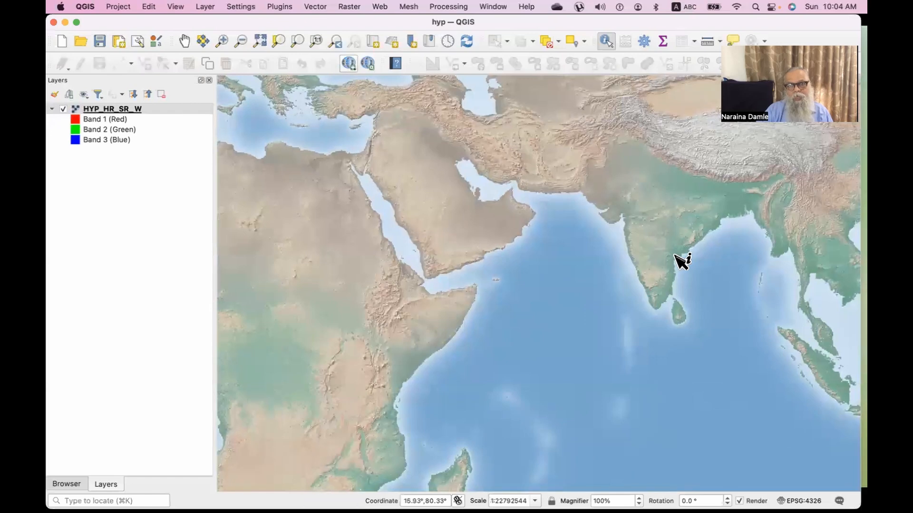
drag(661, 262, 503, 360)
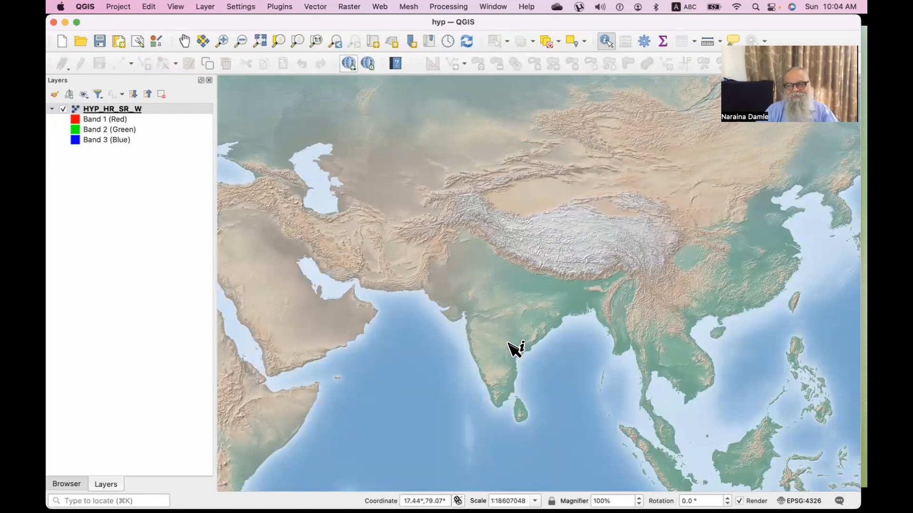
scroll(514, 349, up, 2)
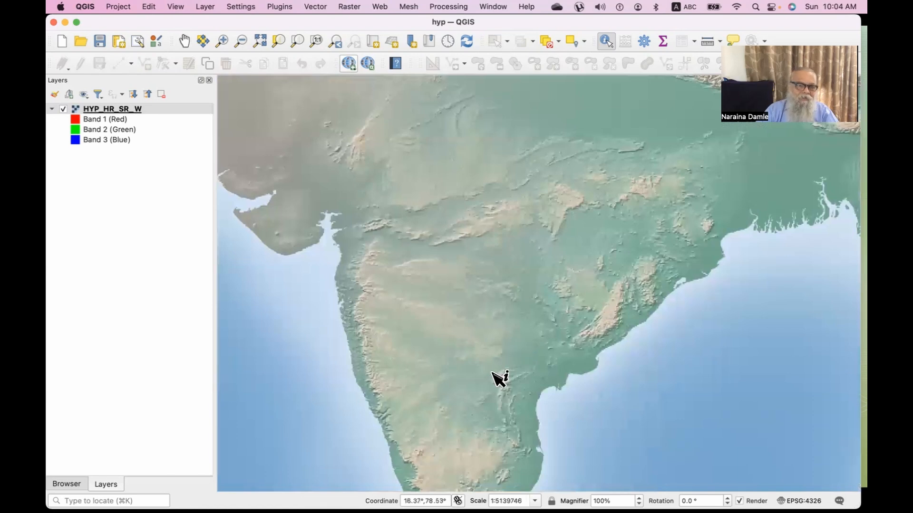
scroll(497, 378, down, 1)
drag(499, 381, 483, 299)
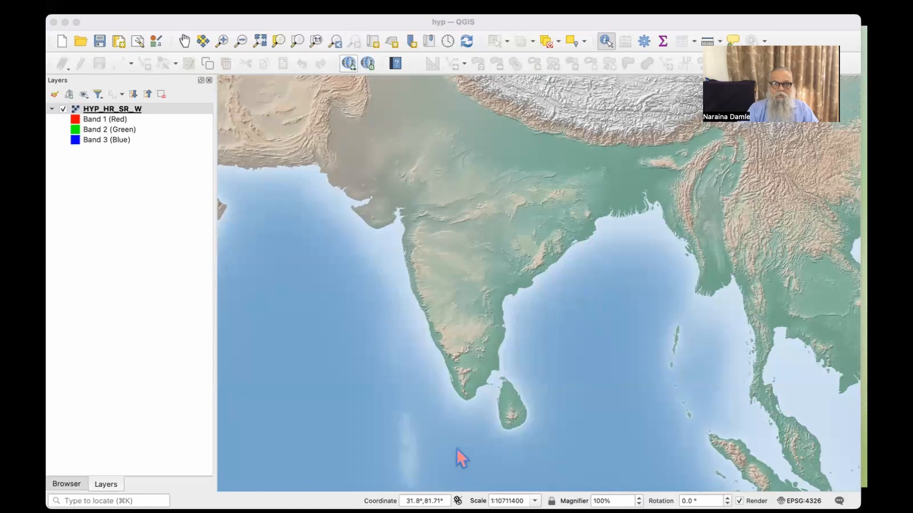
click(457, 449)
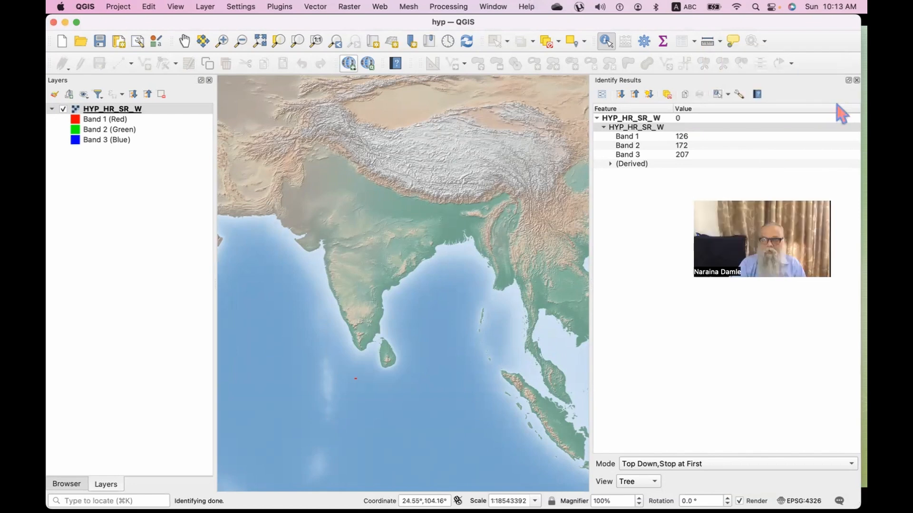
click(852, 79)
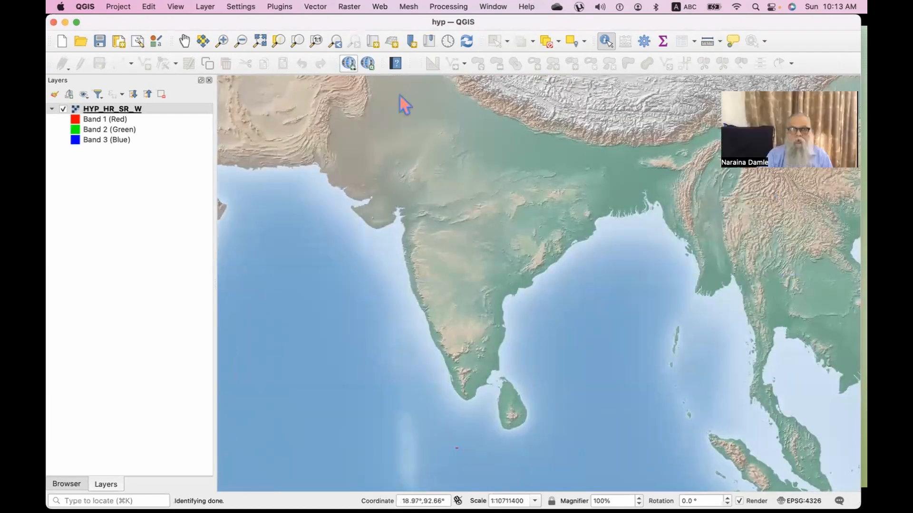
Inspect the shaded relief from the Himalayan foothills and northern plains down to India's southern tip
click(266, 43)
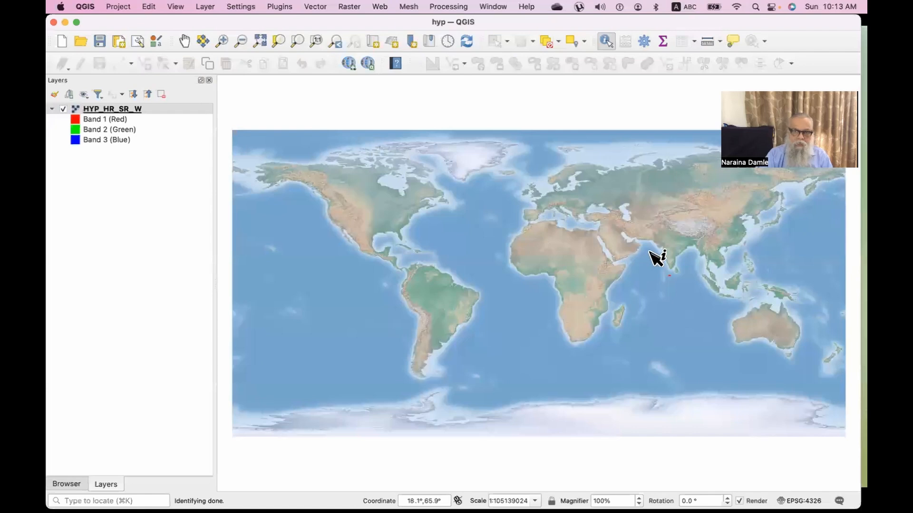
scroll(684, 257, up, 5)
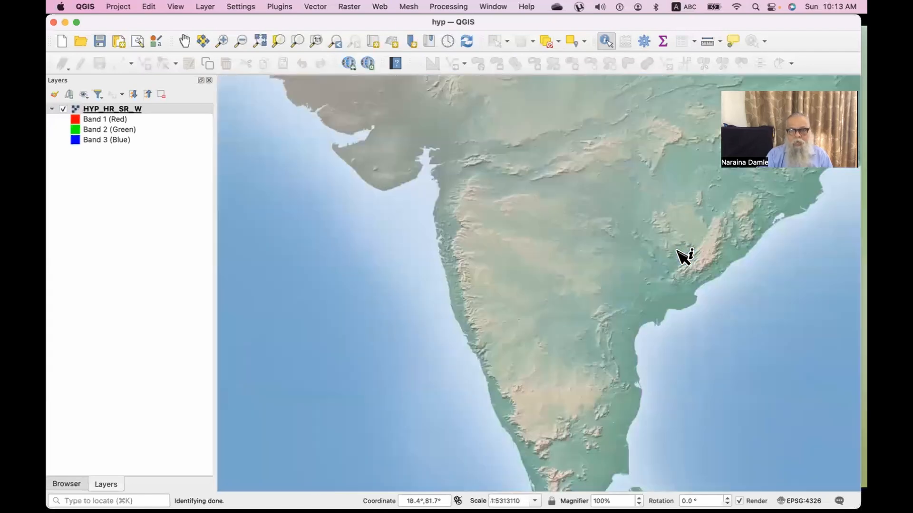
drag(557, 270, 475, 425)
drag(478, 279, 521, 379)
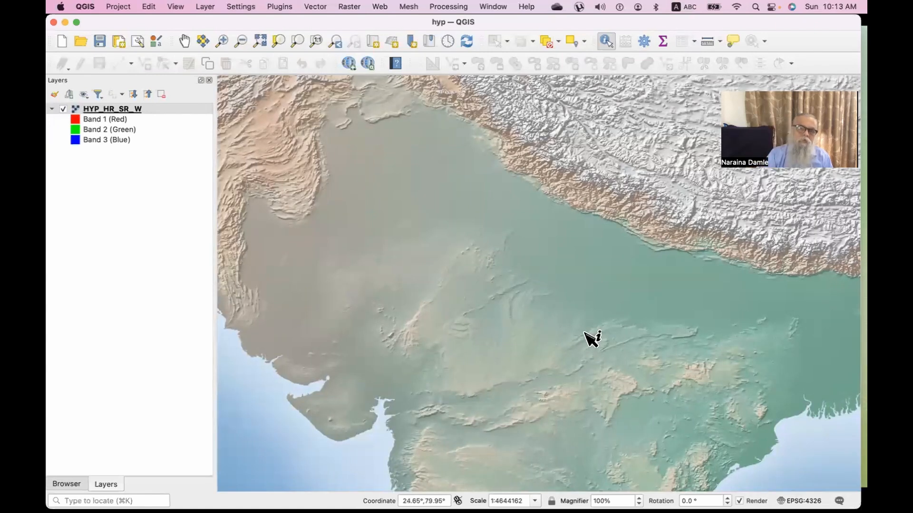
drag(545, 454, 531, 237)
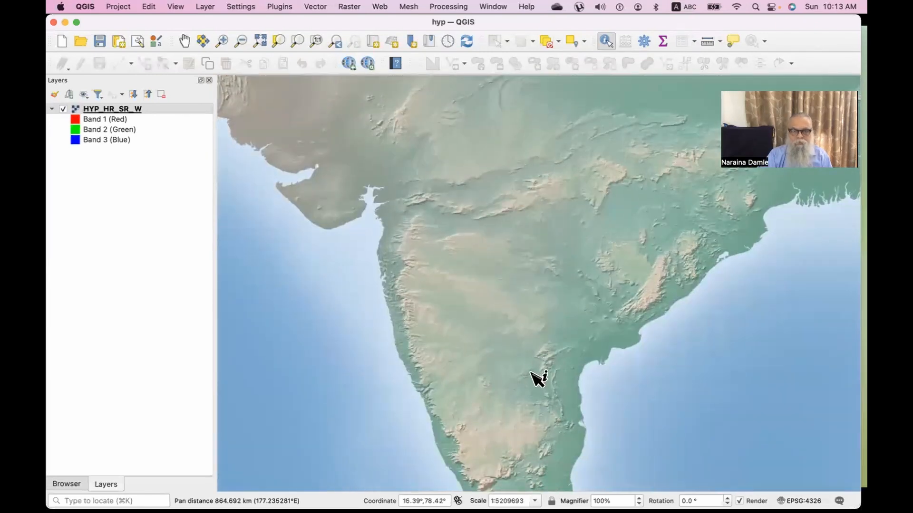
drag(529, 373, 525, 290)
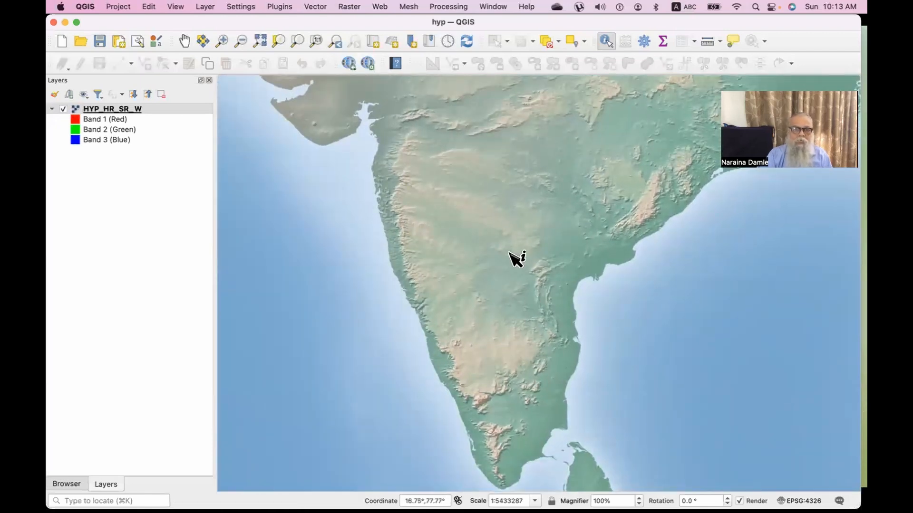
Follow the mountain relief along the Andes through Central America to the west coast of North America
click(260, 41)
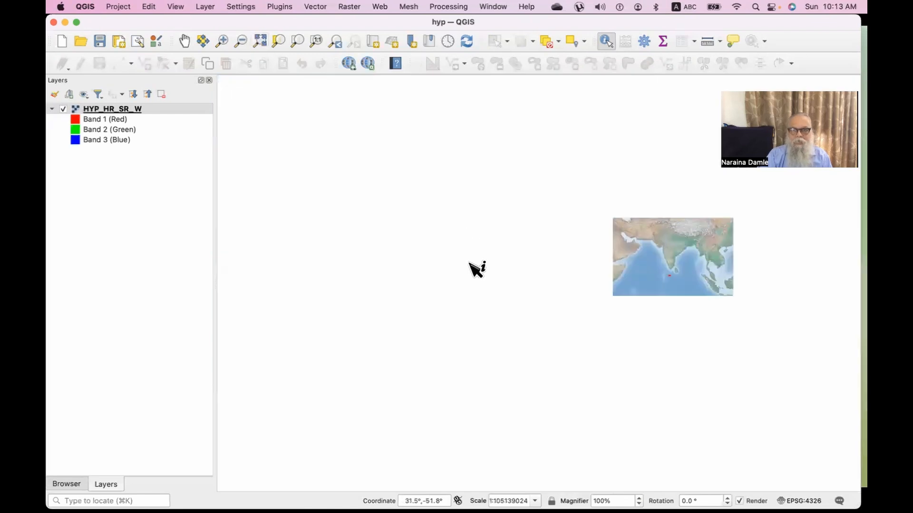
scroll(423, 351, up, 5)
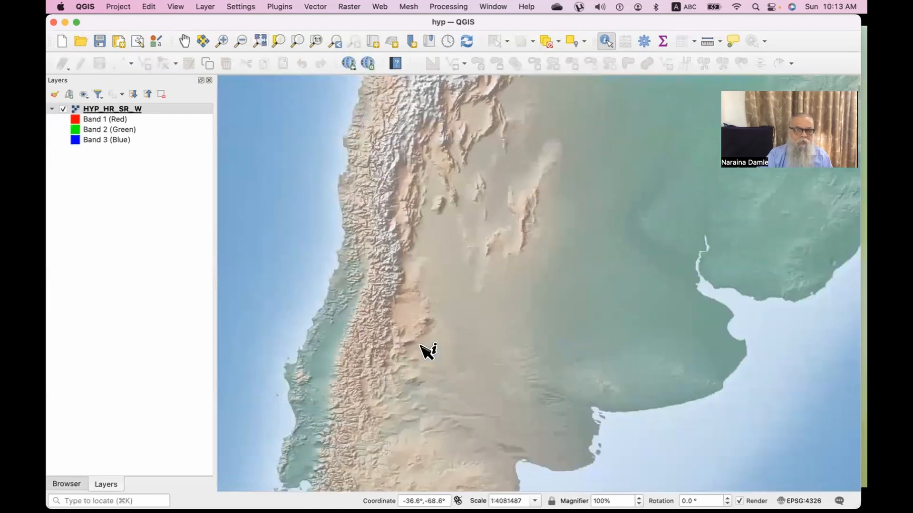
drag(411, 276, 413, 418)
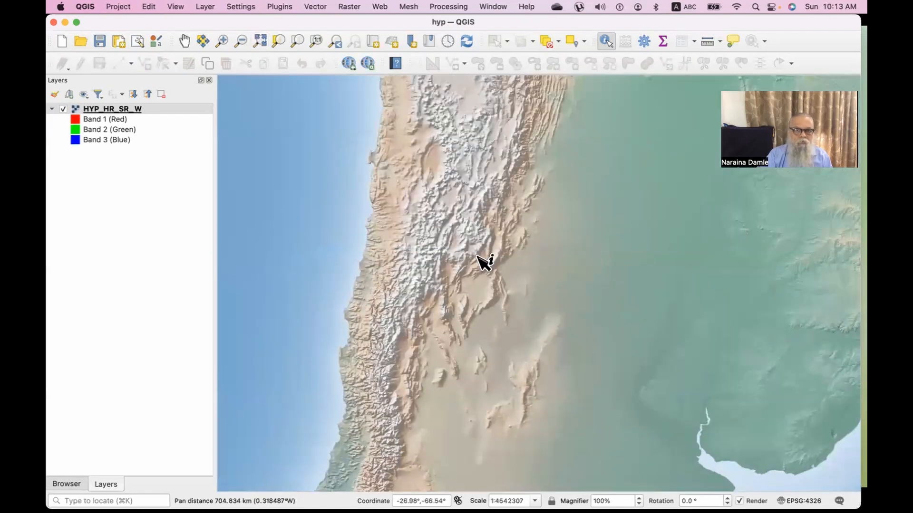
drag(480, 259, 535, 420)
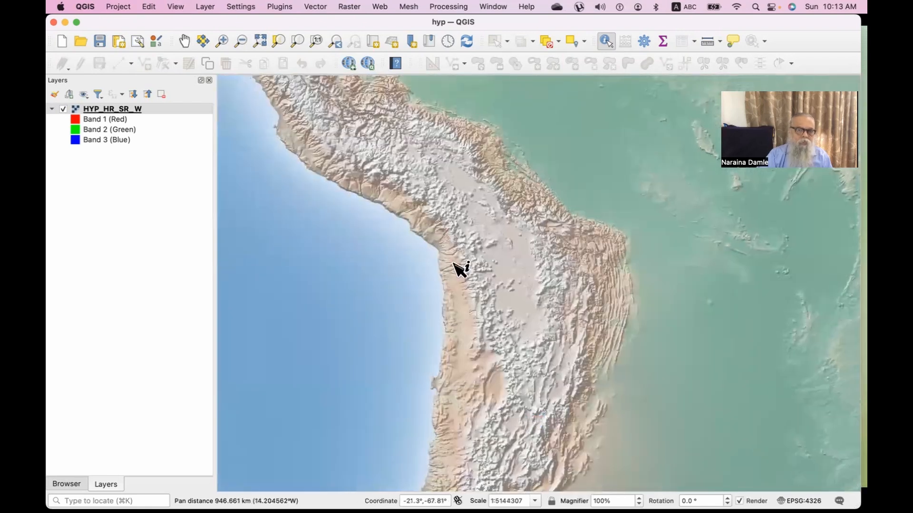
drag(388, 174, 563, 475)
drag(432, 226, 528, 477)
drag(482, 139, 535, 323)
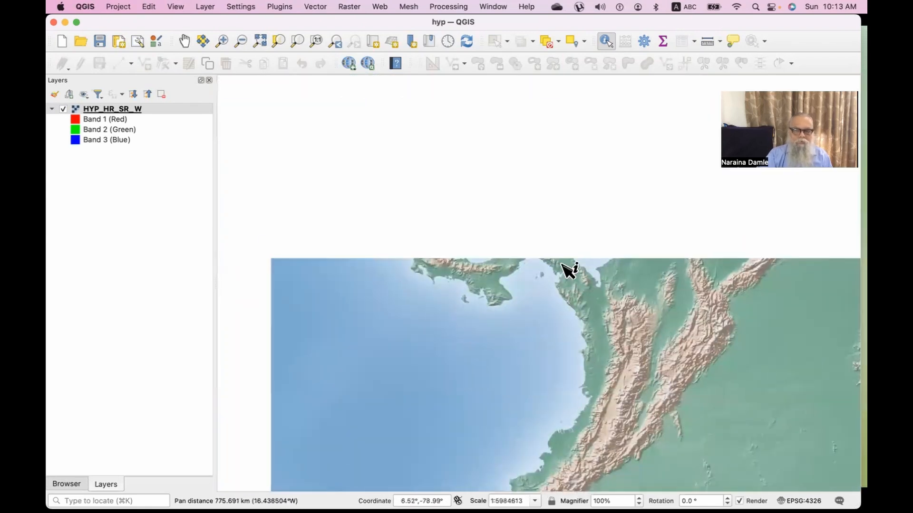
drag(548, 242, 674, 424)
drag(373, 267, 607, 381)
drag(344, 202, 666, 406)
drag(419, 208, 515, 320)
drag(381, 142, 716, 407)
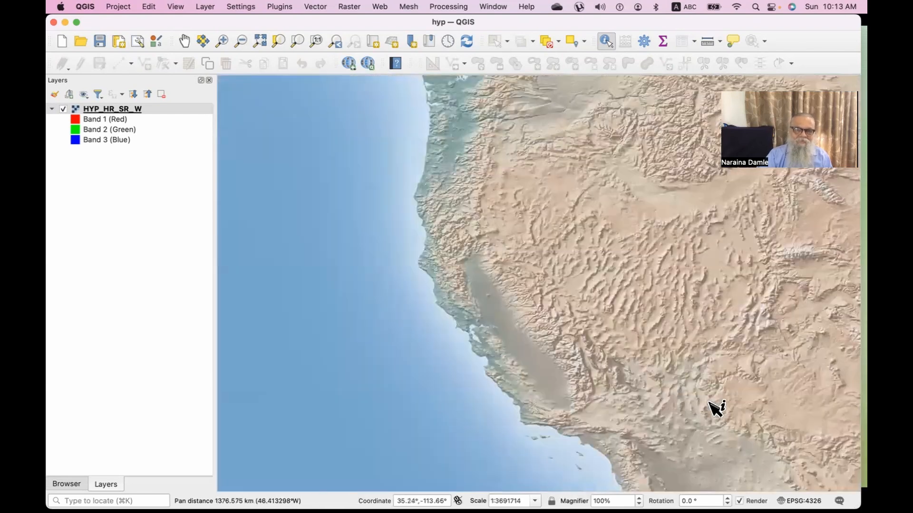
Return the relief raster to its full extent and examine the Himalayas, the Tibetan Plateau and the ranges and basin north of it
drag(622, 349, 620, 349)
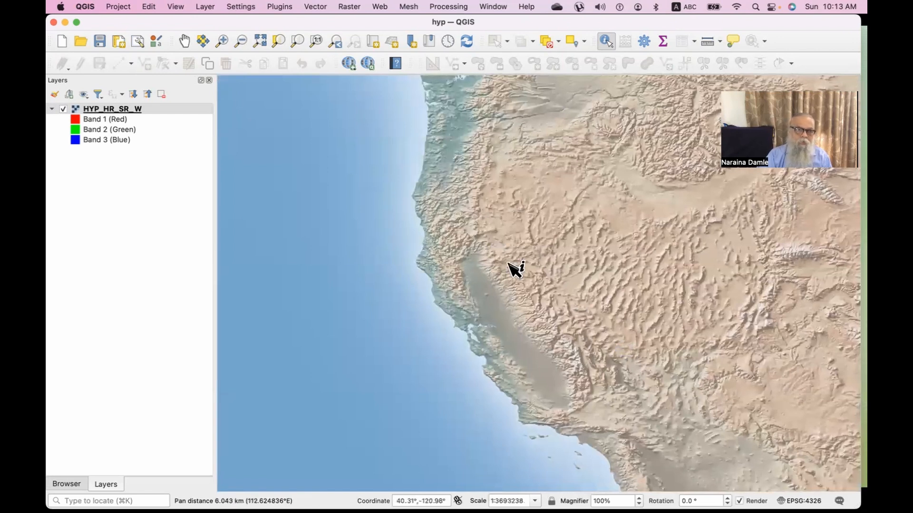
click(259, 41)
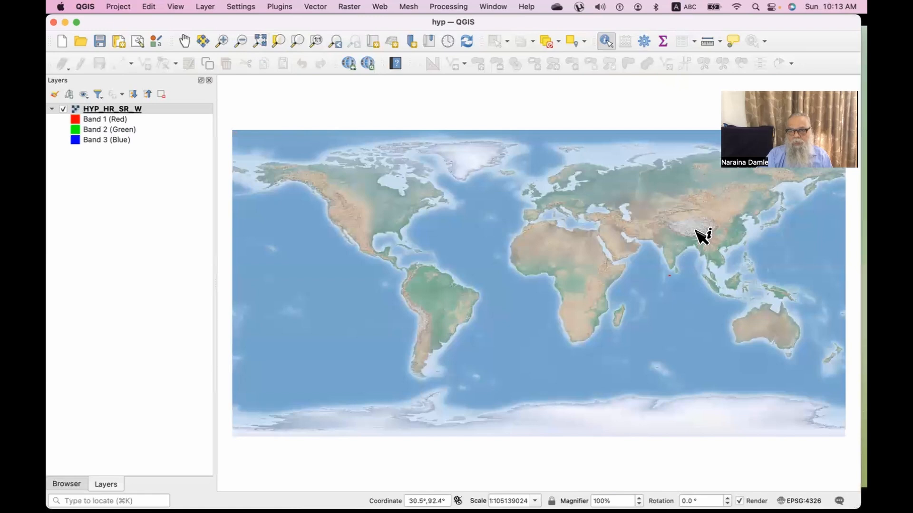
scroll(702, 236, up, 5)
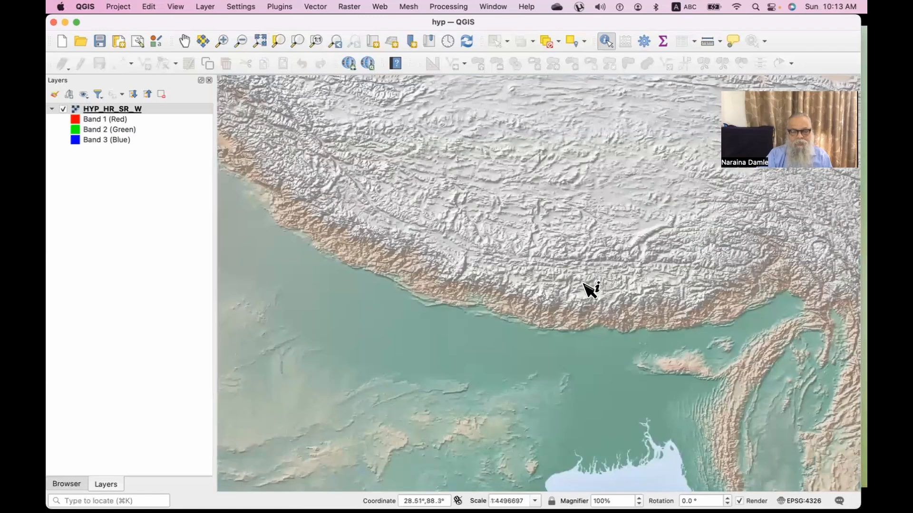
scroll(589, 289, down, 1)
drag(575, 287, 529, 333)
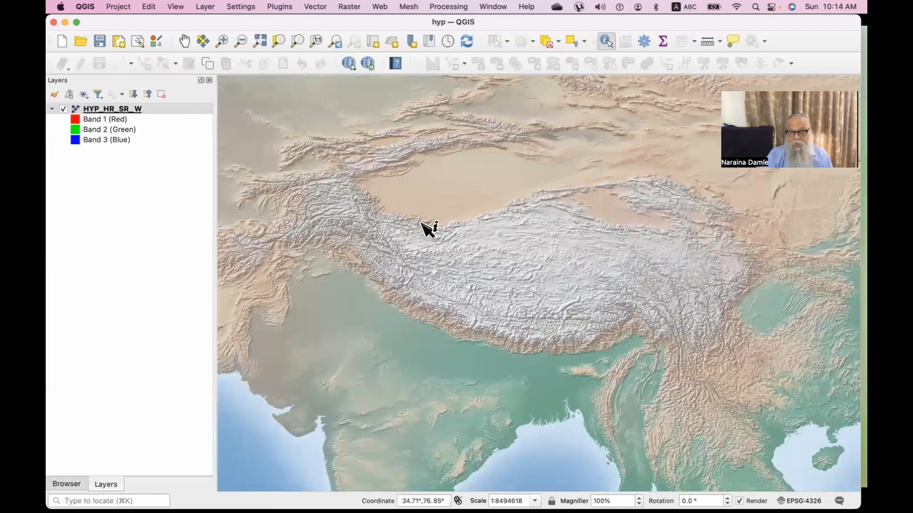
drag(564, 294, 496, 385)
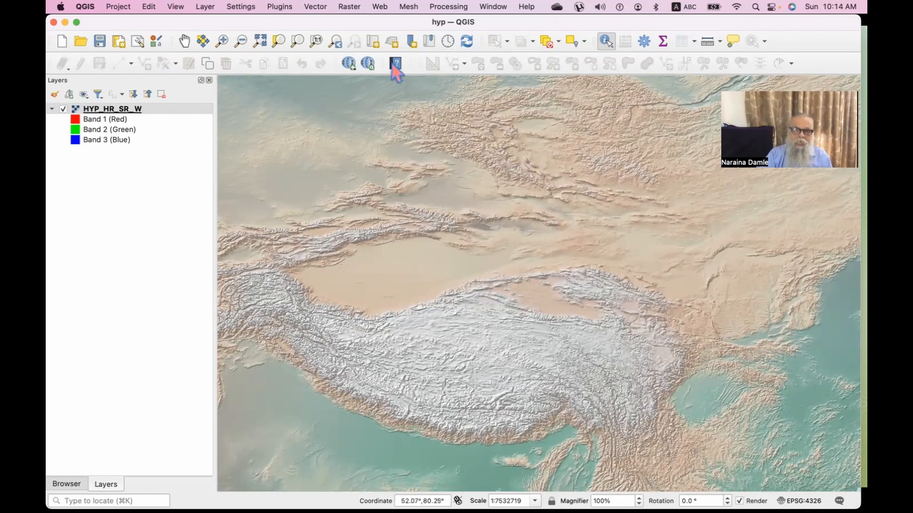
View the whole world raster, and compare the Indian subcontinent's relief at several scales, from South Asia down to the Deccan and Western Ghats
click(260, 41)
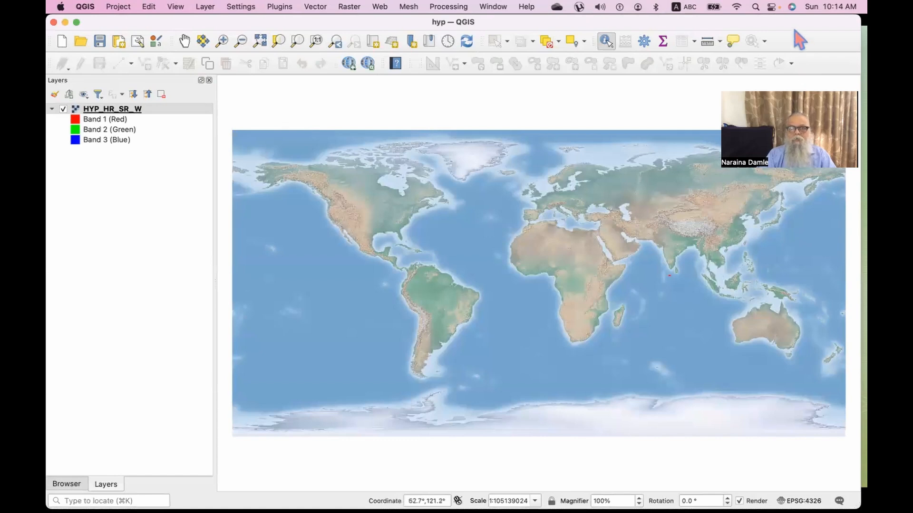
drag(691, 275, 589, 320)
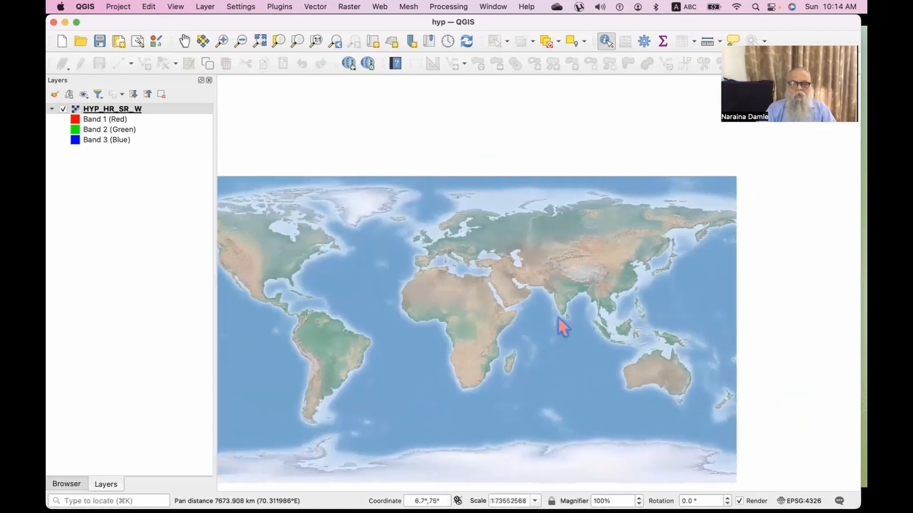
scroll(564, 309, up, 3)
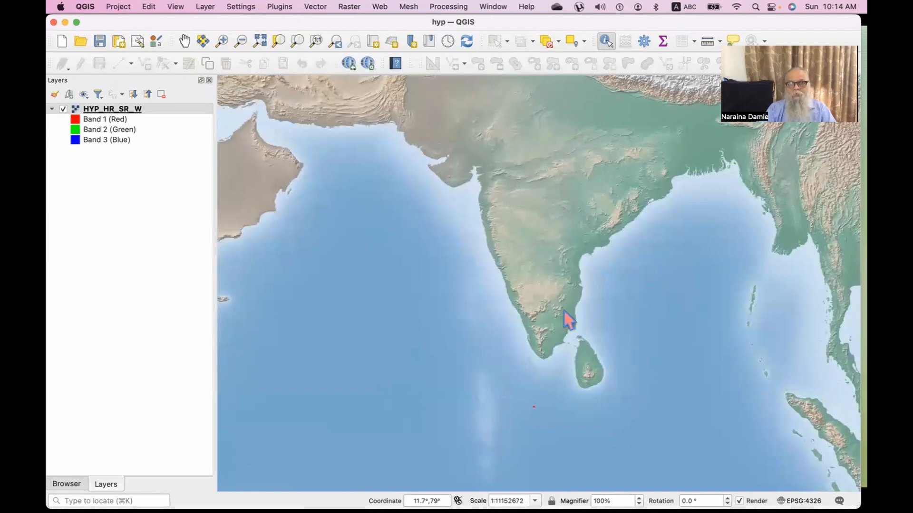
drag(566, 308, 533, 418)
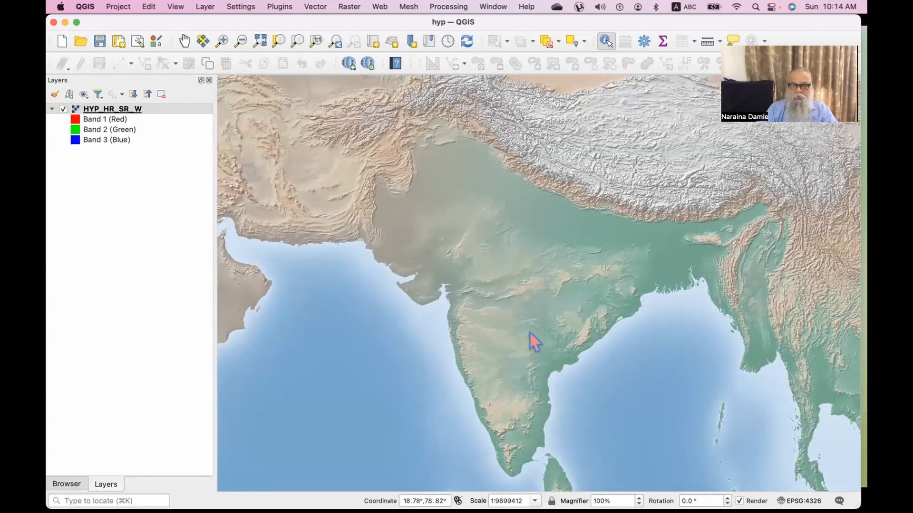
scroll(530, 332, up, 1)
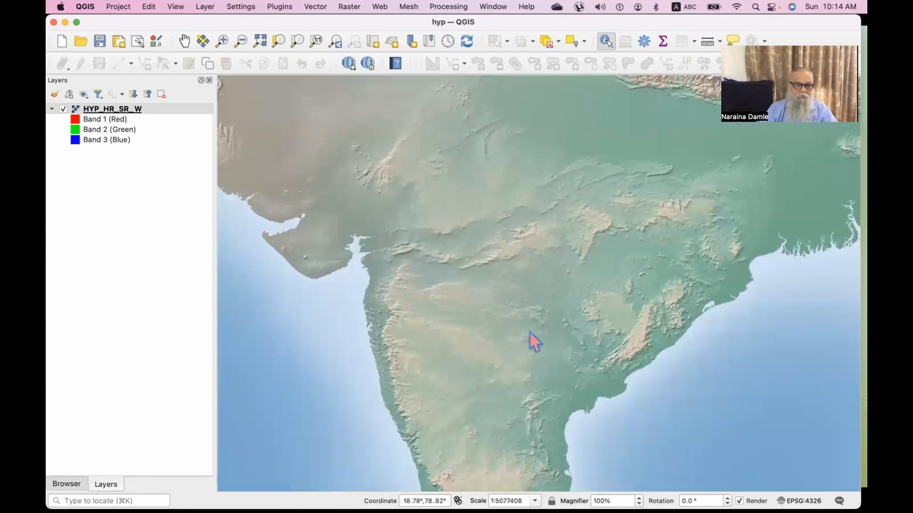
scroll(530, 332, down, 2)
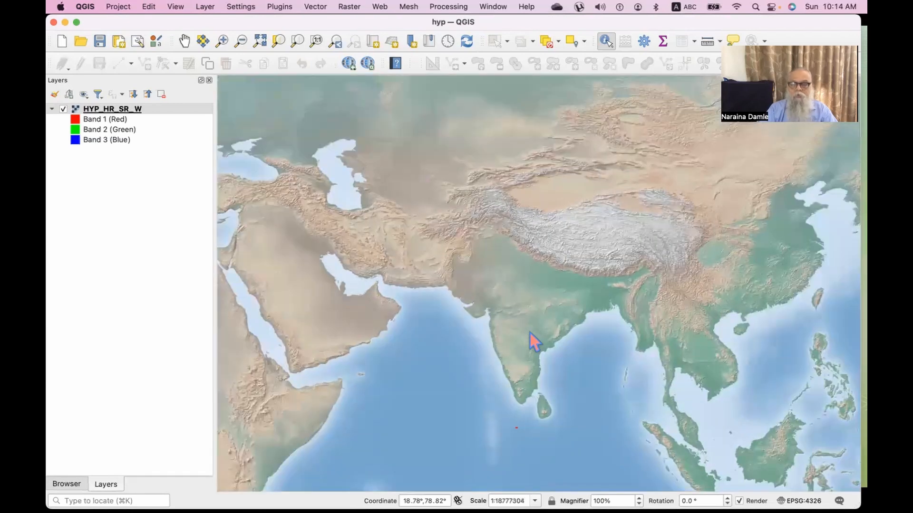
scroll(530, 332, up, 1)
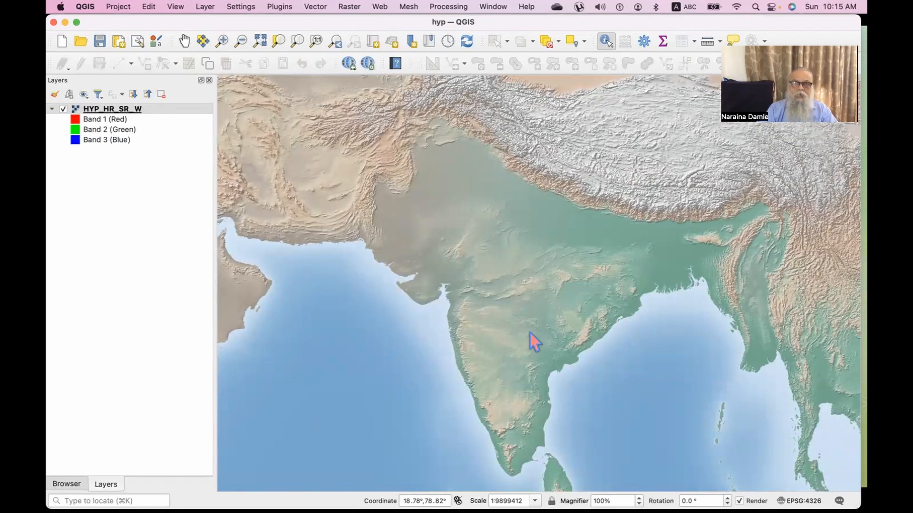
scroll(530, 332, up, 1)
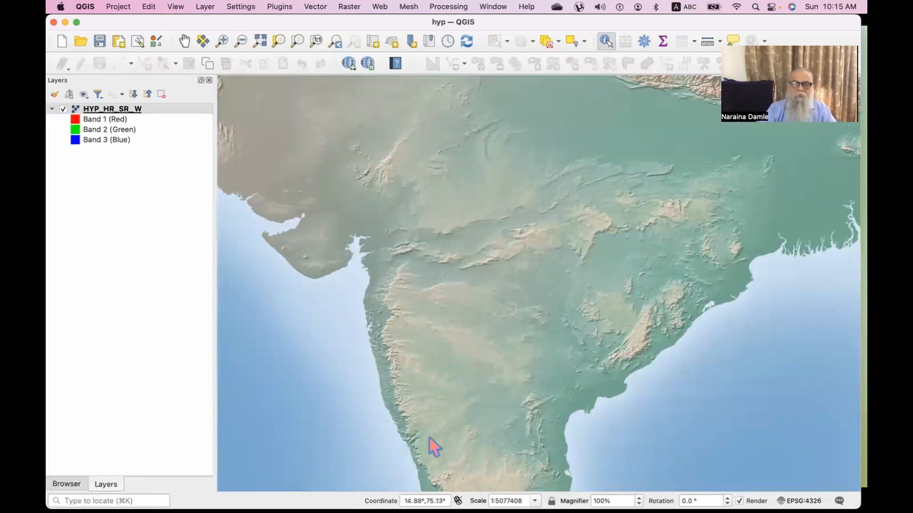
mouse_move(866, 1)
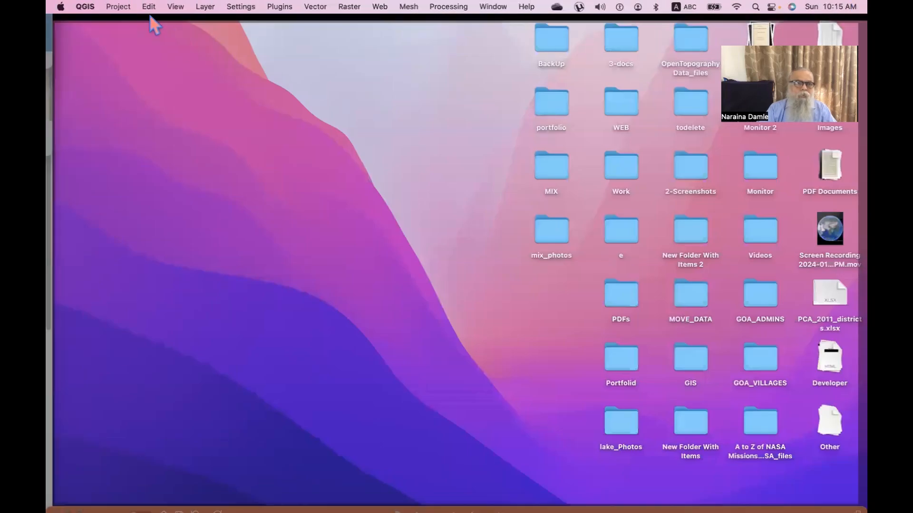
click(118, 6)
mouse_move(144, 85)
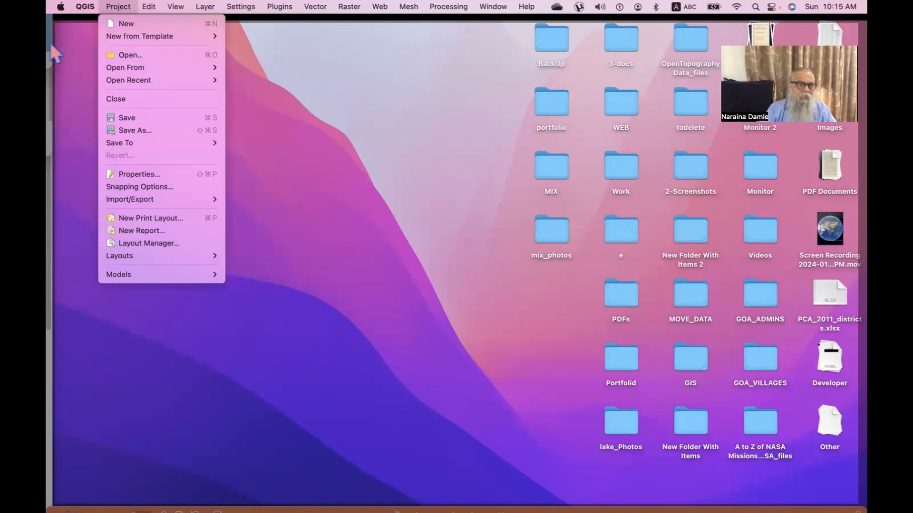
click(284, 178)
Switch to Finder, search this Mac for file names containing "linear", and enlarge and reposition the results window
mouse_move(51, 45)
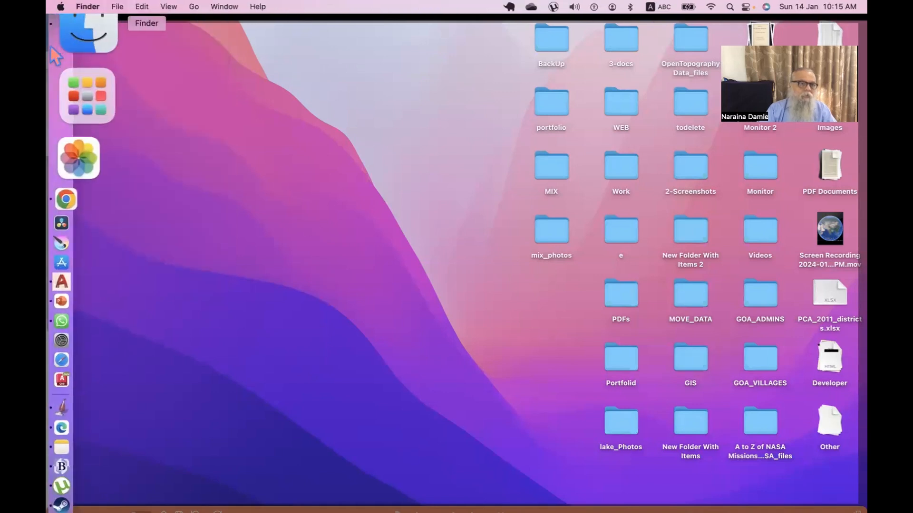
click(81, 41)
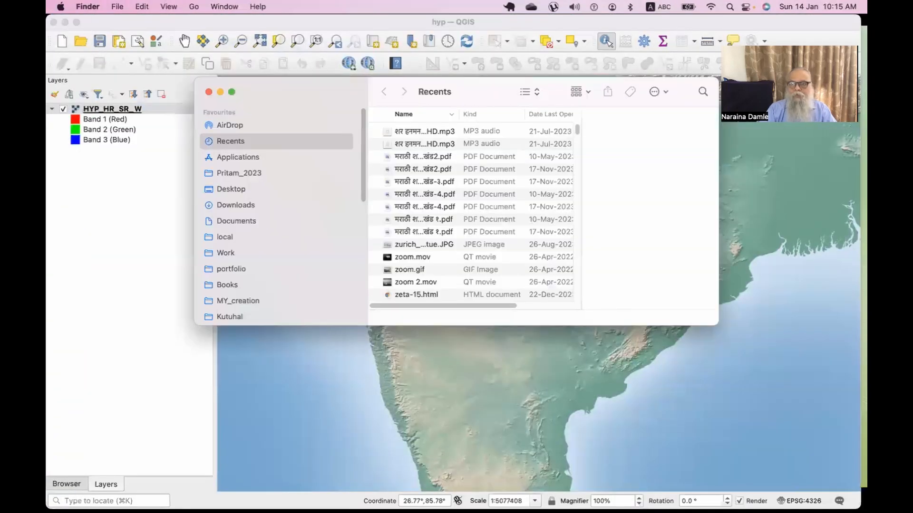
click(703, 92)
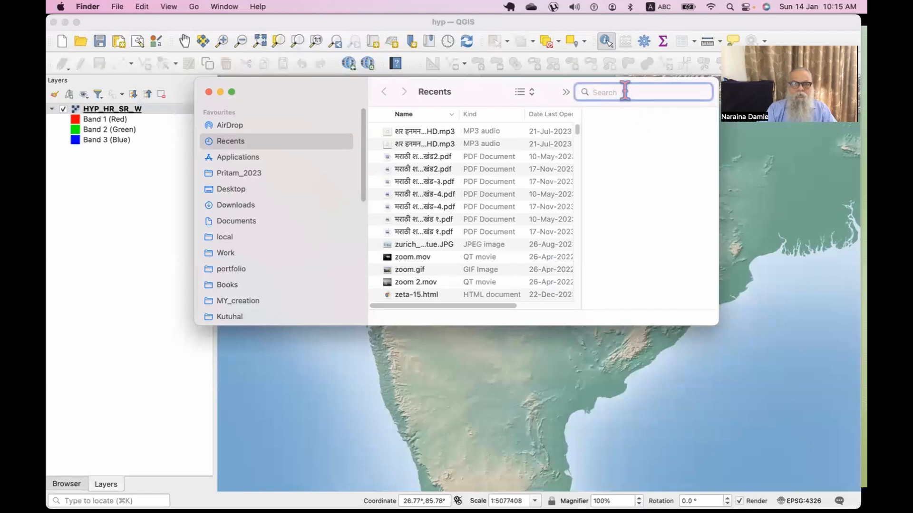
text(inear)
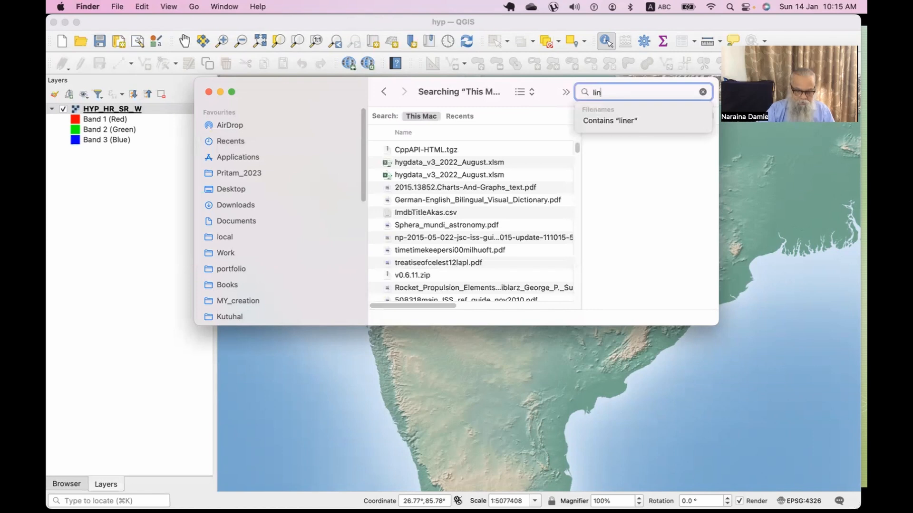
click(613, 121)
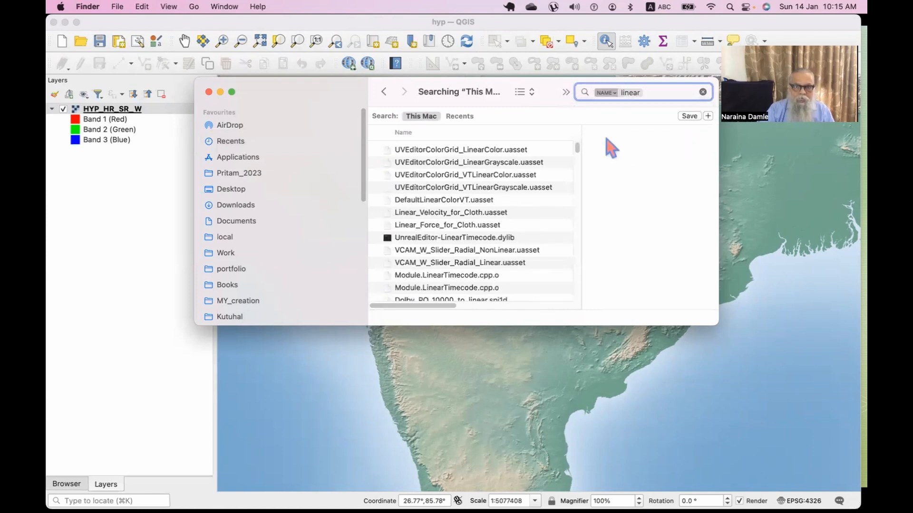
drag(720, 328, 861, 374)
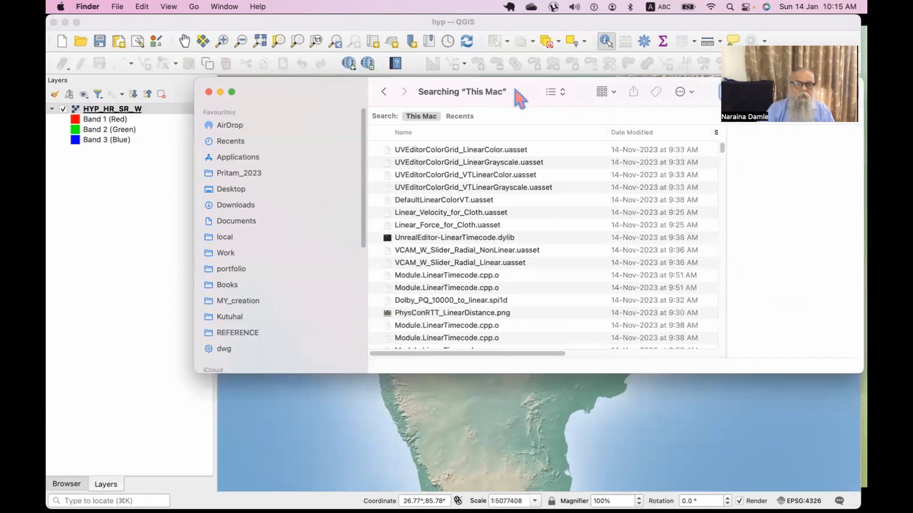
drag(534, 84, 408, 80)
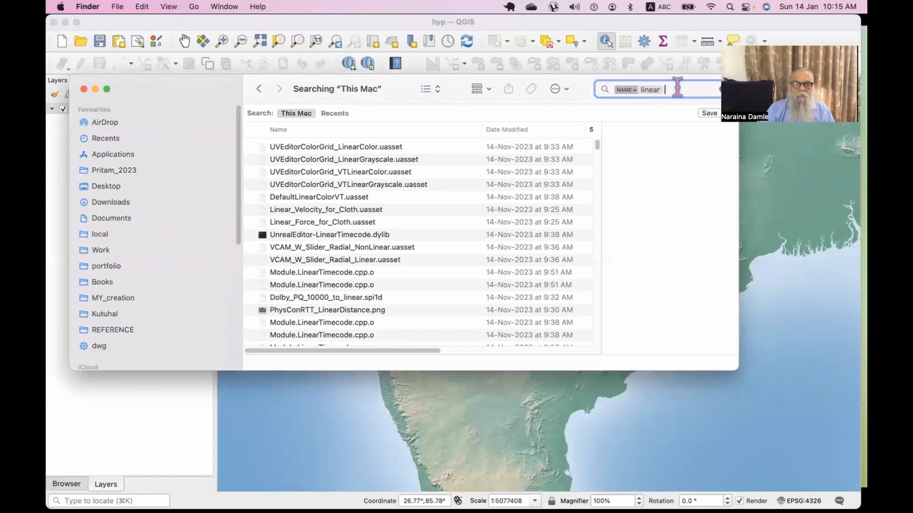
Search this Mac for file names containing both "linear" and "water"
text(r)
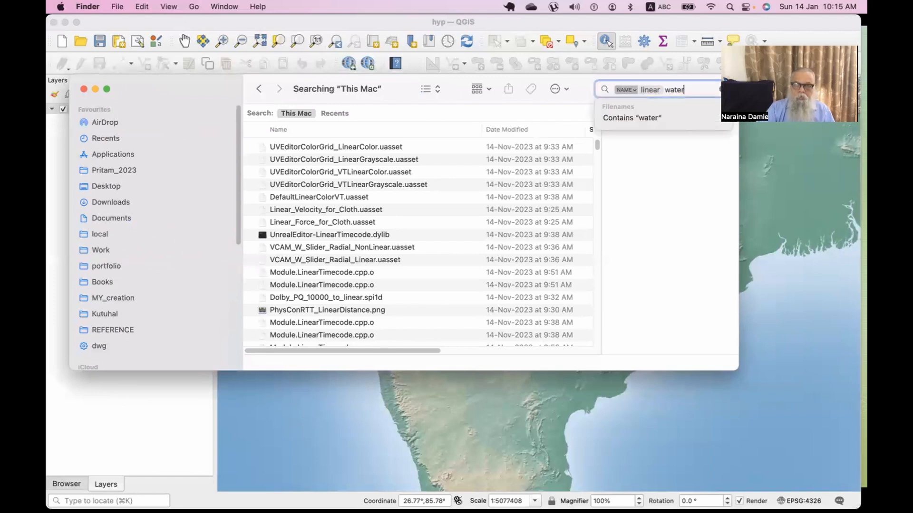
click(641, 119)
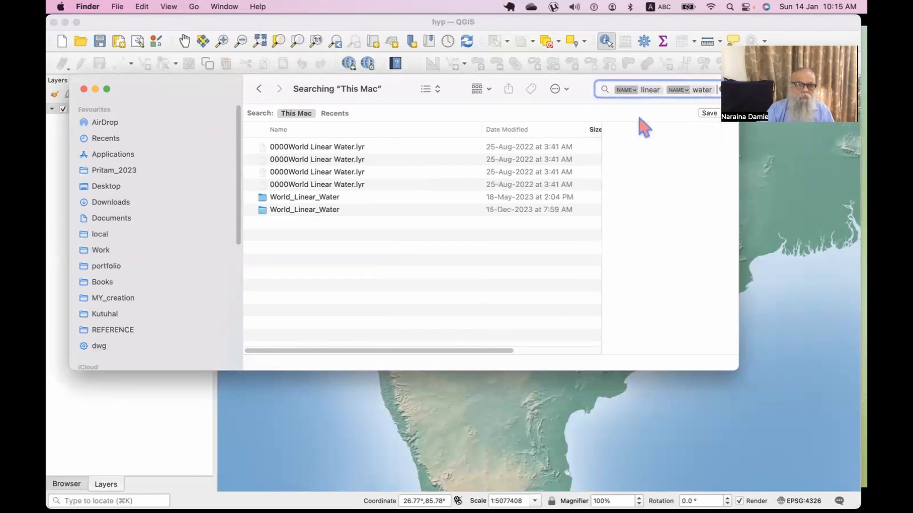
double_click(266, 198)
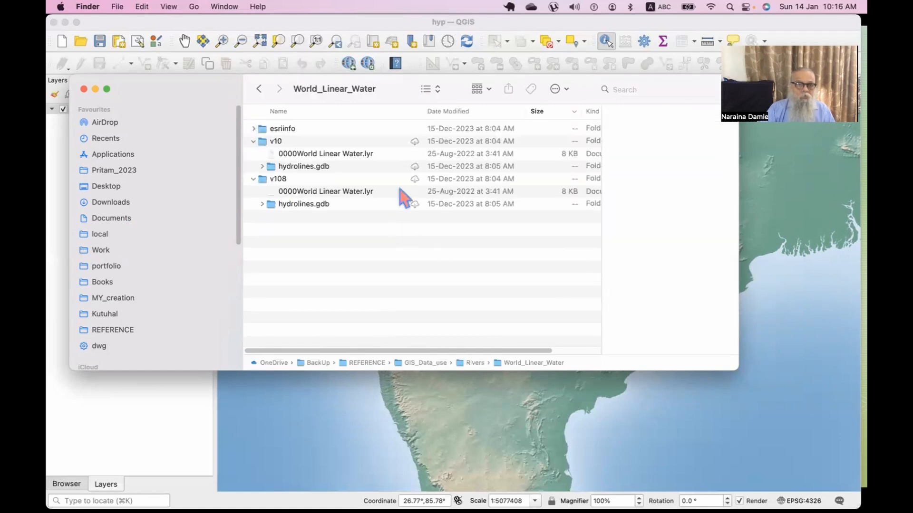
drag(397, 95, 758, 44)
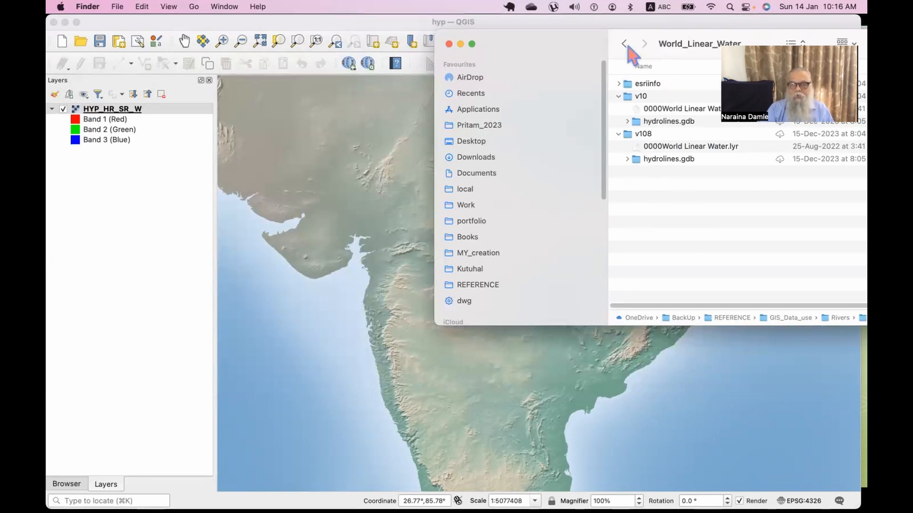
drag(655, 49, 486, 111)
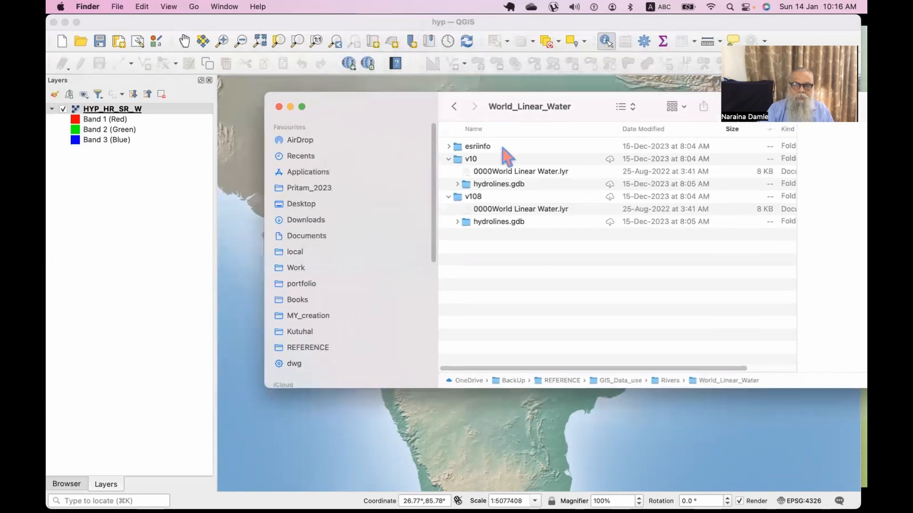
drag(579, 103, 523, 110)
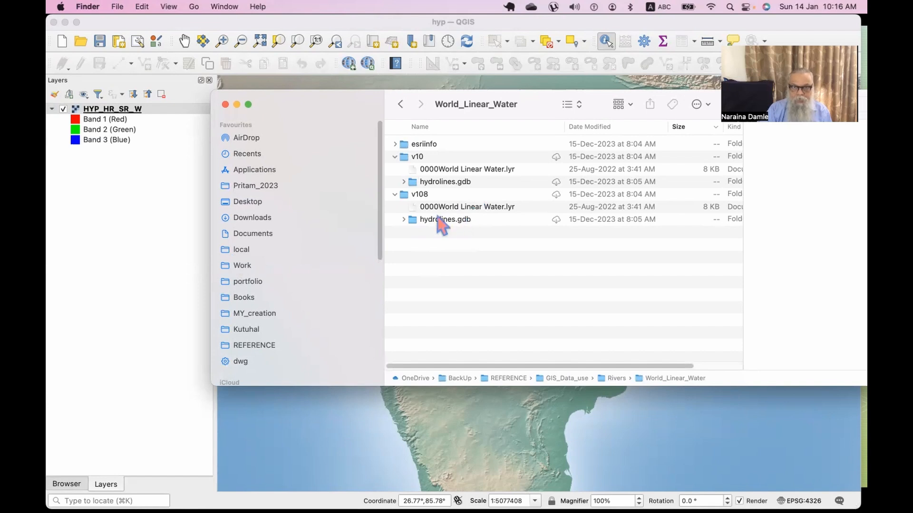
click(412, 224)
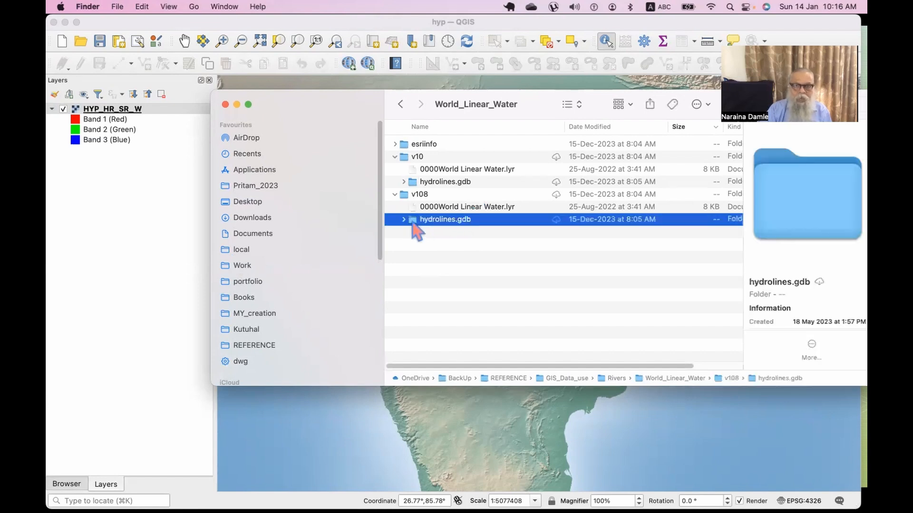
drag(525, 106, 483, 105)
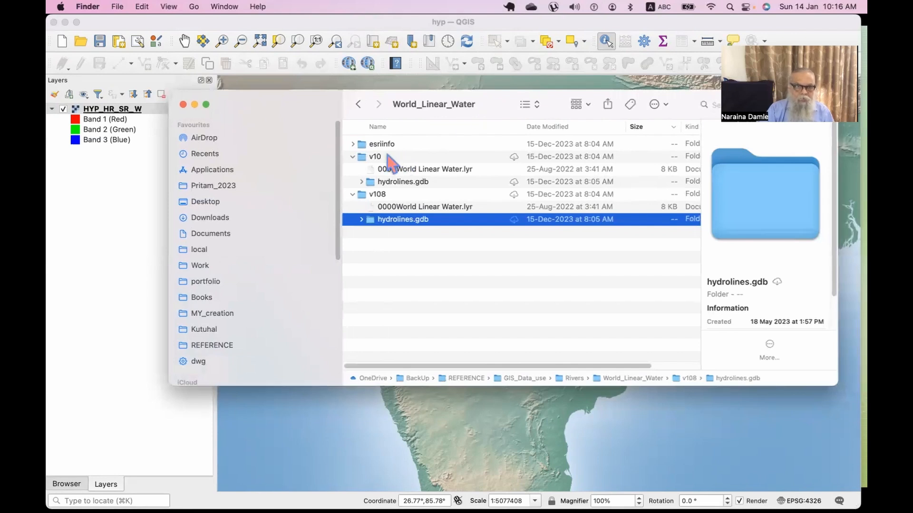
click(358, 105)
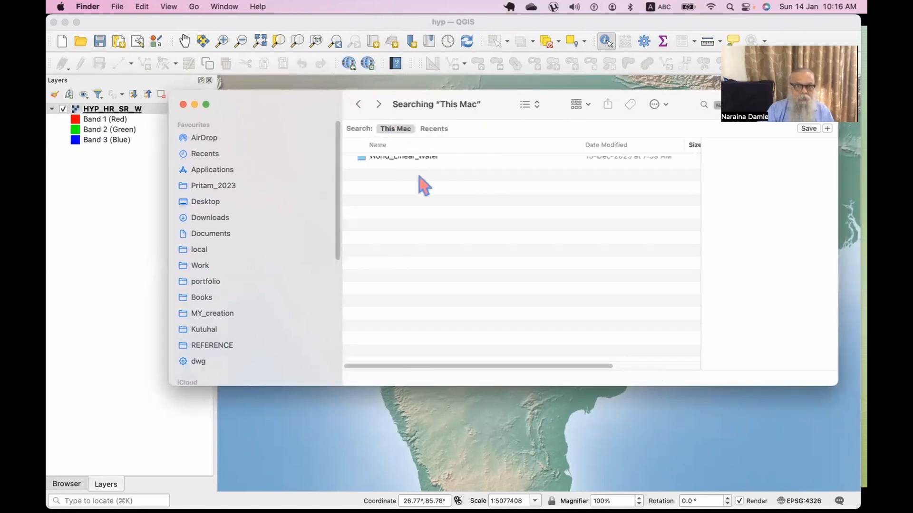
Open the local World_Linear_Water folder dated 18-May-2023 and add hydrolines.gdb from its v108 folder to the QGIS project as a layer
click(361, 213)
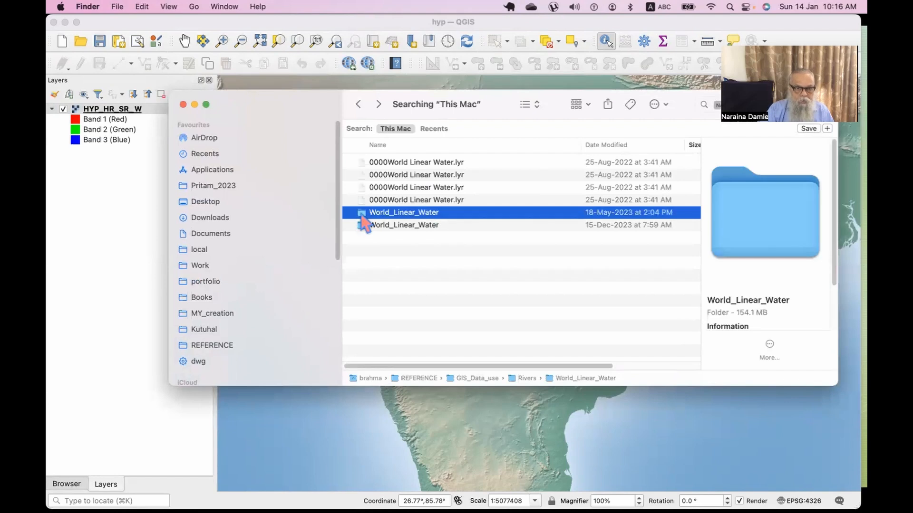
double_click(360, 213)
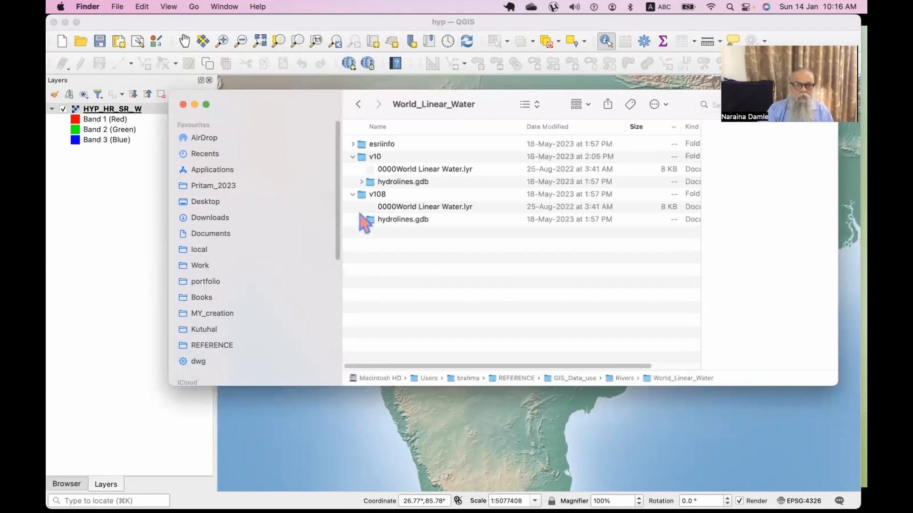
click(428, 207)
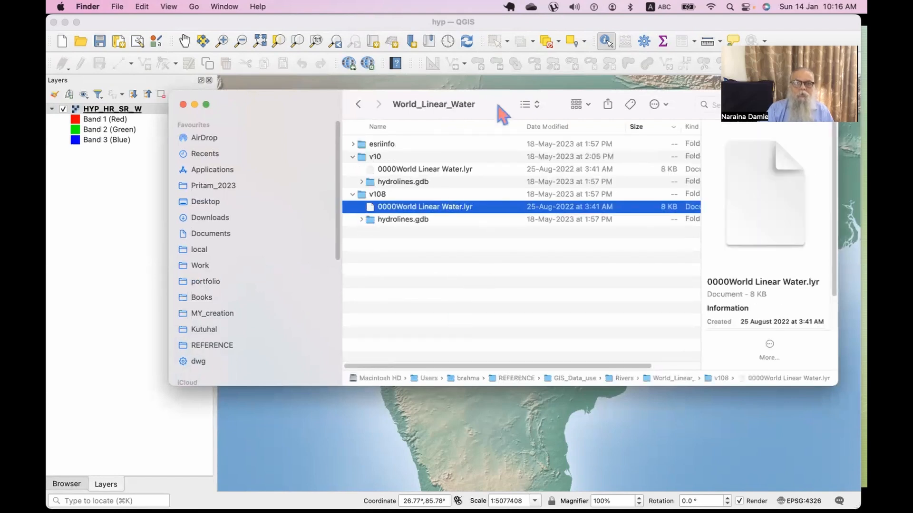
drag(501, 112, 556, 68)
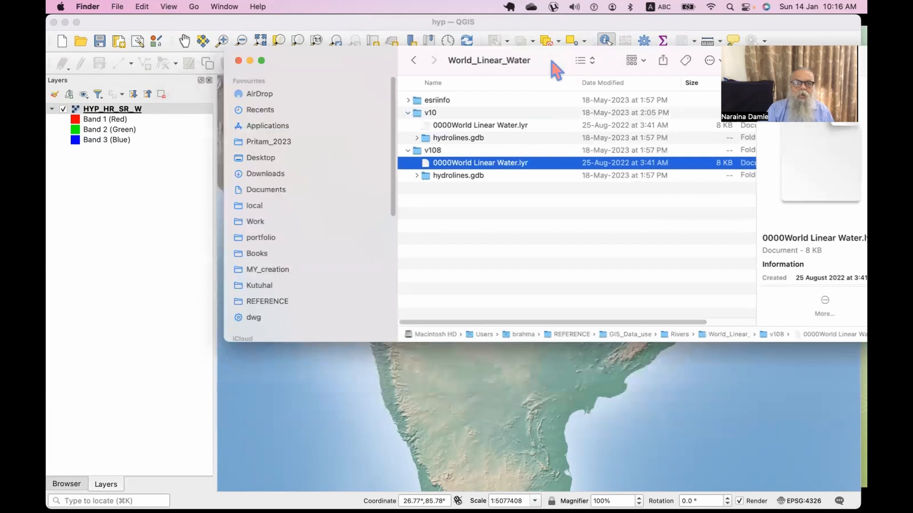
click(430, 176)
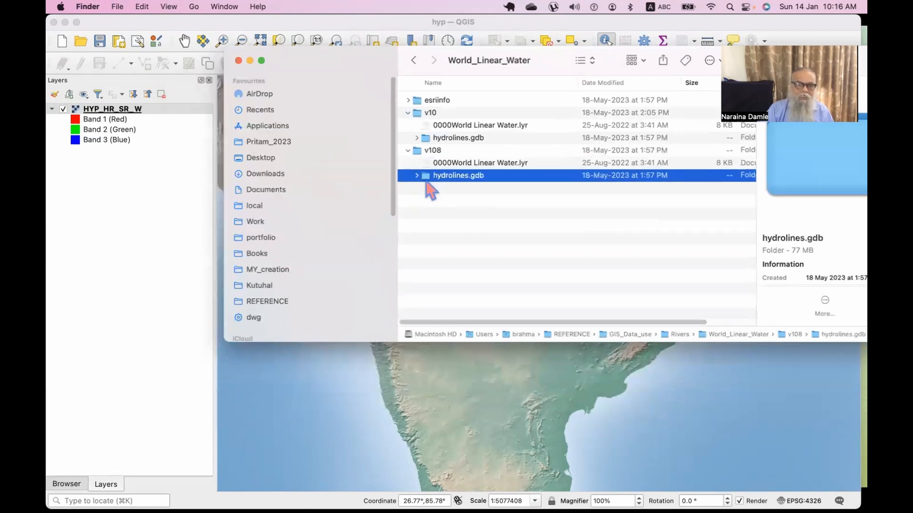
drag(425, 181, 75, 191)
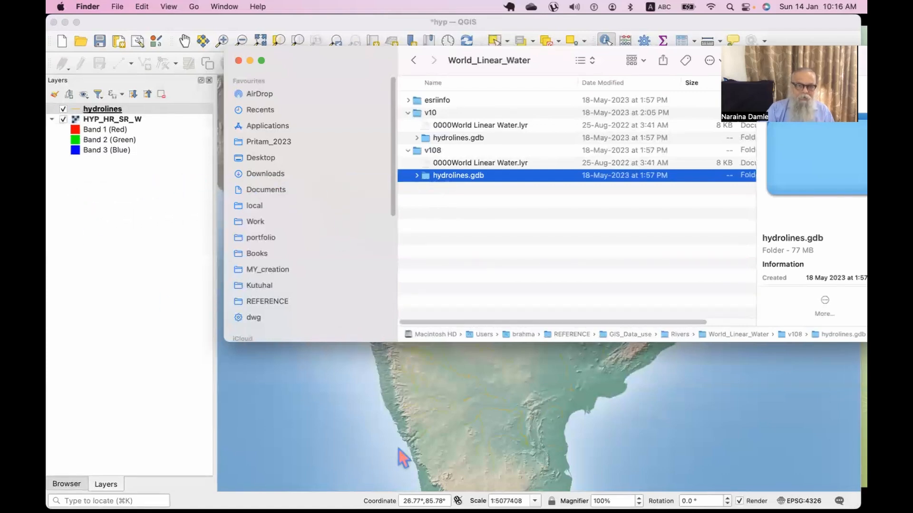
Switch to QGIS and set the hydrolines layer's line color to blue #2a2dc4 in its symbology
click(427, 442)
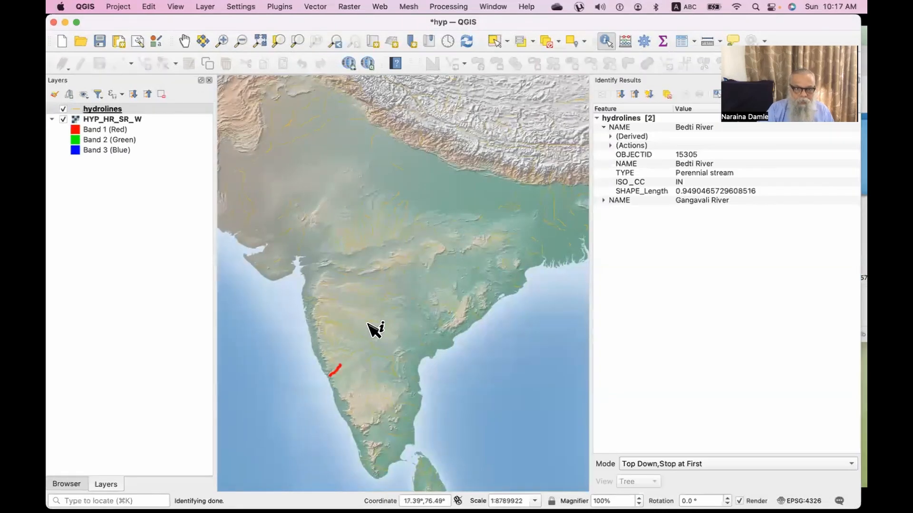
right_click(92, 110)
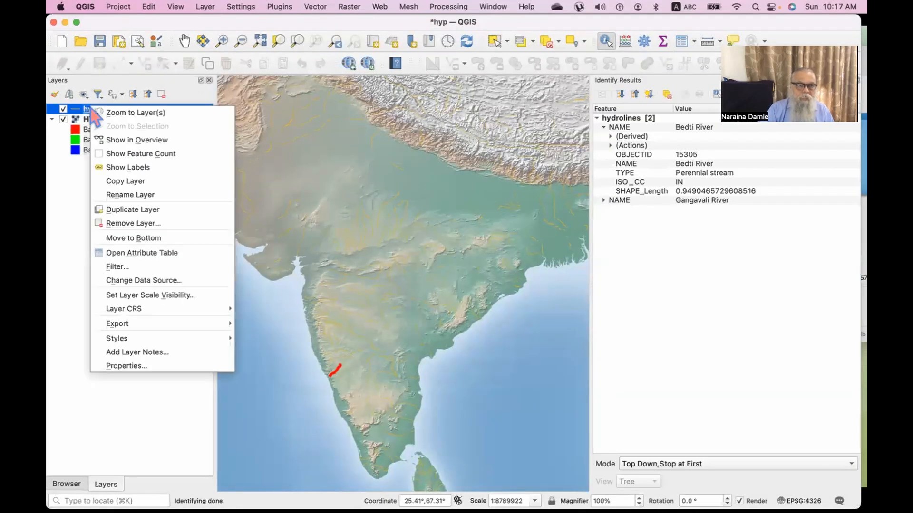
click(121, 366)
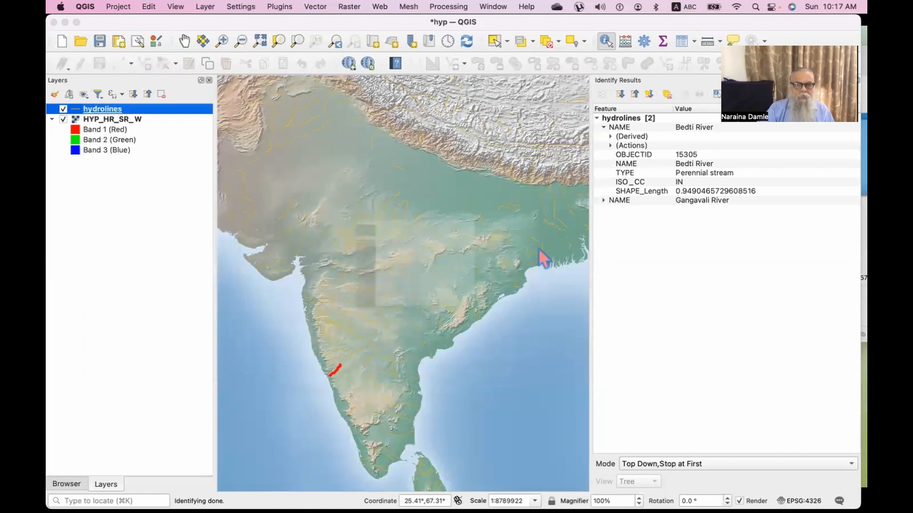
click(117, 99)
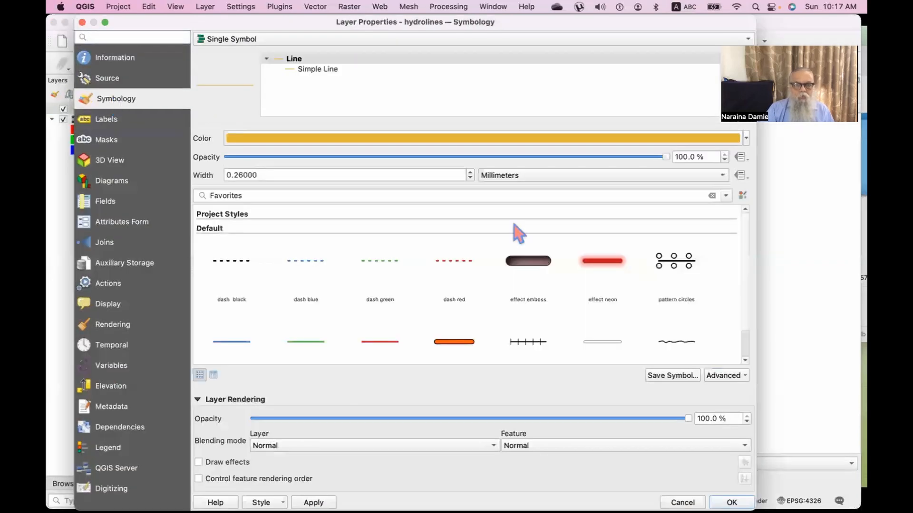
click(626, 140)
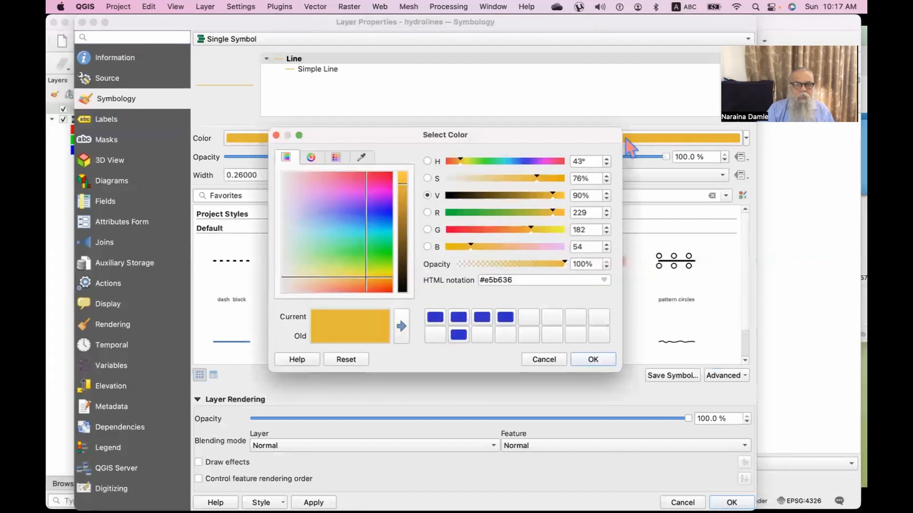
click(433, 320)
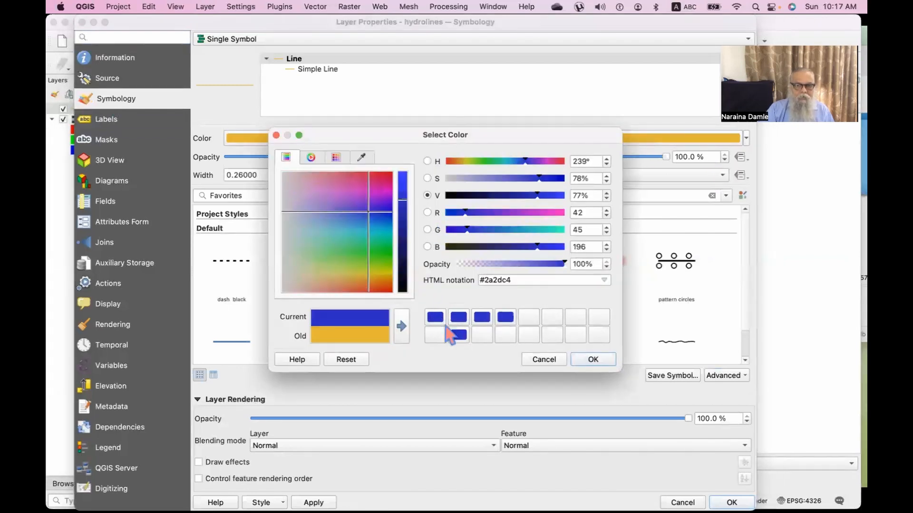
click(592, 359)
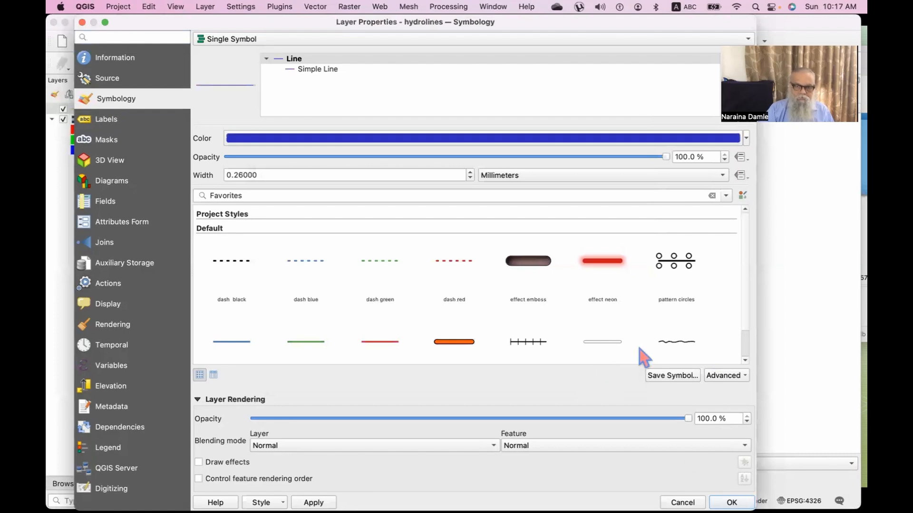
key(Return)
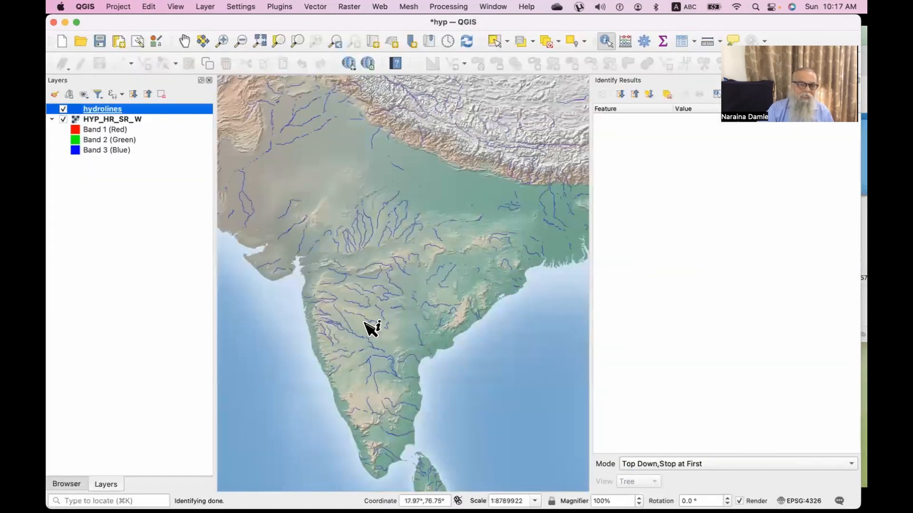
Examine the river lines over the relief map of India, both across the country and close up in the western Deccan
scroll(372, 328, up, 3)
drag(336, 371, 514, 339)
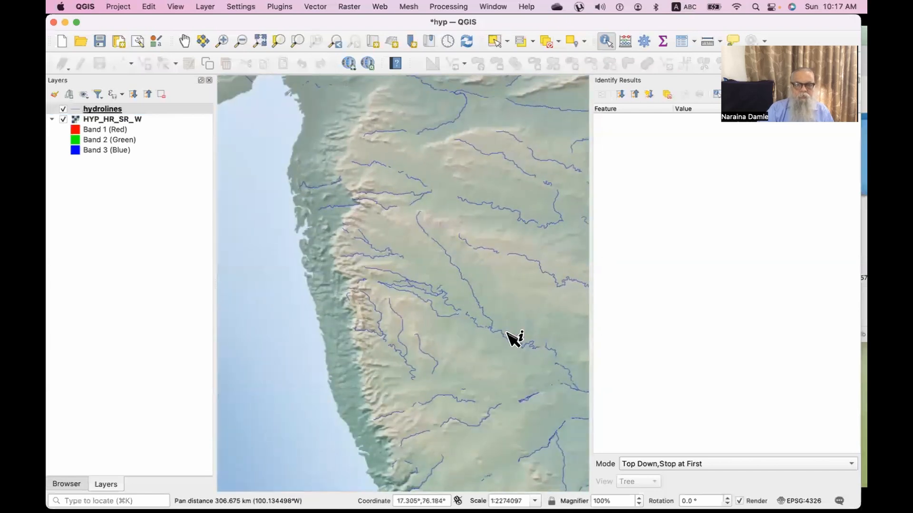
scroll(426, 369, down, 3)
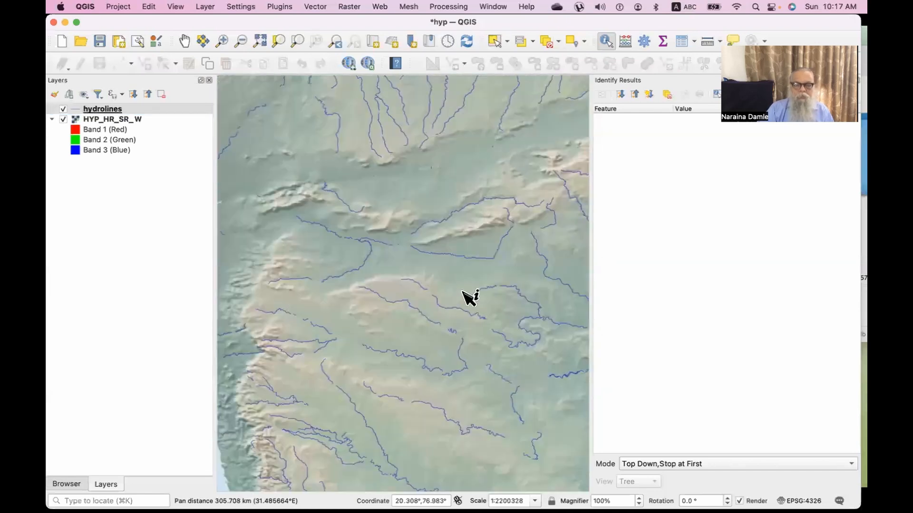
scroll(469, 298, down, 3)
drag(506, 281, 381, 342)
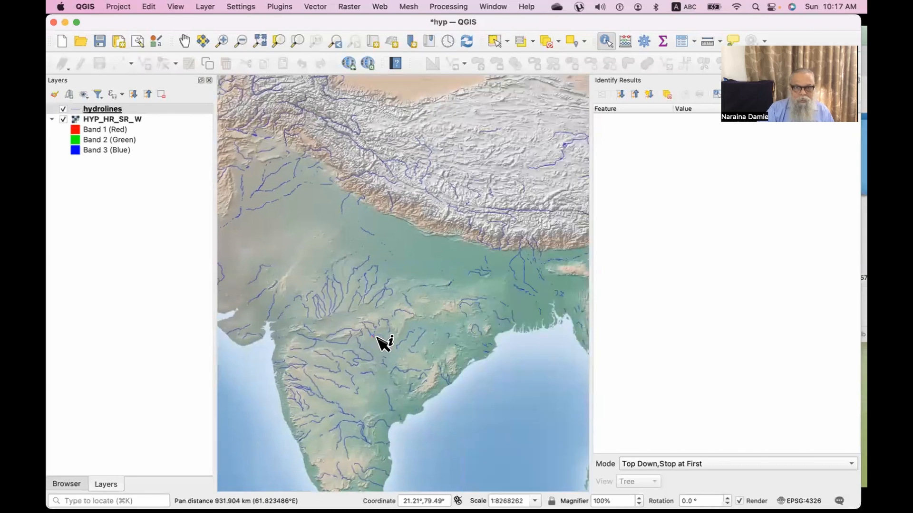
scroll(416, 288, up, 1)
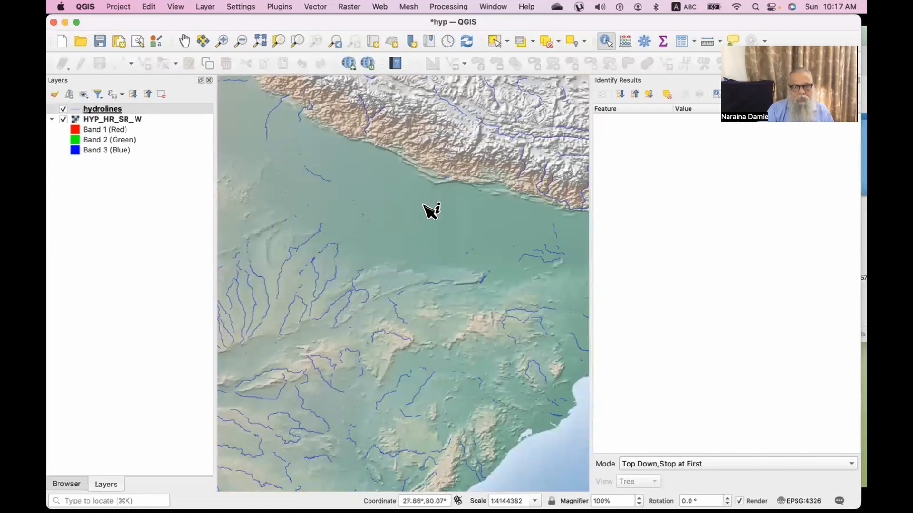
drag(317, 341, 424, 255)
drag(328, 401, 375, 293)
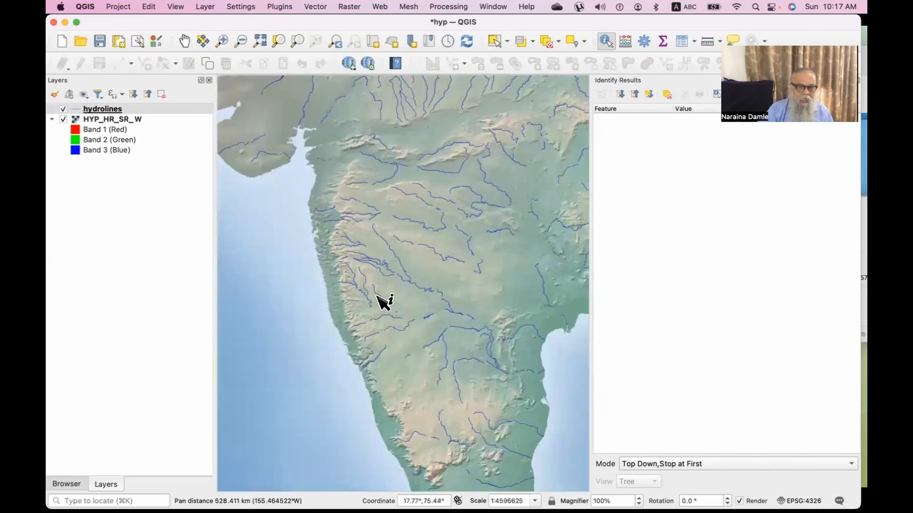
scroll(376, 295, up, 1)
scroll(383, 302, up, 1)
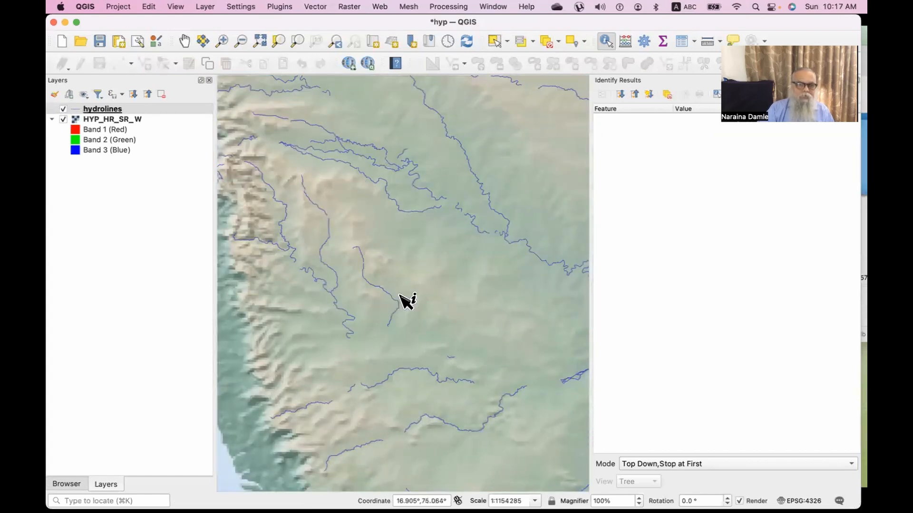
scroll(407, 301, down, 1)
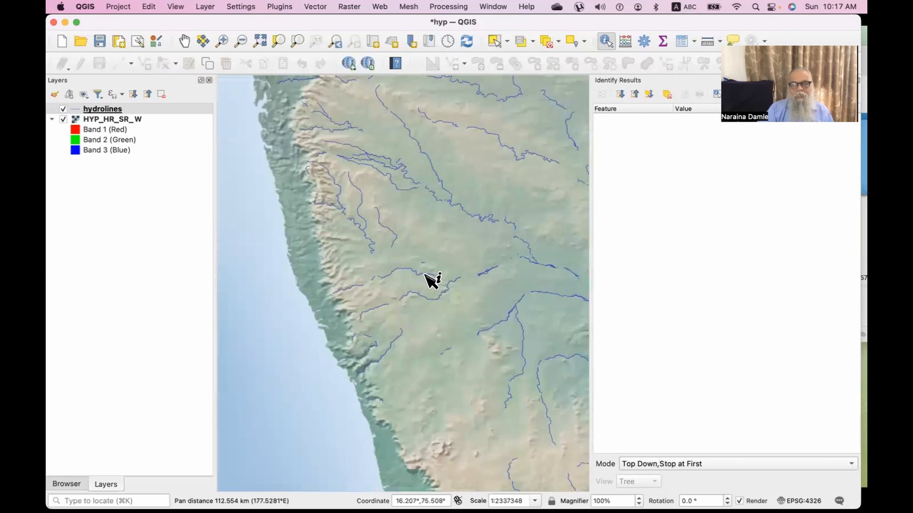
scroll(506, 286, up, 2)
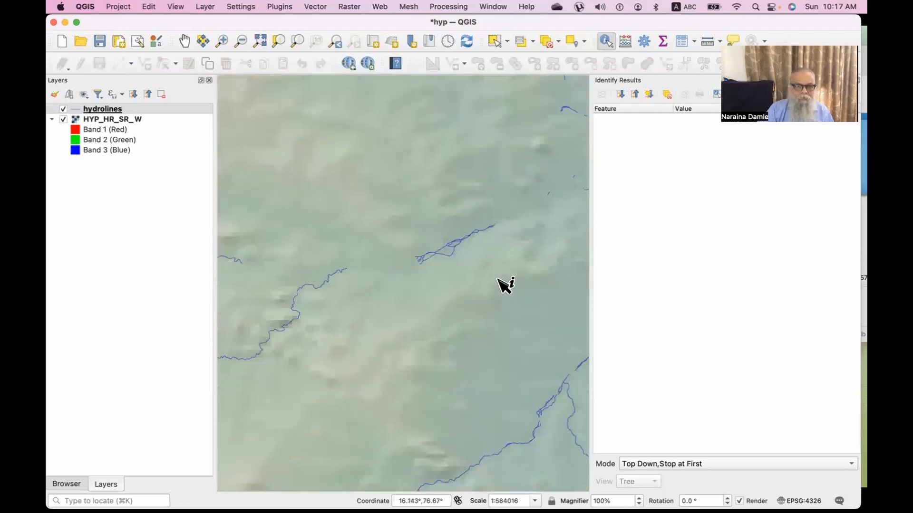
scroll(505, 285, down, 1)
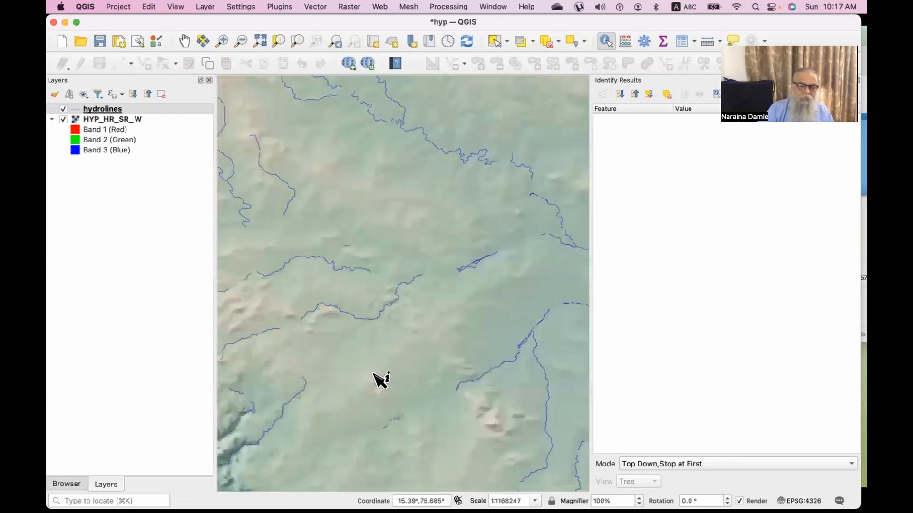
scroll(374, 375, down, 2)
drag(377, 377, 426, 307)
scroll(414, 322, up, 1)
scroll(413, 322, down, 1)
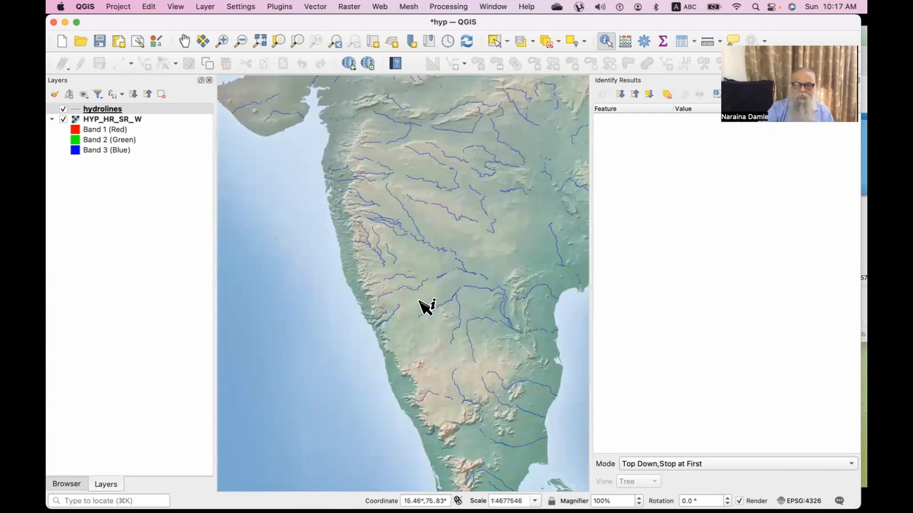
scroll(393, 300, up, 5)
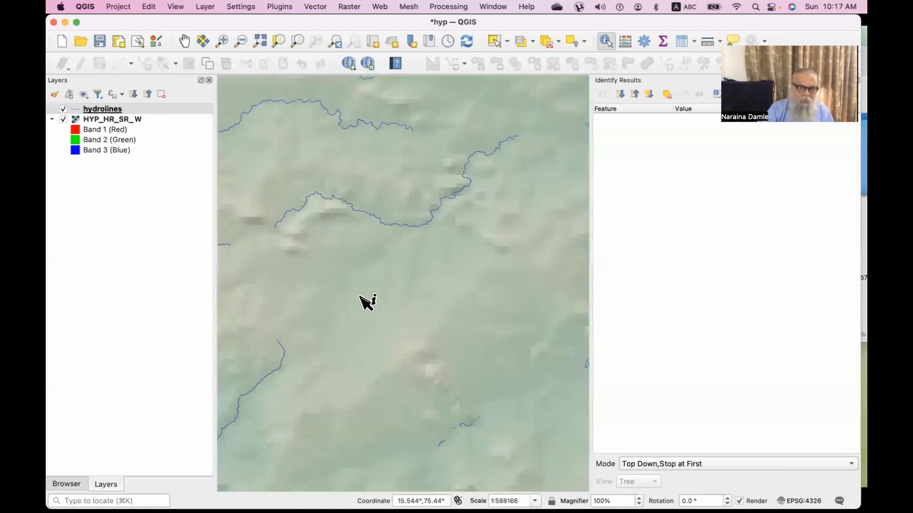
scroll(384, 214, down, 1)
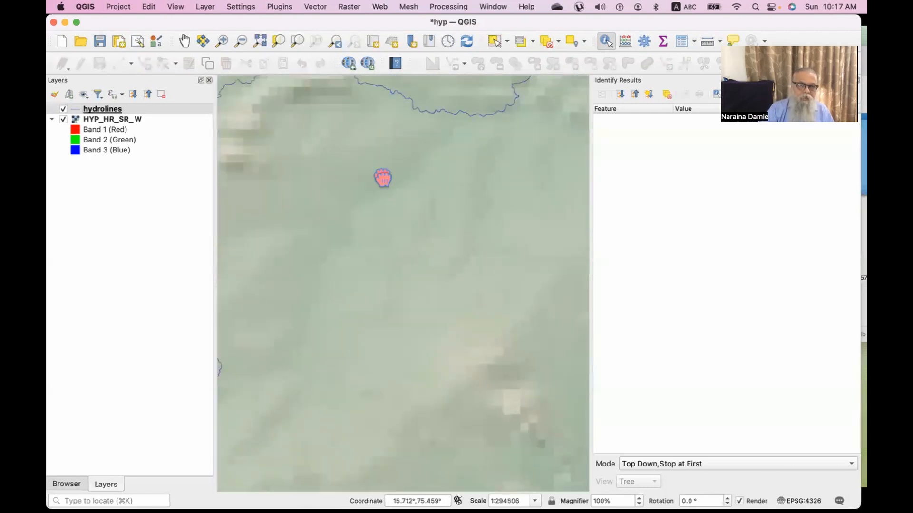
Inspect where individual river lines start and end in the western Deccan, from close up out to the coast
drag(378, 174, 429, 347)
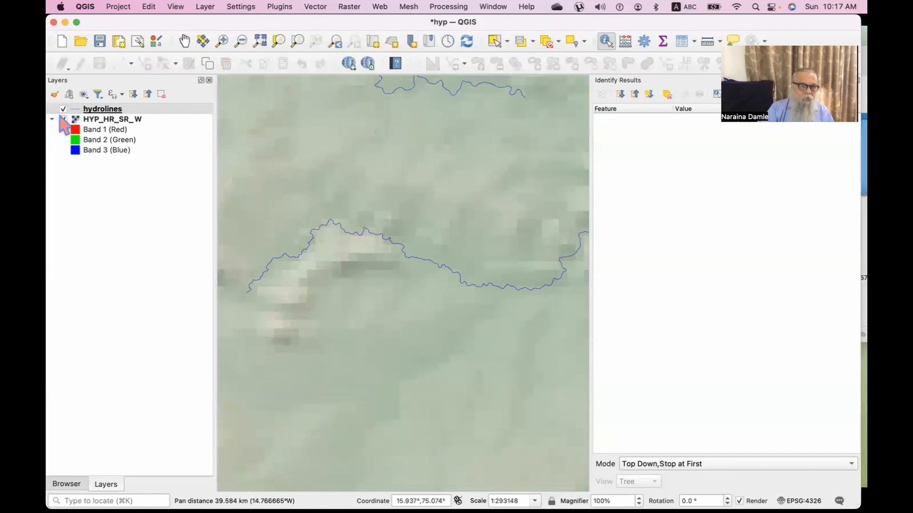
scroll(469, 295, up, 1)
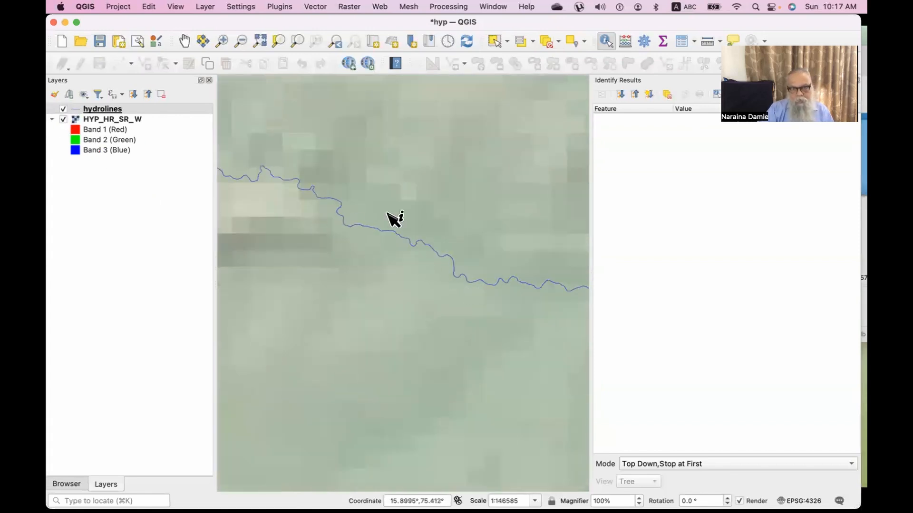
scroll(480, 288, down, 2)
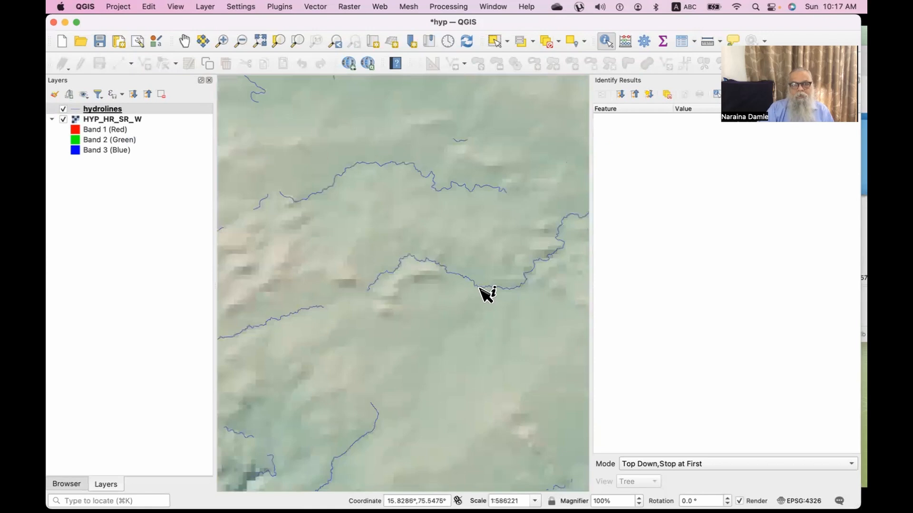
scroll(487, 294, down, 1)
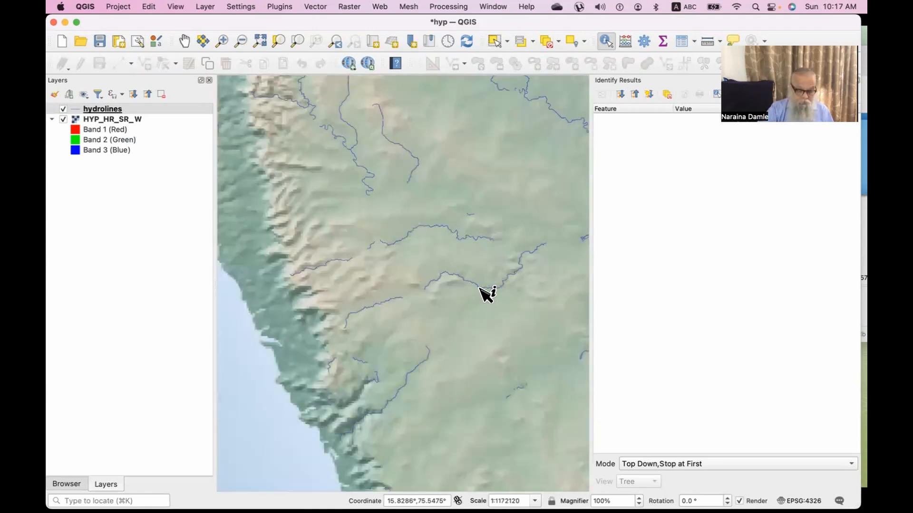
Switch to Finder and examine the files inside hydrolines.gdb in the v108 folder of World_Linear_Water
key(super+Tab)
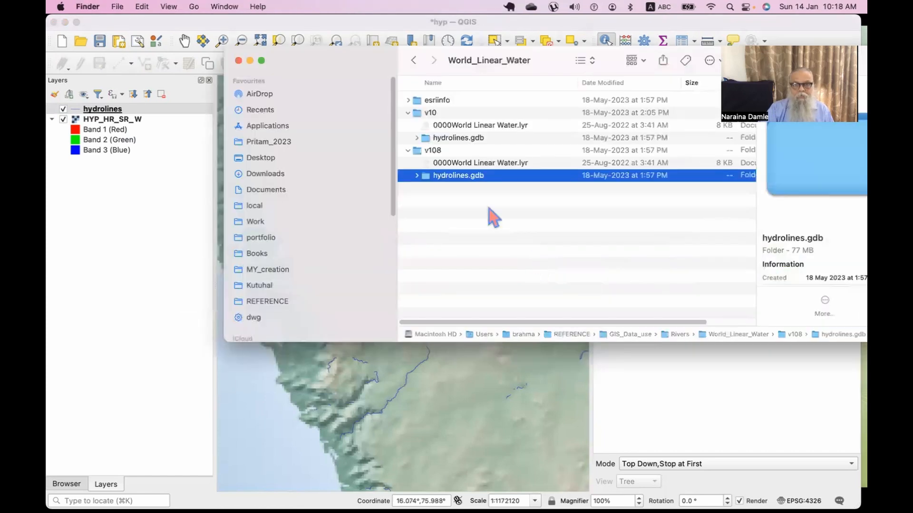
drag(533, 60, 467, 74)
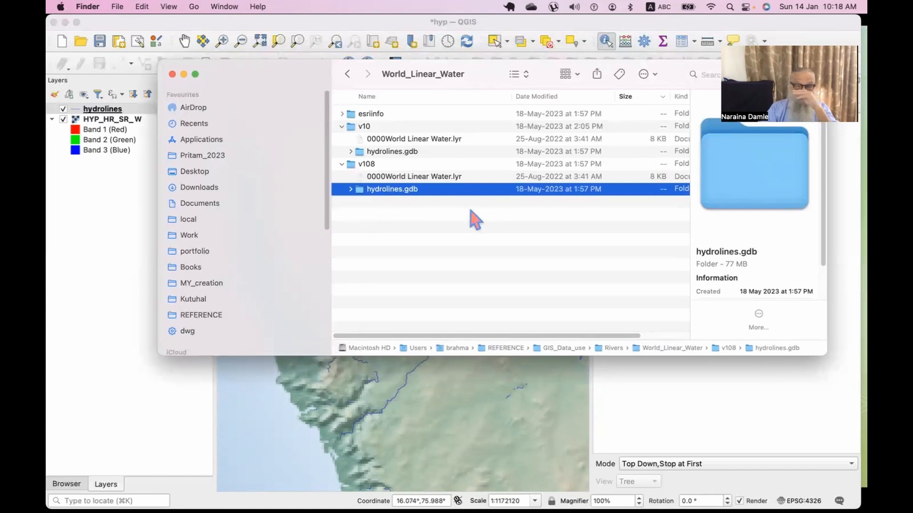
drag(483, 76, 445, 91)
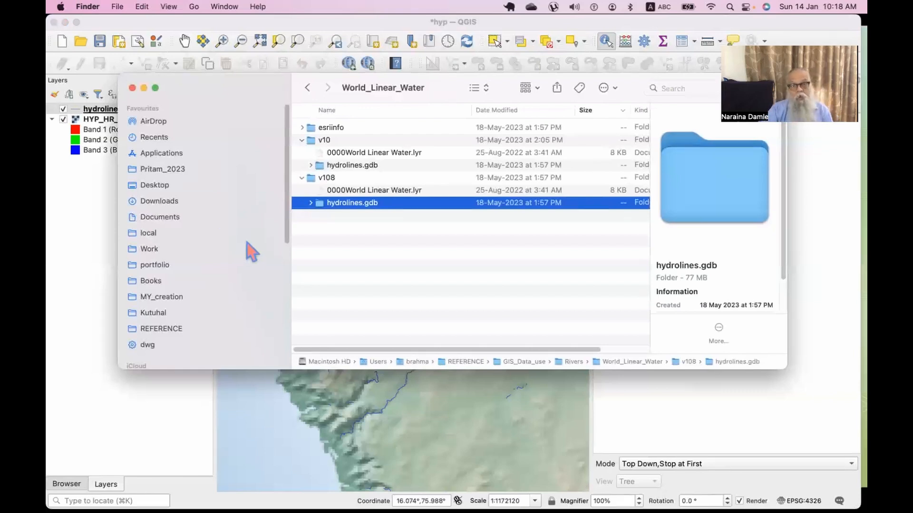
click(311, 204)
scroll(409, 295, down, 4)
scroll(411, 294, down, 5)
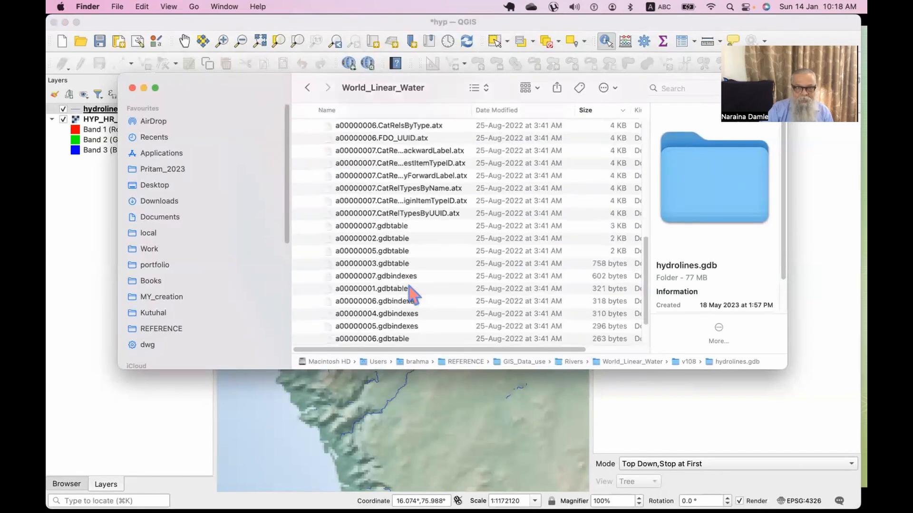
scroll(411, 295, down, 2)
scroll(412, 295, up, 10)
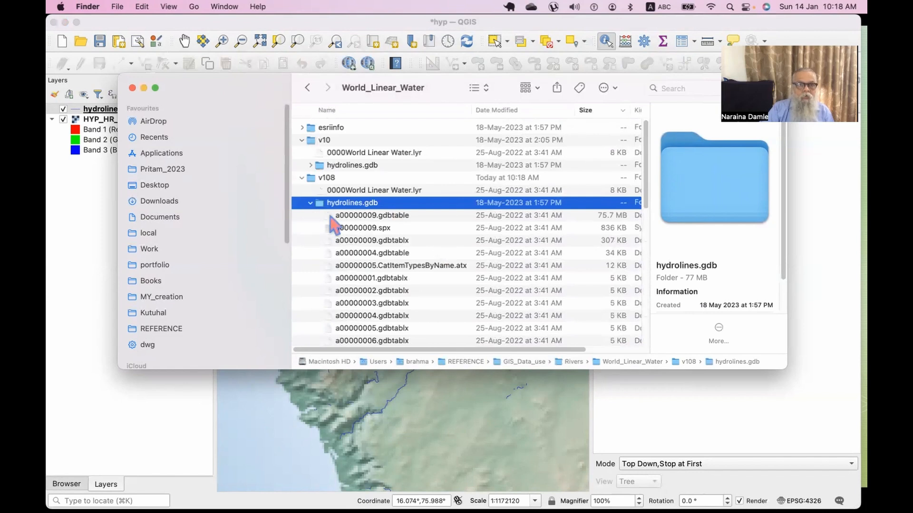
click(311, 203)
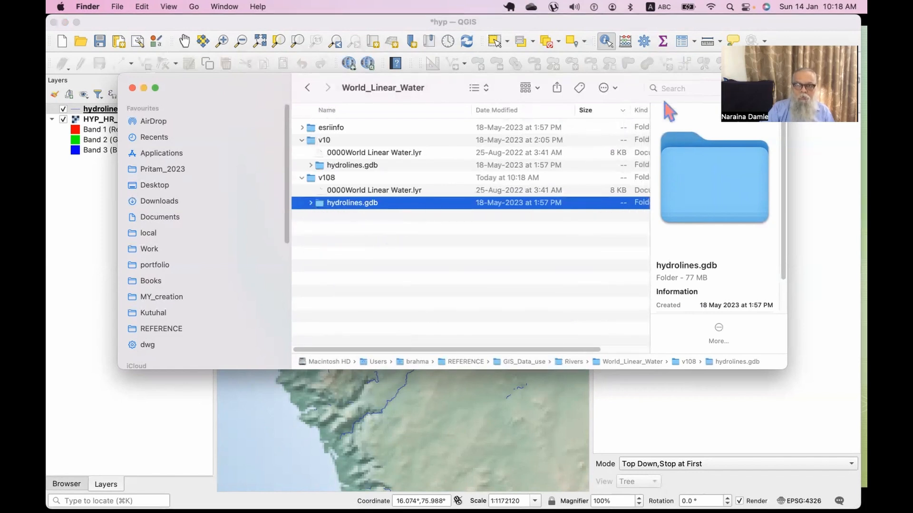
Search this Mac for file names containing "hydro" and look through the matches
click(677, 89)
text(h)
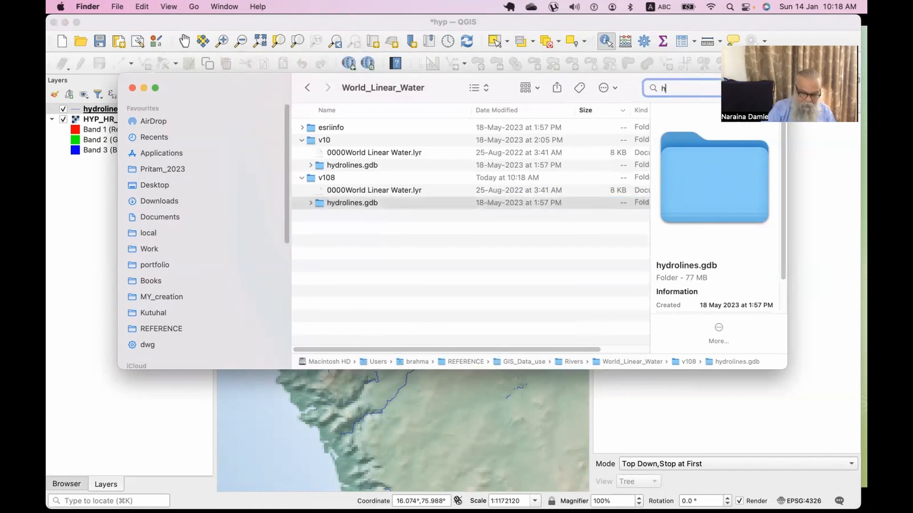
text(ydro)
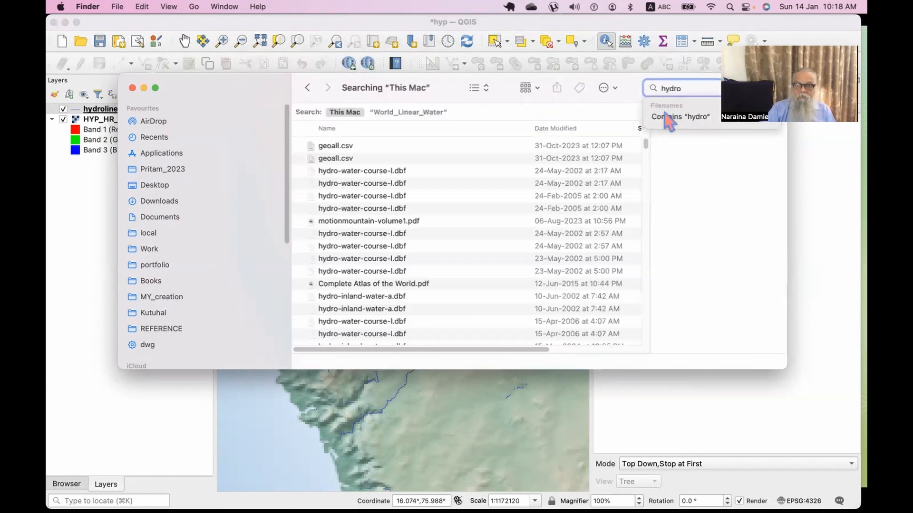
click(665, 116)
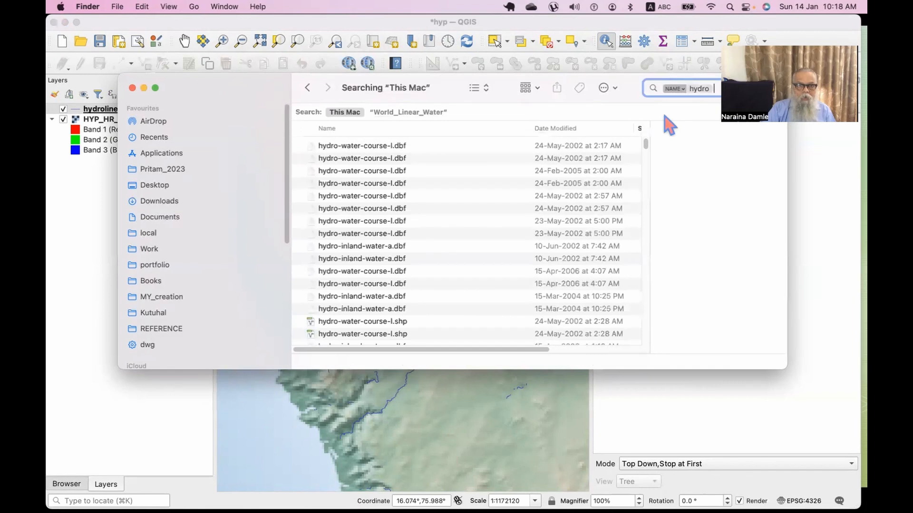
scroll(518, 249, down, 5)
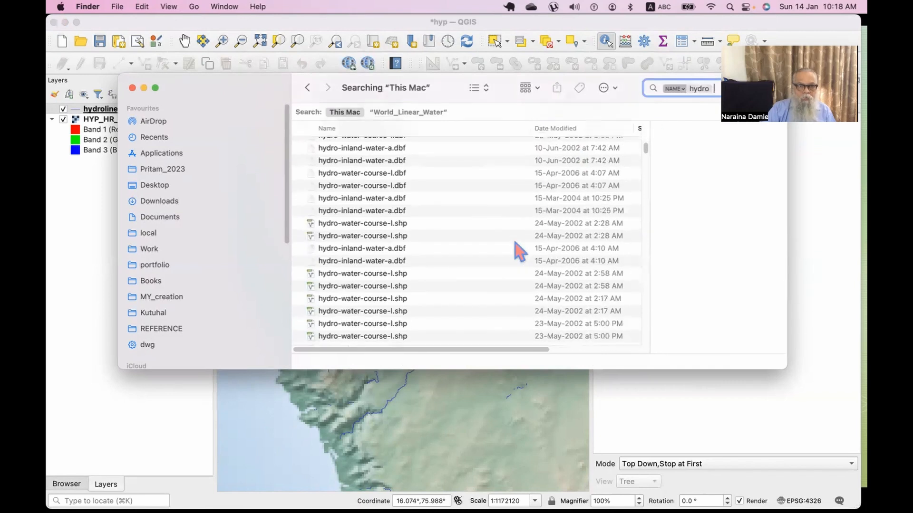
scroll(520, 250, up, 5)
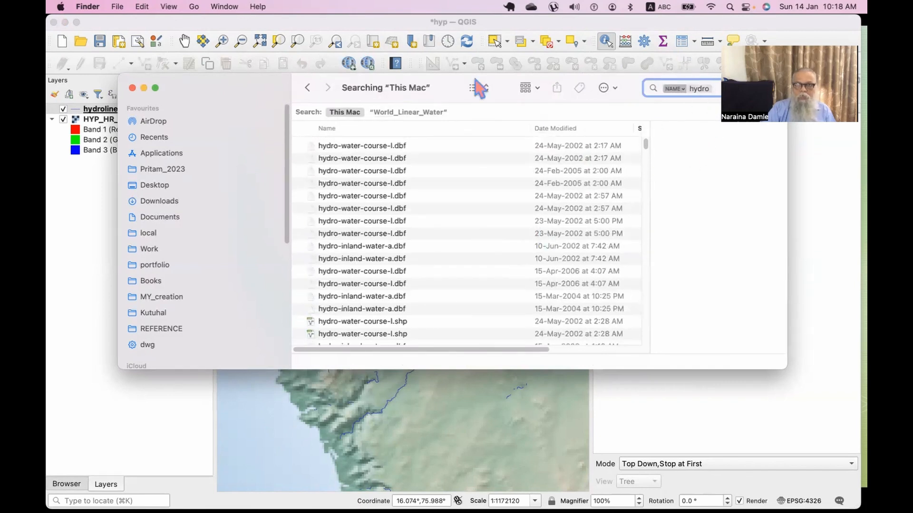
drag(444, 94, 352, 96)
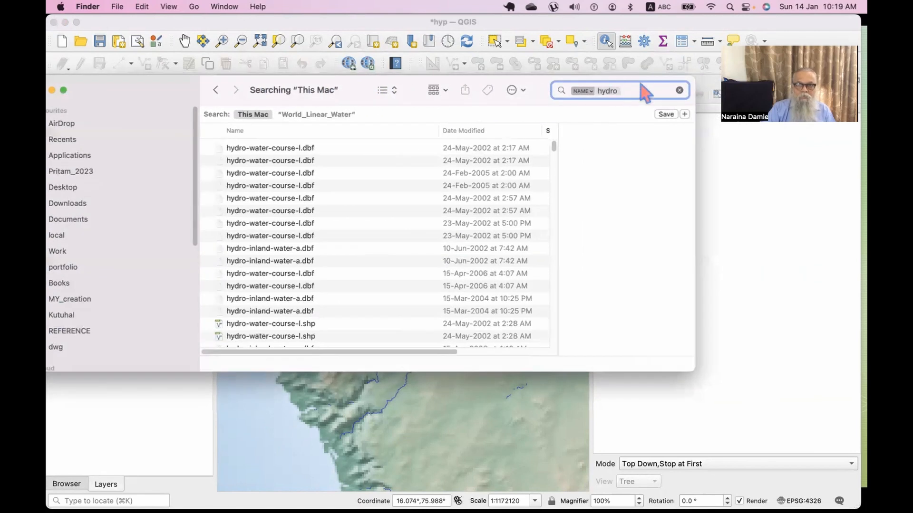
Narrow the search to file names also containing "poly", on this Mac and within the World_Linear_Water folder
click(645, 93)
click(637, 90)
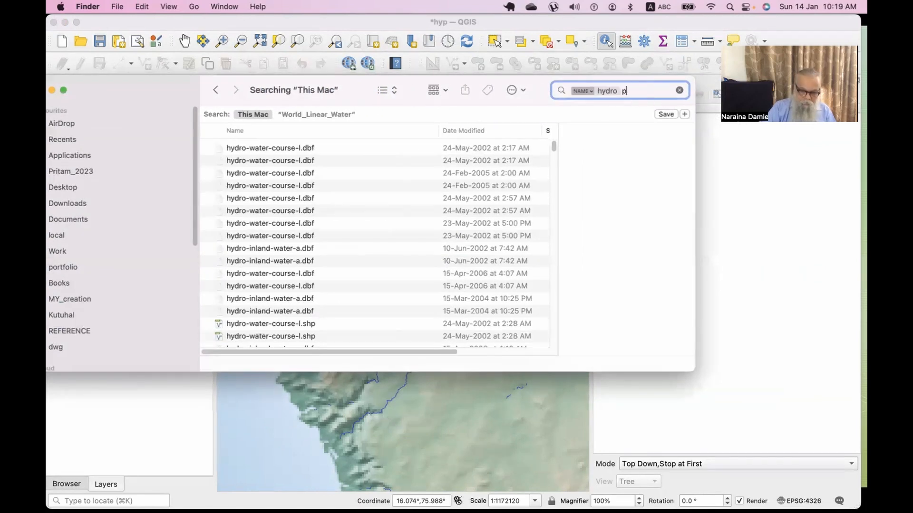
text(poly)
click(618, 122)
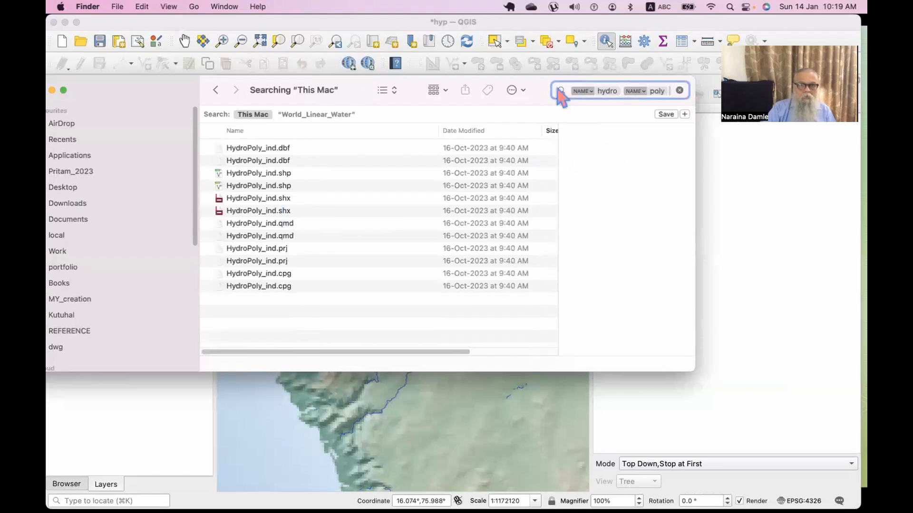
drag(373, 97, 485, 91)
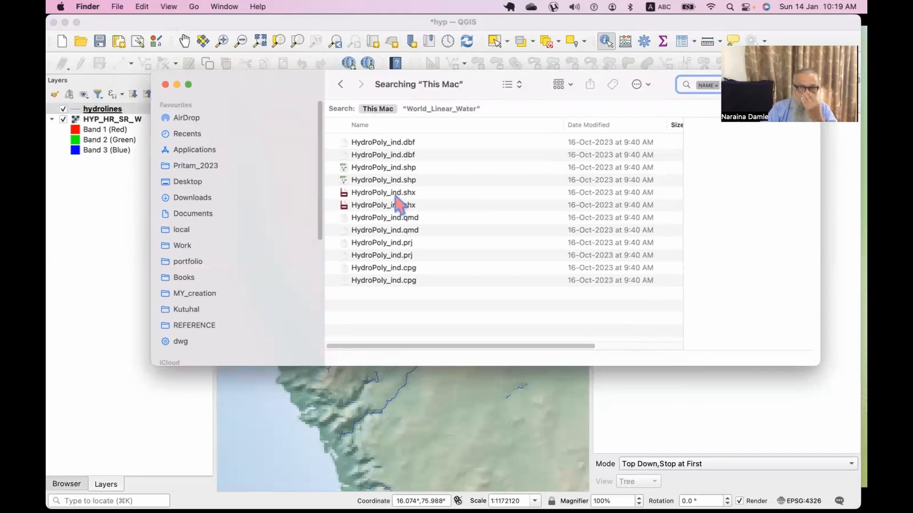
click(424, 109)
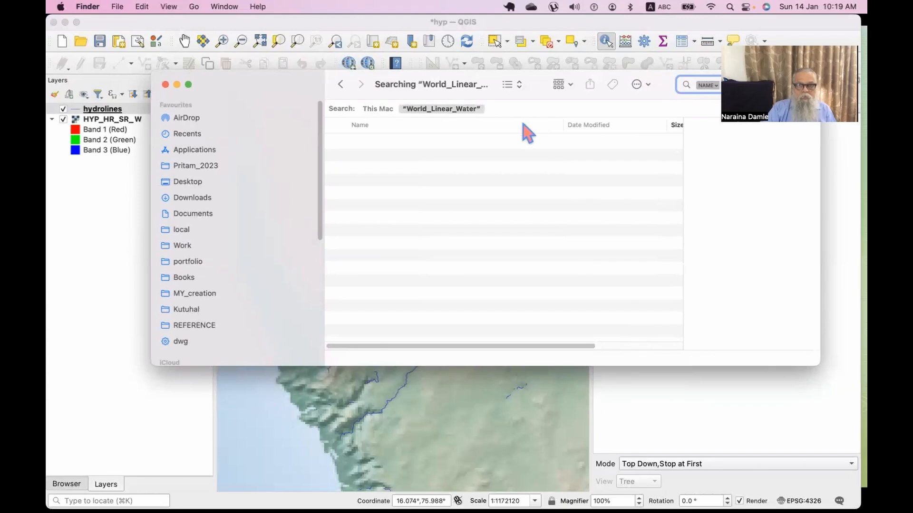
drag(535, 78, 441, 82)
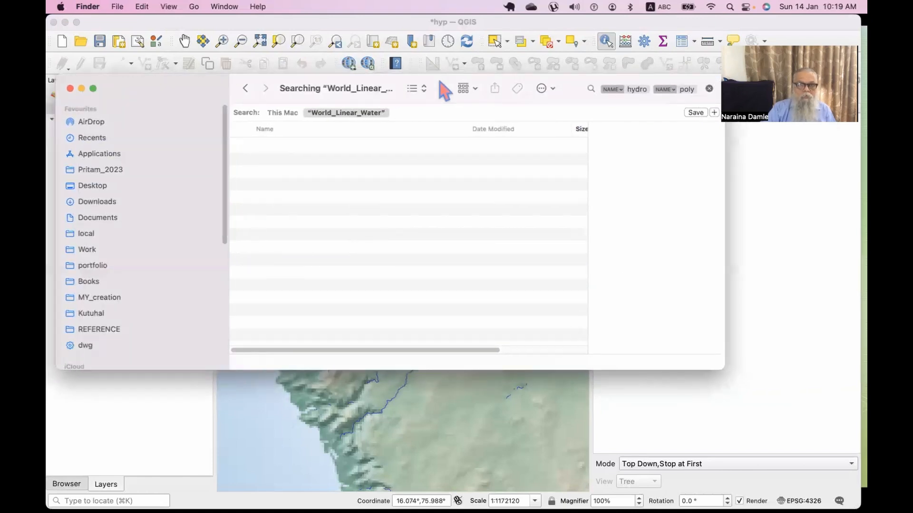
Leave the search, go up from World_Linear_Water to the Rivers folder and expand World_Water_Bodies
click(243, 89)
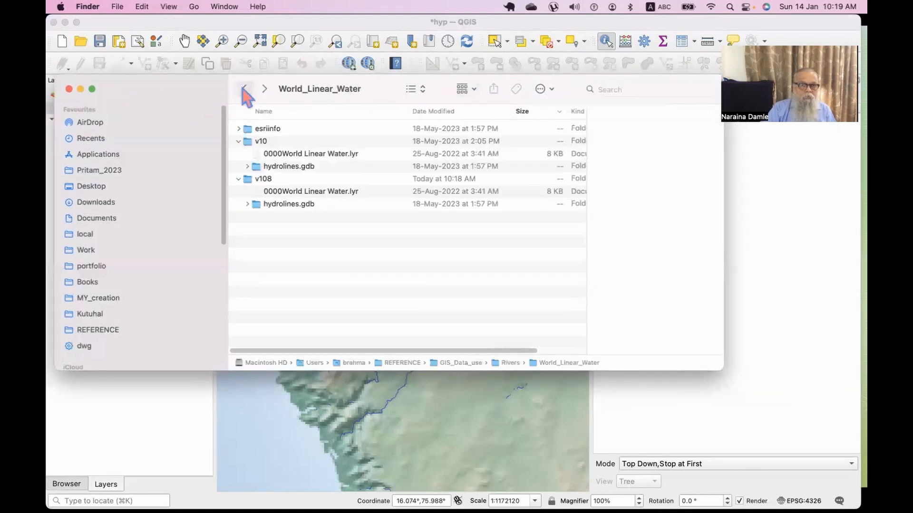
click(238, 129)
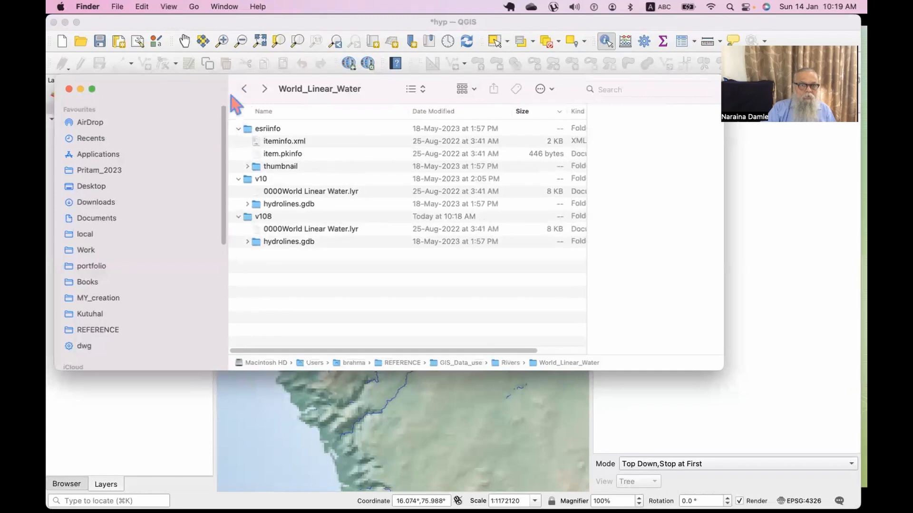
click(244, 91)
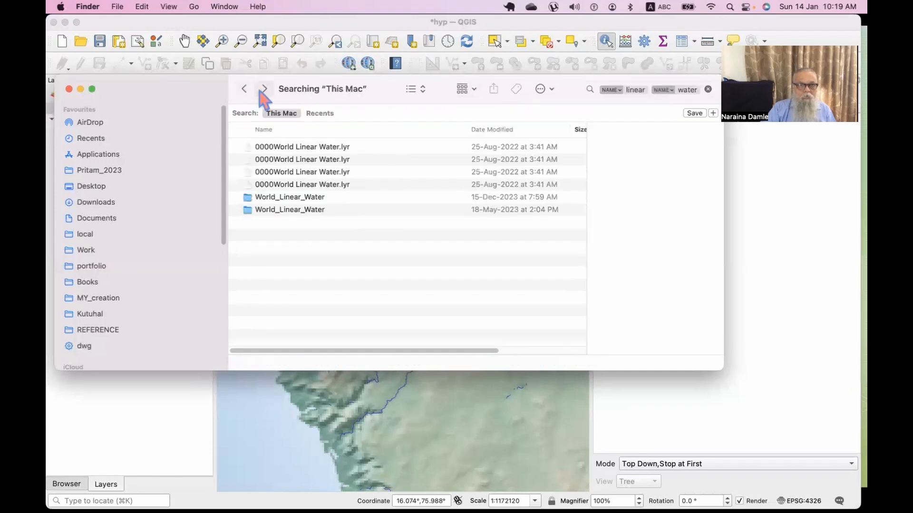
click(263, 91)
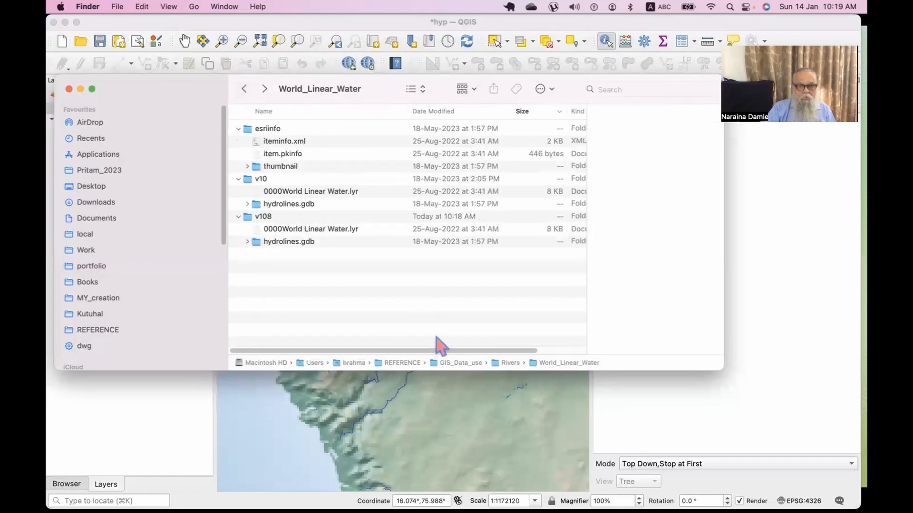
double_click(508, 363)
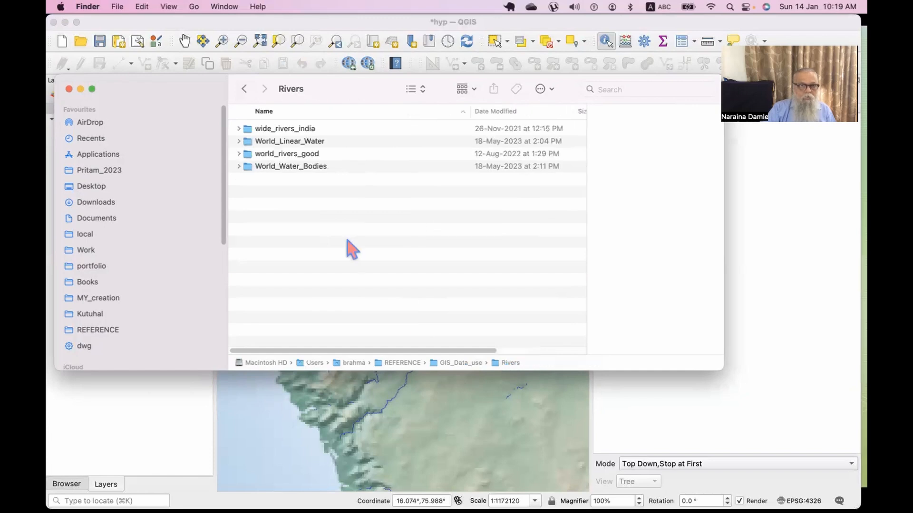
click(238, 167)
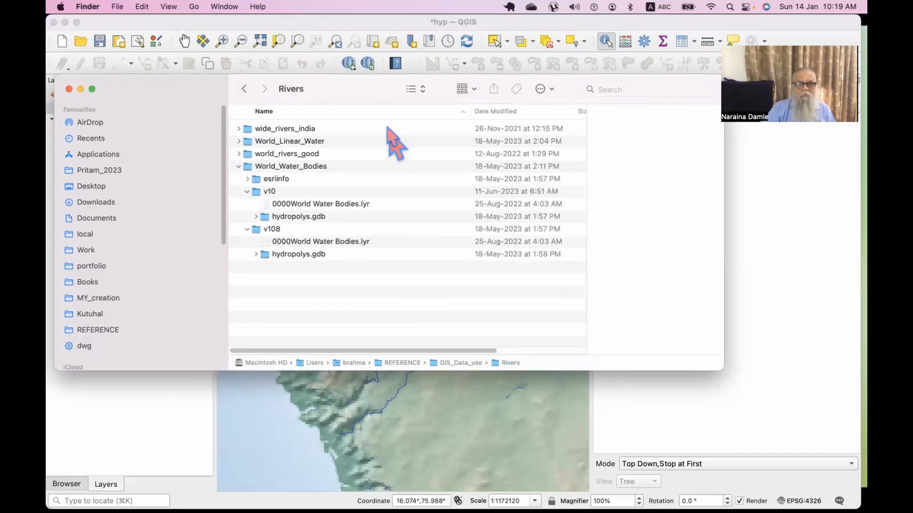
Add hydropolys.gdb from the v108 folder of World_Water_Bodies to the QGIS project as a layer
drag(355, 102, 683, 74)
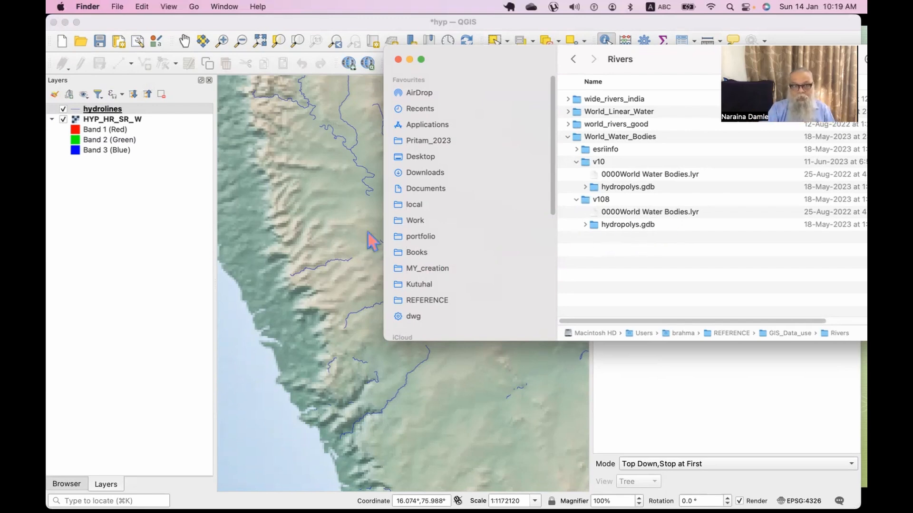
click(595, 227)
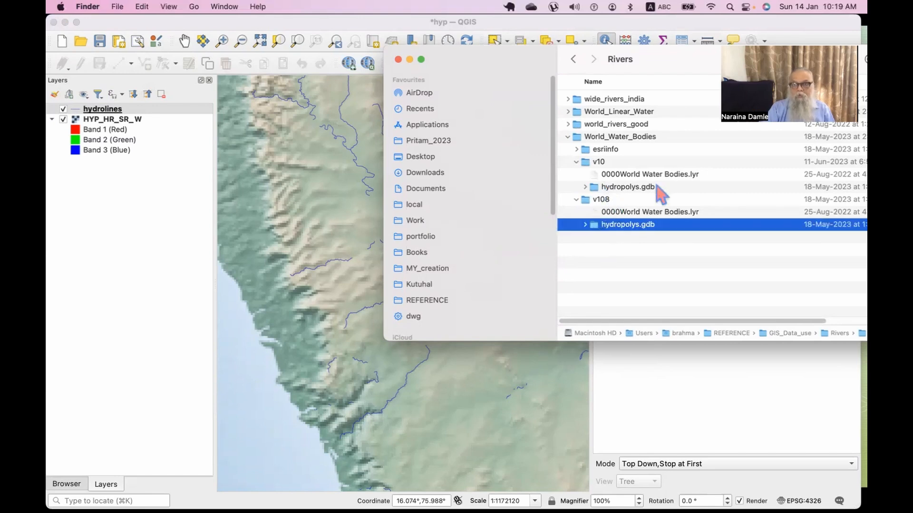
drag(595, 227, 82, 230)
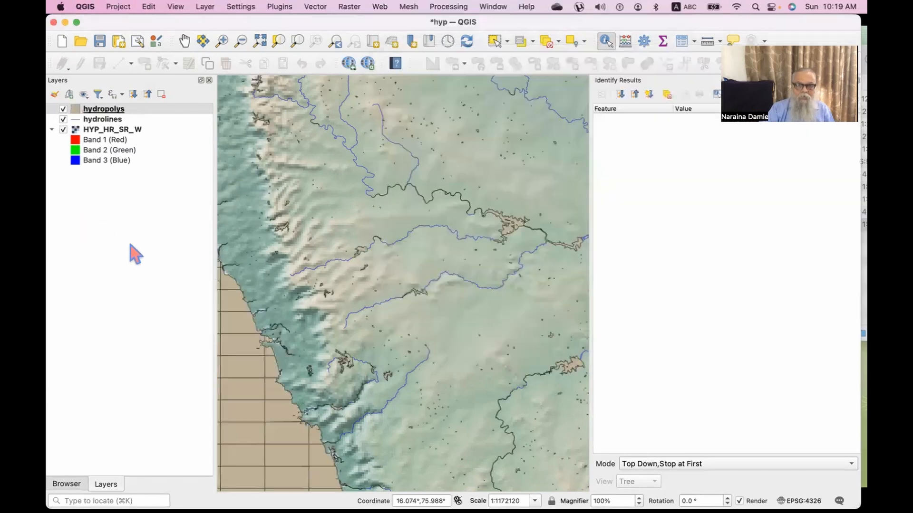
Examine the hydropolys water bodies close up around the large reservoir where the river lines meet
right_click(98, 114)
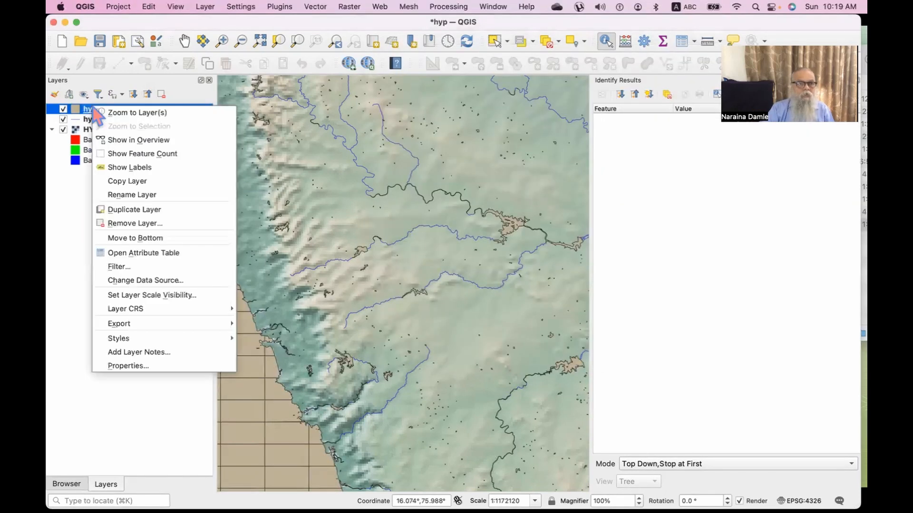
click(530, 242)
scroll(527, 244, up, 2)
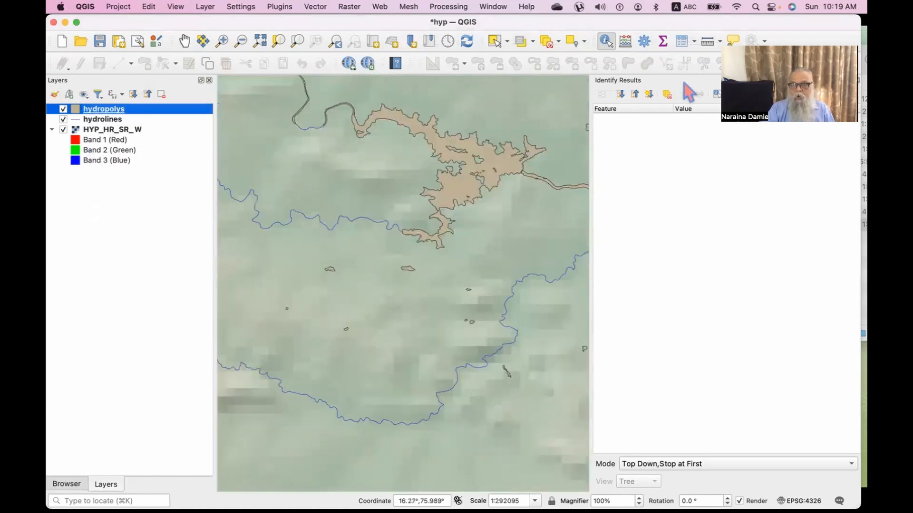
Close the Identify Results panel to give the map more room
drag(809, 36, 758, 138)
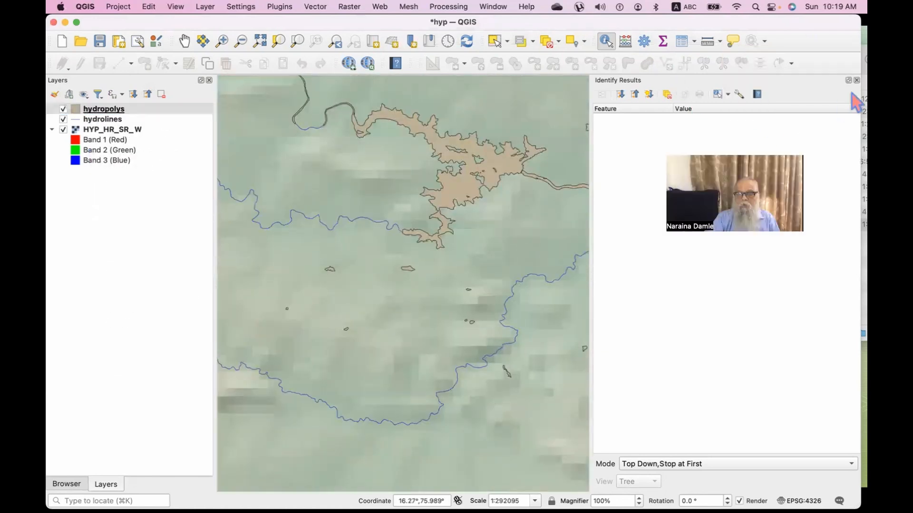
click(856, 81)
click(482, 362)
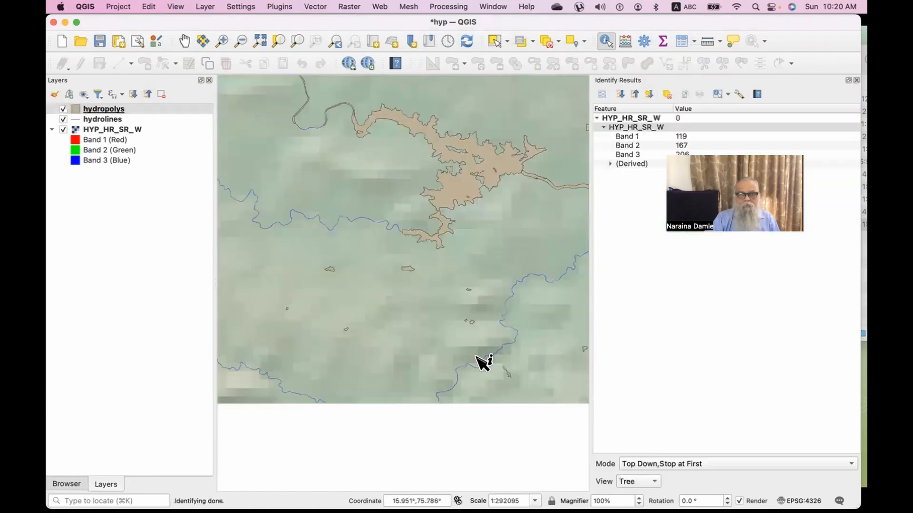
click(856, 80)
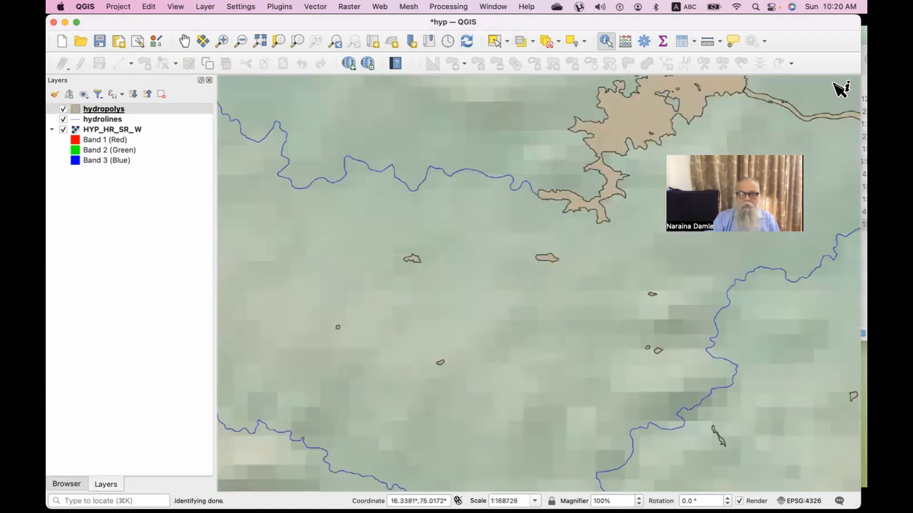
Open the hydropolys layer's symbology and set its Simple Fill colour to the first saved custom blue
drag(628, 243, 526, 343)
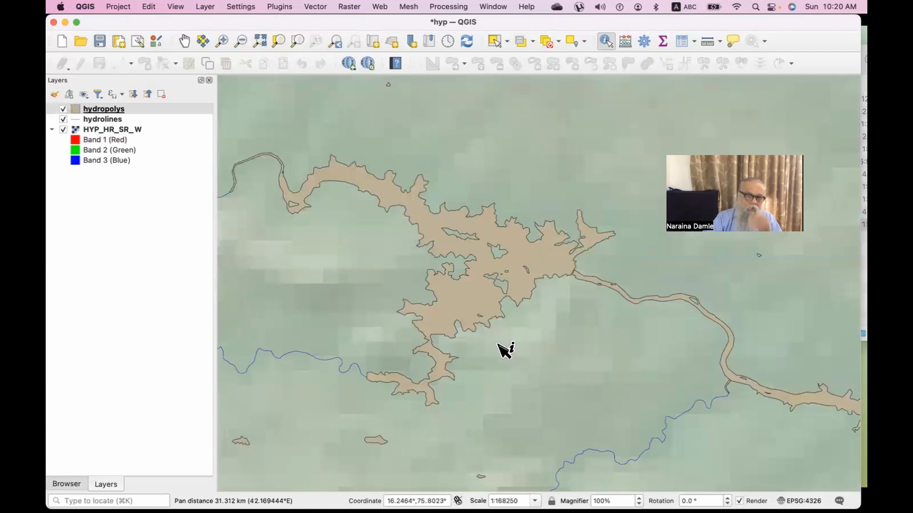
scroll(503, 351, down, 1)
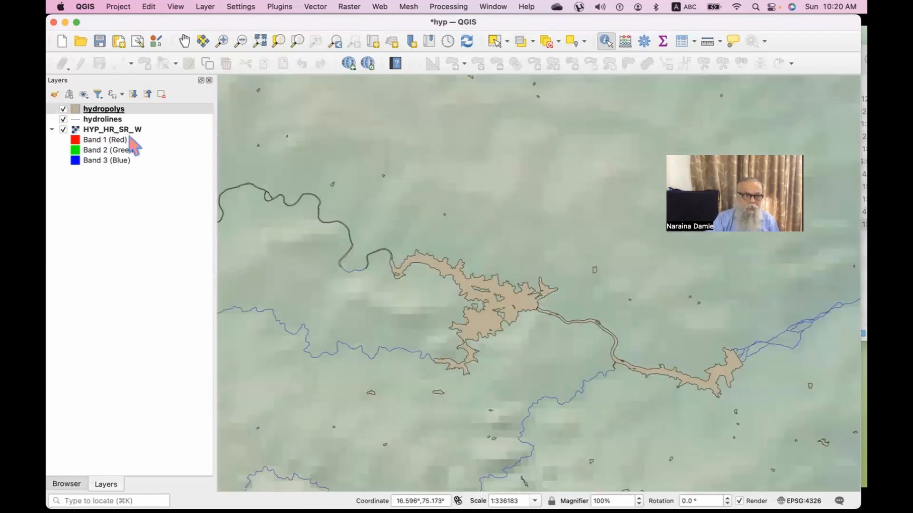
right_click(96, 112)
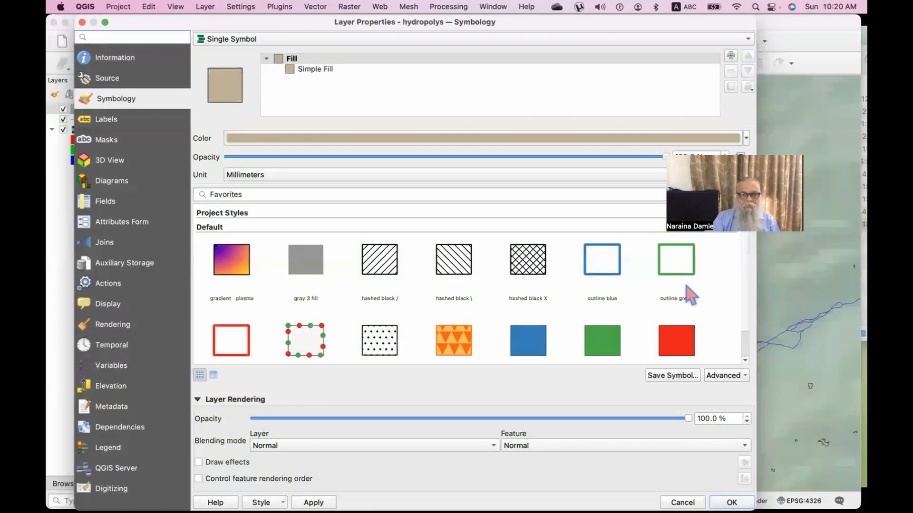
click(287, 70)
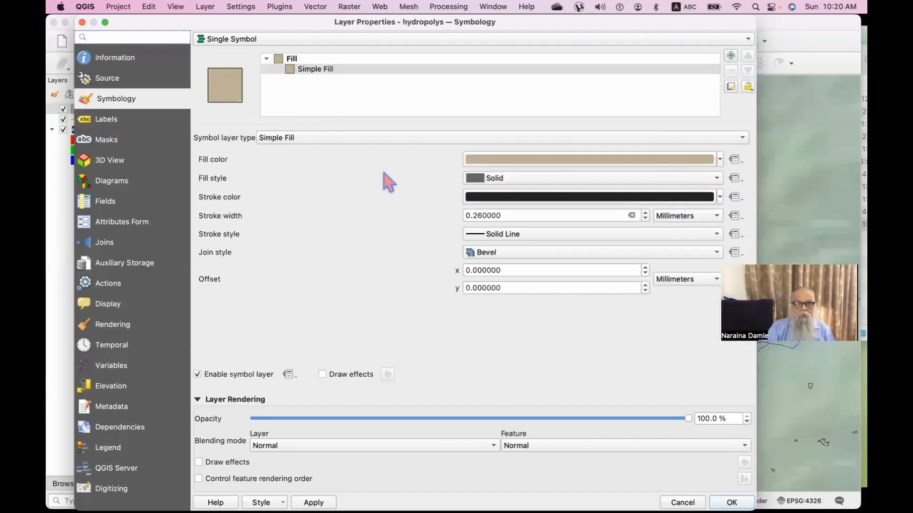
click(679, 162)
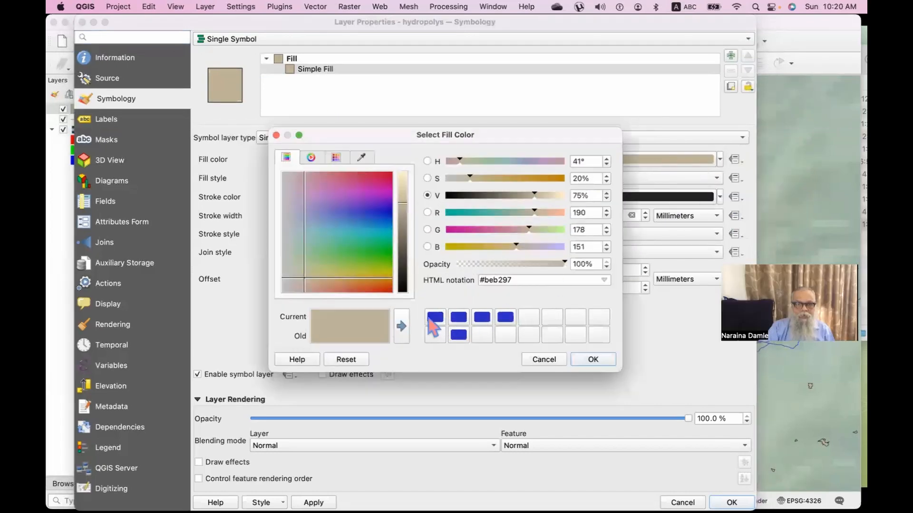
click(434, 317)
click(592, 359)
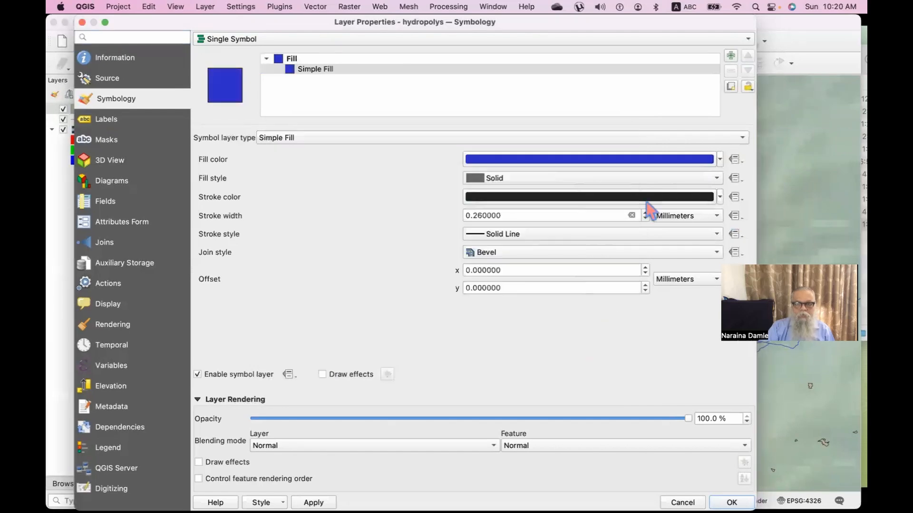
click(689, 199)
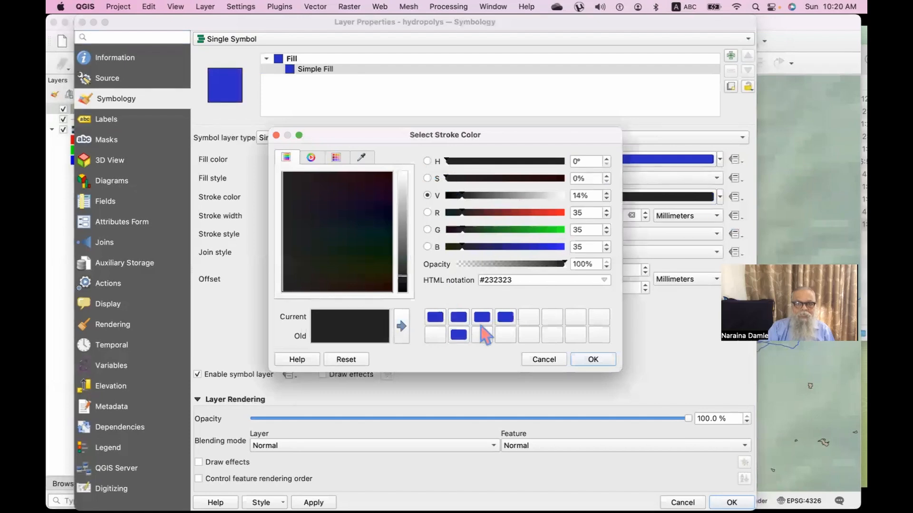
click(562, 362)
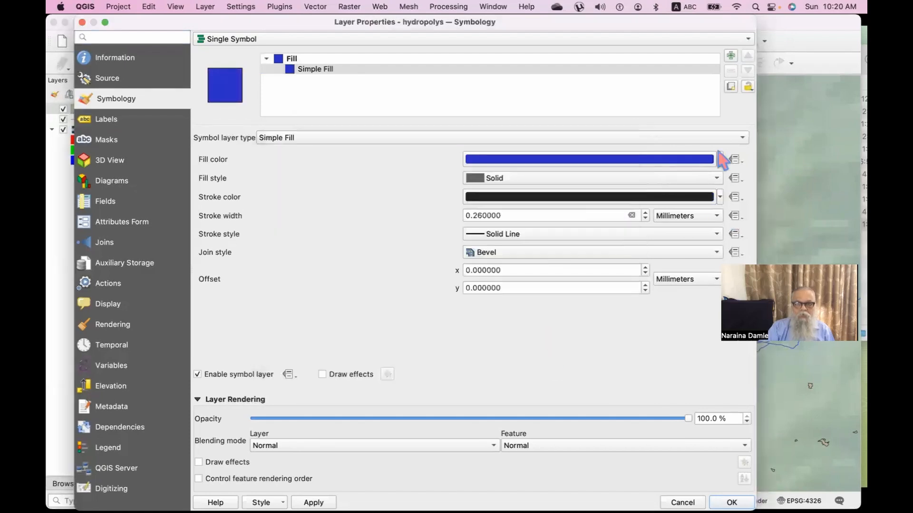
click(659, 184)
click(757, 184)
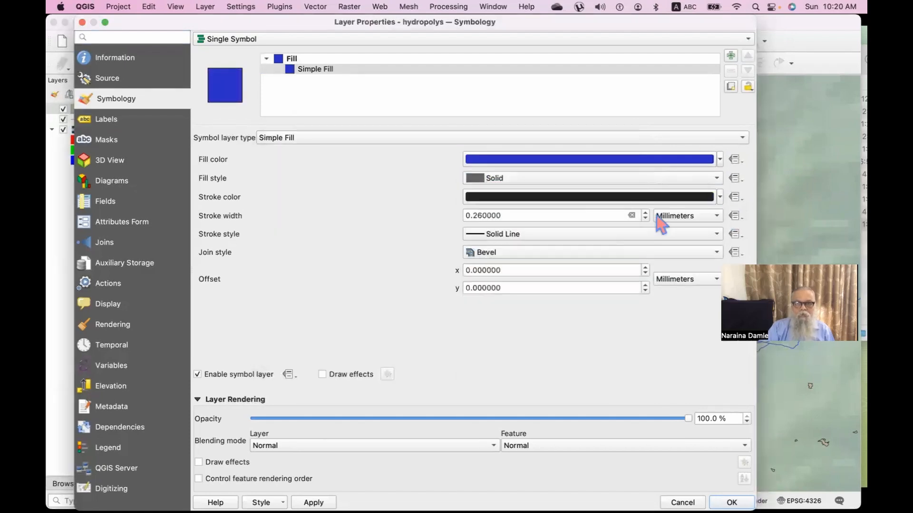
Set the hydropolys Simple Fill to a transparent stroke and apply the layer style
click(291, 70)
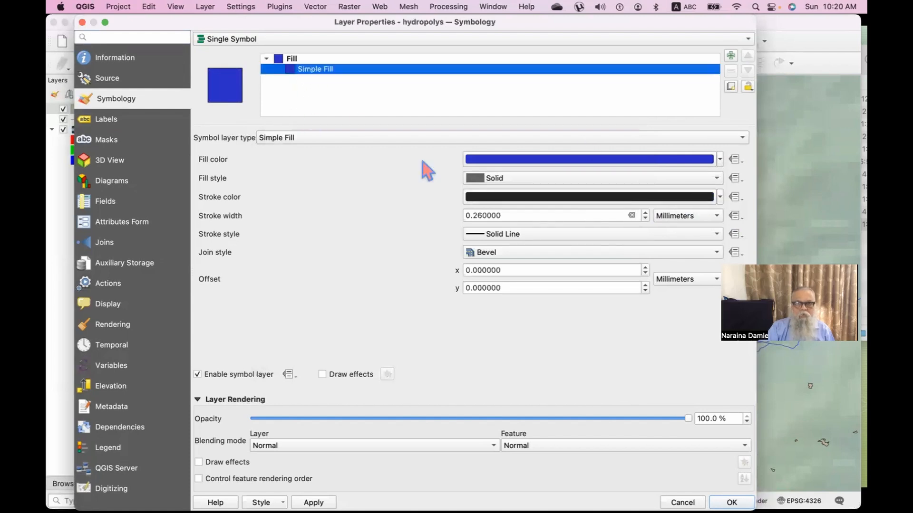
click(720, 199)
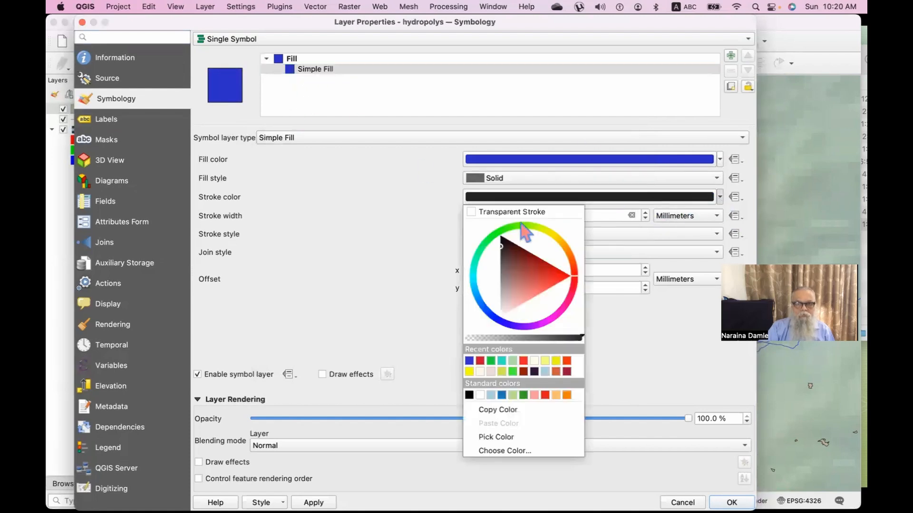
click(472, 215)
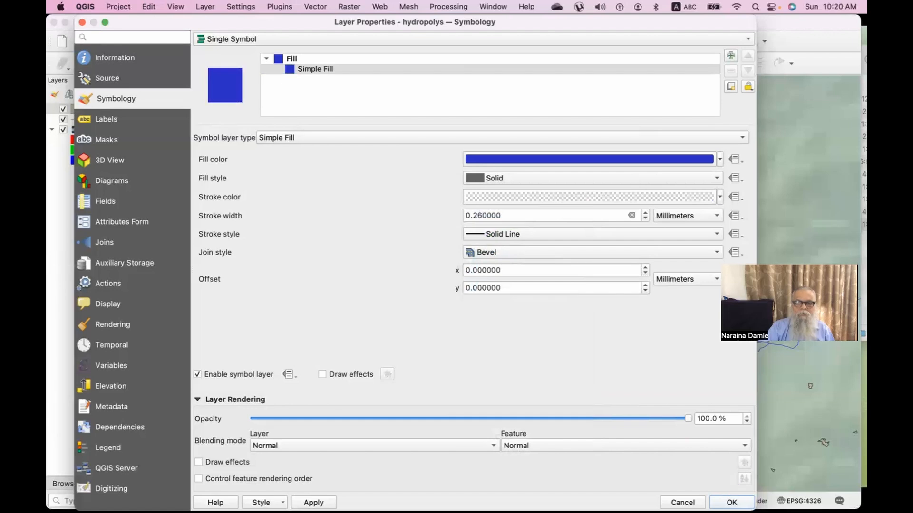
click(731, 503)
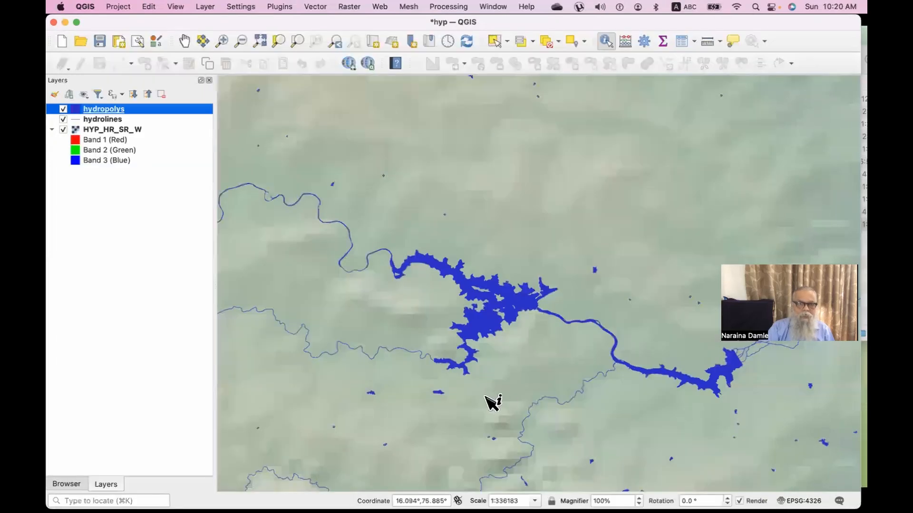
View the map at full extent and examine the blue water bodies over southern and central India
click(260, 42)
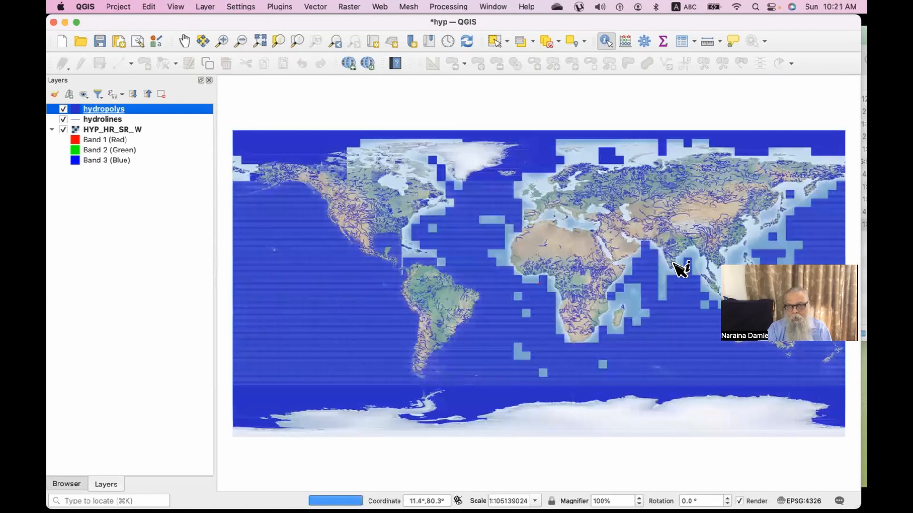
scroll(681, 269, up, 2)
scroll(681, 269, up, 1)
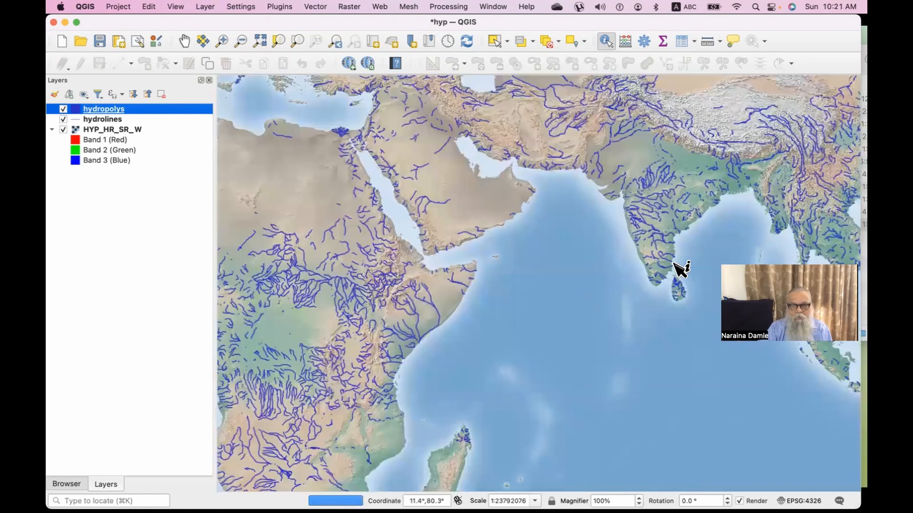
scroll(675, 264, up, 3)
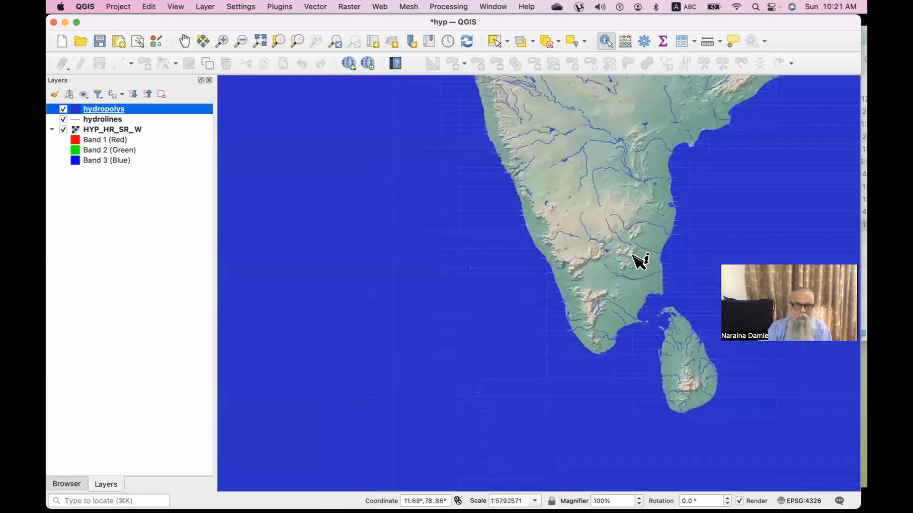
drag(641, 260, 484, 430)
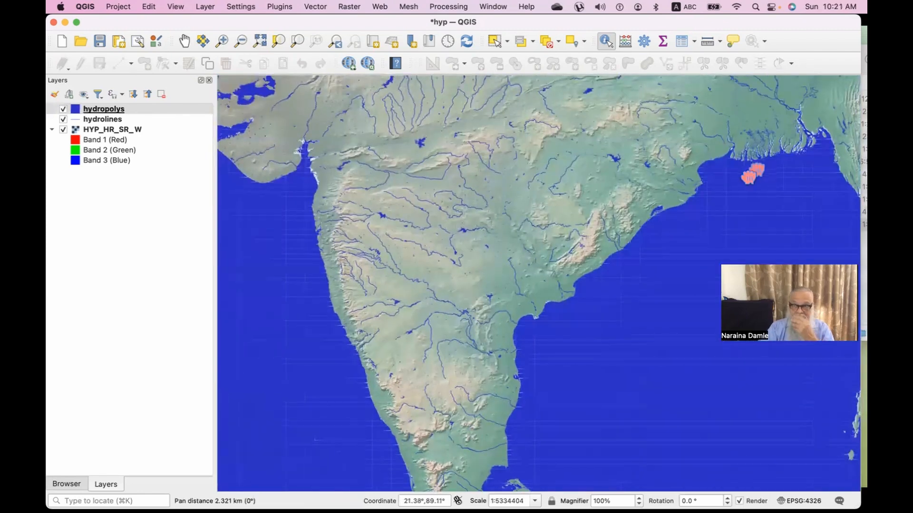
Examine the river channels and water bodies of the delta at the head of the Bay of Bengal at several scales
drag(761, 142, 607, 251)
scroll(610, 259, up, 5)
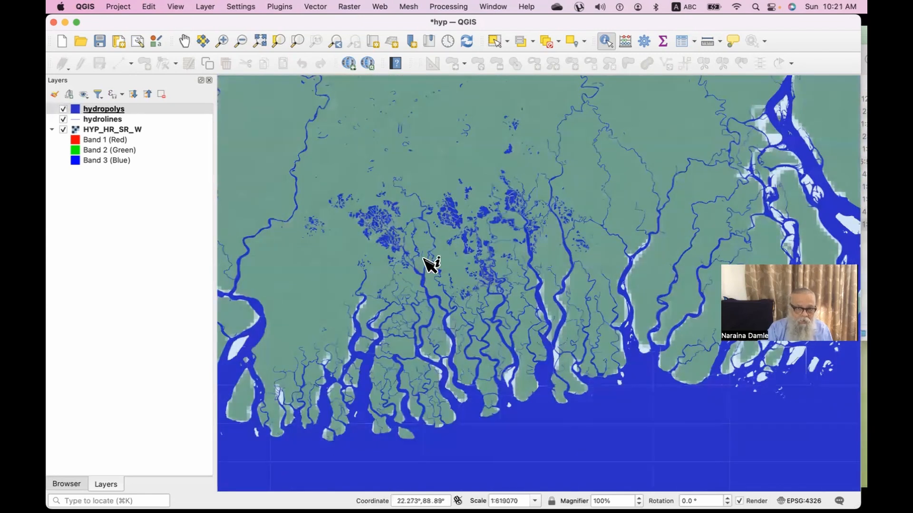
scroll(398, 256, up, 1)
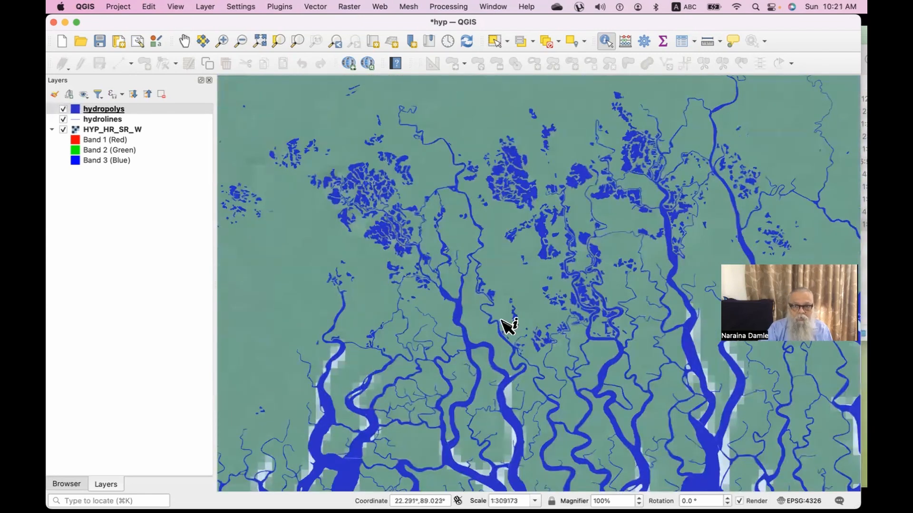
scroll(505, 325, down, 1)
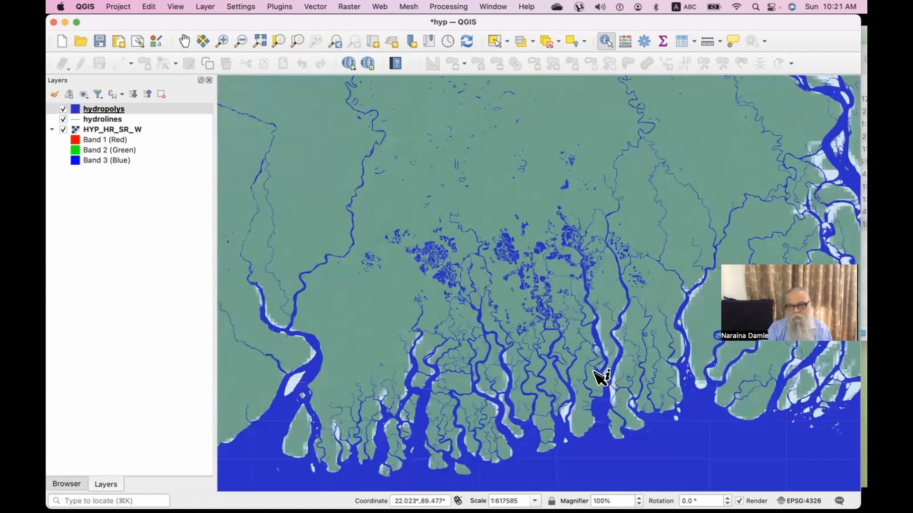
scroll(601, 377, down, 1)
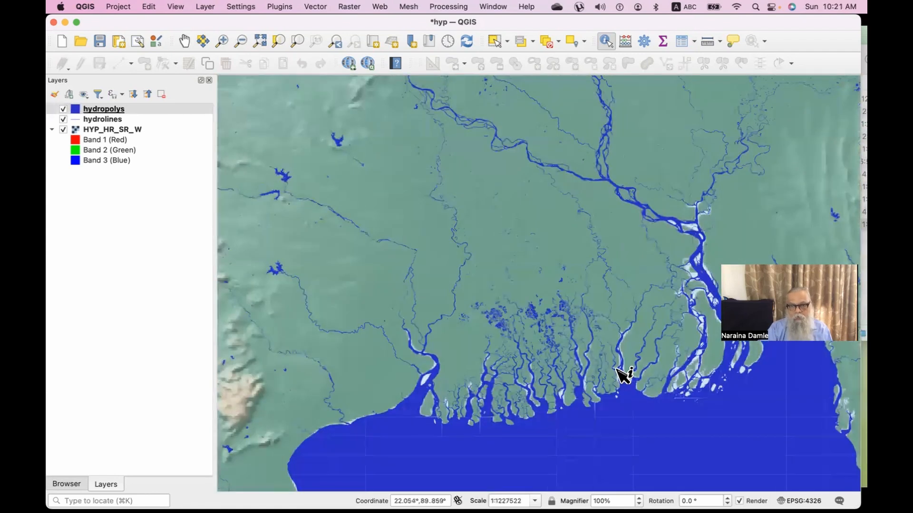
drag(619, 373, 552, 328)
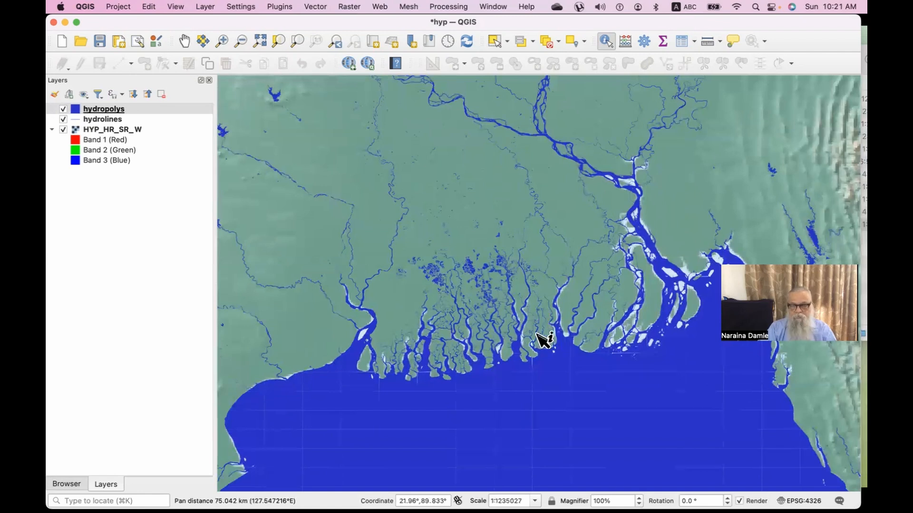
scroll(520, 314, up, 1)
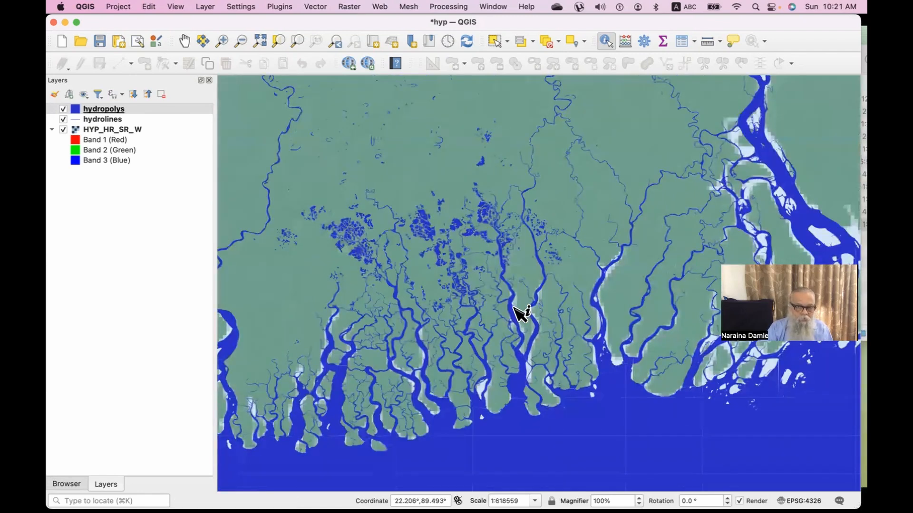
scroll(511, 354, down, 1)
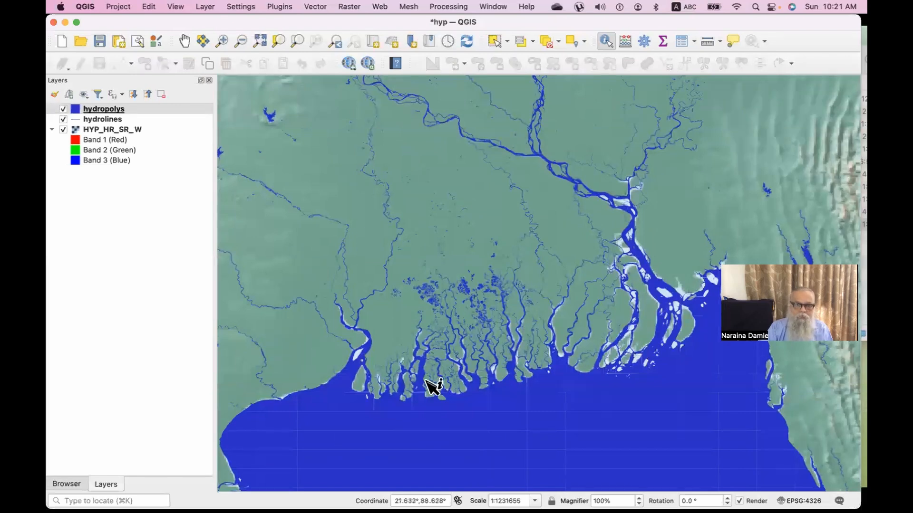
scroll(542, 335, down, 1)
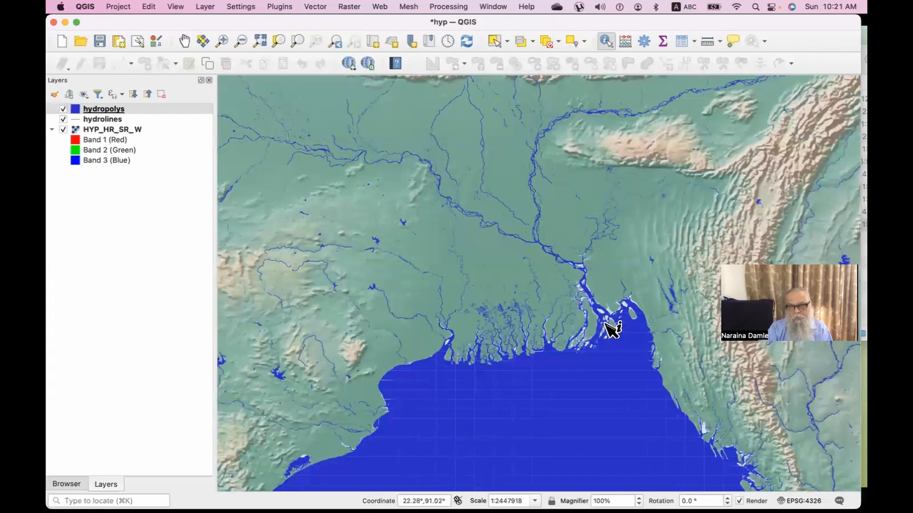
scroll(606, 324, up, 1)
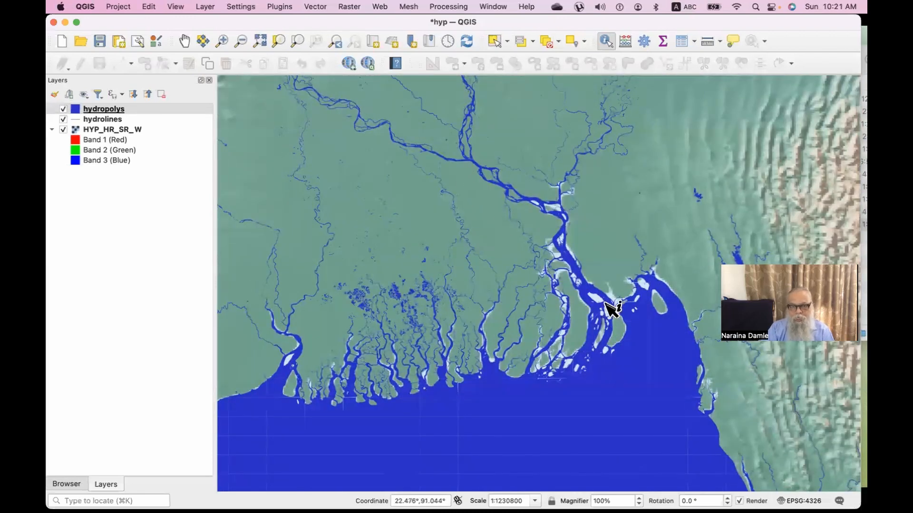
scroll(389, 355, up, 2)
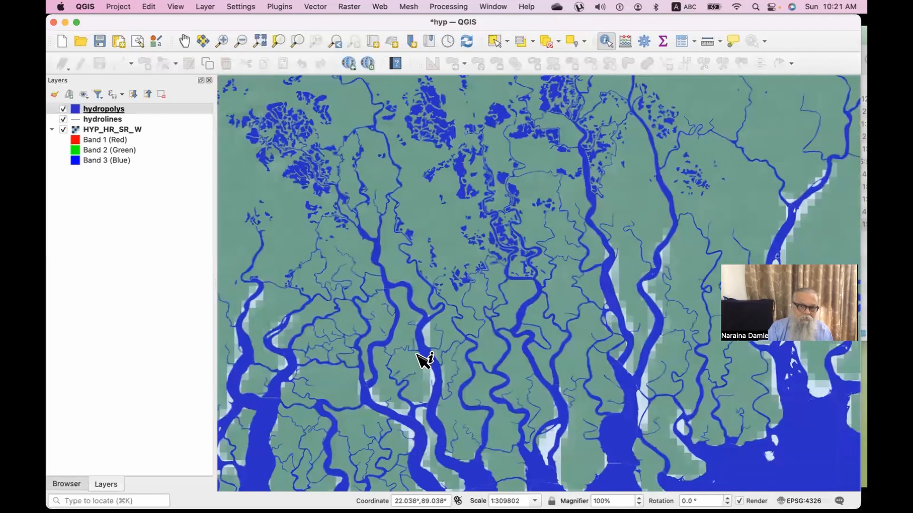
Return to peninsular India and compare the water layers with the HYP_HR_SR_W relief hidden and shown again
scroll(489, 197, down, 6)
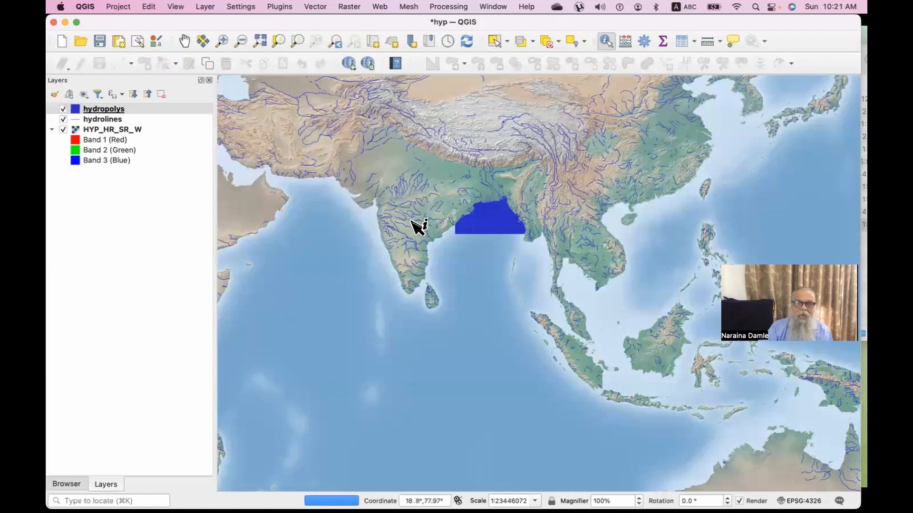
scroll(414, 224, up, 3)
drag(410, 300, 487, 352)
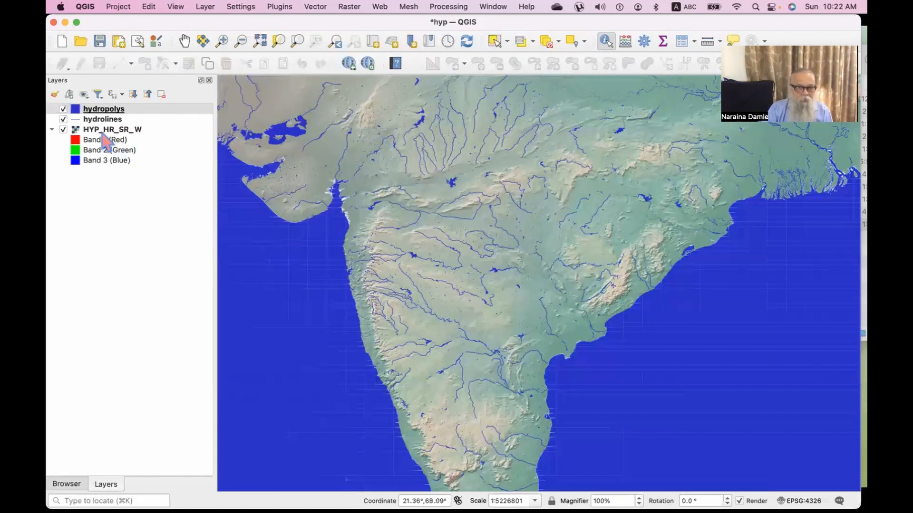
click(63, 129)
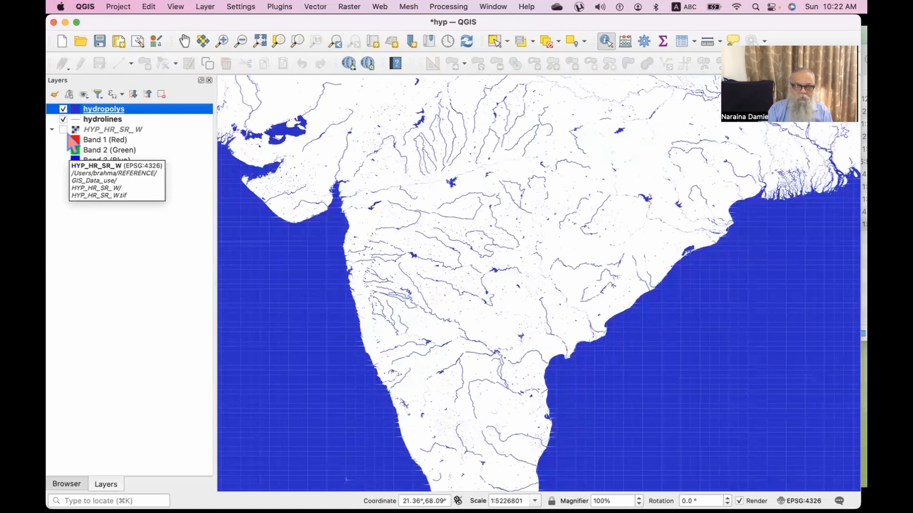
click(64, 130)
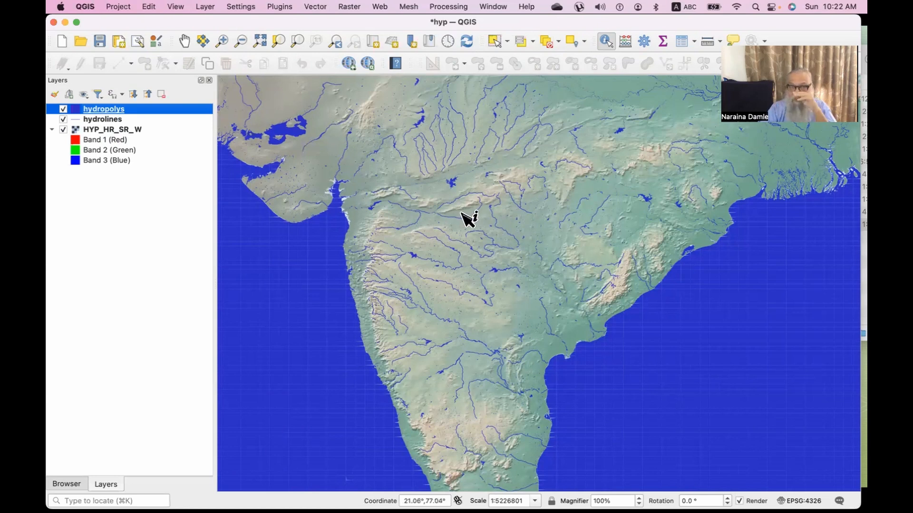
click(117, 7)
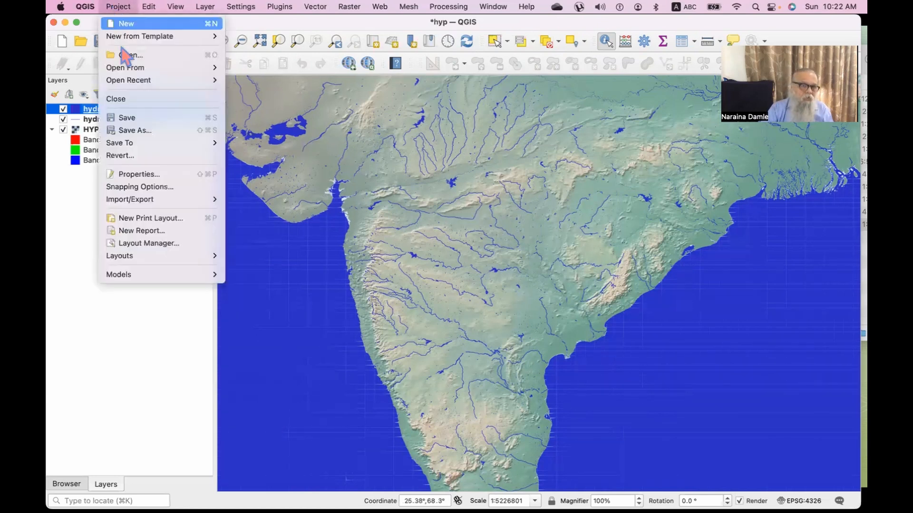
click(125, 134)
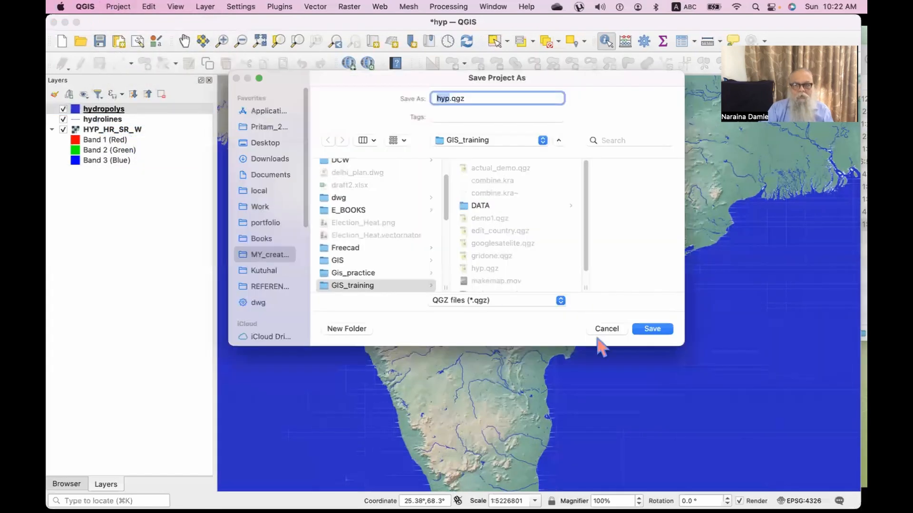
click(607, 329)
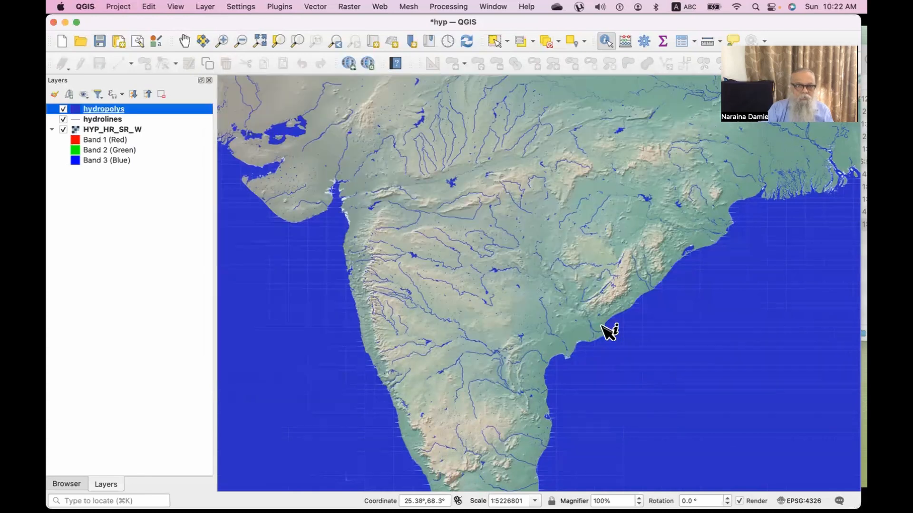
Save the project under the new name physicalmp.qgz in the GIS_training folder
click(118, 7)
click(132, 132)
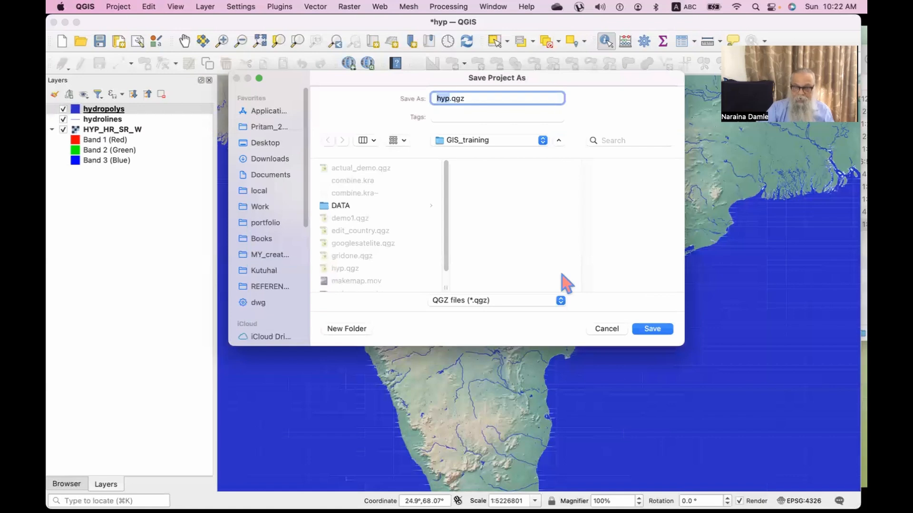
key(Right)
key(BackSpace)
key(BackSpace)
key(BackSpace)
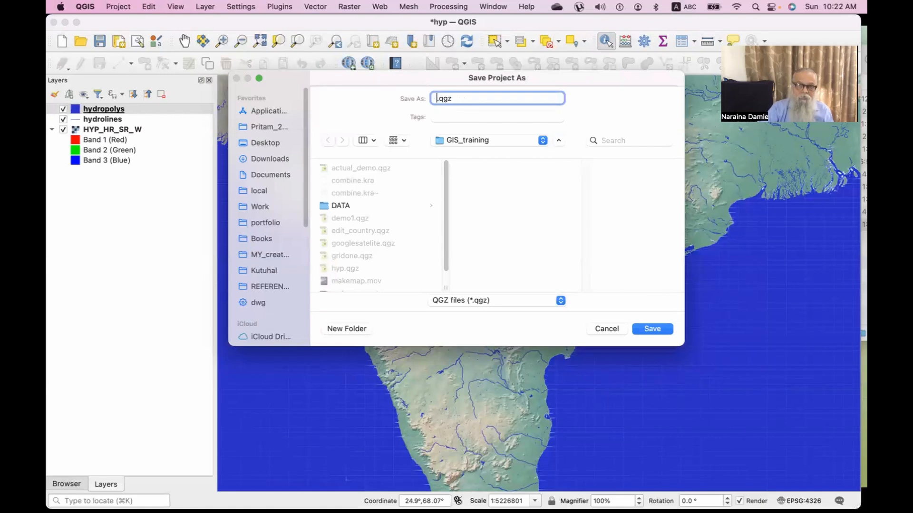
text(physic)
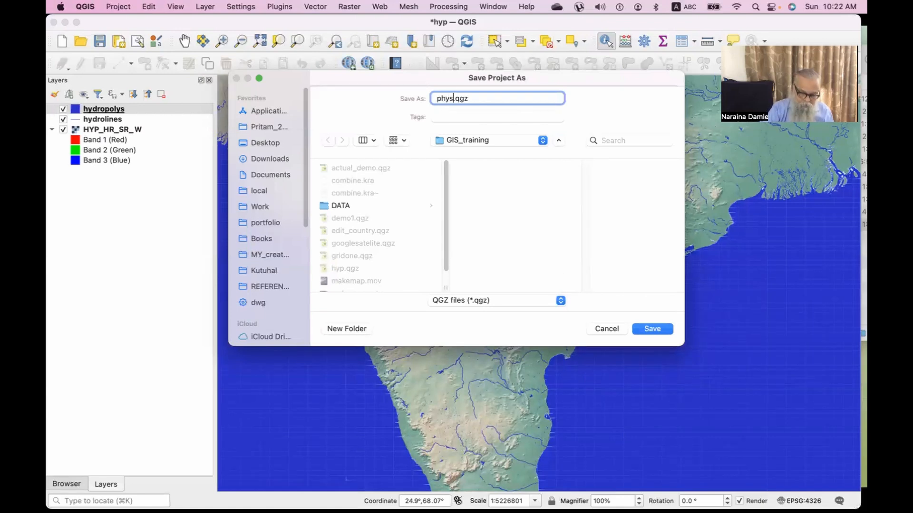
text(almp)
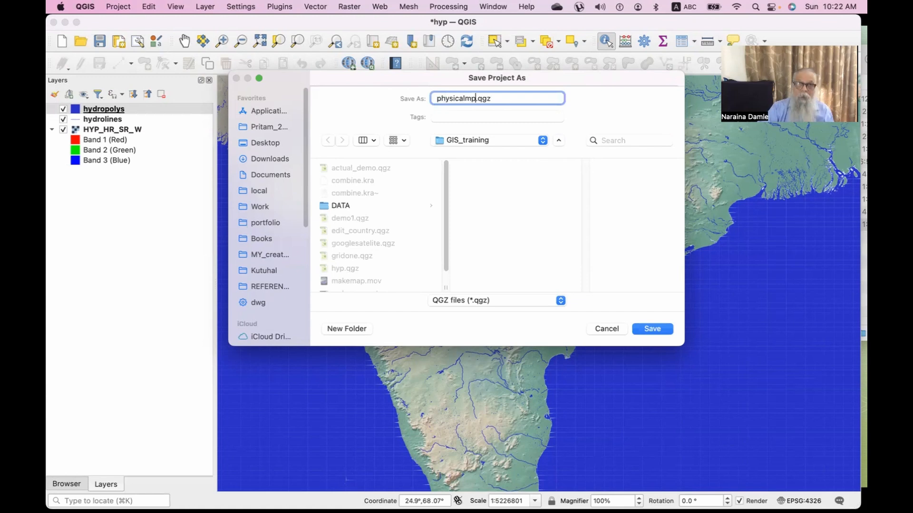
click(650, 331)
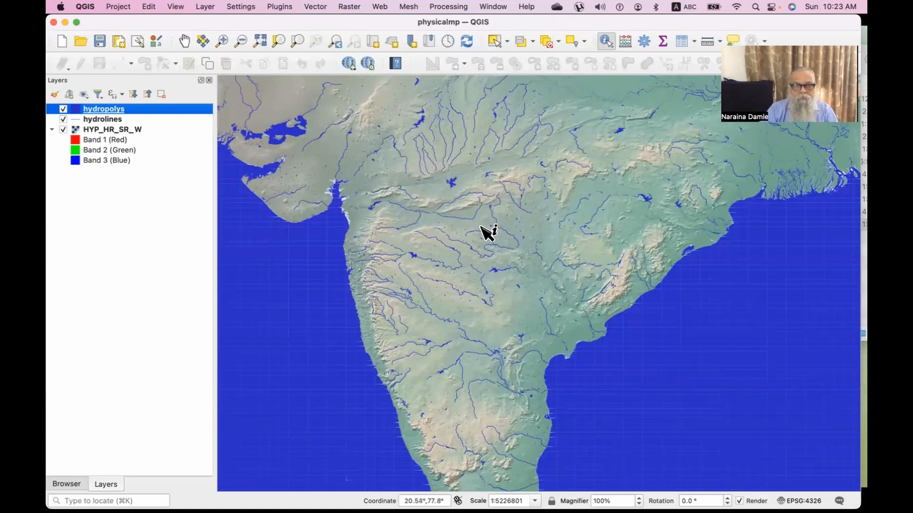
Examine the rivers and small water bodies of the plain south of the Himalayas at several scales
drag(488, 233, 487, 370)
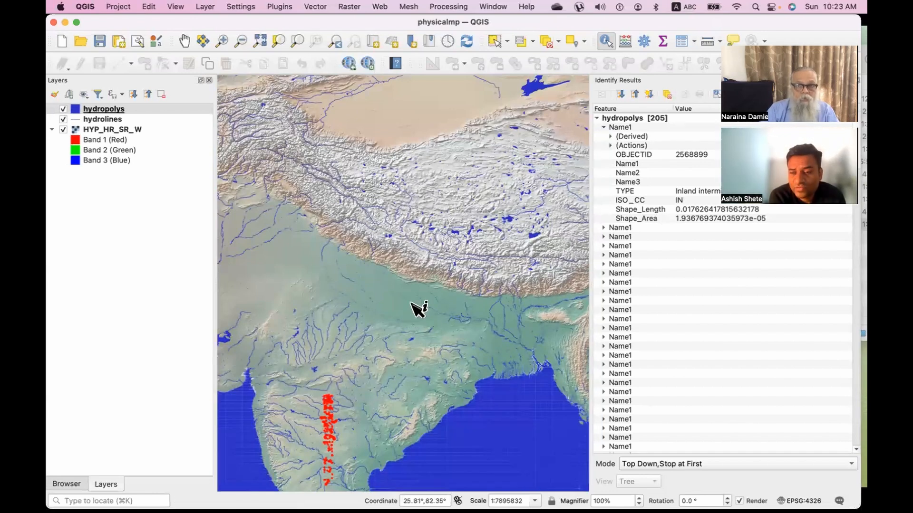
scroll(411, 304, up, 3)
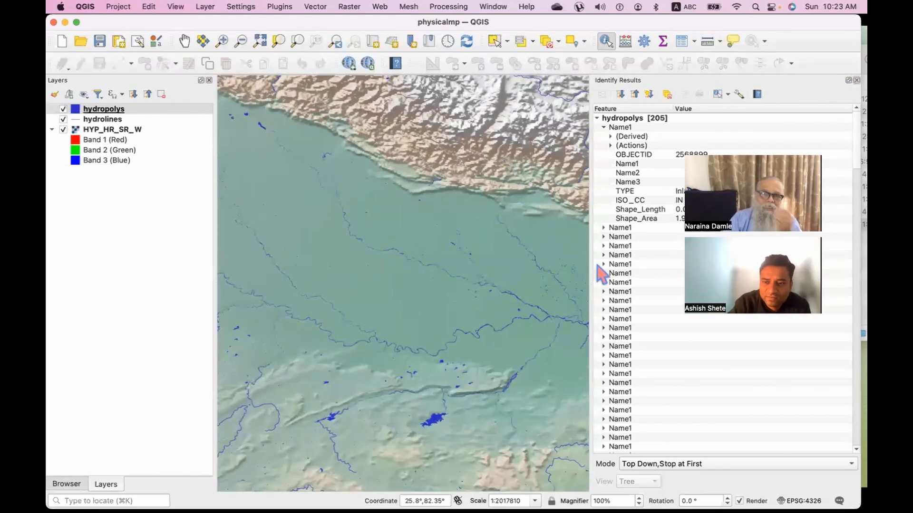
click(538, 321)
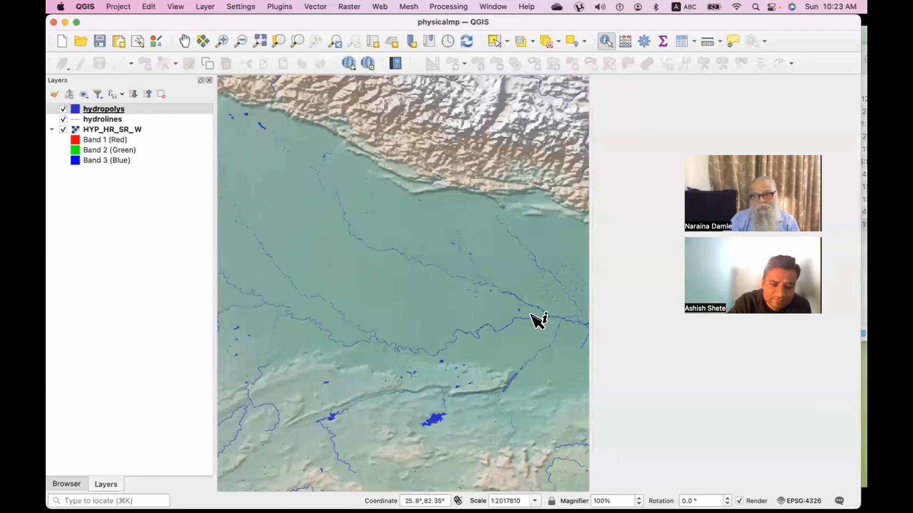
scroll(537, 319, up, 2)
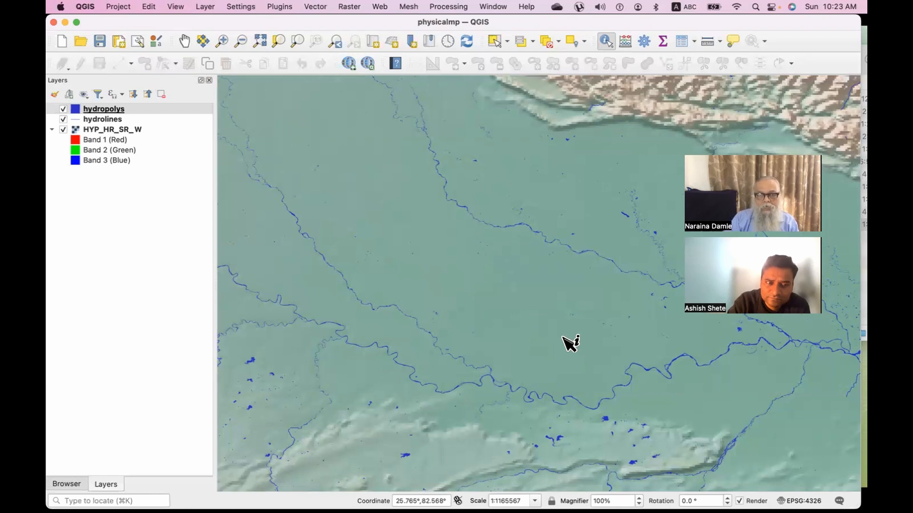
scroll(565, 340, up, 1)
scroll(564, 339, up, 1)
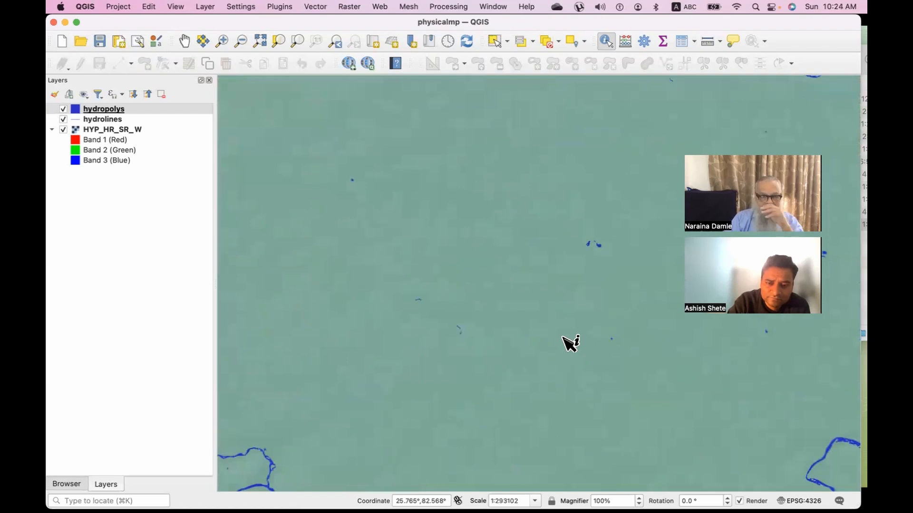
scroll(564, 340, down, 1)
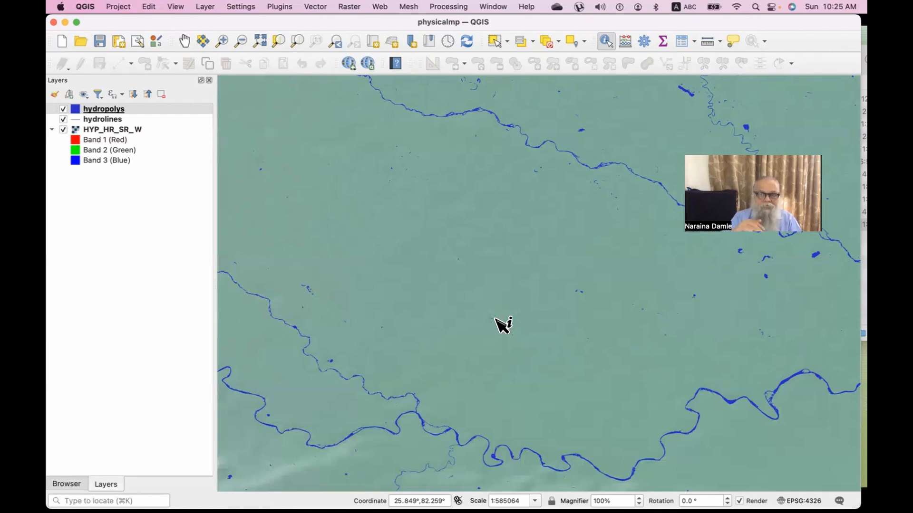
Open the recent project gridone.qgz and show its elevation raster at full extent
click(115, 8)
mouse_move(135, 71)
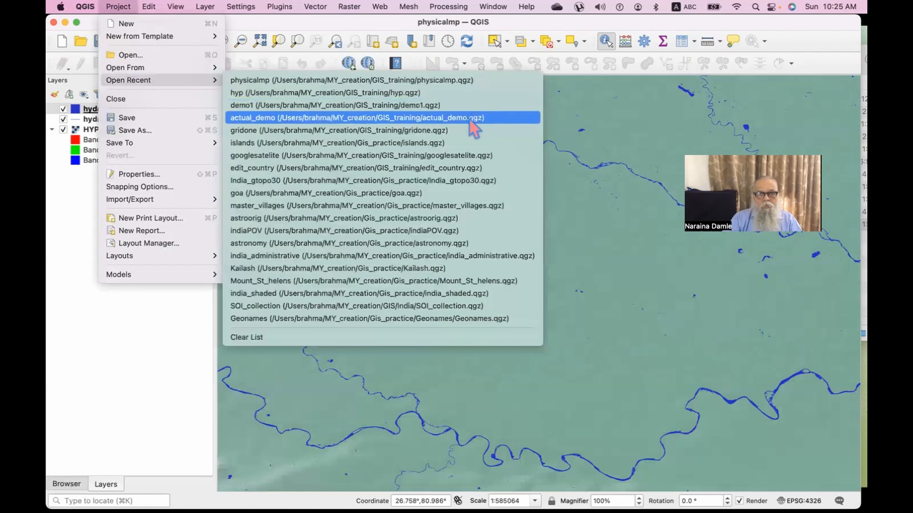
click(423, 130)
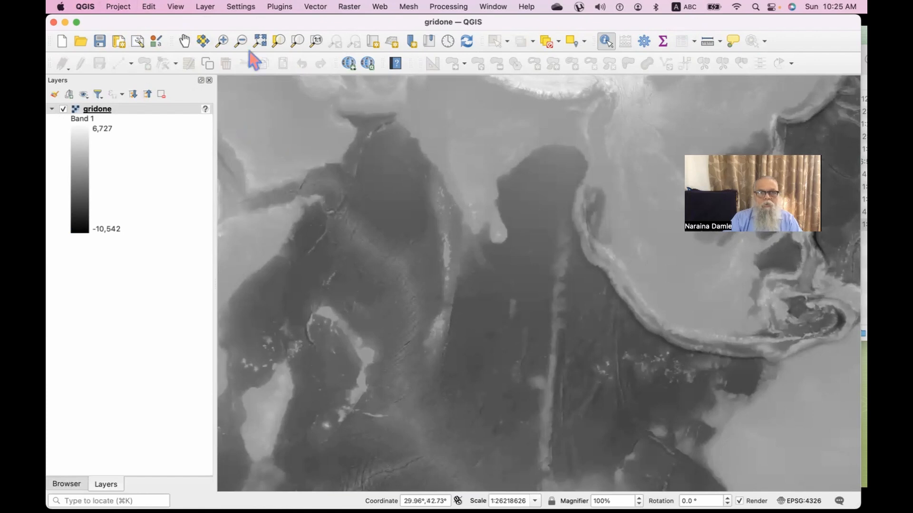
click(260, 42)
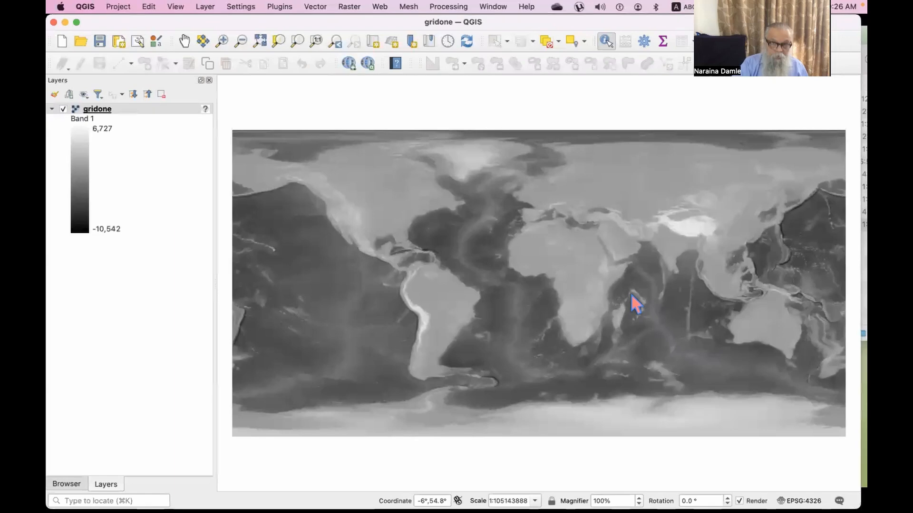
mouse_move(62, 153)
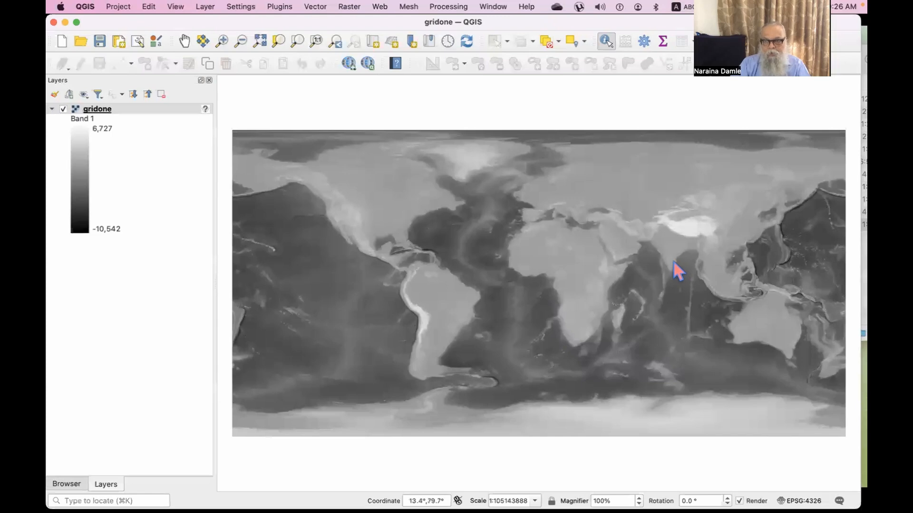
Change the gridone raster's render type from Singleband gray to Hillshade and apply the style
scroll(680, 268, up, 3)
scroll(547, 375, up, 2)
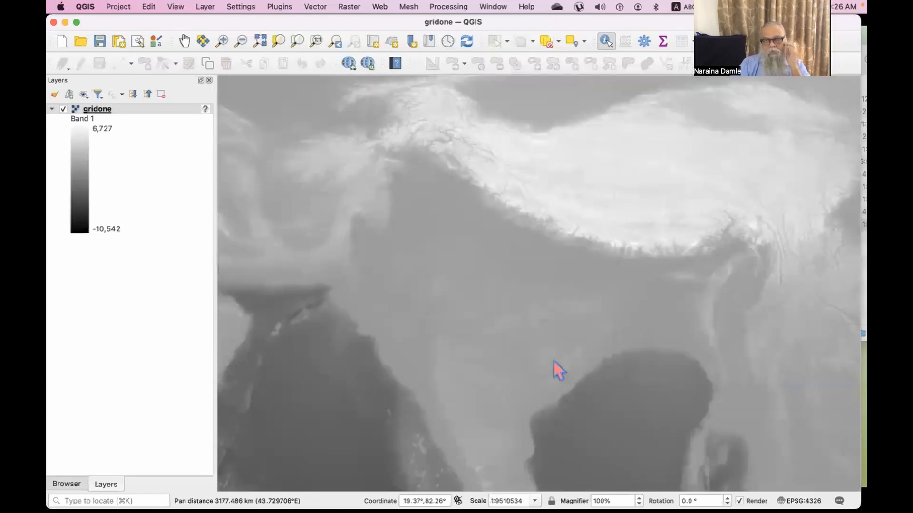
drag(549, 361, 549, 279)
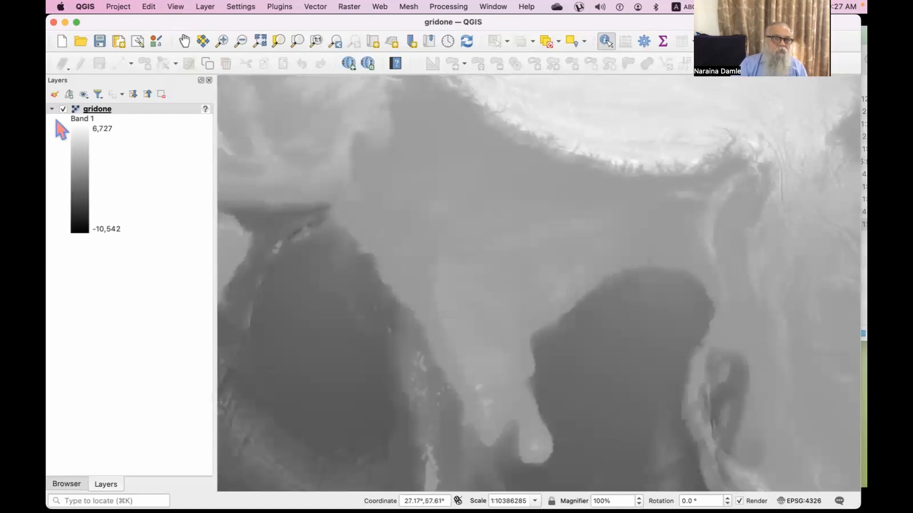
right_click(95, 109)
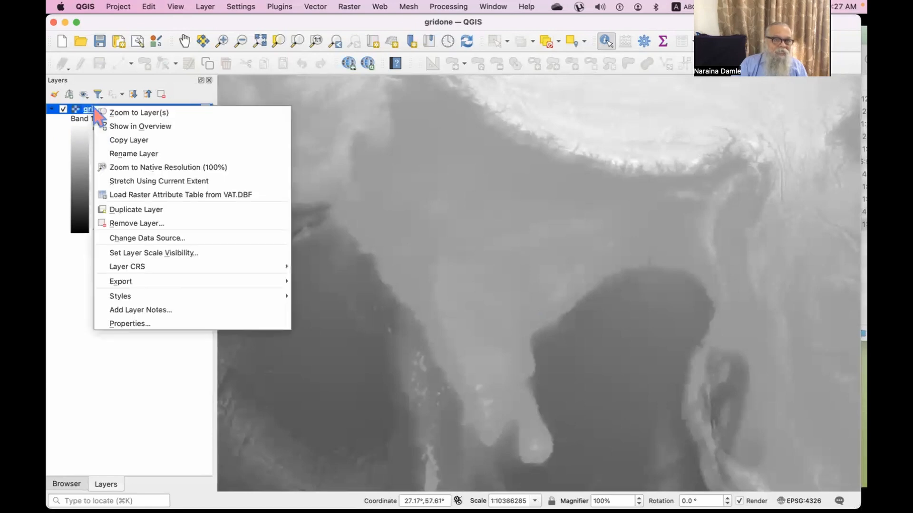
click(125, 324)
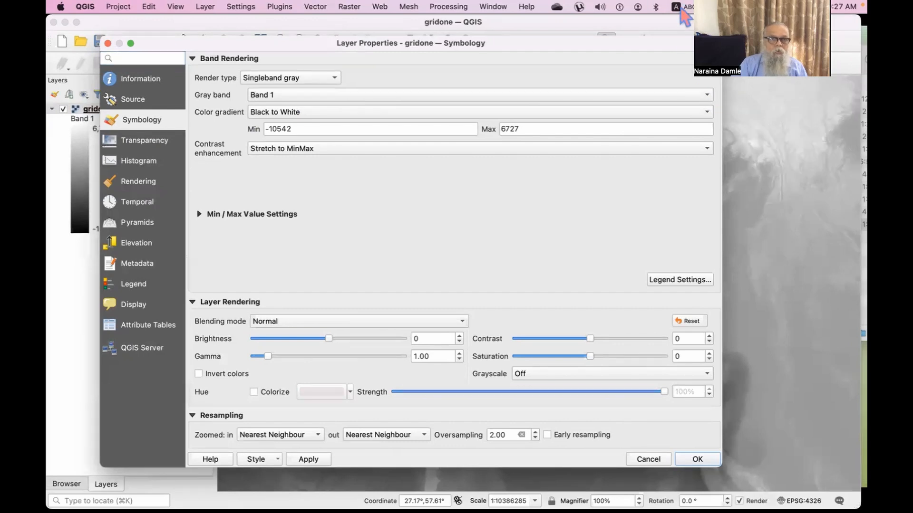
click(195, 59)
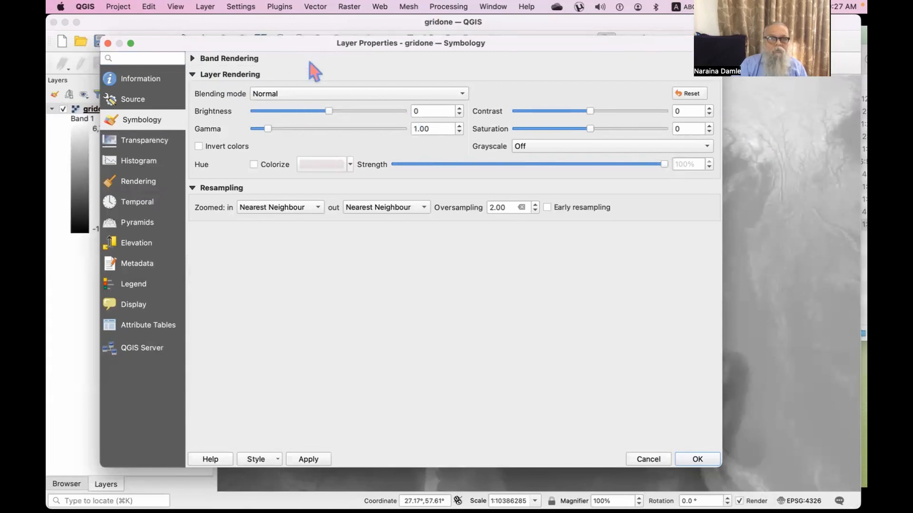
click(193, 58)
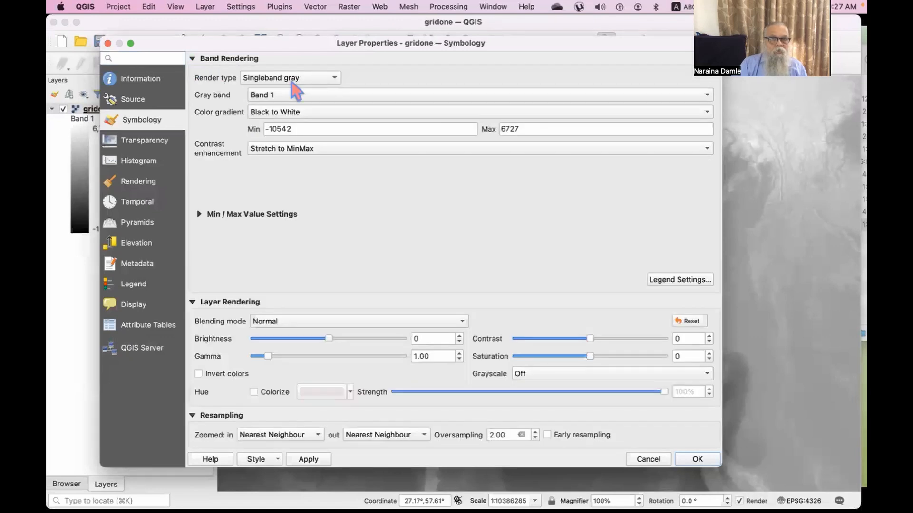
click(334, 79)
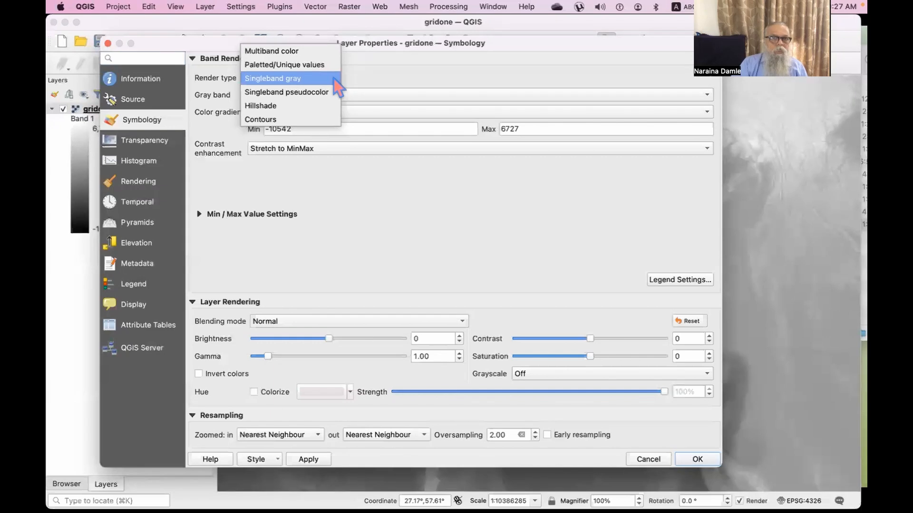
click(260, 108)
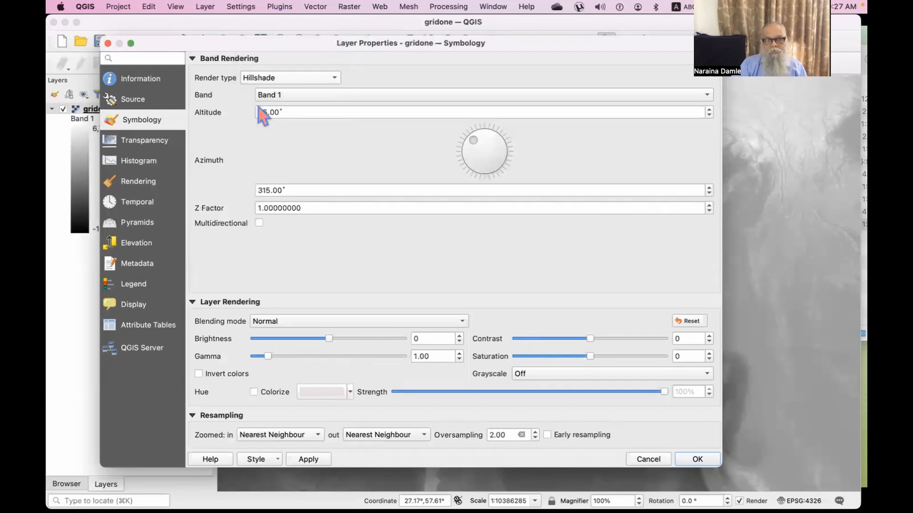
click(695, 458)
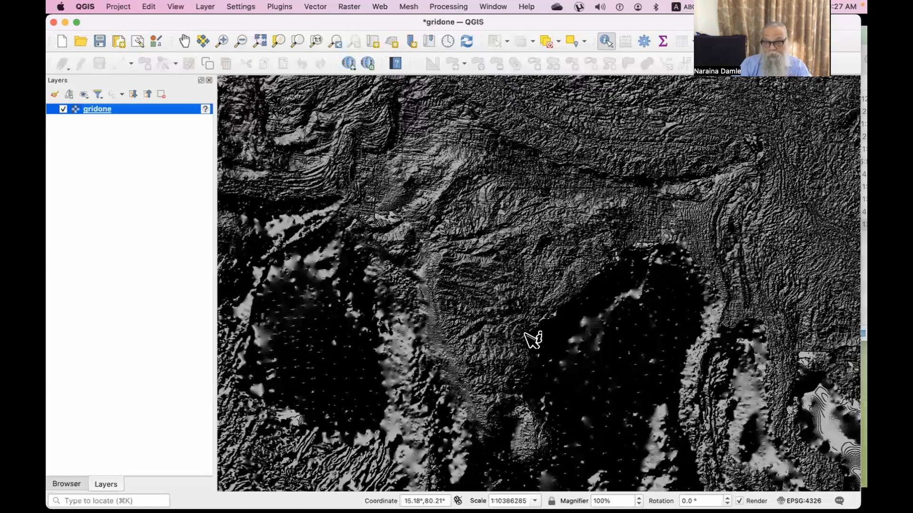
Examine the hillshaded relief of India, the surrounding seafloor and central Asia at several scales
scroll(523, 333, up, 2)
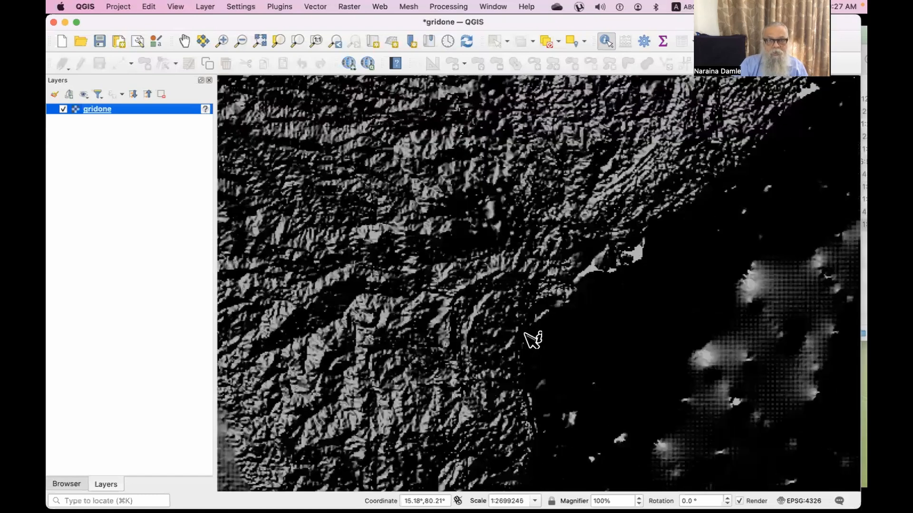
scroll(524, 333, down, 2)
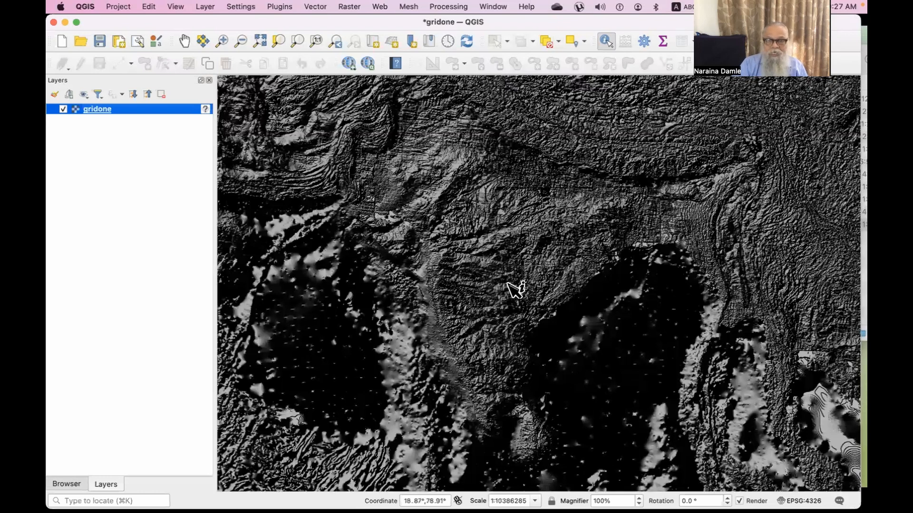
scroll(515, 289, up, 3)
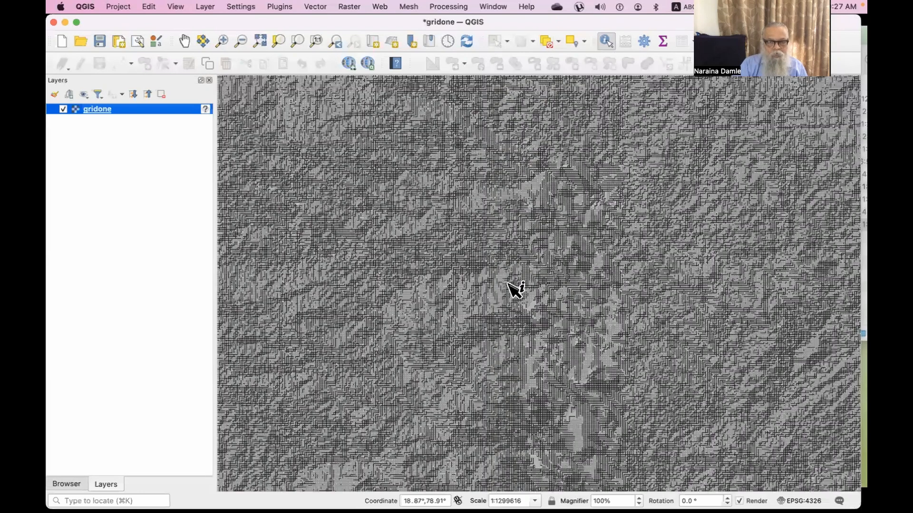
scroll(516, 289, down, 2)
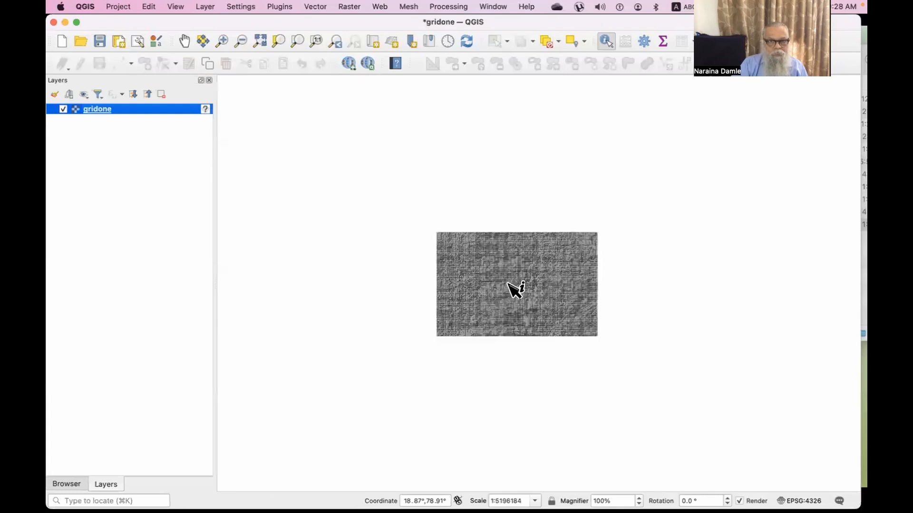
scroll(516, 289, down, 2)
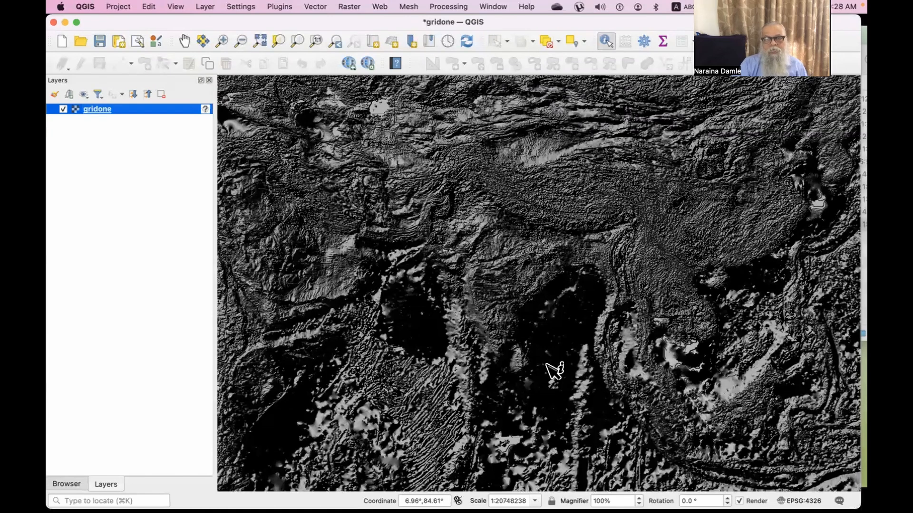
drag(540, 387, 519, 405)
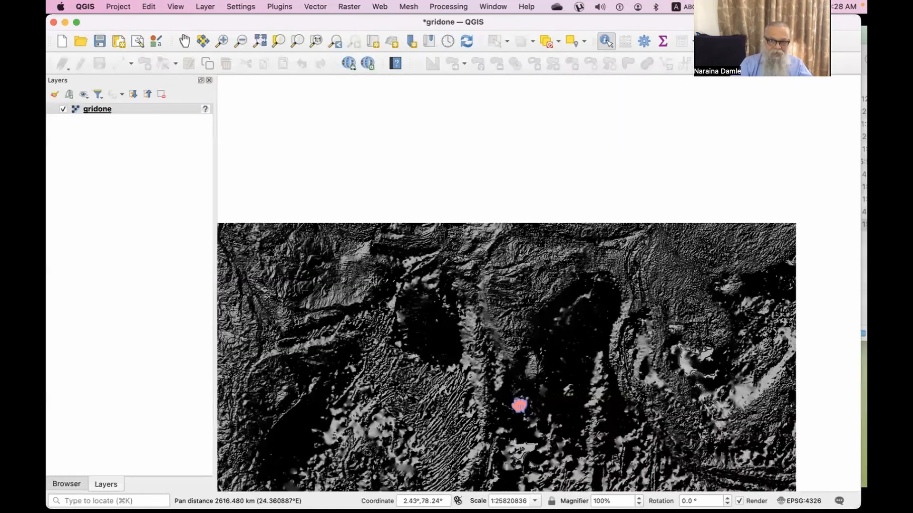
drag(556, 285, 529, 380)
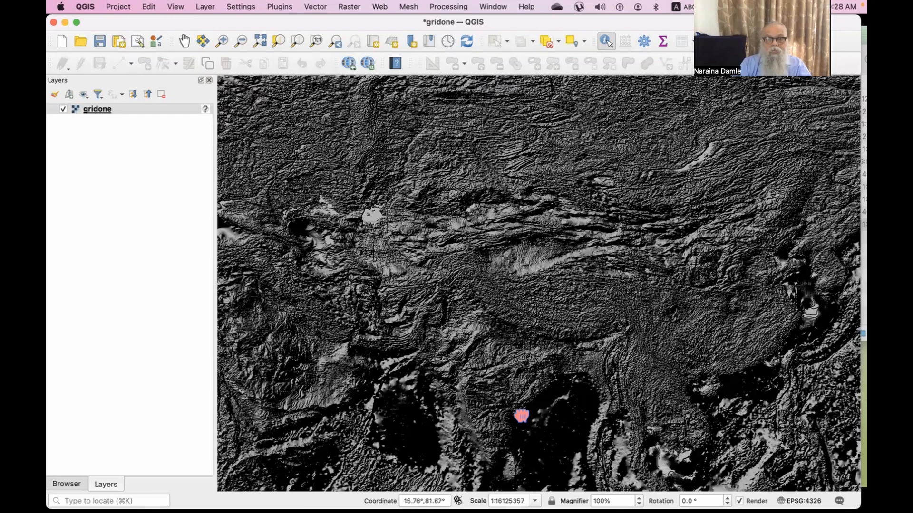
drag(521, 414, 610, 312)
drag(448, 387, 409, 411)
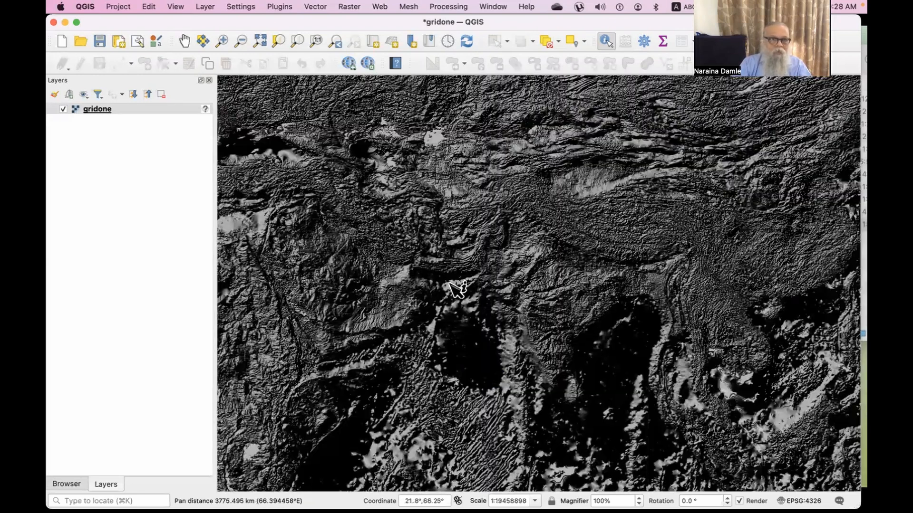
Open the symbology properties of the gridone raster layer
right_click(93, 109)
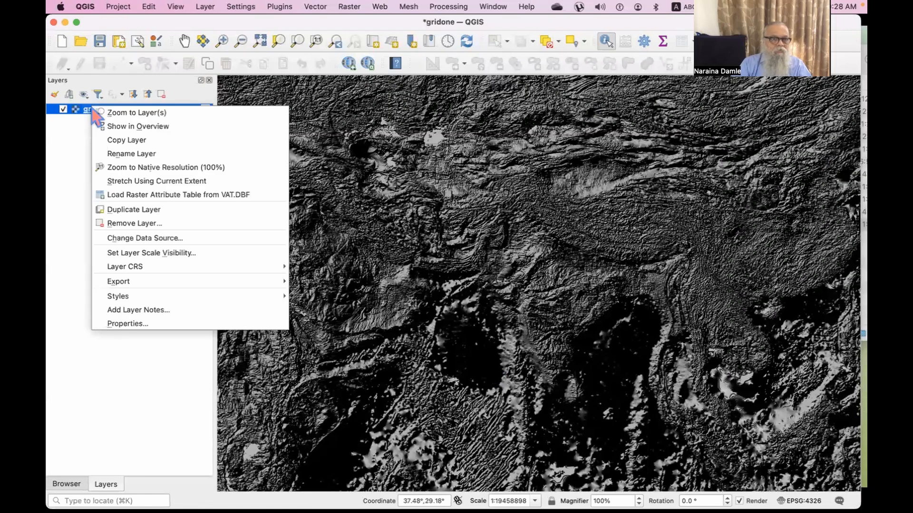
click(124, 325)
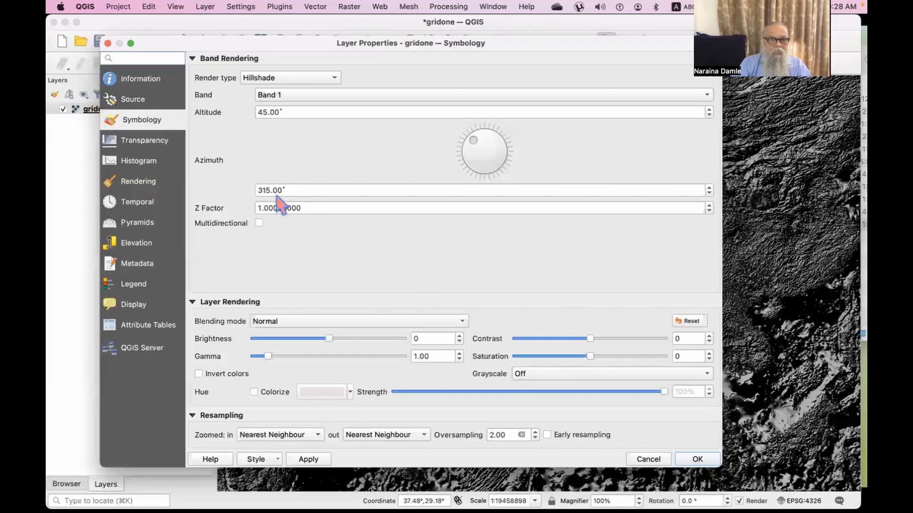
Try the Multiband color render type for the gridone raster with the red band Not set
click(337, 80)
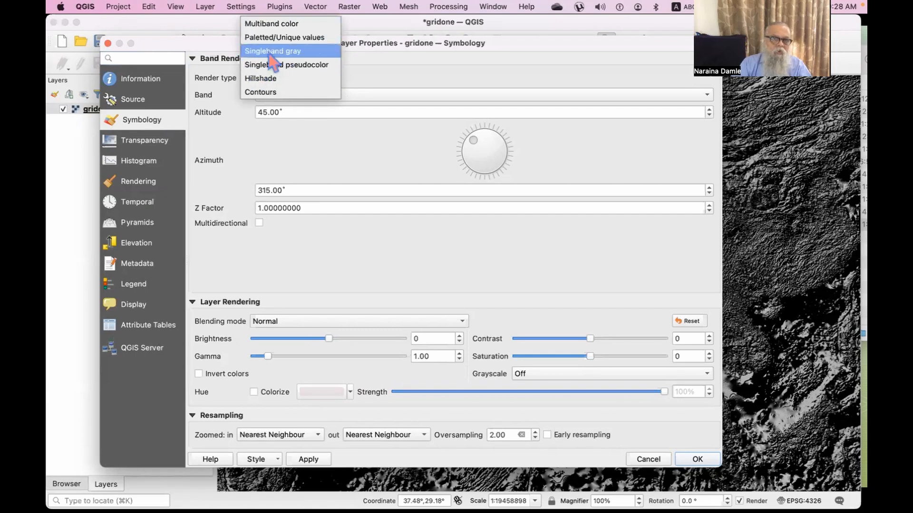
click(255, 24)
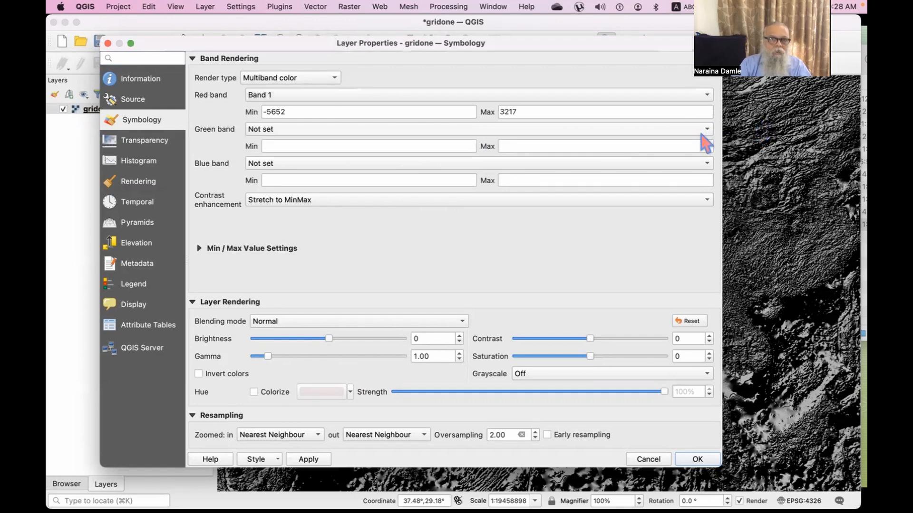
click(708, 97)
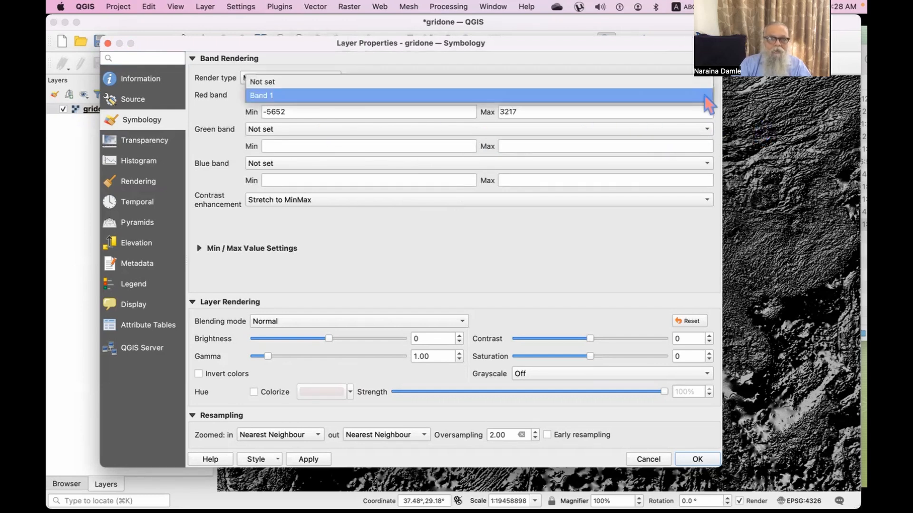
click(263, 82)
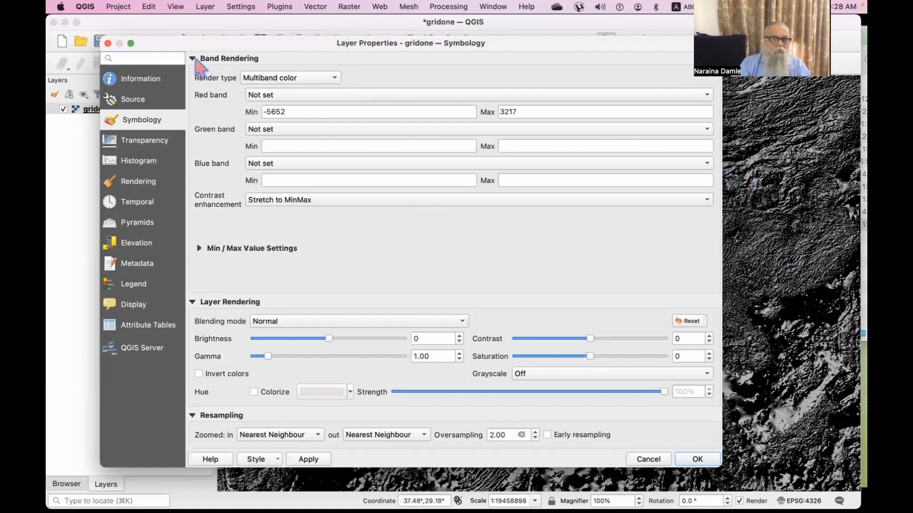
Set the gridone raster's render type to Singleband pseudocolor and apply the style
click(332, 78)
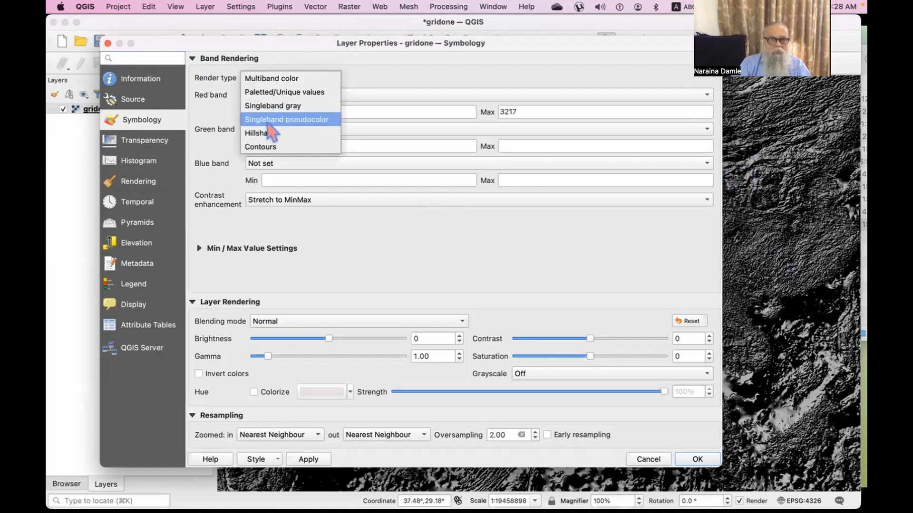
click(270, 122)
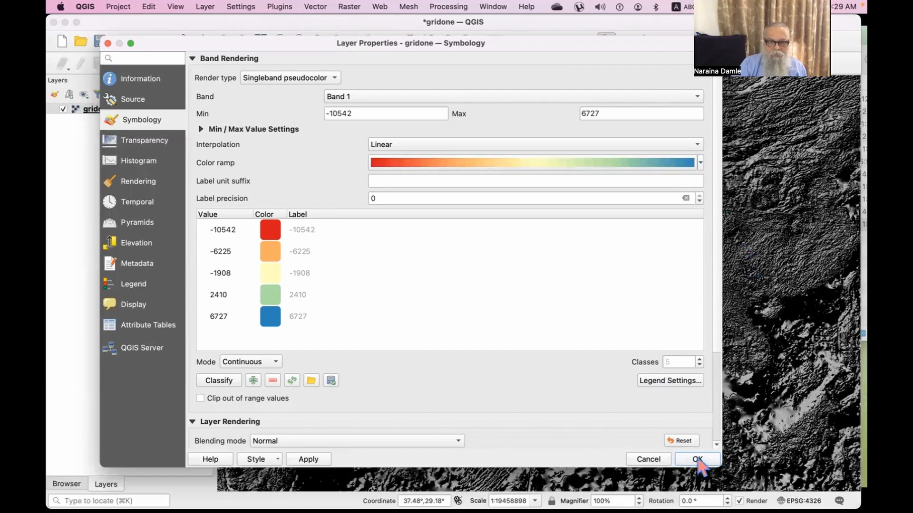
click(697, 459)
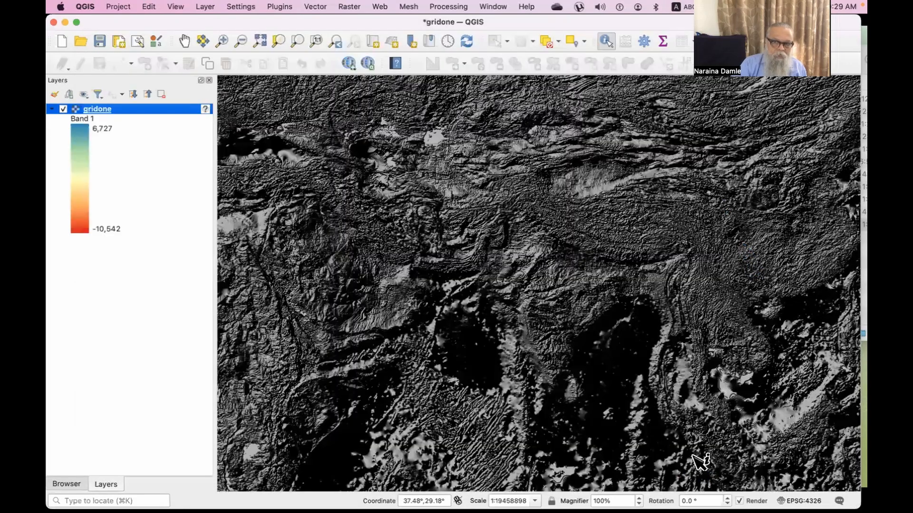
Examine the pseudocolored relief of India, the Tibetan plateau and the Indian Ocean floor at several scales
click(456, 311)
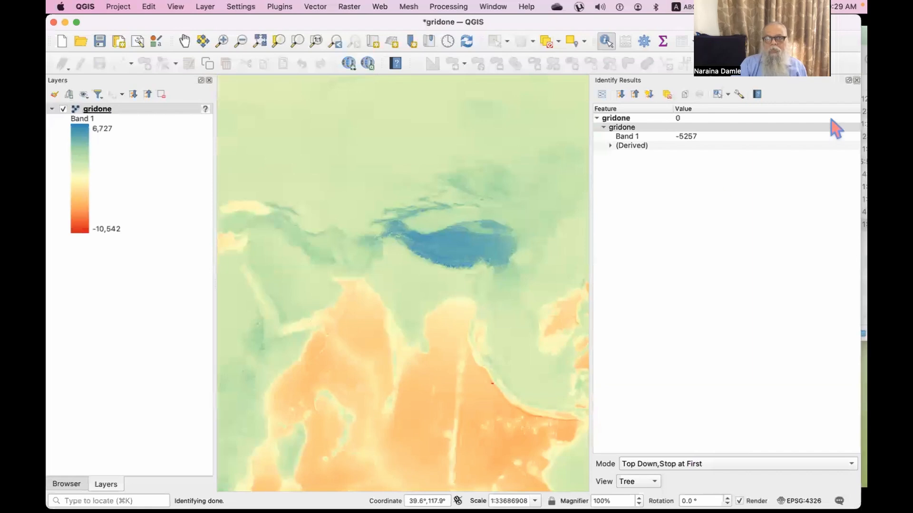
click(857, 80)
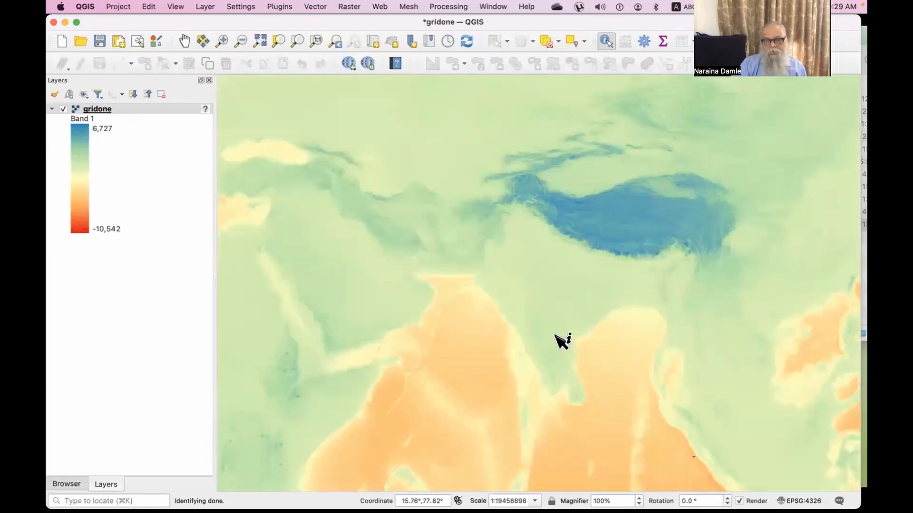
scroll(562, 341, down, 2)
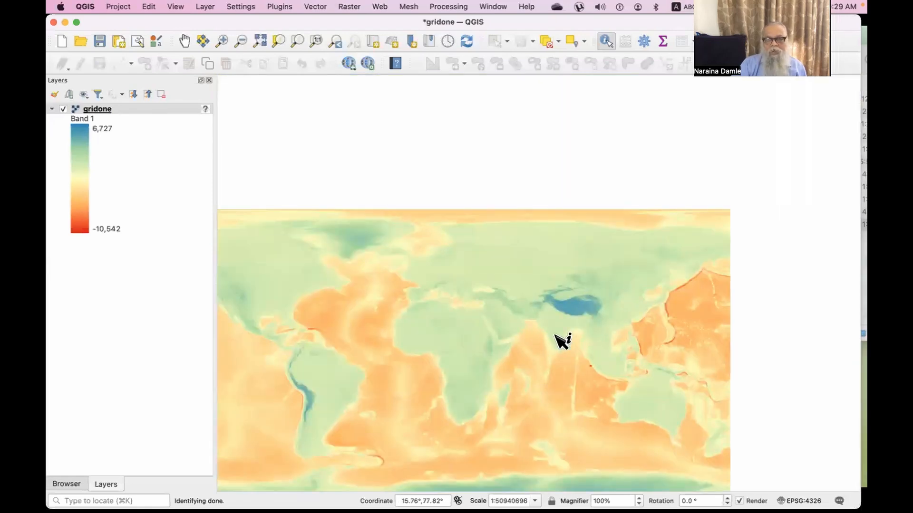
scroll(563, 347, up, 2)
drag(564, 353, 476, 291)
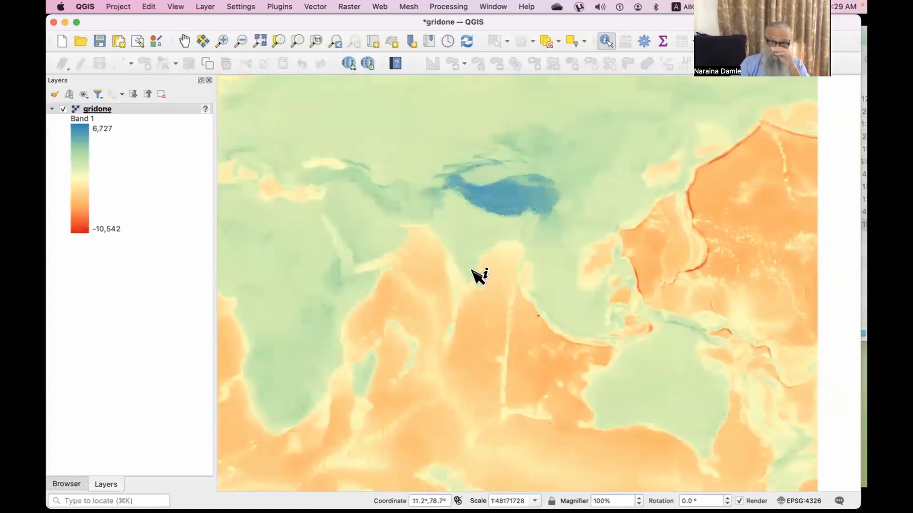
scroll(478, 275, up, 3)
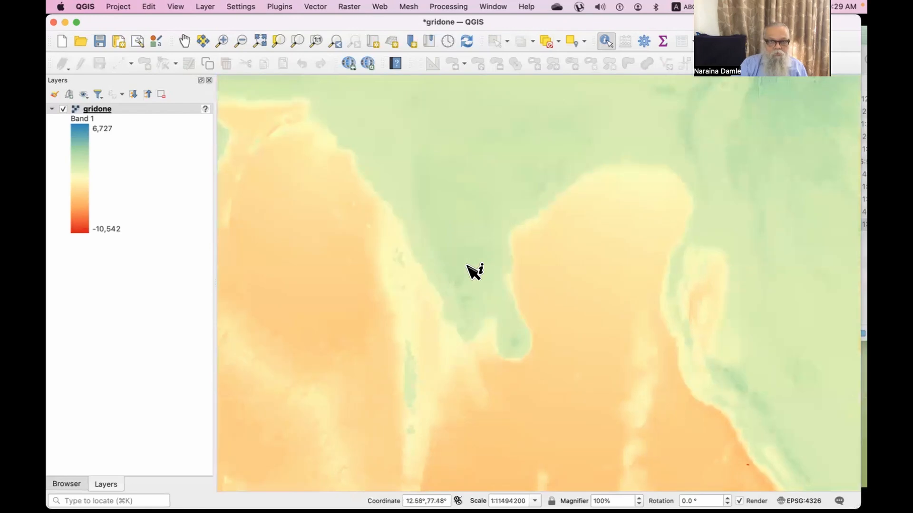
scroll(467, 265, down, 2)
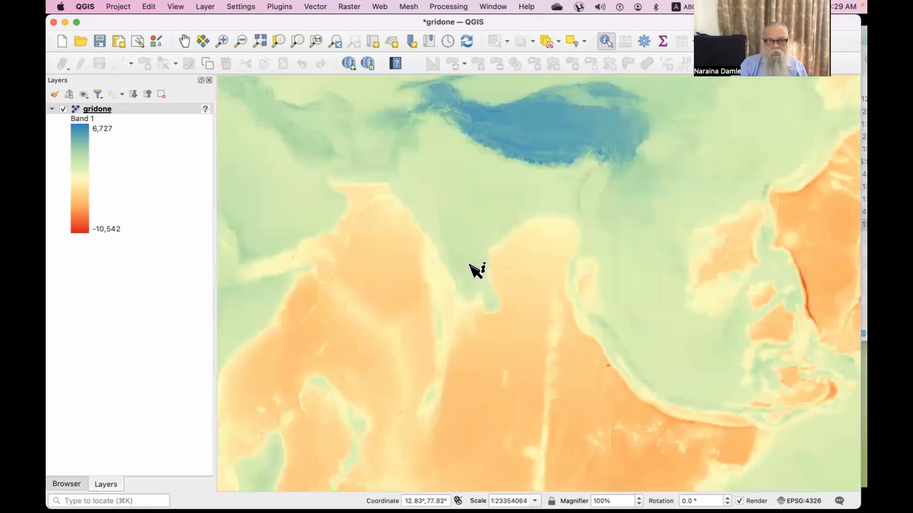
scroll(495, 341, down, 2)
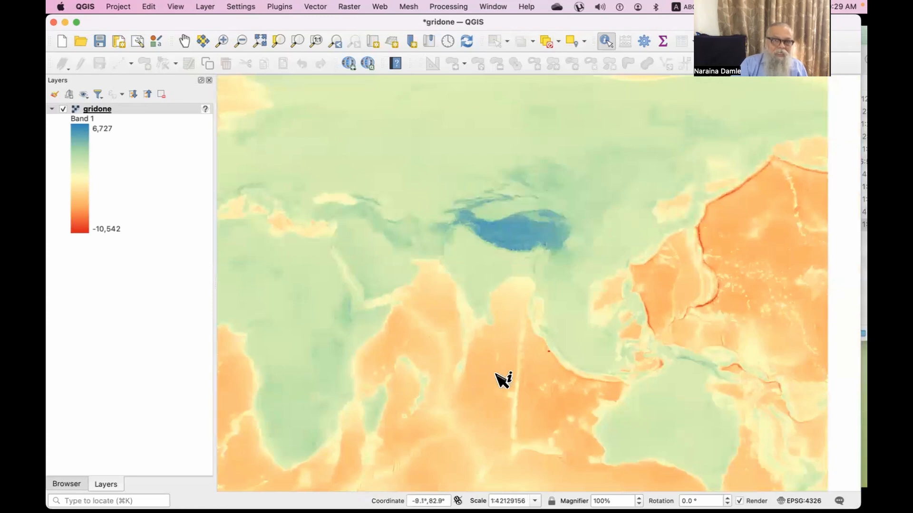
drag(498, 379, 514, 335)
drag(552, 270, 489, 340)
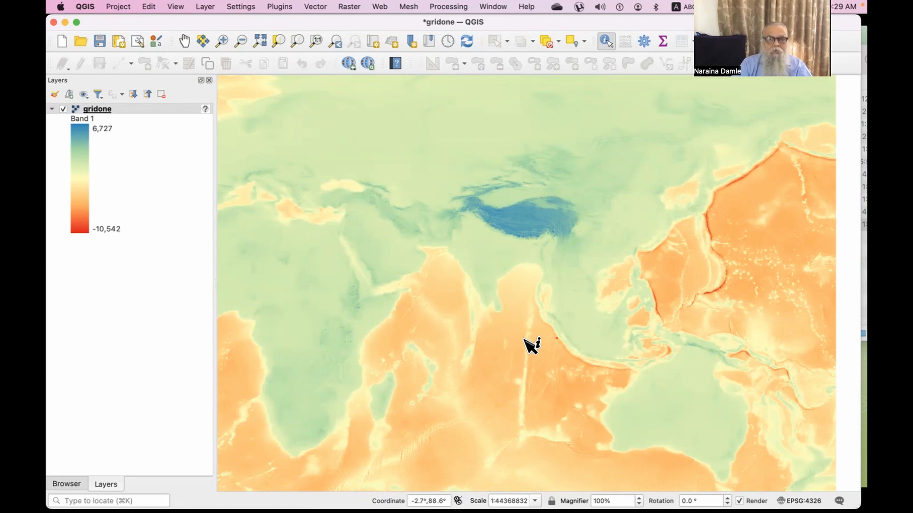
Edit the gridone raster's color ramp, making the start color dark blue and the 25% gradient stop light cyan (#6ff1fd)
right_click(123, 110)
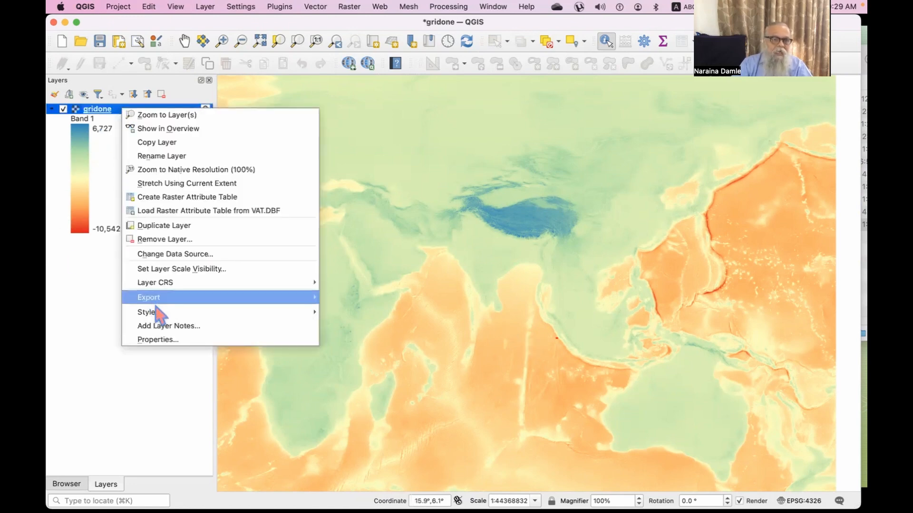
click(152, 339)
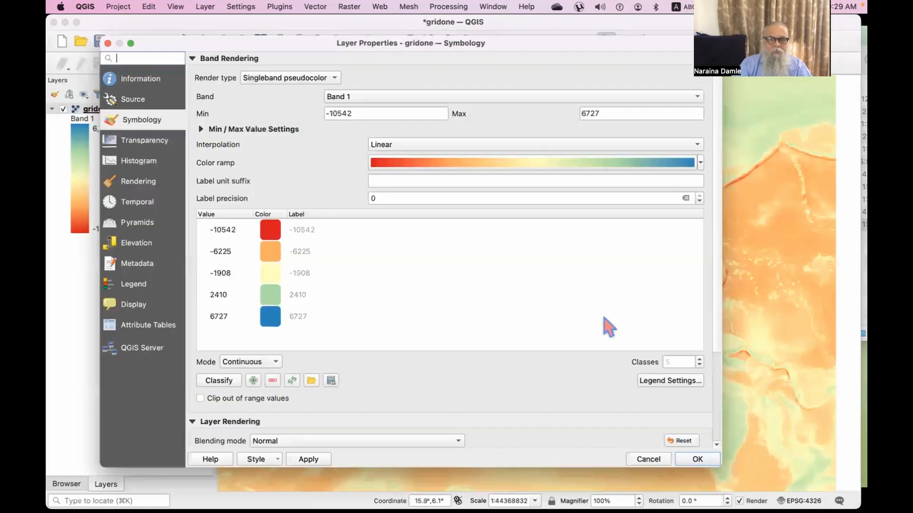
click(463, 164)
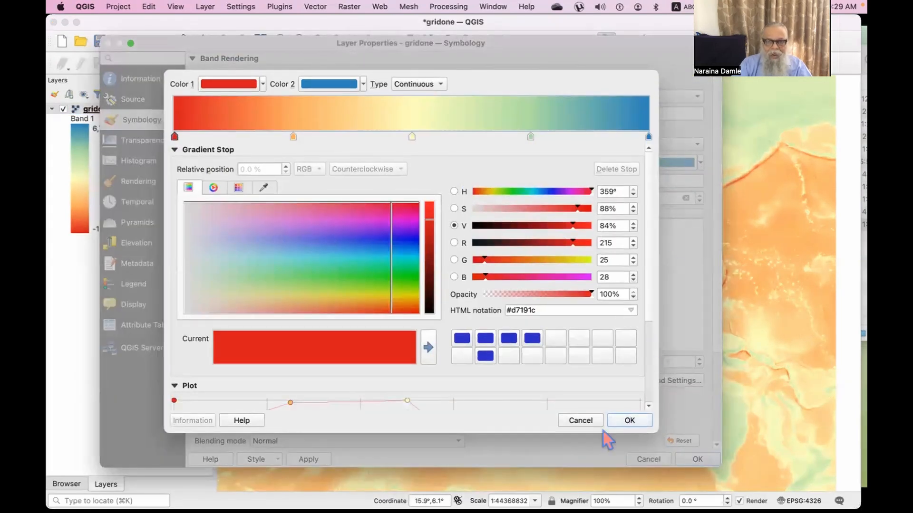
click(581, 420)
click(701, 162)
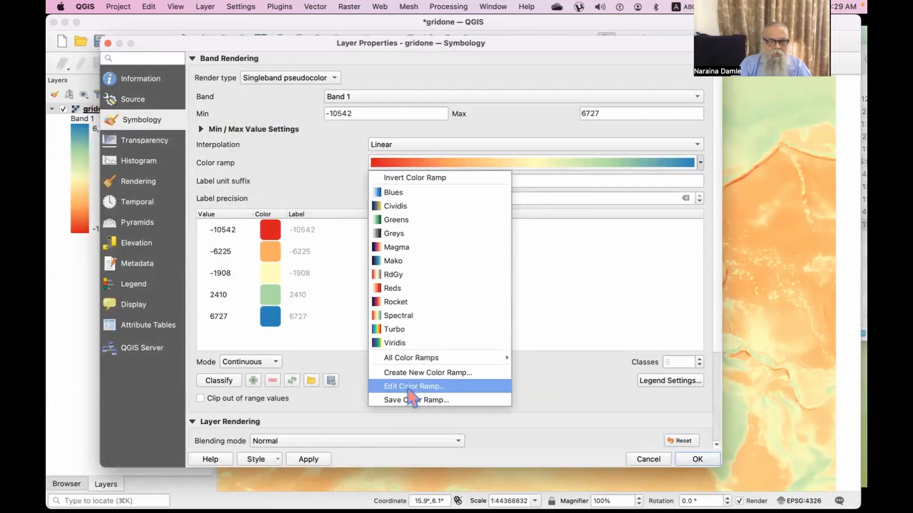
click(406, 387)
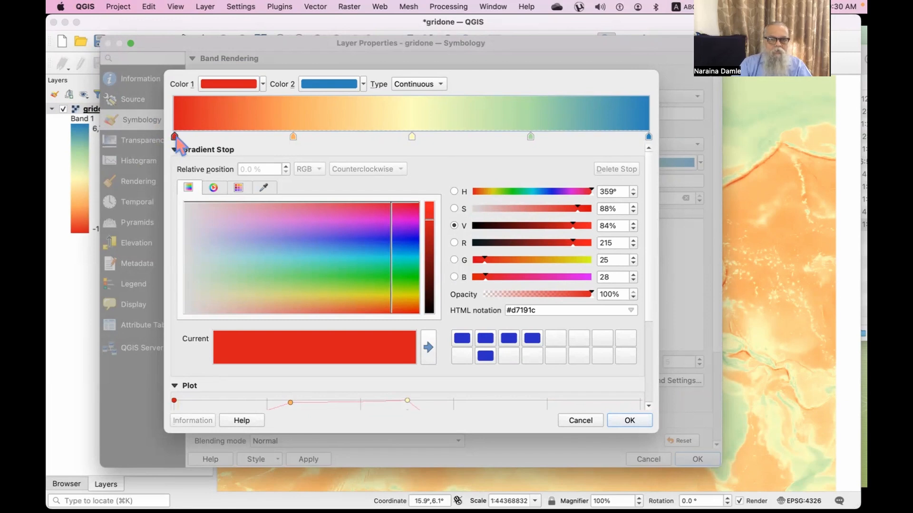
click(462, 338)
click(293, 137)
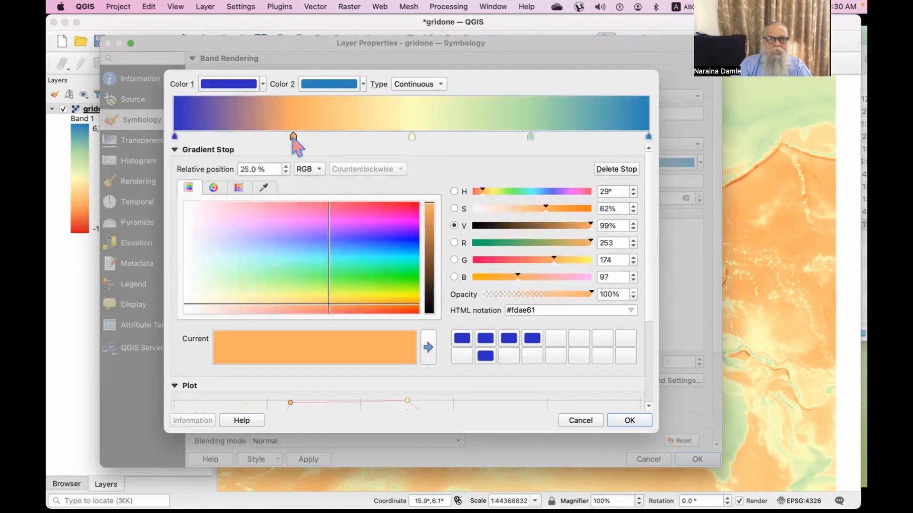
click(316, 256)
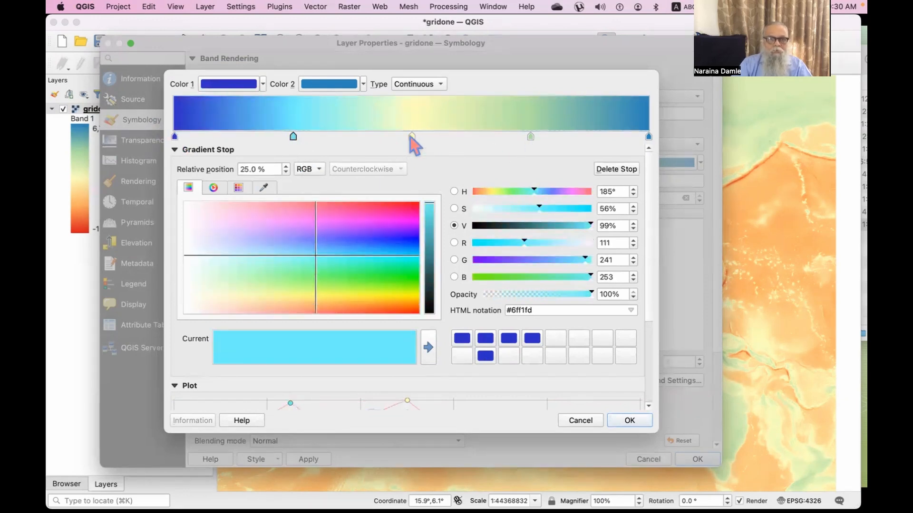
Set the color ramp's end color to brown (#ba741a) and apply the edited ramp to the gridone raster
click(648, 137)
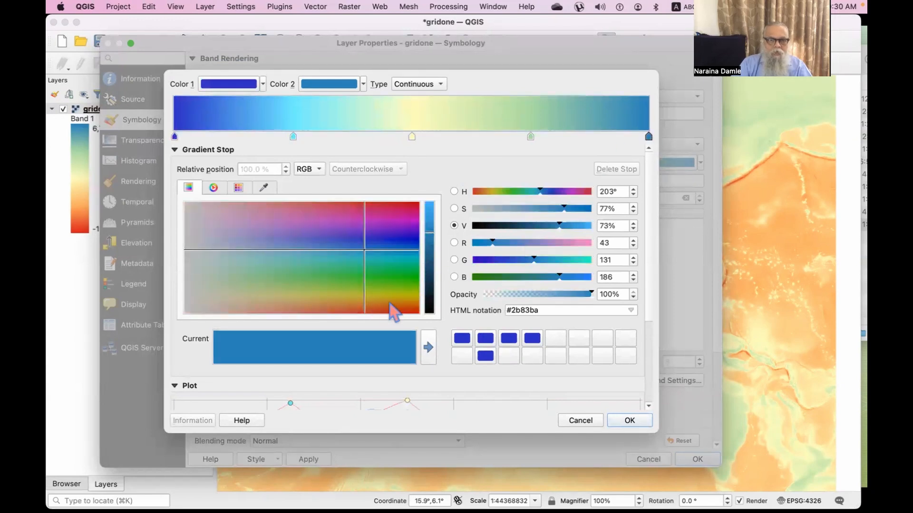
click(389, 301)
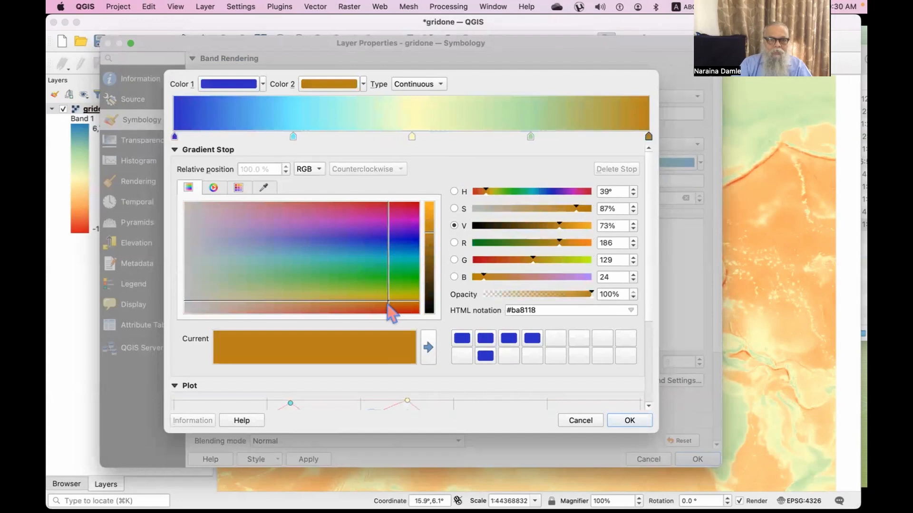
click(387, 302)
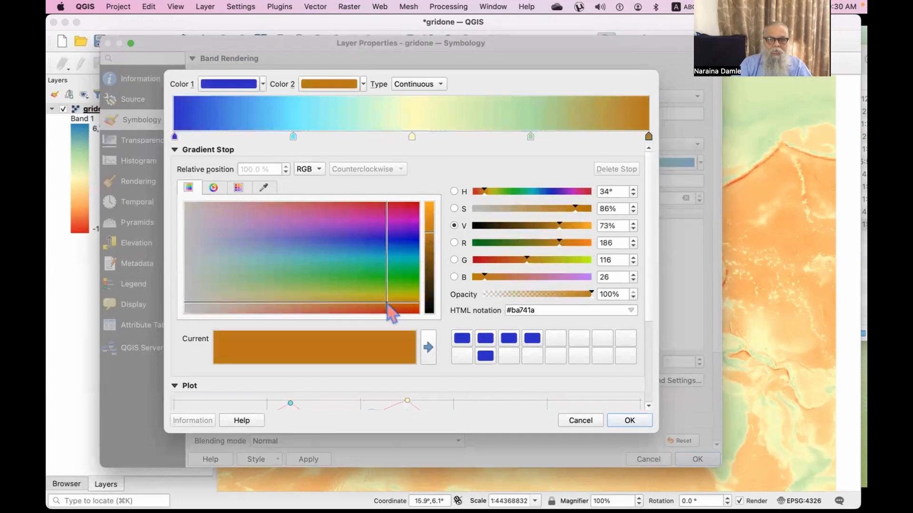
click(630, 422)
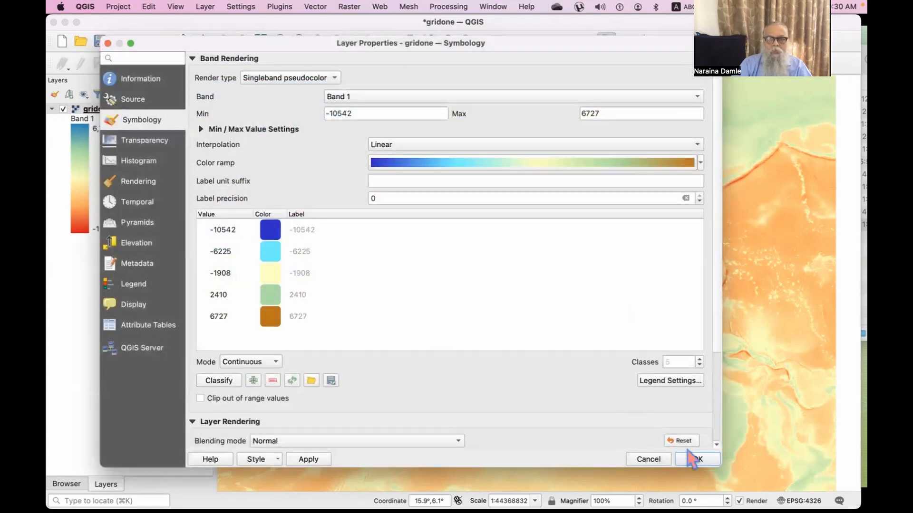
click(696, 459)
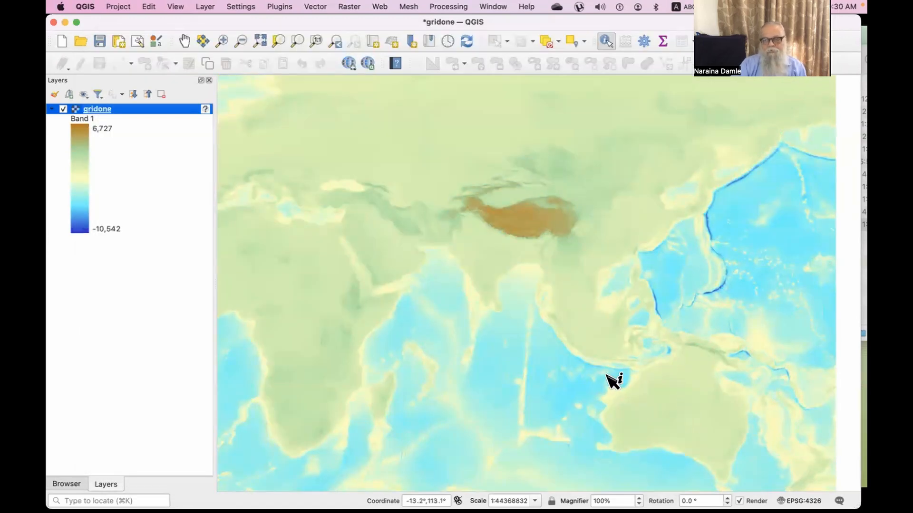
Examine the recolored raster around the Indian Ocean, at full extent and over East Asia and the western Pacific trenches
drag(575, 321, 518, 360)
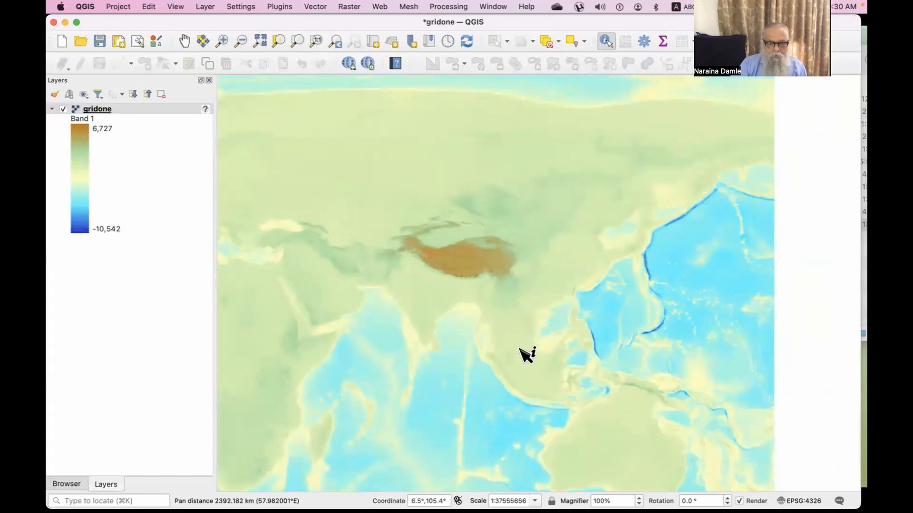
drag(499, 358, 534, 312)
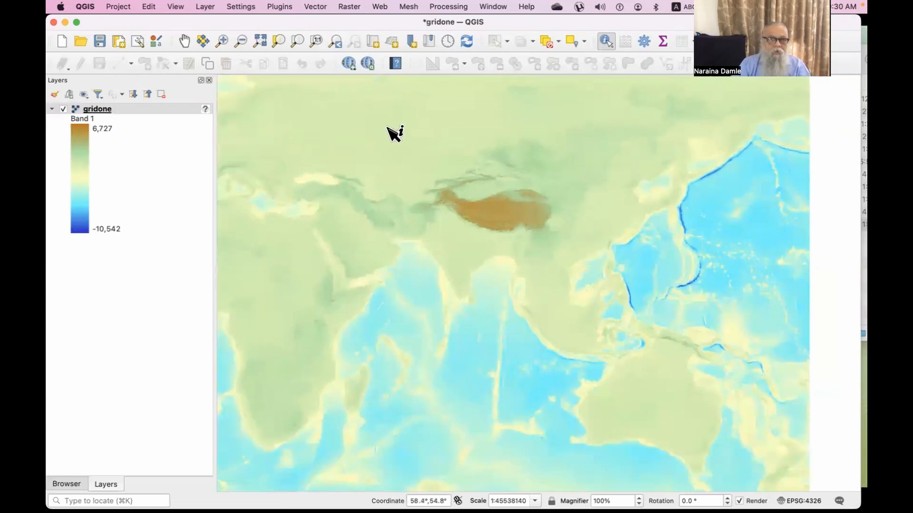
click(262, 43)
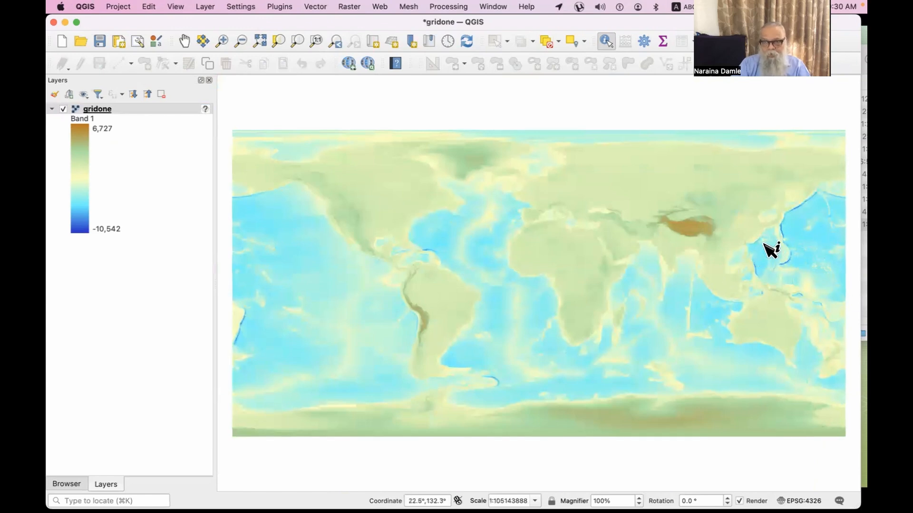
scroll(770, 250, up, 3)
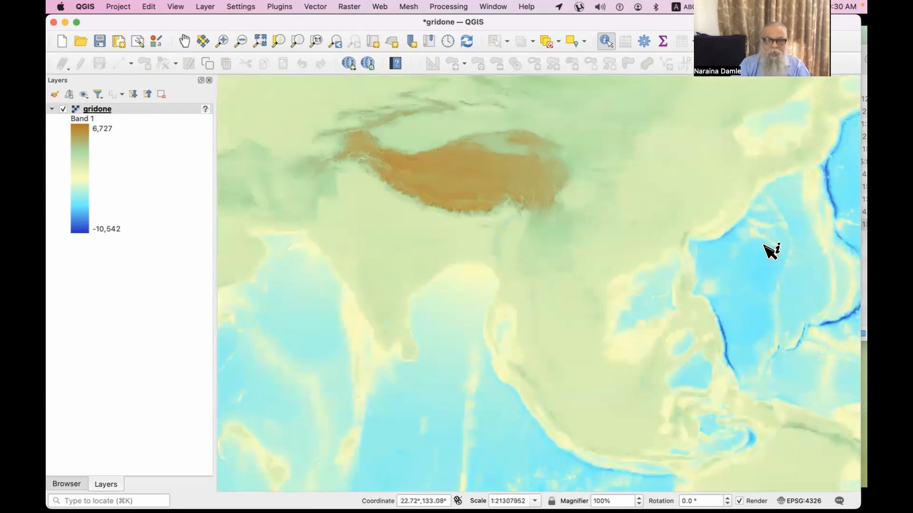
drag(771, 250, 515, 334)
drag(628, 262, 537, 334)
scroll(544, 361, down, 2)
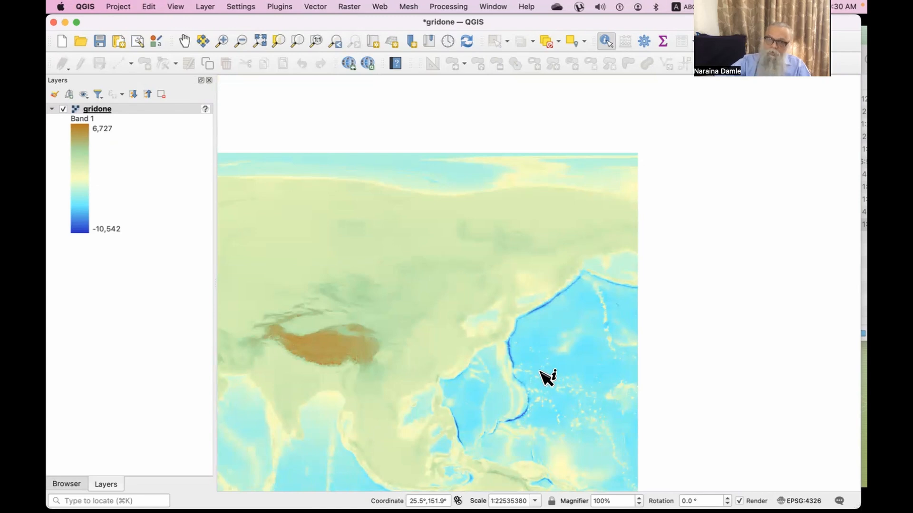
drag(544, 374, 511, 267)
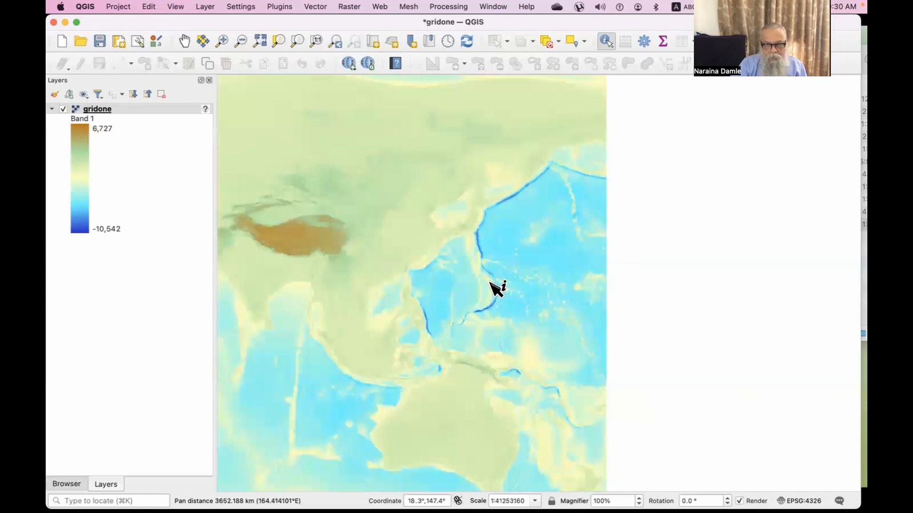
Examine the recolored gridone raster over the western Pacific, along the 180° map edges and around the deep trench north of the Caribbean
drag(537, 253, 446, 299)
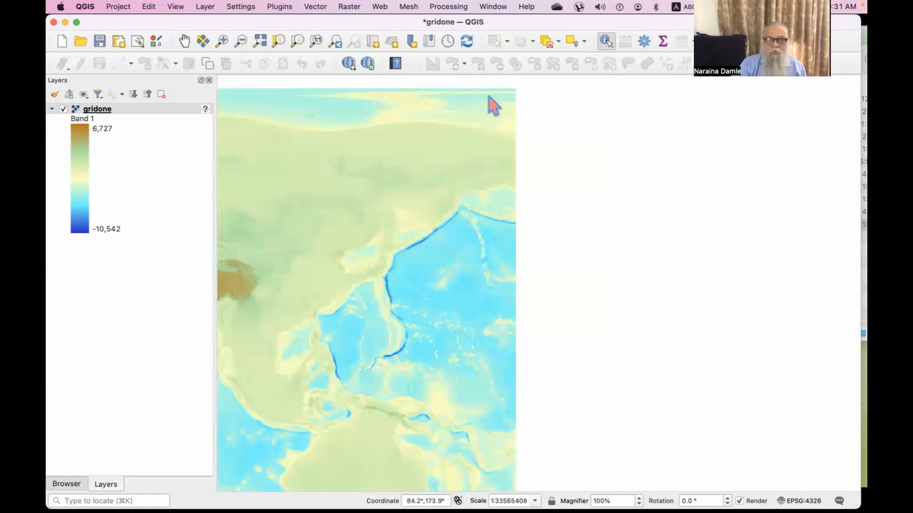
click(261, 42)
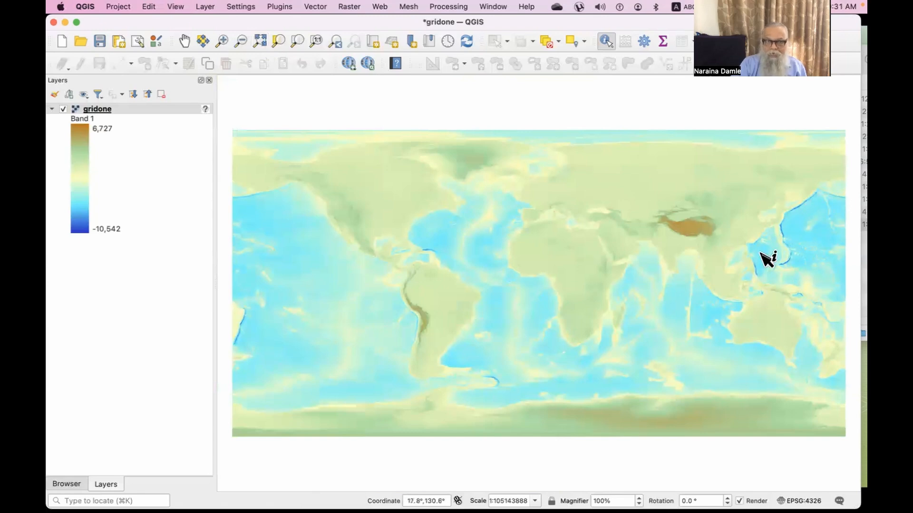
drag(309, 363, 489, 350)
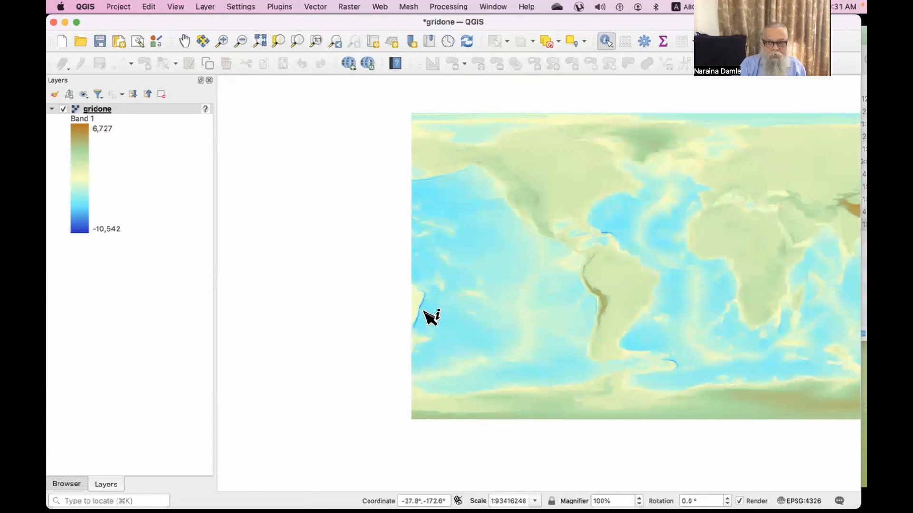
drag(610, 304, 343, 359)
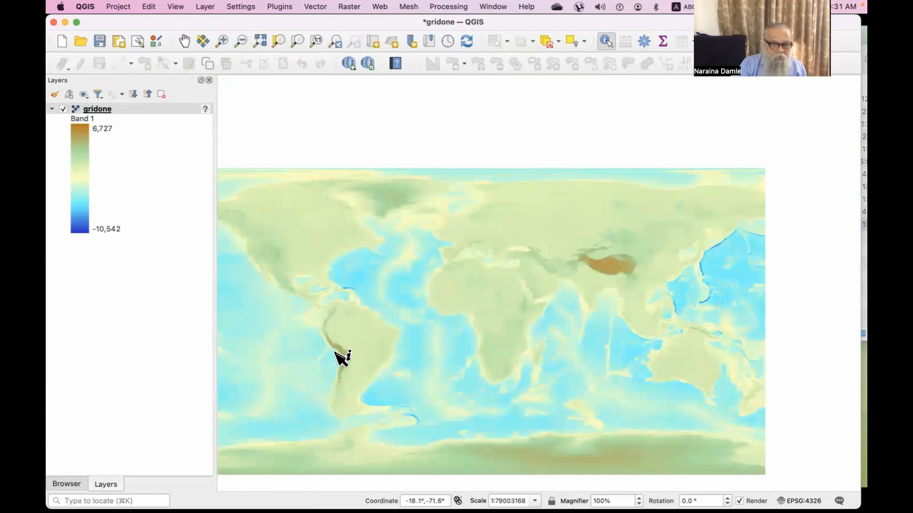
scroll(354, 296, up, 4)
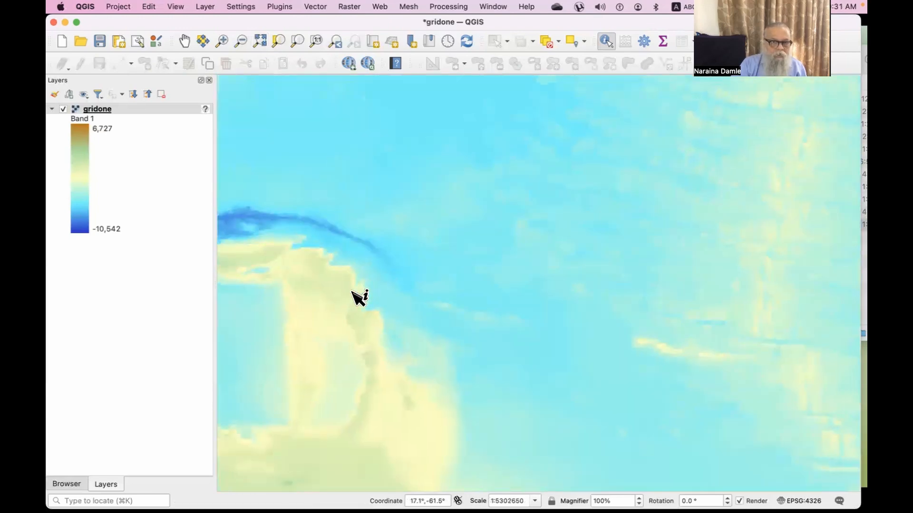
drag(285, 305, 409, 275)
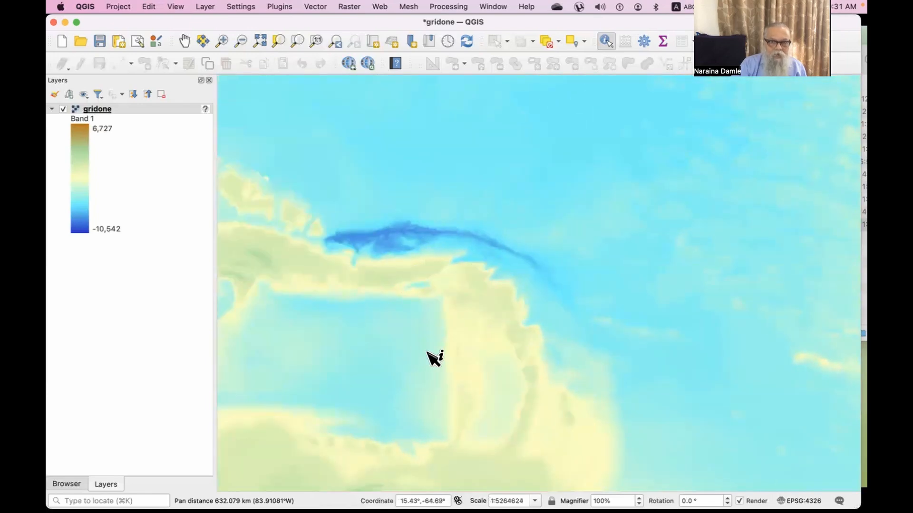
click(259, 41)
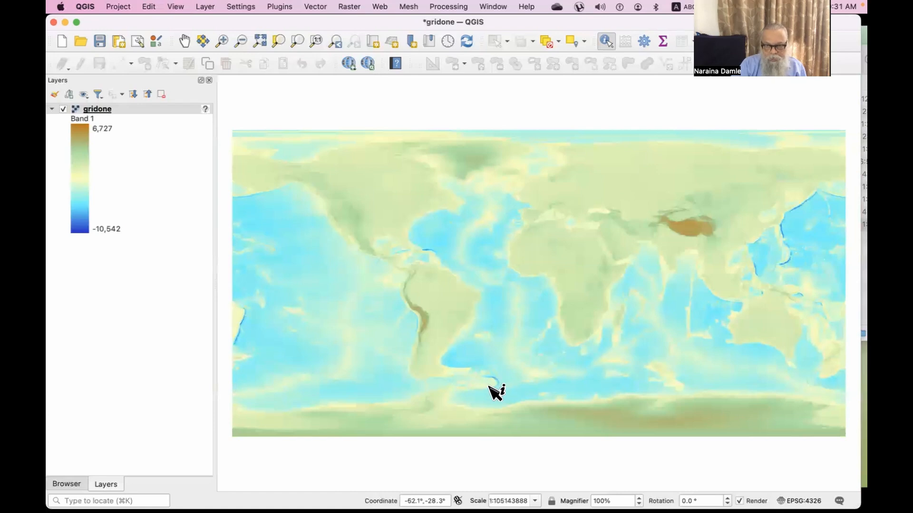
Examine the recolored relief of India and the Bay of Bengal, the Tibetan plateau and the Andes with their offshore trench
drag(683, 271, 540, 320)
scroll(540, 321, up, 3)
scroll(541, 321, up, 2)
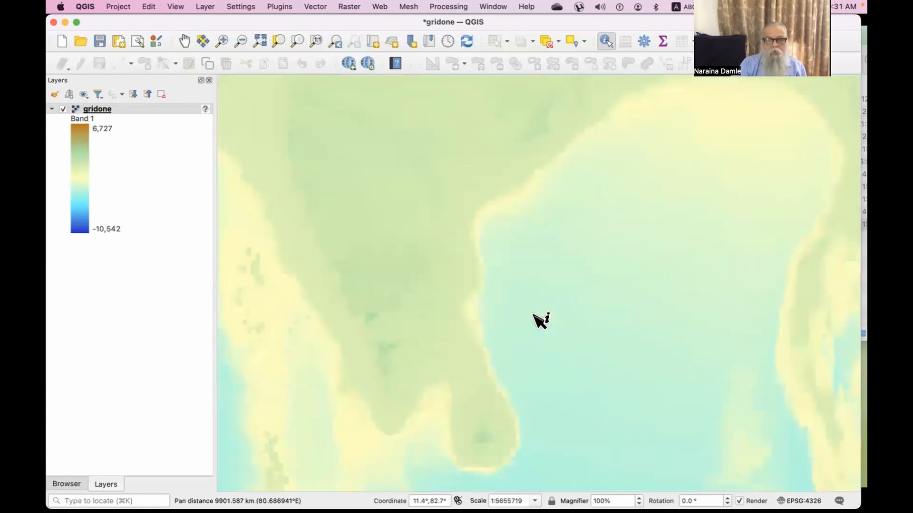
scroll(540, 321, down, 2)
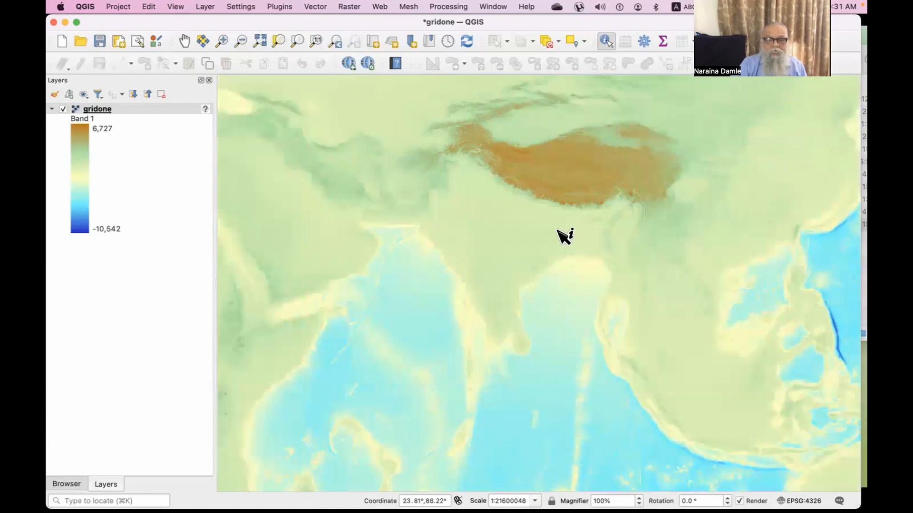
drag(564, 234, 575, 236)
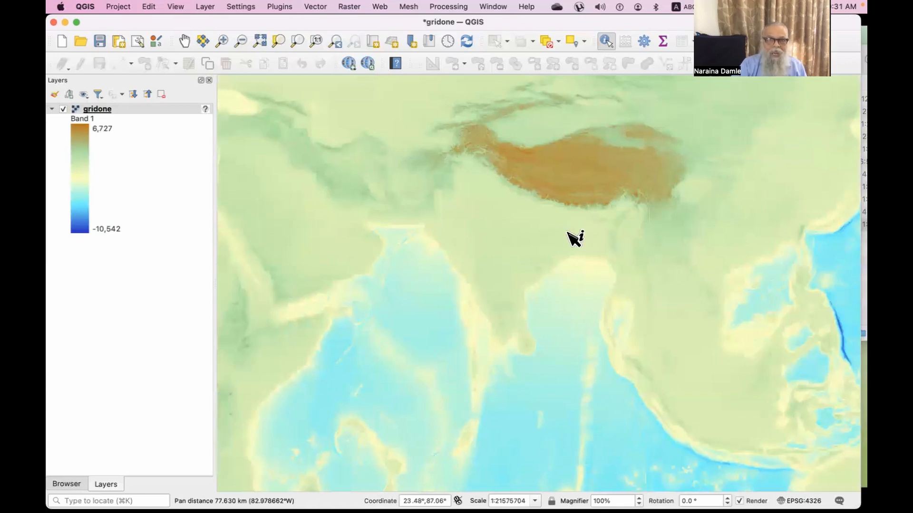
click(260, 41)
drag(662, 277, 528, 346)
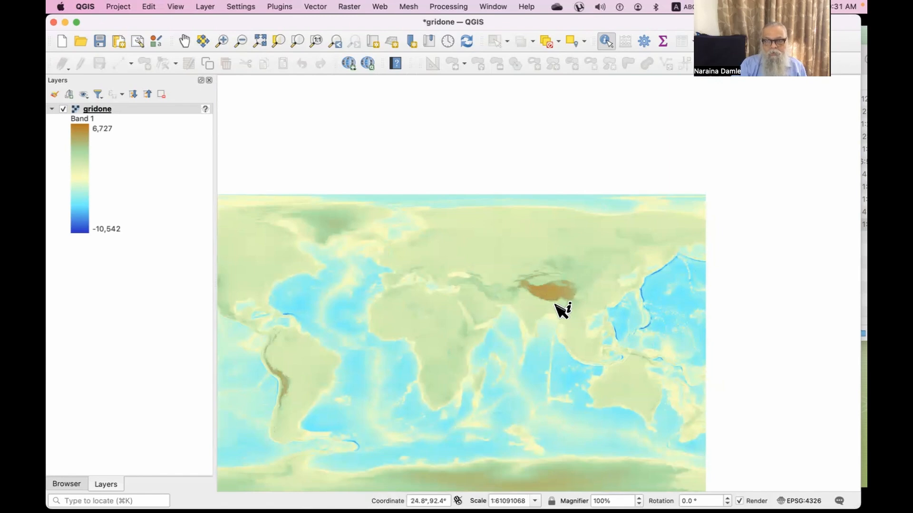
scroll(547, 304, up, 3)
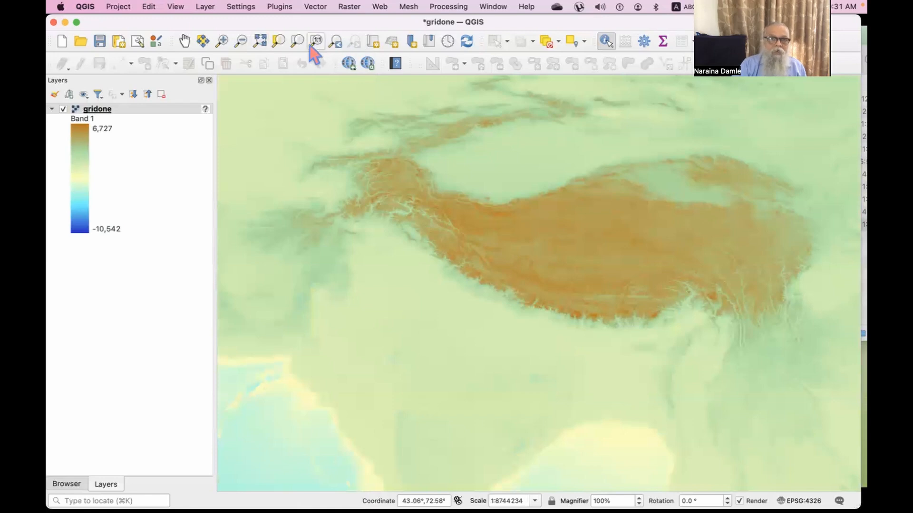
click(260, 41)
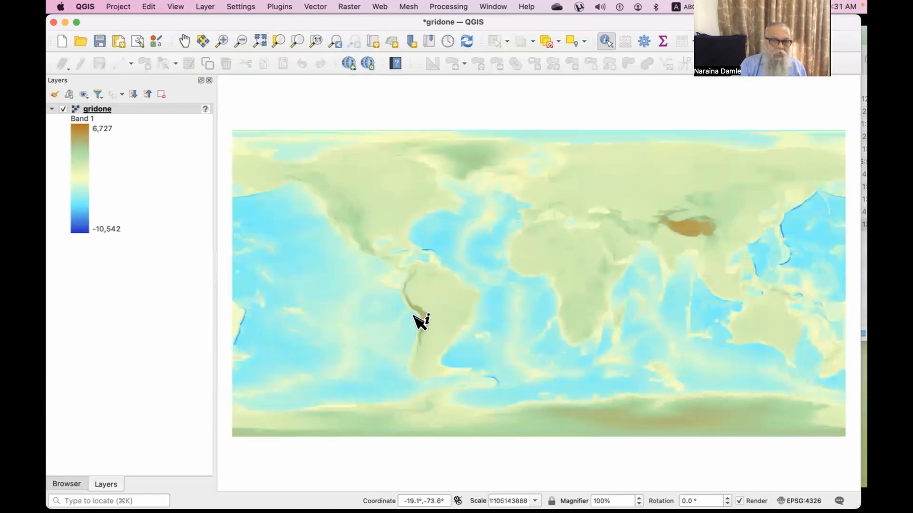
scroll(421, 322, up, 4)
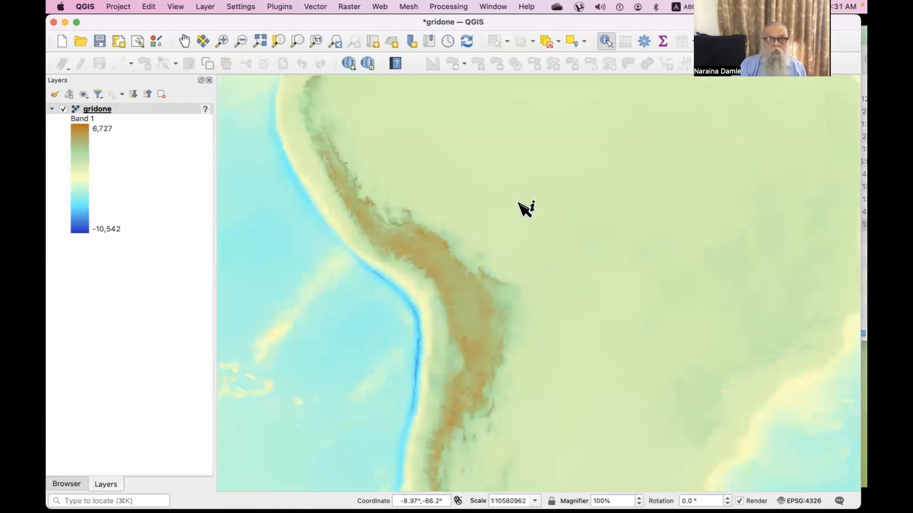
click(260, 41)
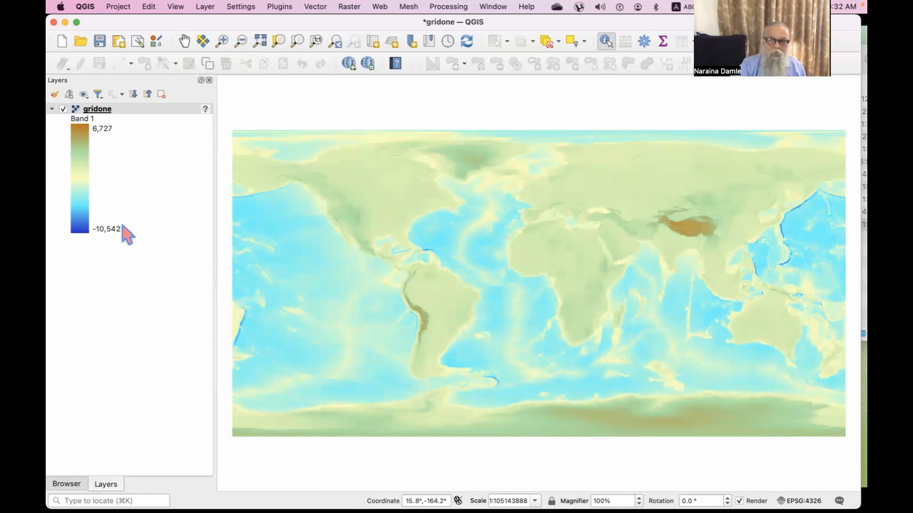
Examine the western Himalaya and the Kashmir valley at several scales, finishing at the raster's full extent
scroll(696, 242, up, 3)
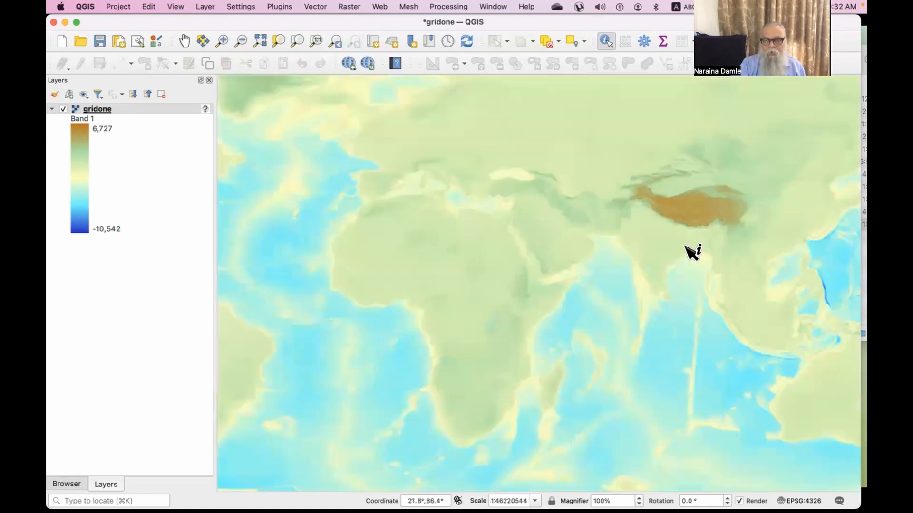
drag(679, 207, 597, 279)
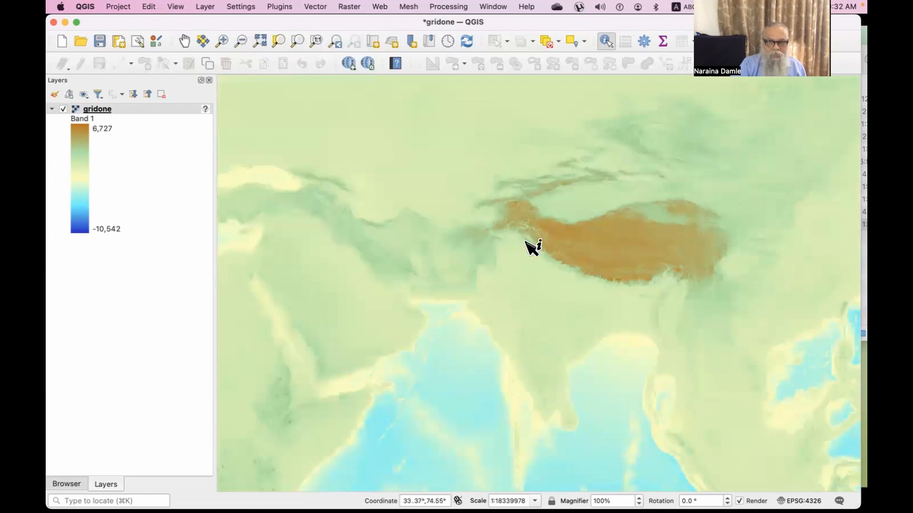
scroll(528, 247, up, 4)
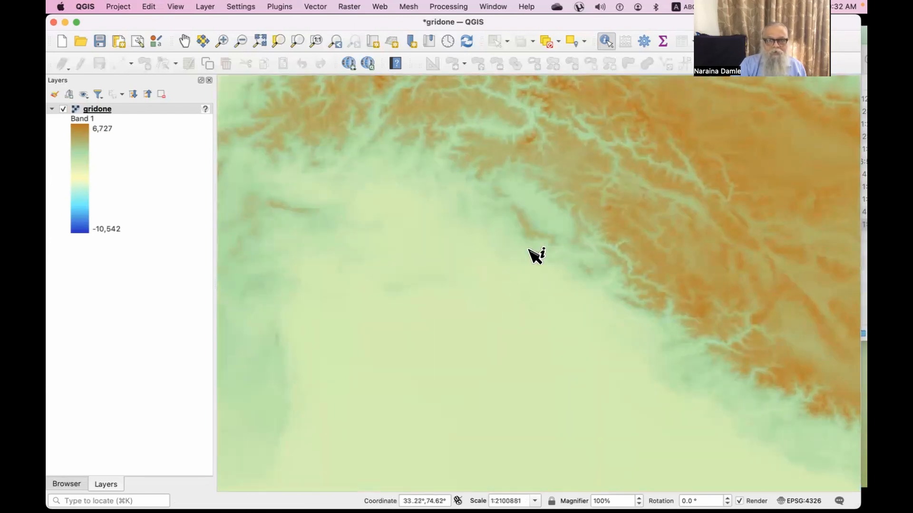
scroll(529, 249, down, 3)
drag(529, 248, 523, 299)
scroll(522, 299, up, 3)
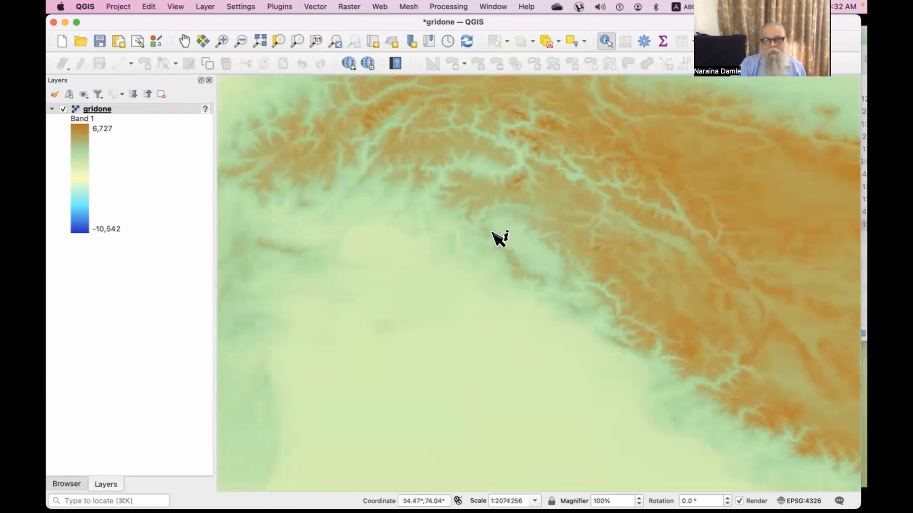
drag(540, 265, 457, 337)
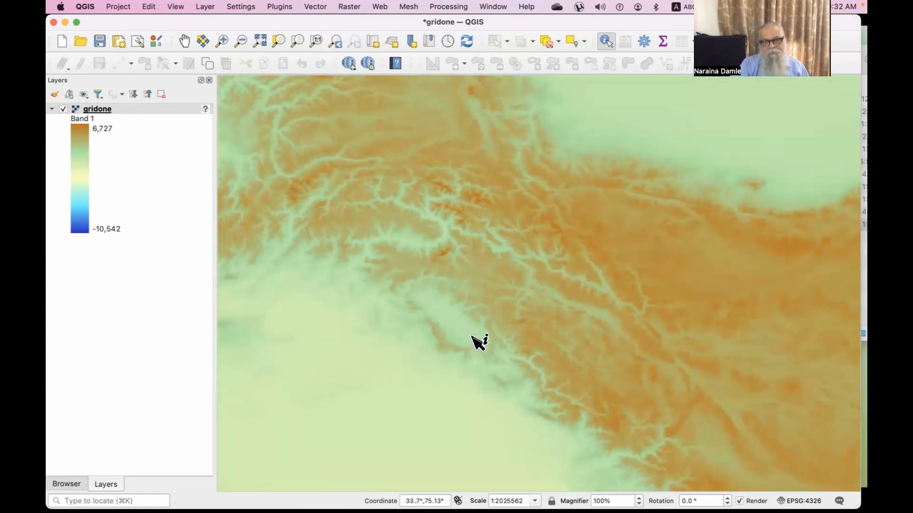
scroll(479, 346, down, 1)
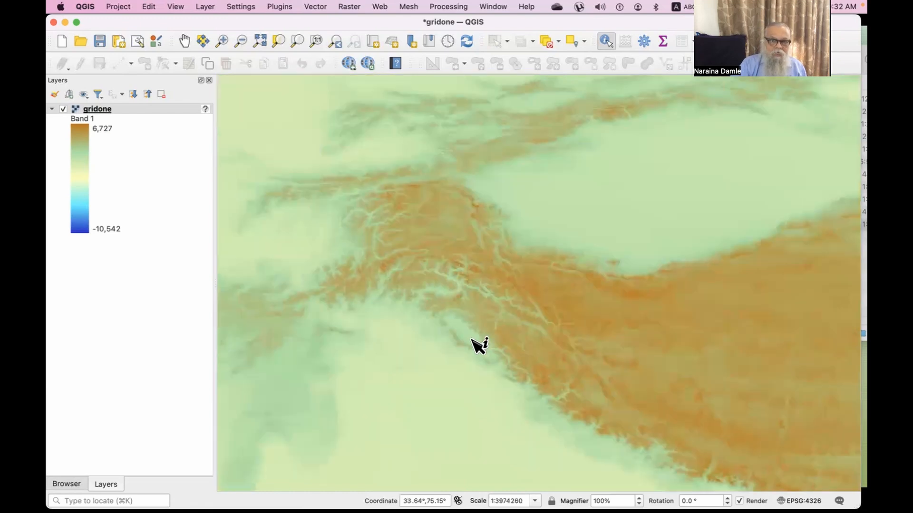
drag(480, 359, 471, 298)
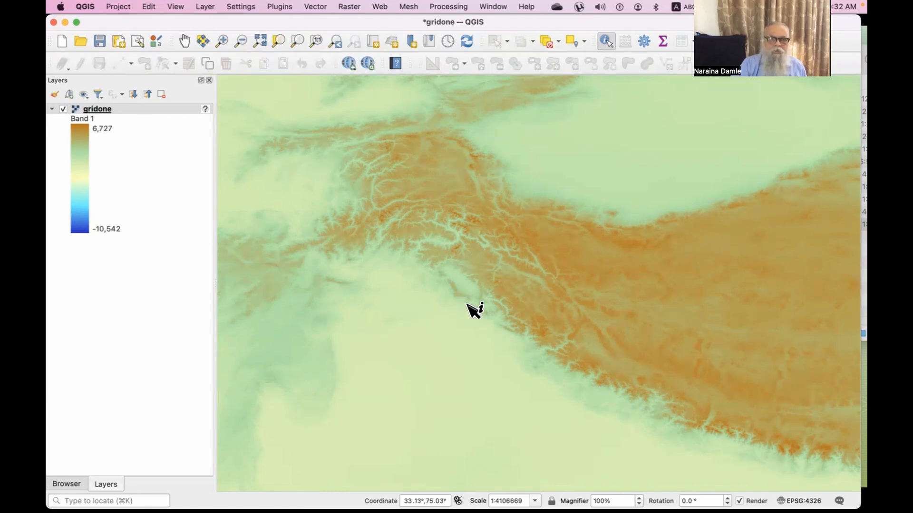
scroll(470, 309, up, 2)
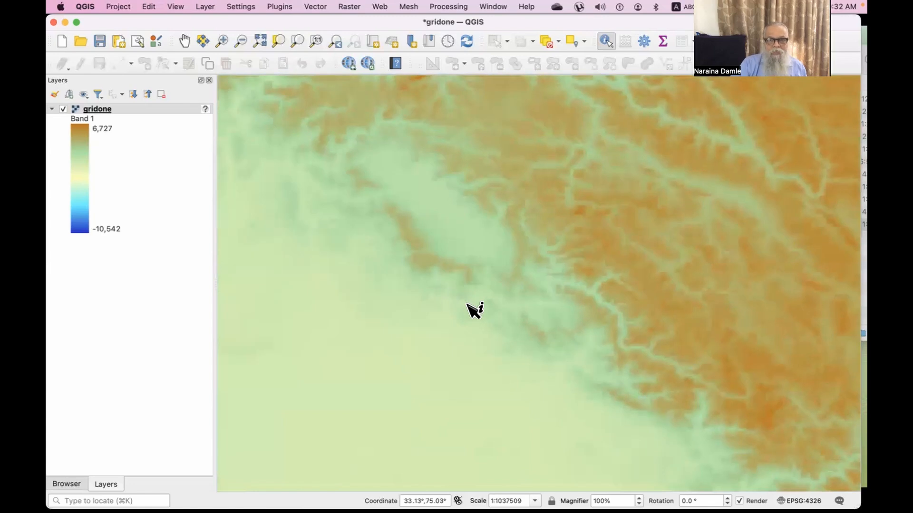
scroll(467, 303, down, 1)
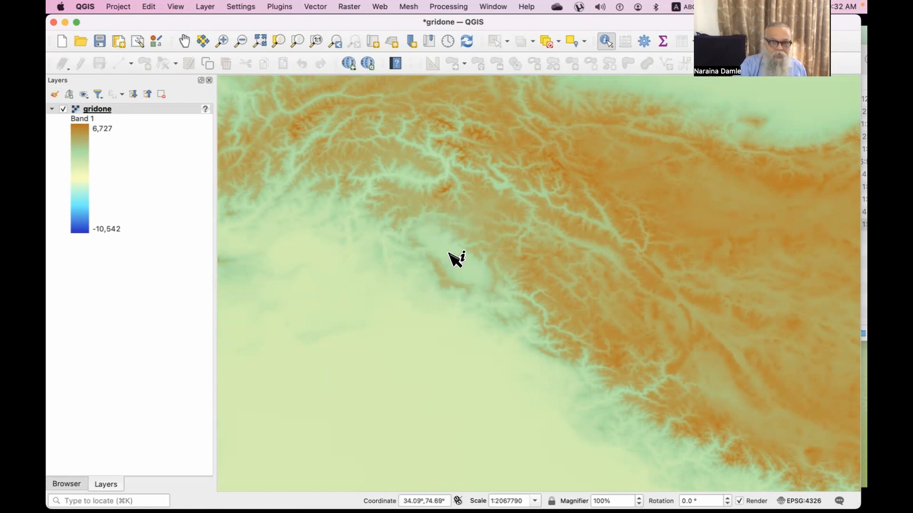
scroll(457, 259, up, 1)
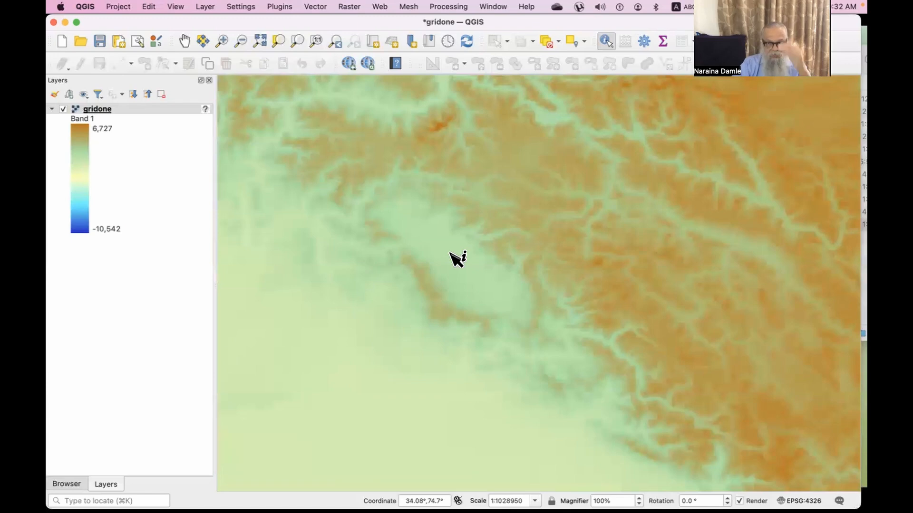
scroll(494, 299, down, 1)
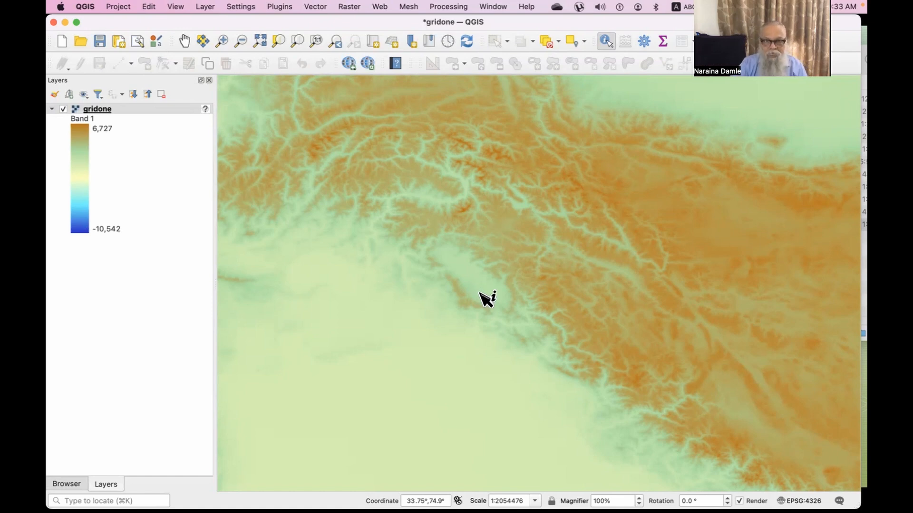
click(260, 45)
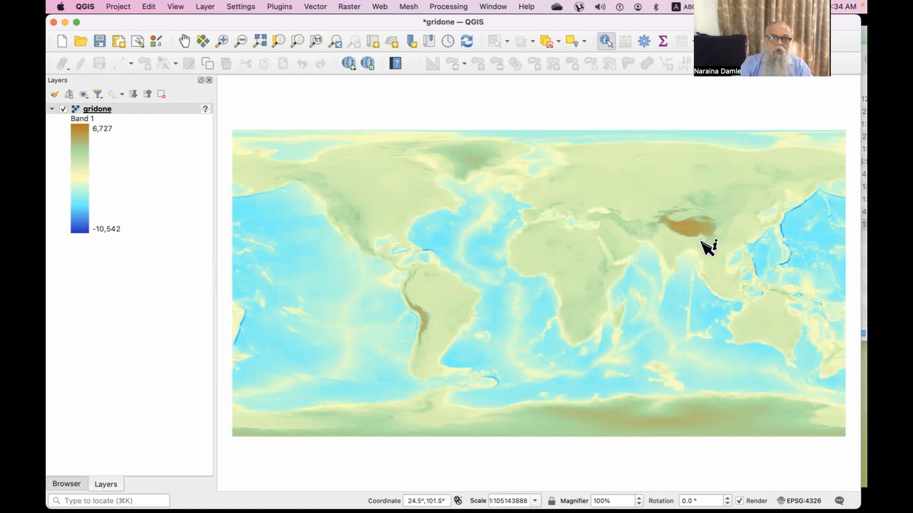
Identify the gridone raster's value at a point in the Pacific Ocean
click(116, 7)
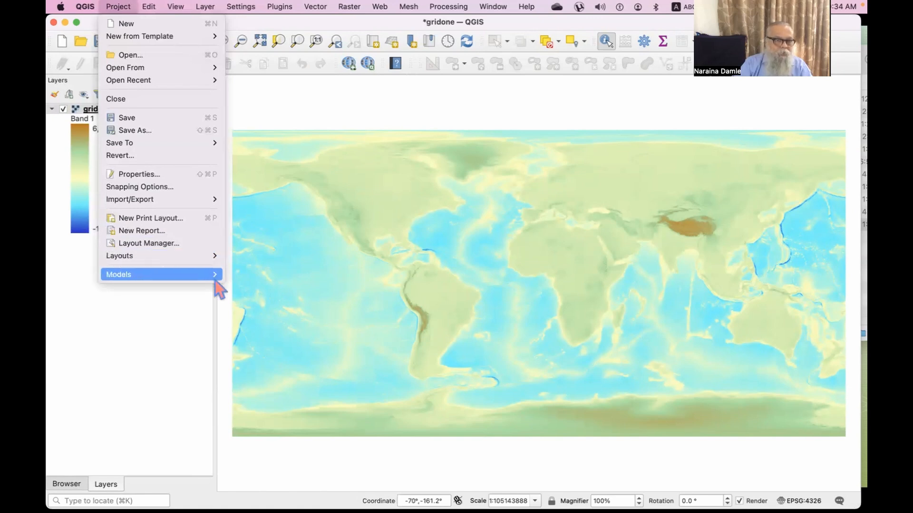
key(Escape)
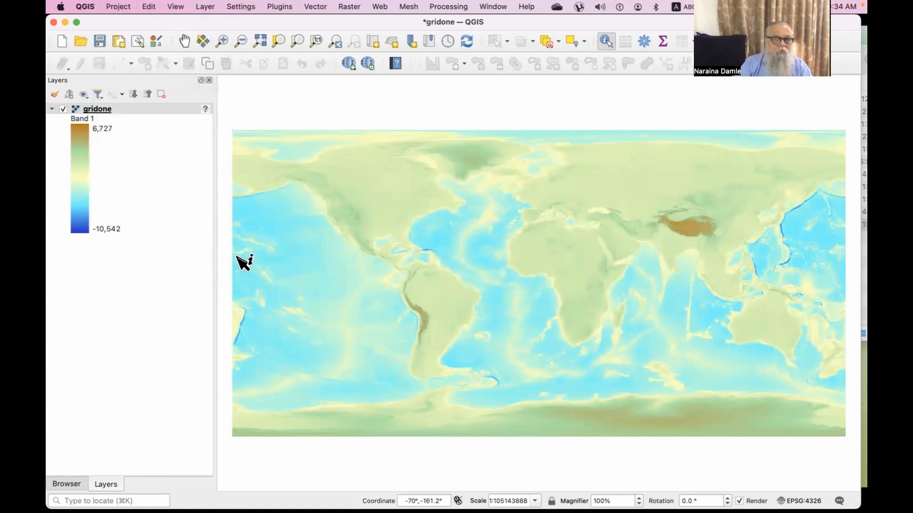
click(313, 289)
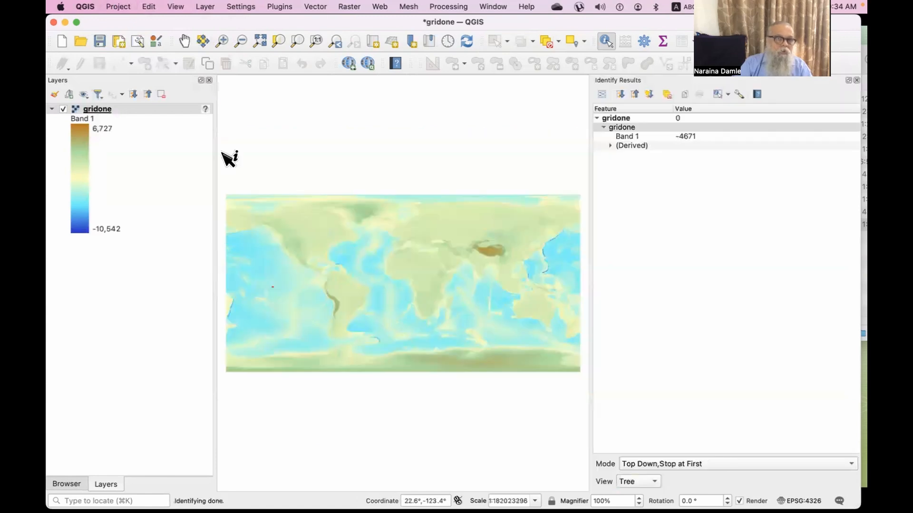
click(117, 7)
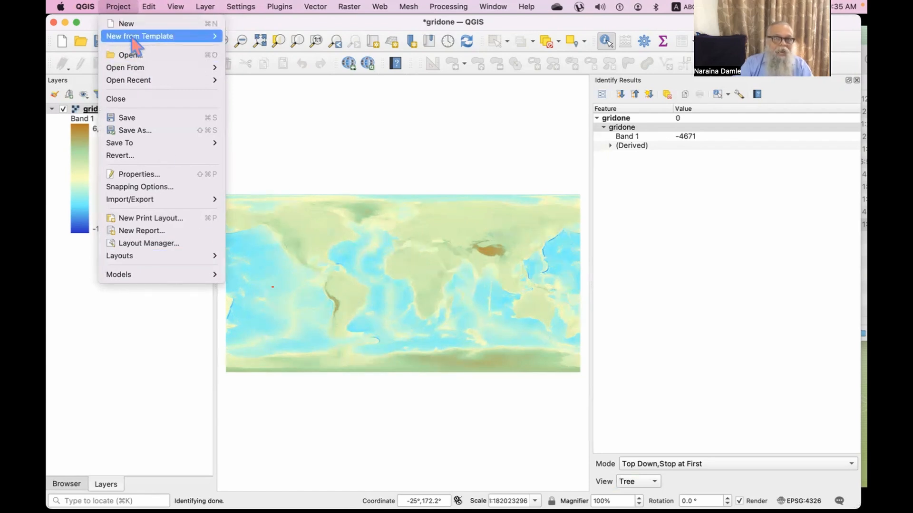
click(125, 24)
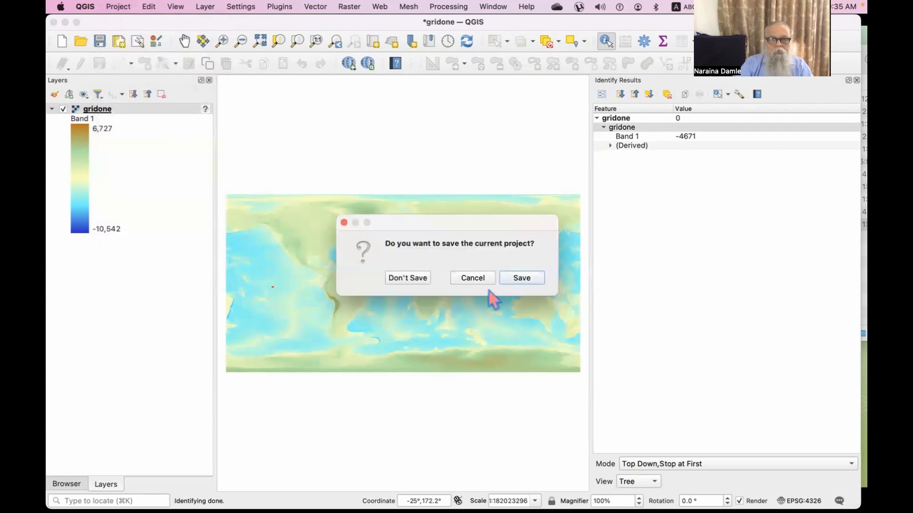
click(467, 280)
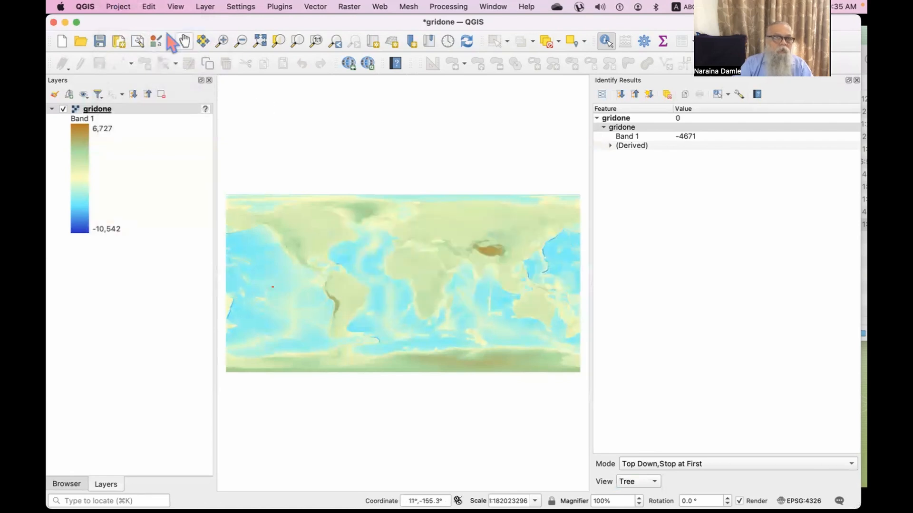
Create a new empty print layout titled mapforprint
click(118, 7)
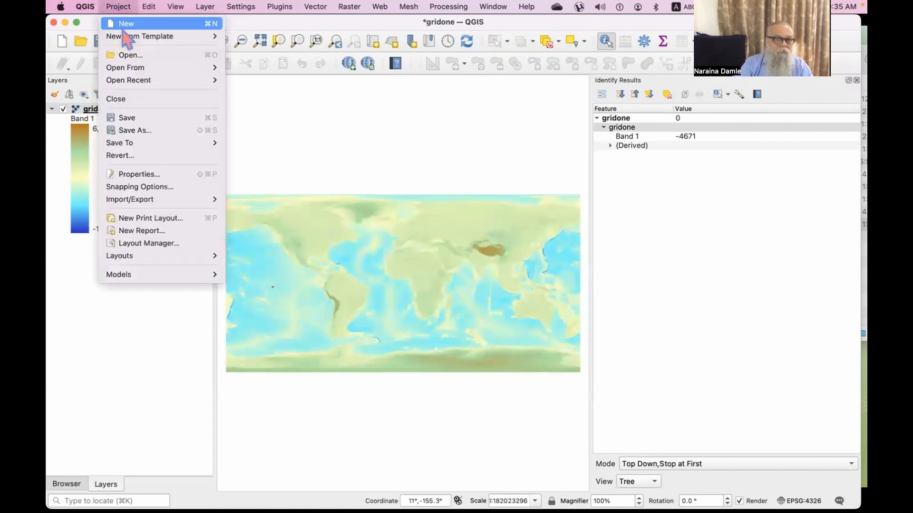
click(127, 244)
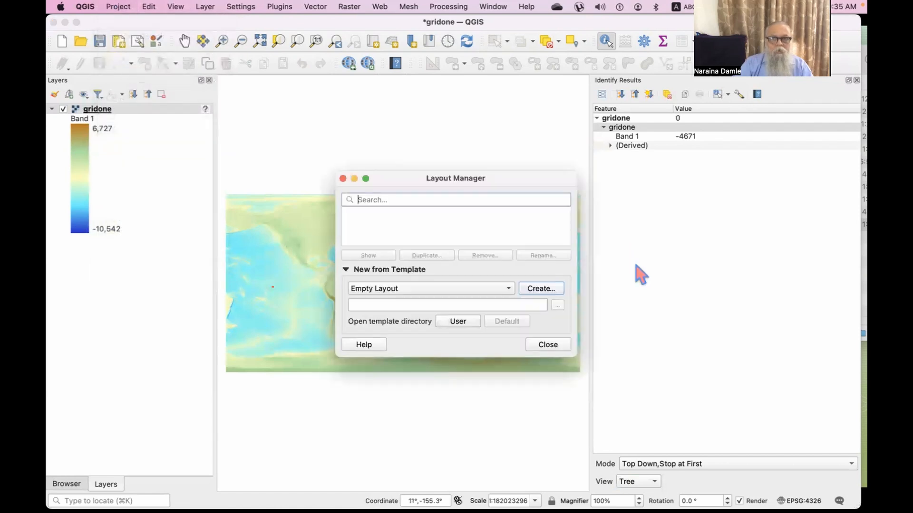
click(535, 287)
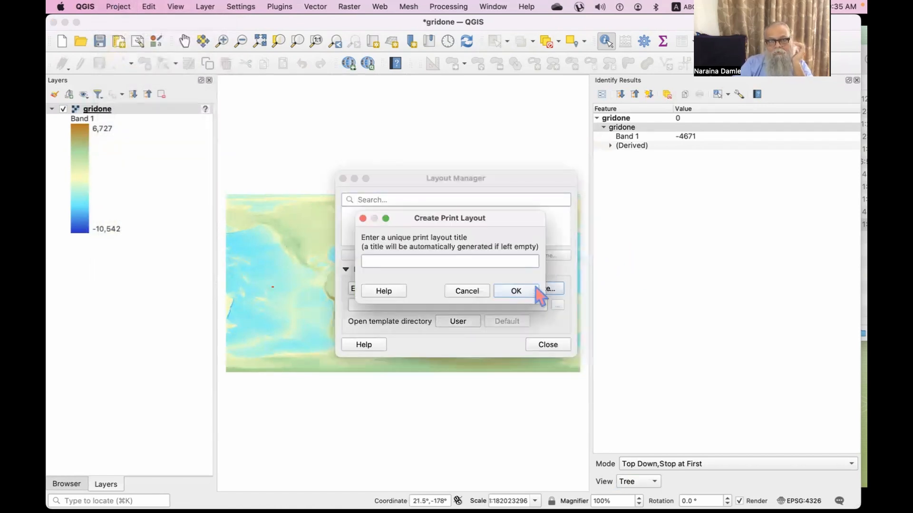
text(65)
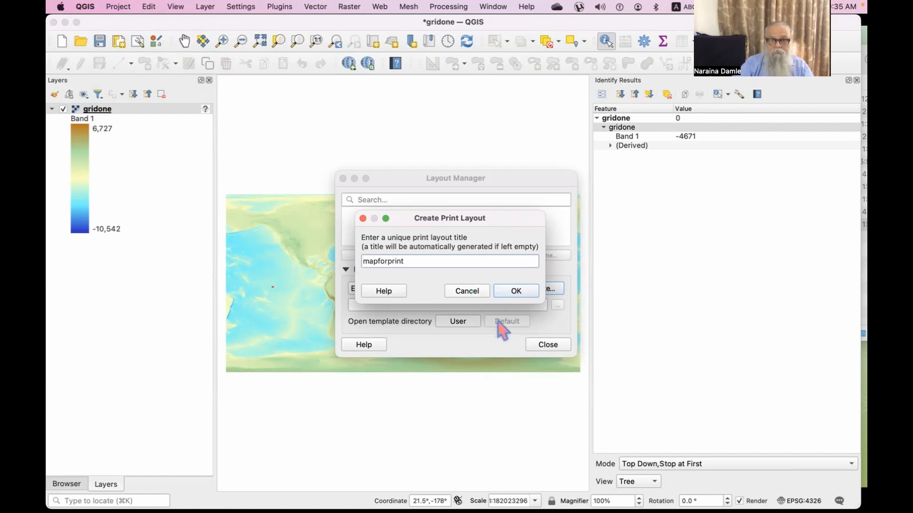
click(509, 294)
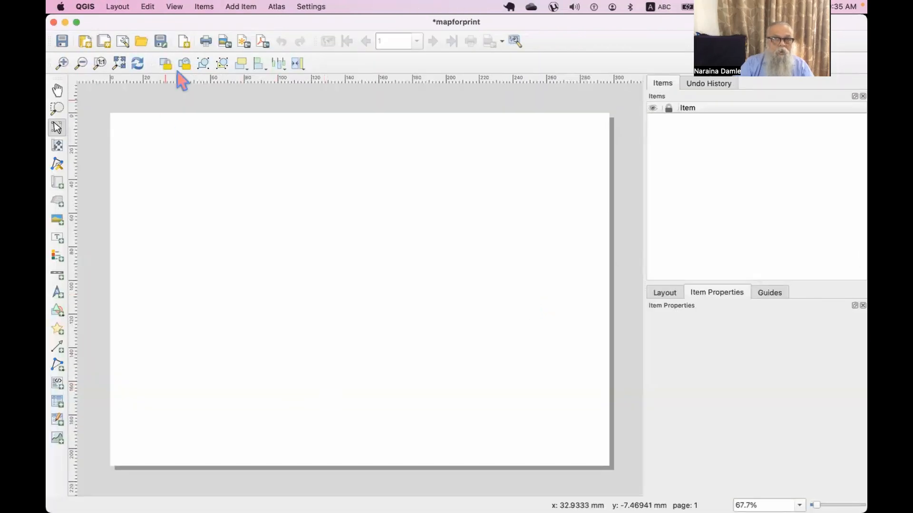
Add a map item covering almost the whole layout page, leaving narrow margins on all sides
click(242, 7)
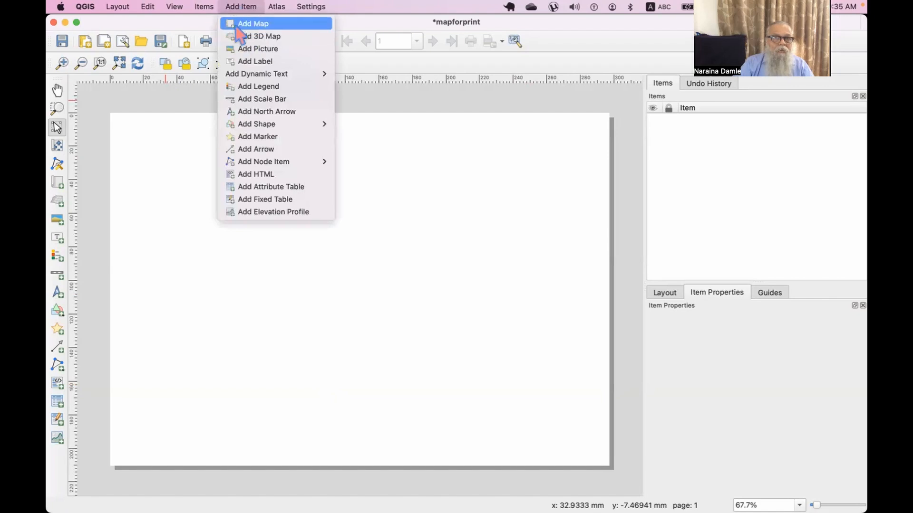
click(245, 23)
drag(119, 125, 601, 456)
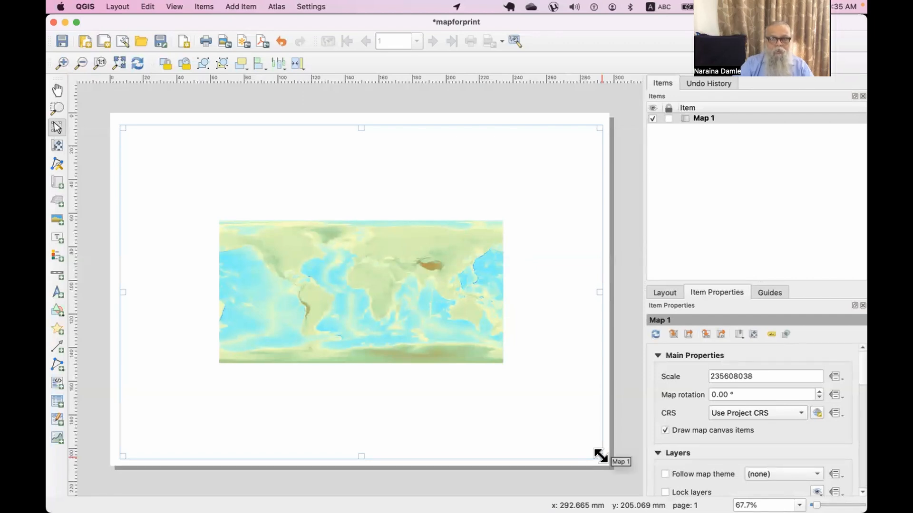
click(148, 7)
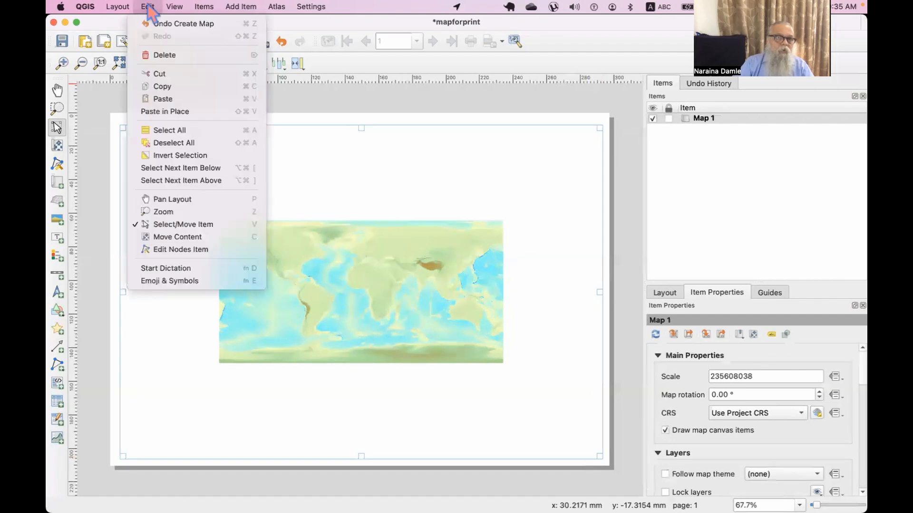
click(177, 226)
scroll(368, 290, up, 1)
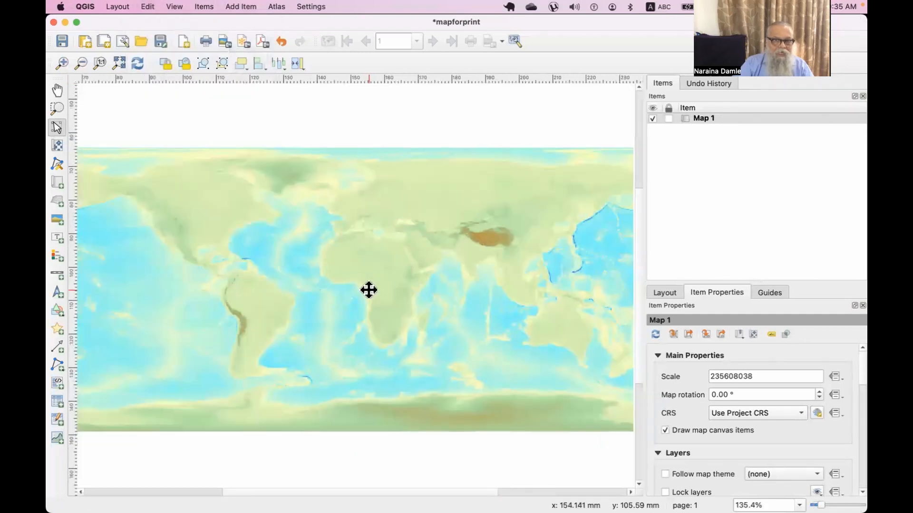
scroll(368, 290, down, 1)
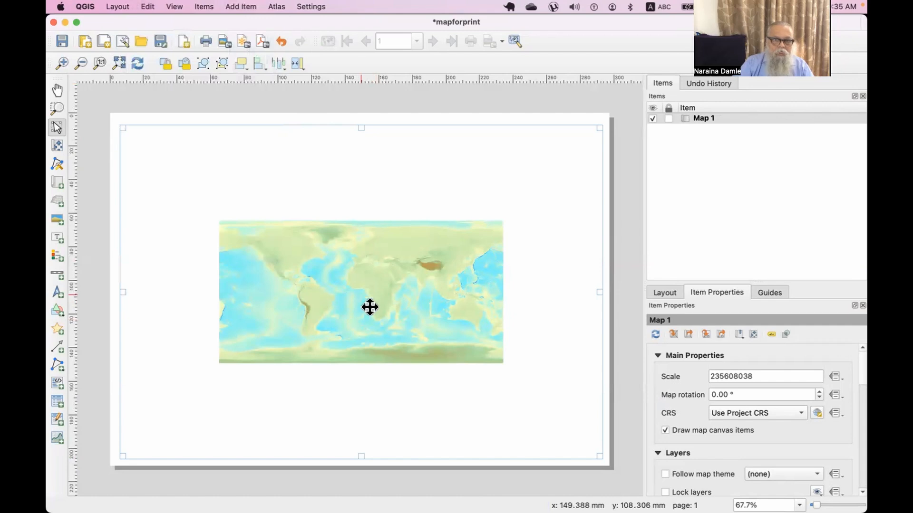
Set the layout map's scale to 135000000 so the world spans the map frame
click(762, 378)
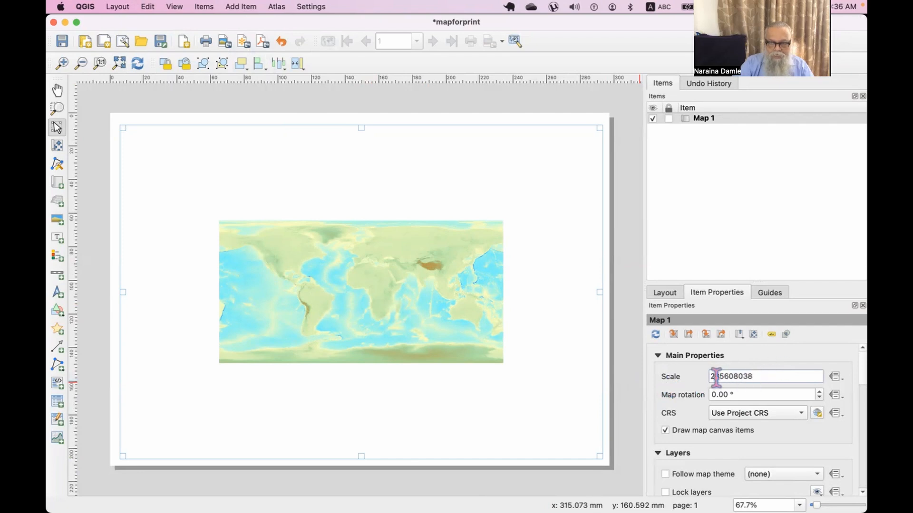
drag(710, 378, 796, 374)
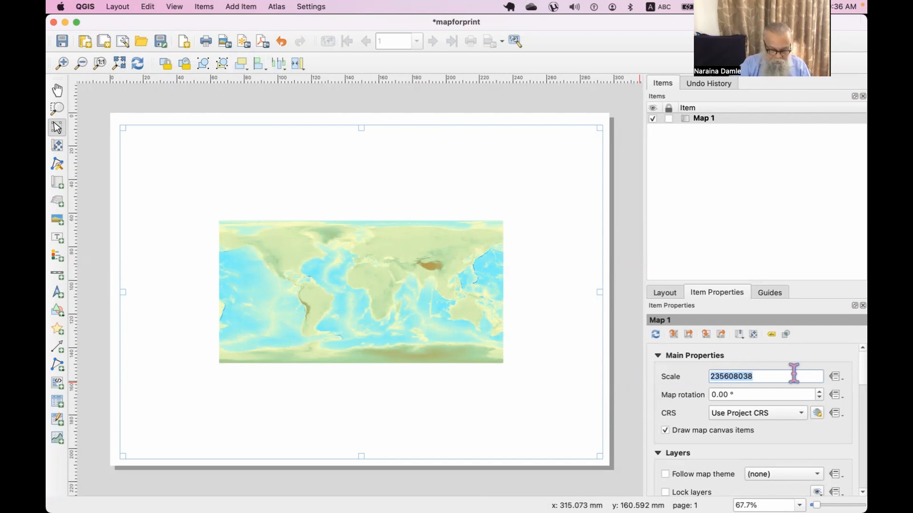
text(13500000)
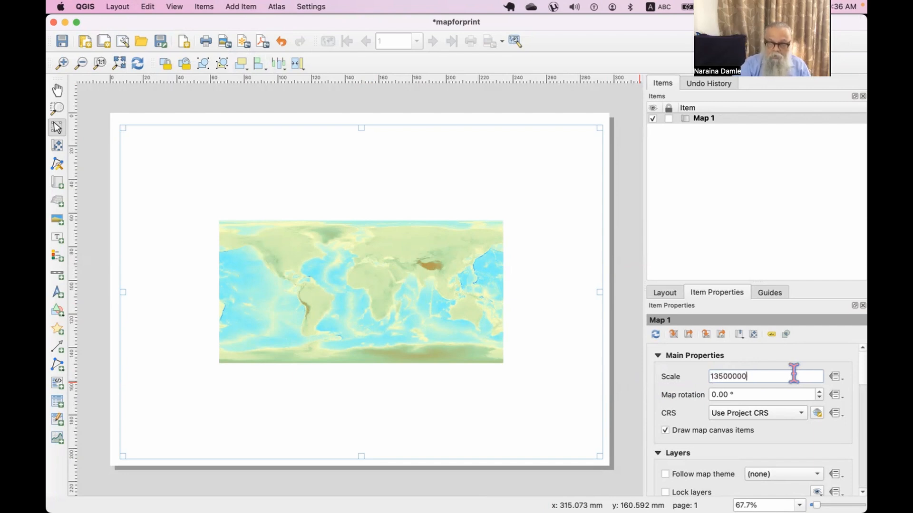
text(0)
key(Return)
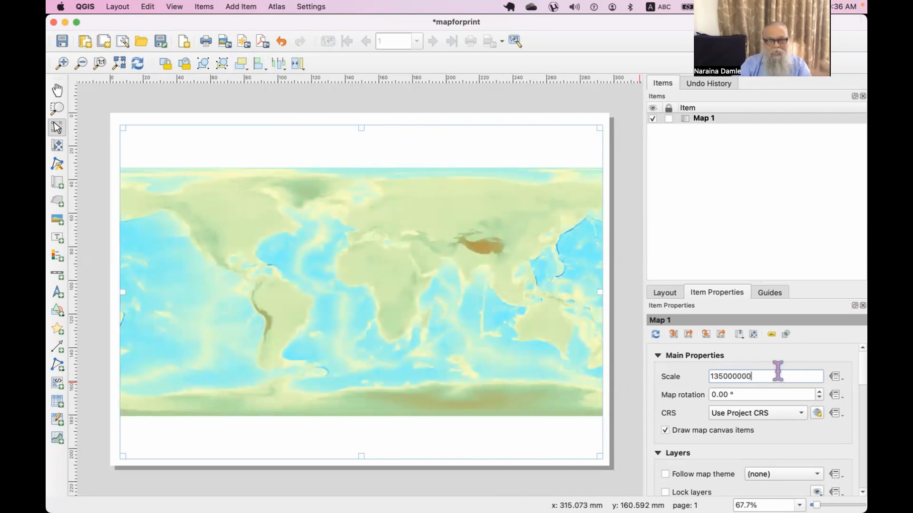
click(614, 487)
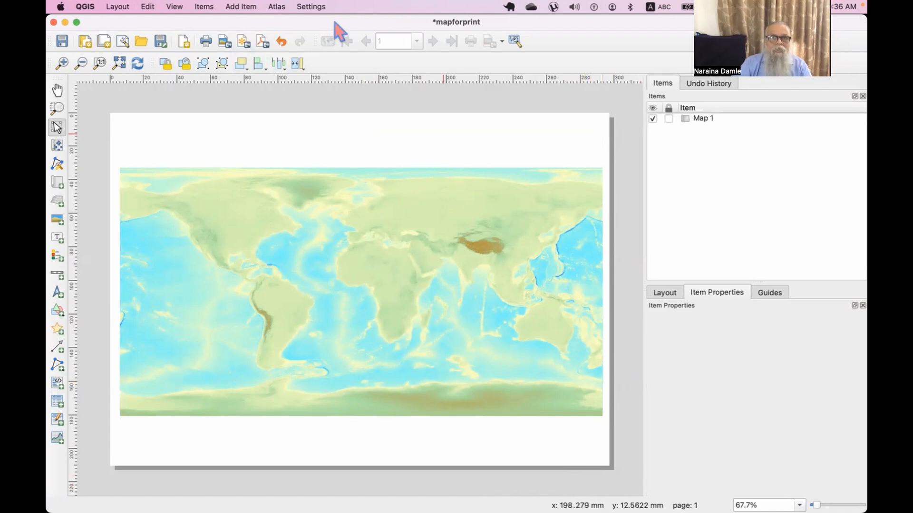
Add a label reading "MY world map" in the blank space above the northeastern part of the map
click(238, 7)
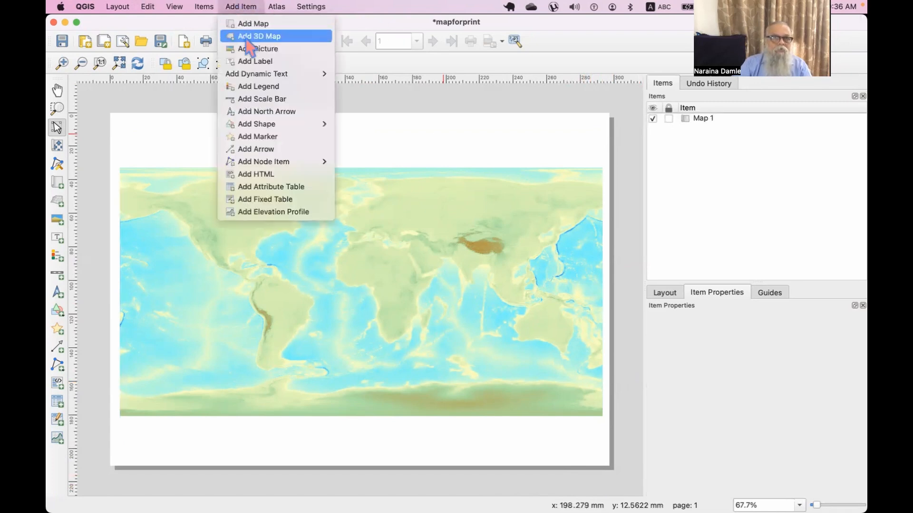
click(247, 61)
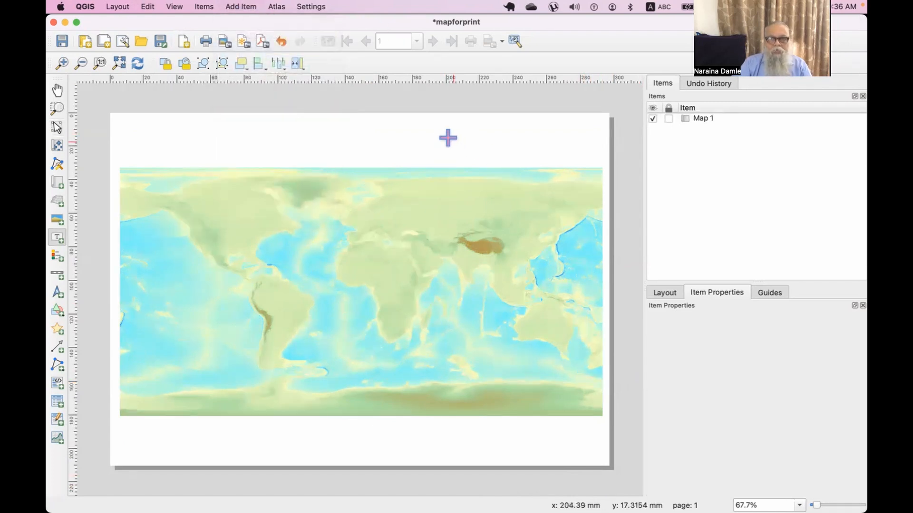
drag(445, 135, 549, 163)
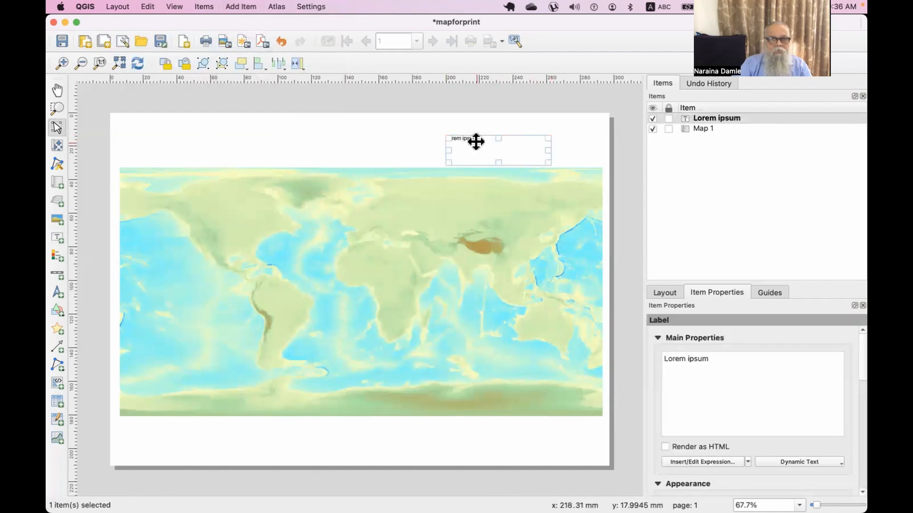
drag(724, 369, 648, 354)
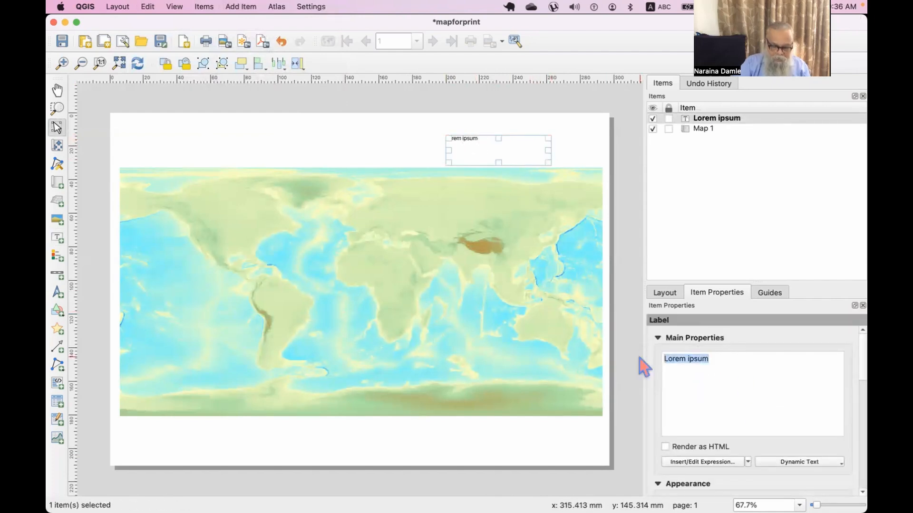
text(MY world map)
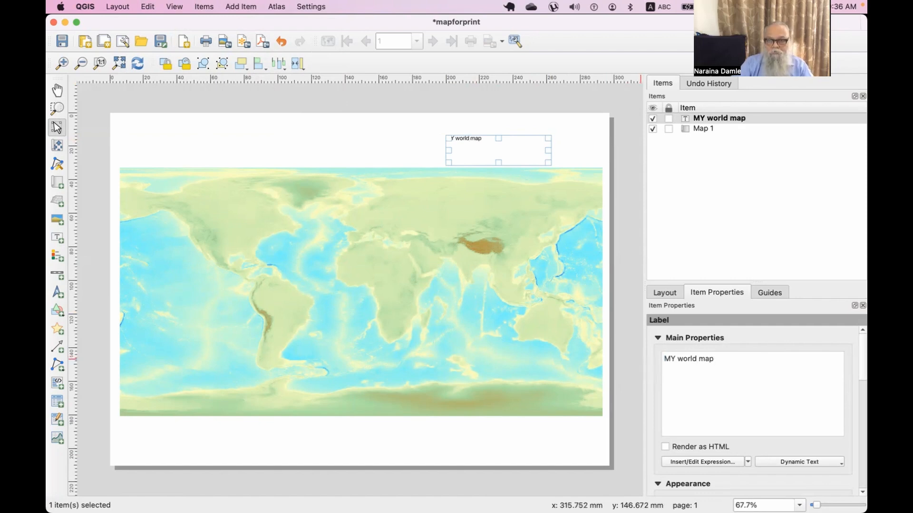
click(632, 473)
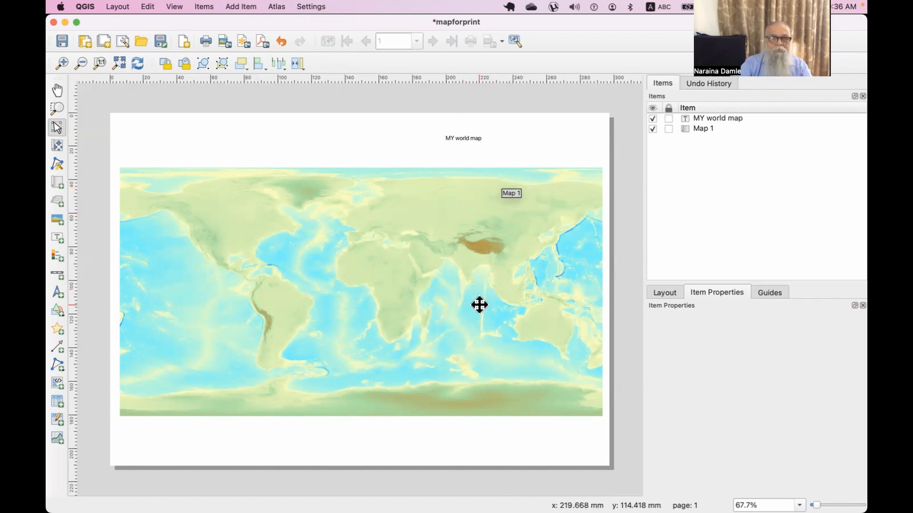
View the layout's print options and dismiss them without printing
click(117, 7)
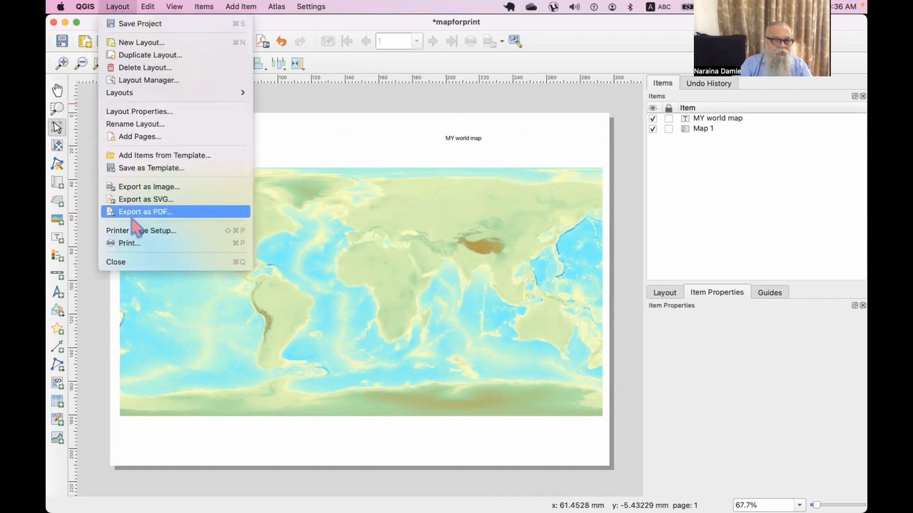
click(125, 244)
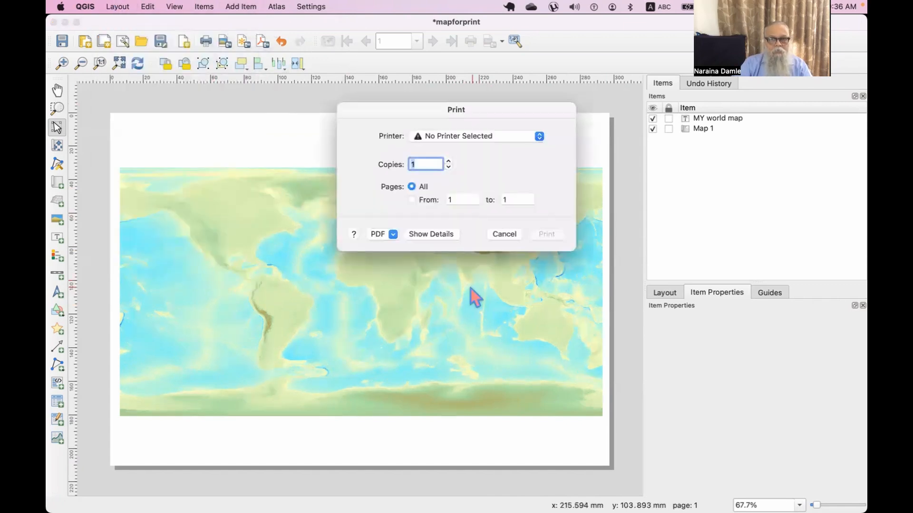
click(507, 235)
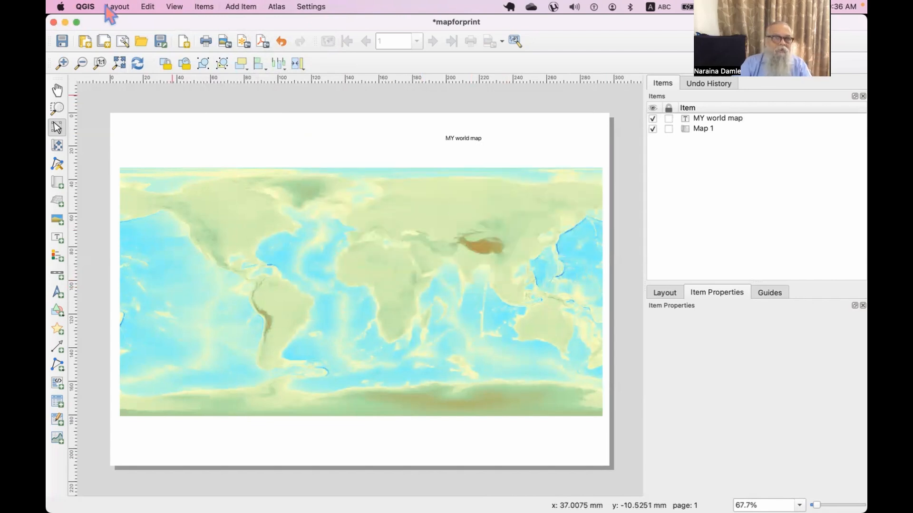
Close the mapforprint layout window and return to the main map window
click(116, 8)
mouse_move(84, 7)
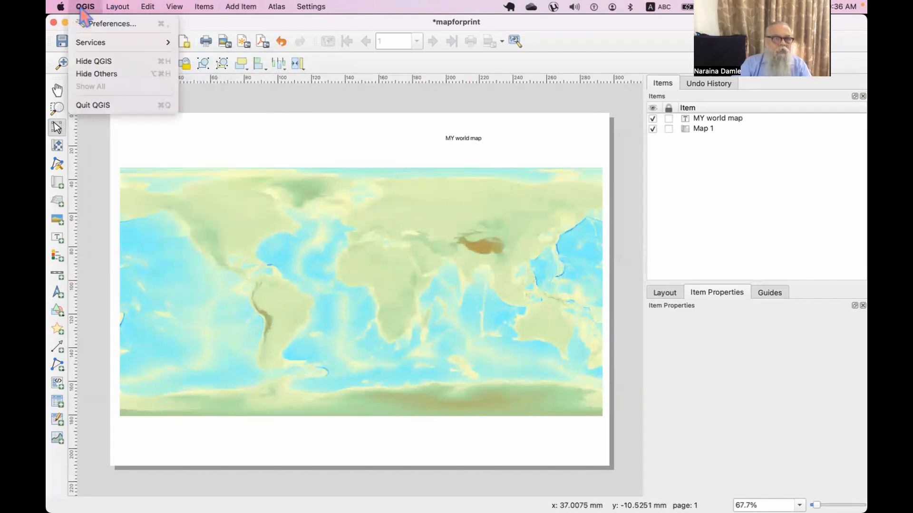
click(101, 164)
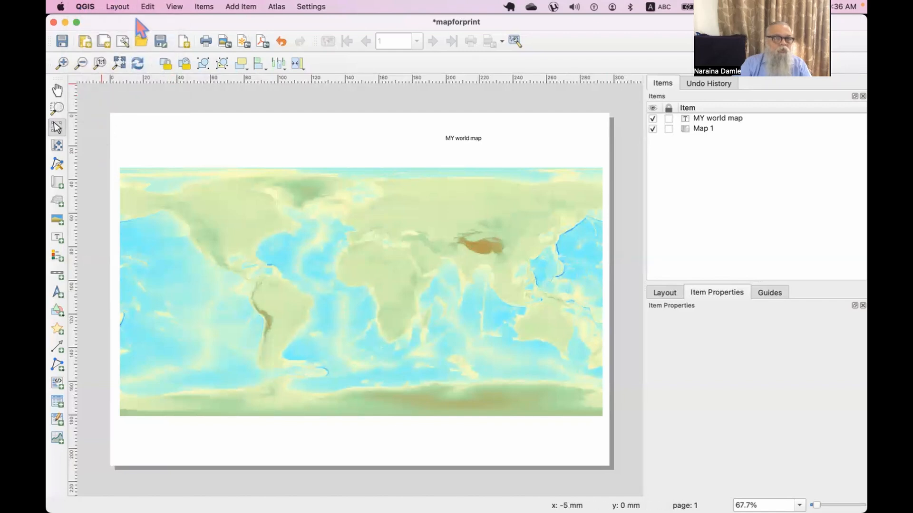
click(53, 22)
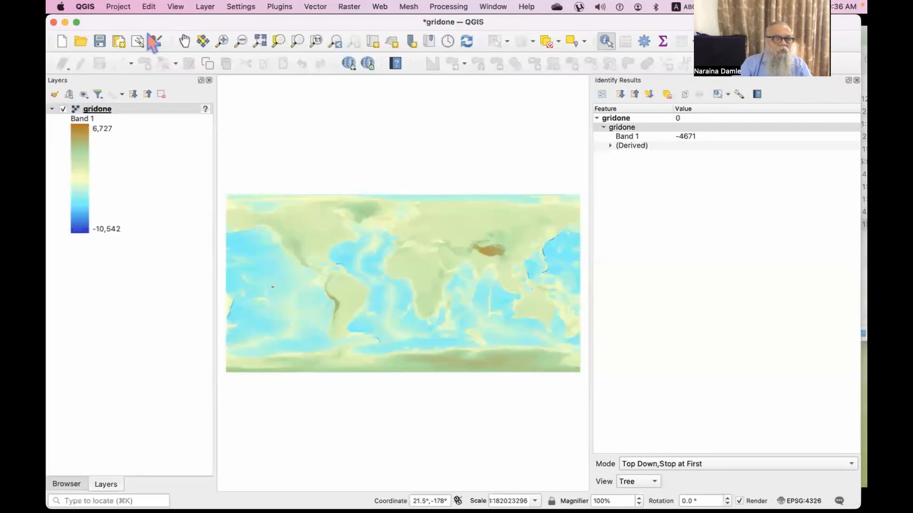
Open the recent project physicalmp.qgz, saving the changes to the current gridone project
click(118, 7)
mouse_move(148, 80)
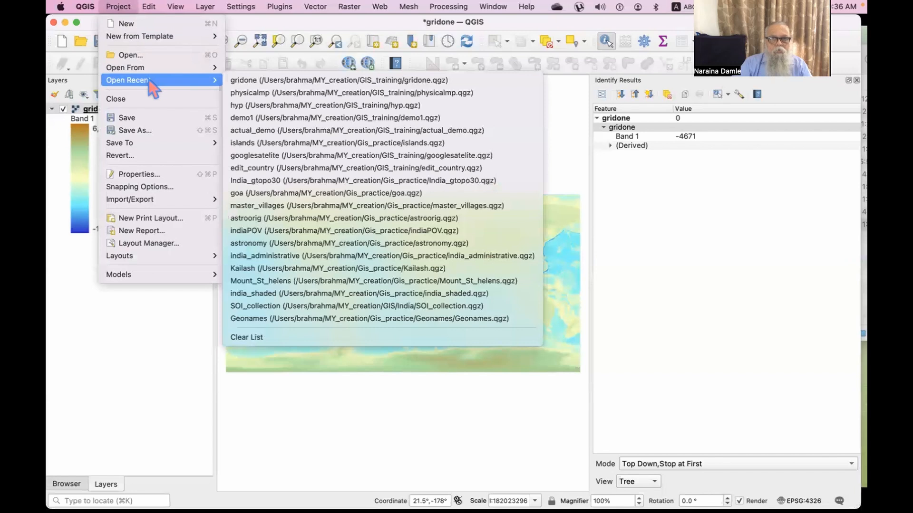
click(437, 93)
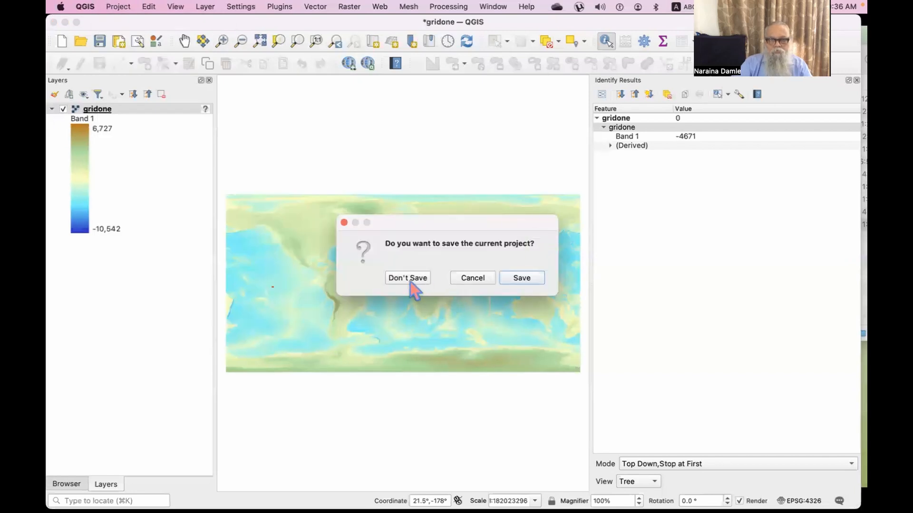
click(530, 281)
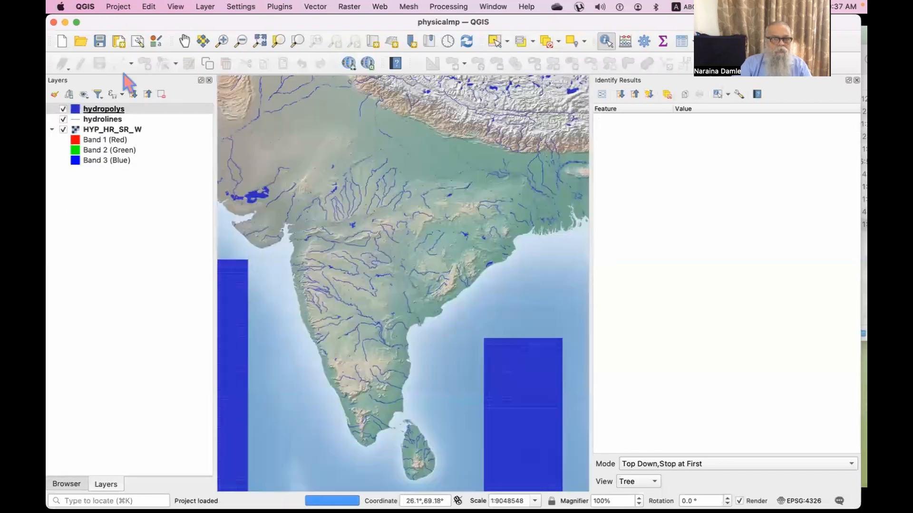
Open the project's existing A2 print layout and view its full page with all items
click(117, 6)
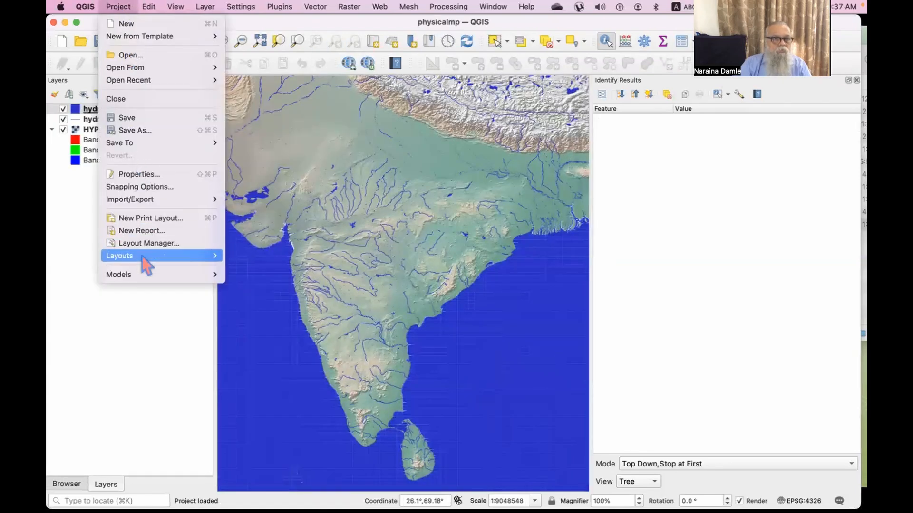
mouse_move(178, 257)
click(235, 256)
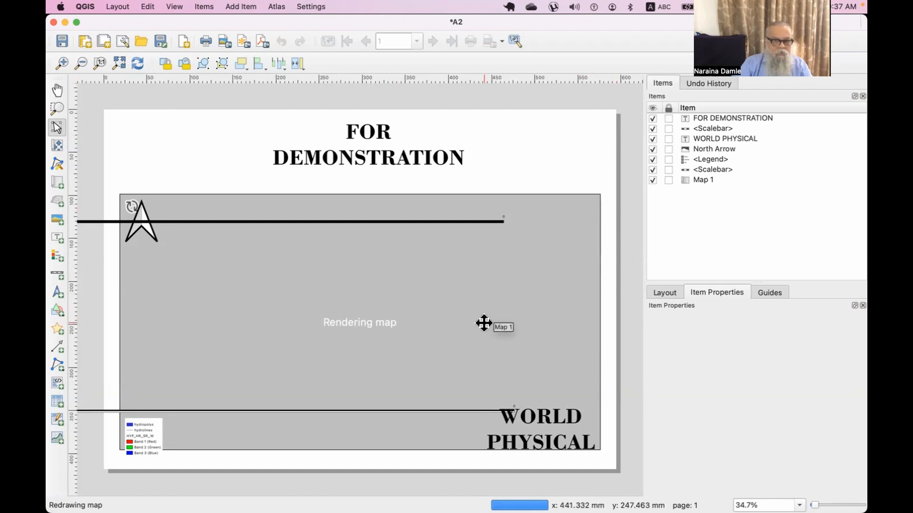
scroll(483, 323, down, 1)
scroll(483, 322, down, 1)
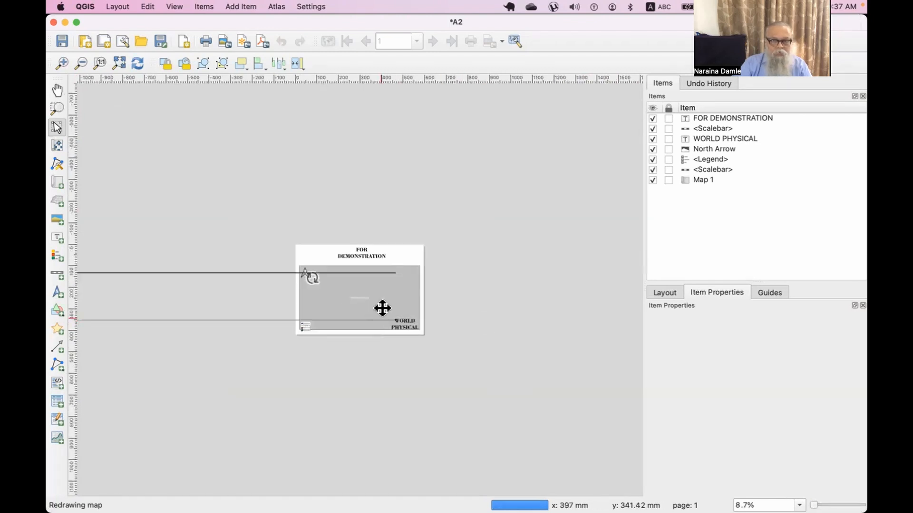
scroll(381, 302, up, 1)
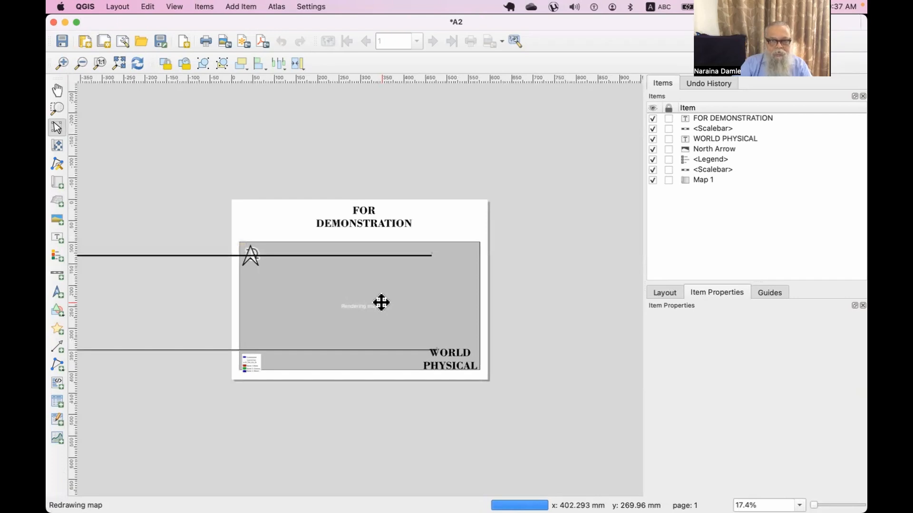
scroll(381, 303, up, 2)
scroll(381, 302, down, 1)
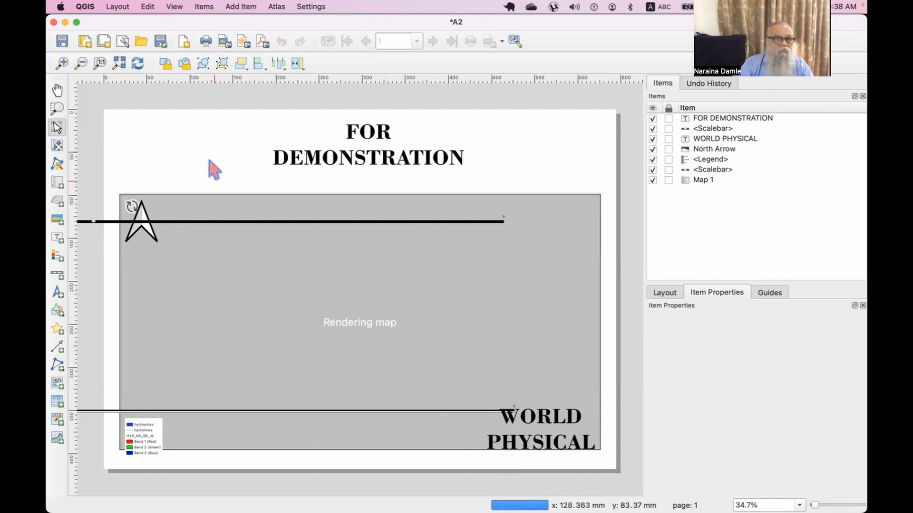
Examine the two scale bars that run beyond the A2 layout page and switch to the PowerPoint presentation
key(super+minus)
key(super+minus)
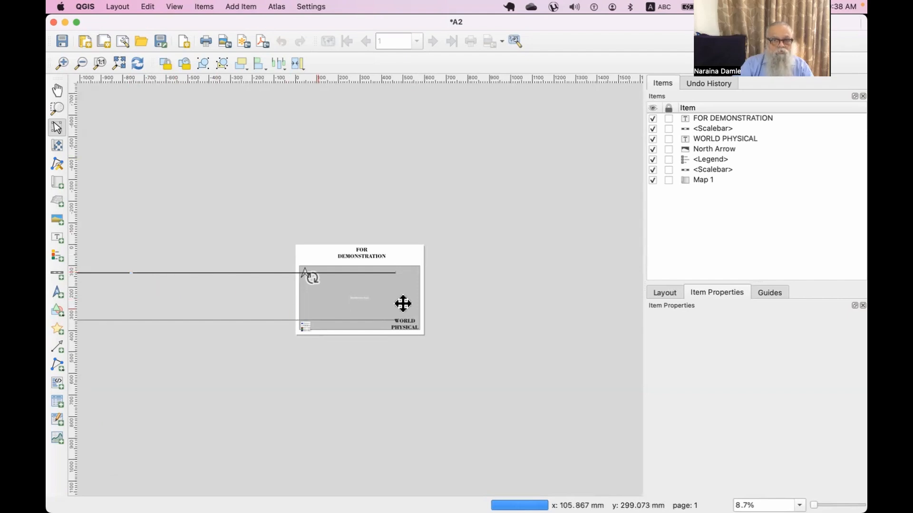
scroll(383, 304, up, 2)
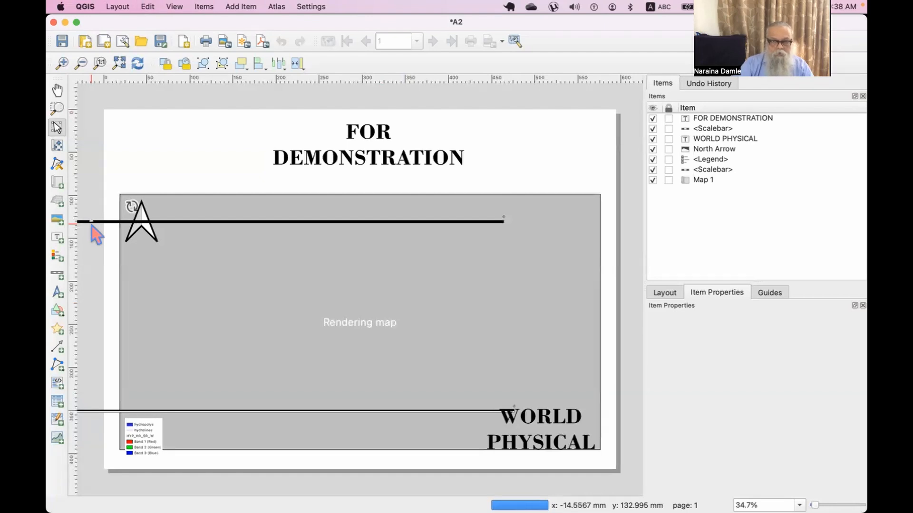
scroll(465, 358, down, 2)
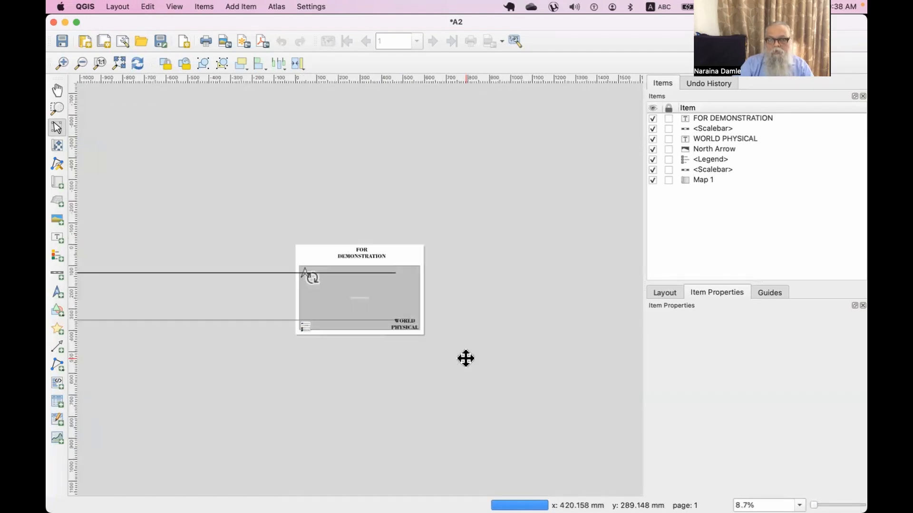
key(super+plus)
key(super+plus)
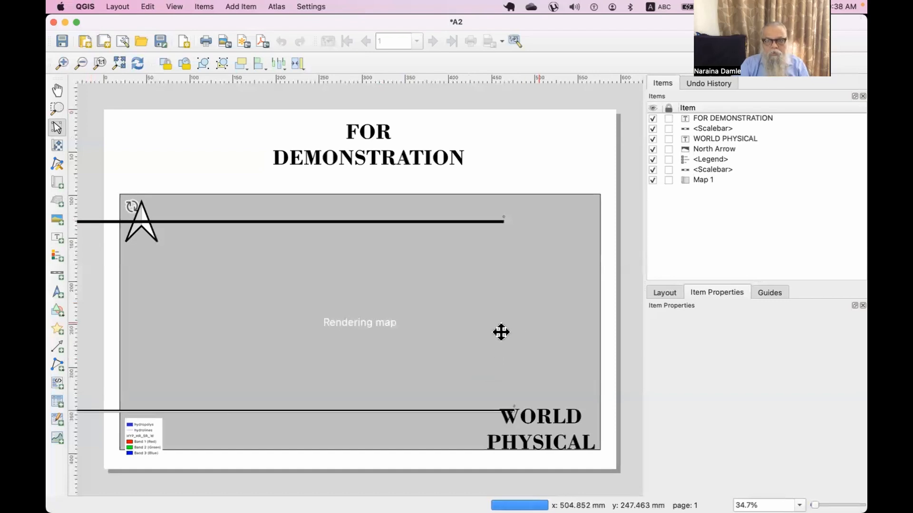
mouse_move(62, 275)
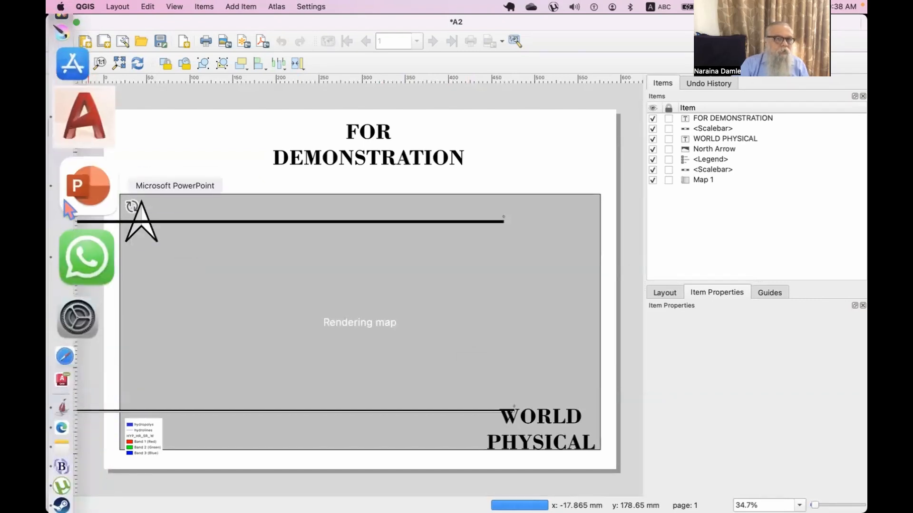
click(78, 205)
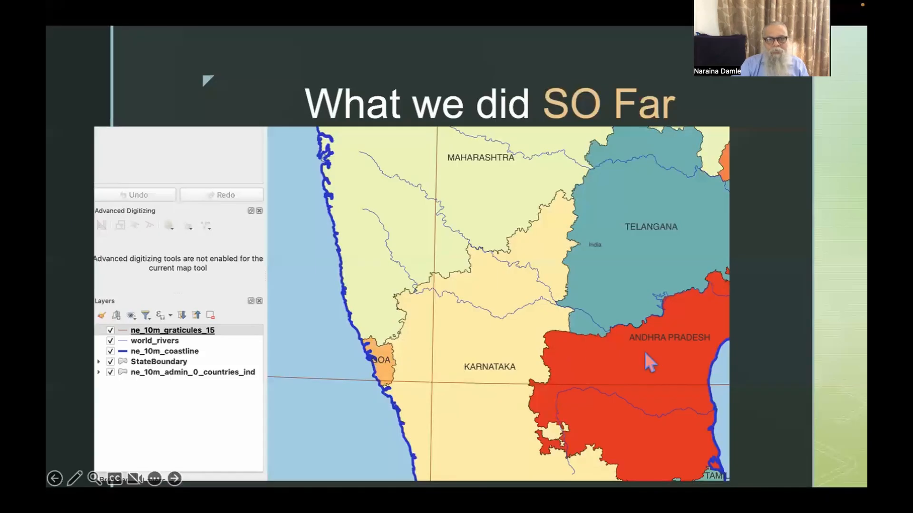
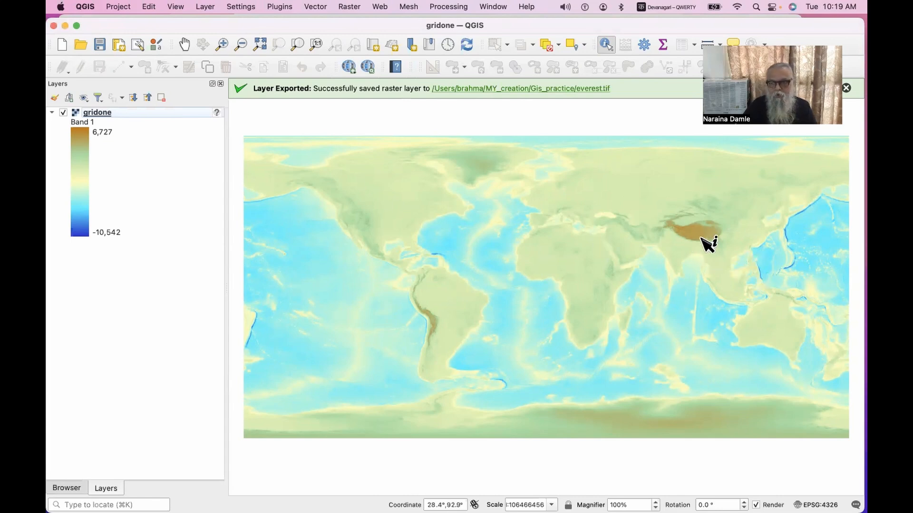
Examine the gridone raster's cell detail along the brown Himalayan ridge around Mount Everest at several scales
scroll(695, 242, down, 2)
scroll(695, 244, up, 2)
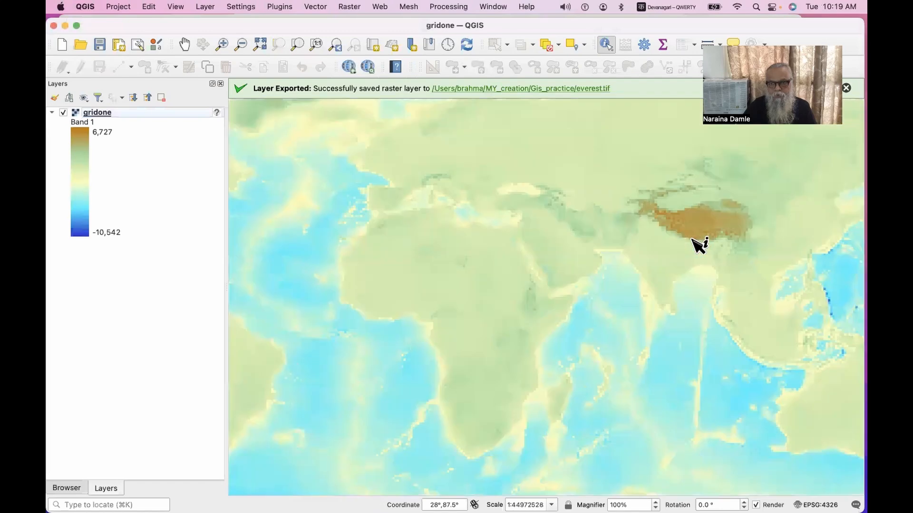
scroll(694, 244, up, 1)
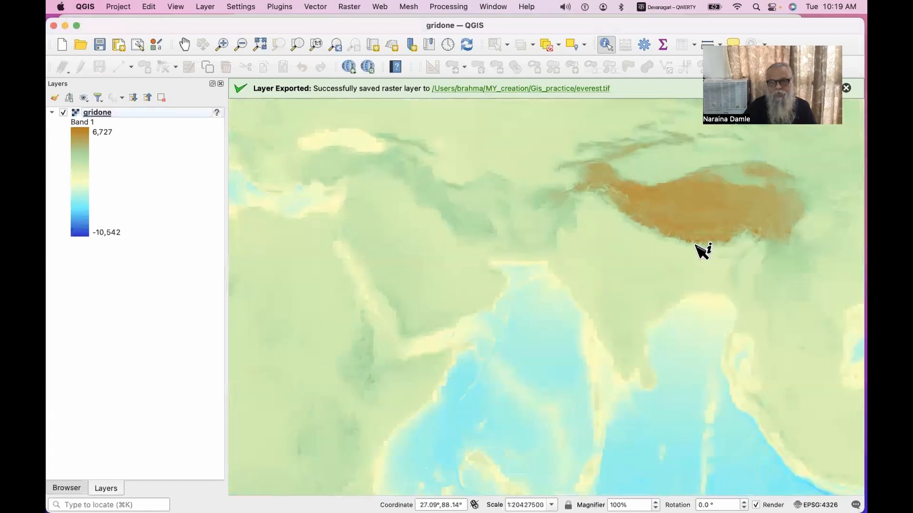
drag(697, 249, 607, 249)
scroll(613, 247, up, 2)
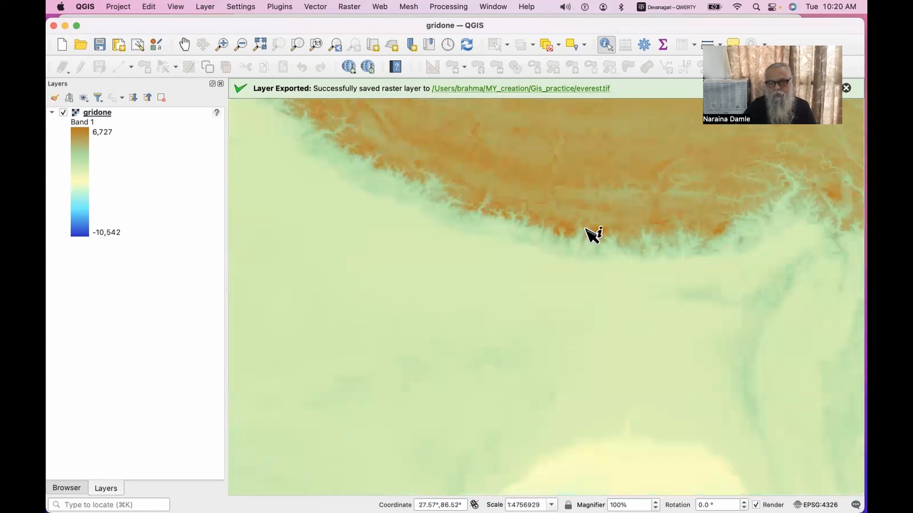
scroll(592, 236, up, 2)
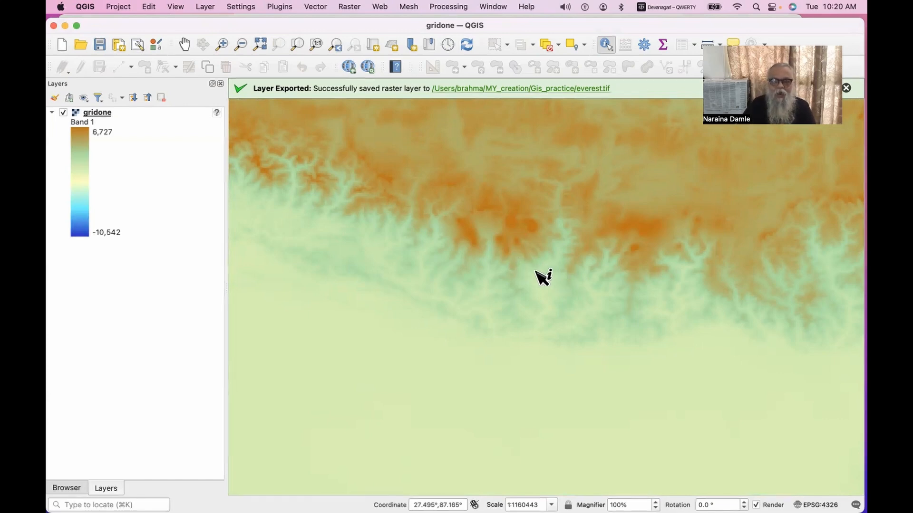
scroll(536, 271, up, 2)
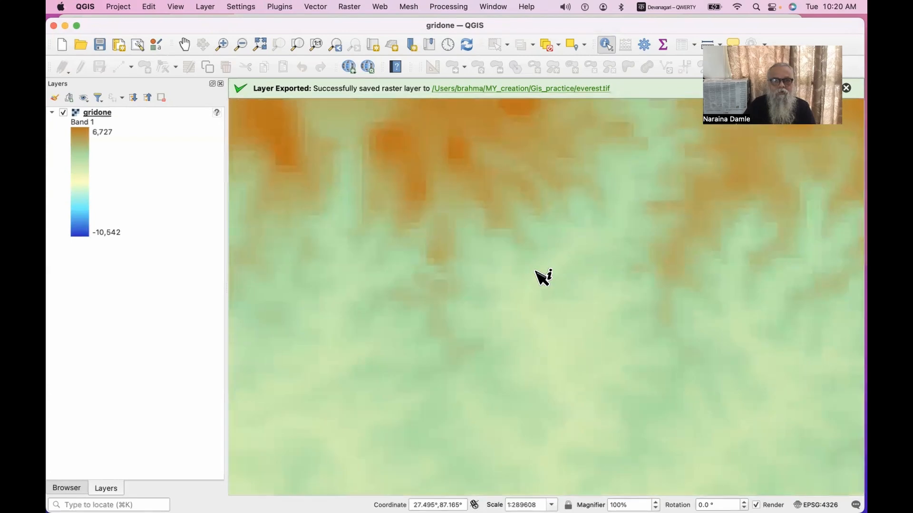
scroll(536, 271, down, 1)
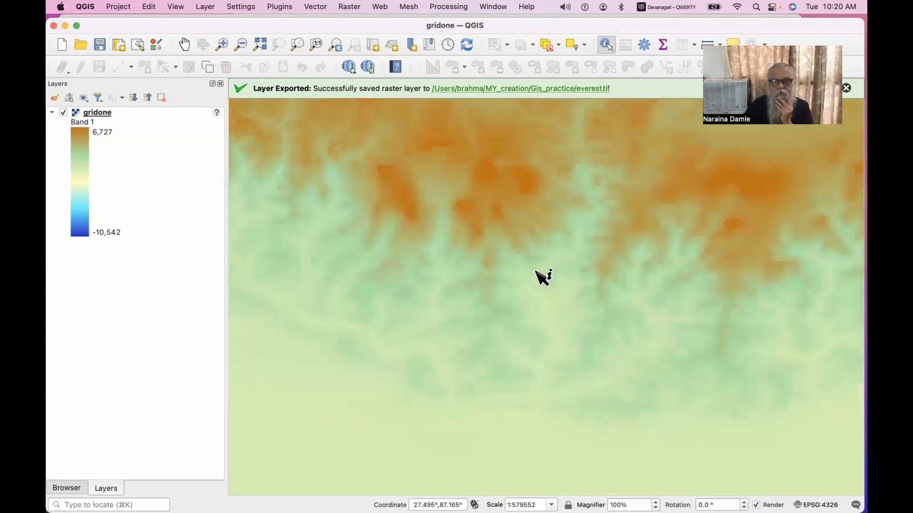
scroll(536, 272, down, 1)
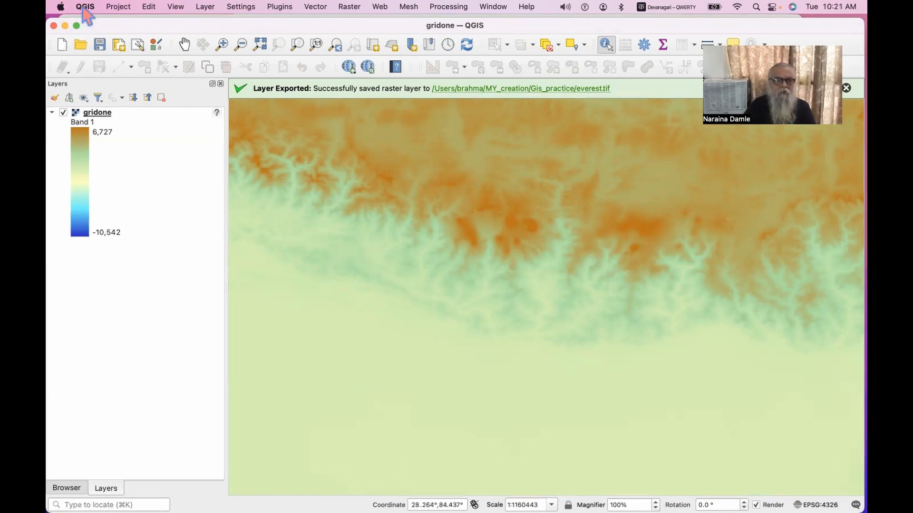
Open the recent project India_gtopo30.qgz
click(119, 8)
mouse_move(141, 81)
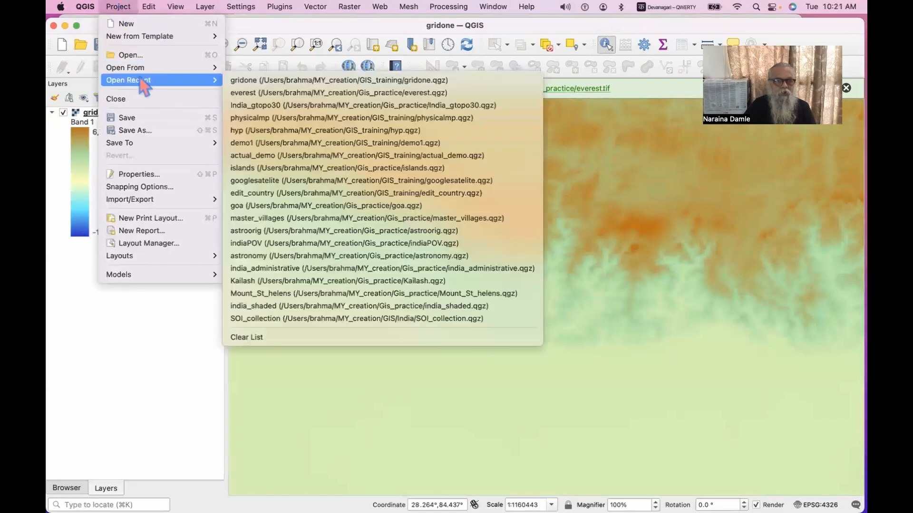
click(433, 106)
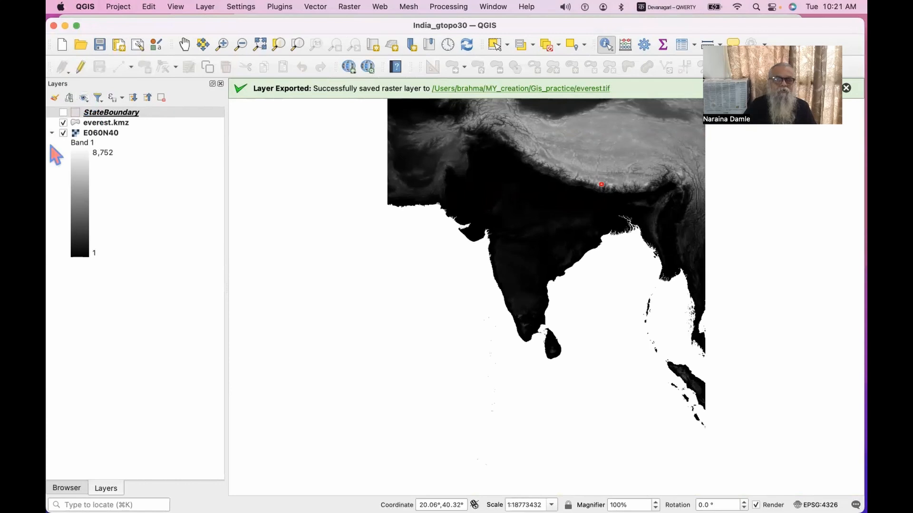
mouse_move(71, 155)
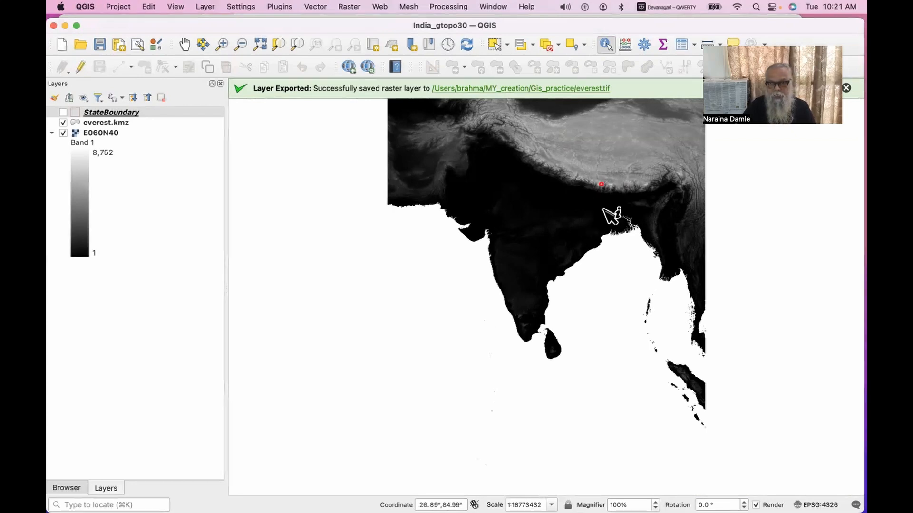
Identify the brightest summit area inside the red Everest outline on the India_gtopo30 map
scroll(602, 190, up, 2)
scroll(599, 191, up, 1)
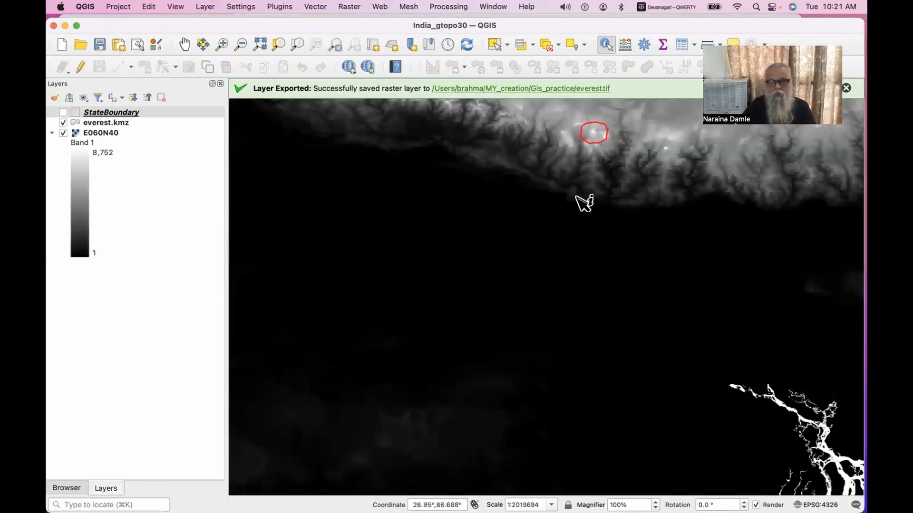
drag(576, 196, 485, 359)
scroll(509, 316, up, 4)
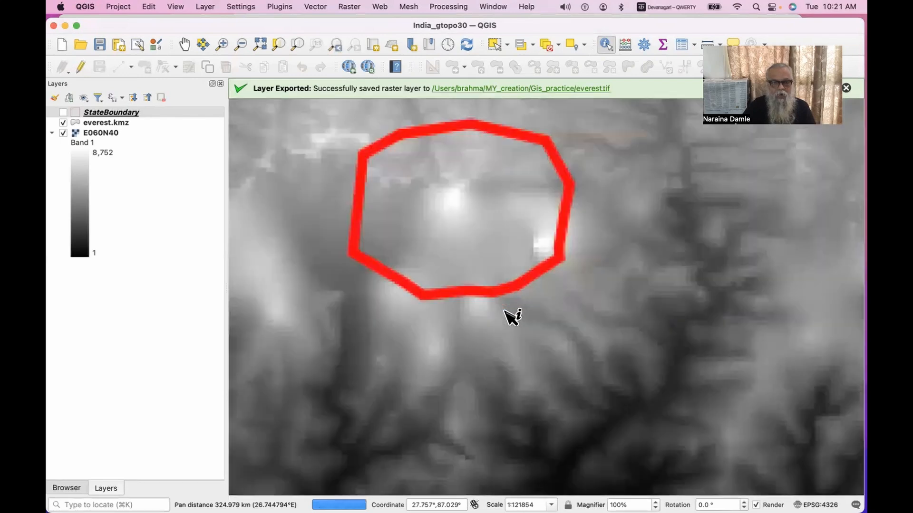
scroll(509, 301, down, 1)
drag(468, 265, 546, 360)
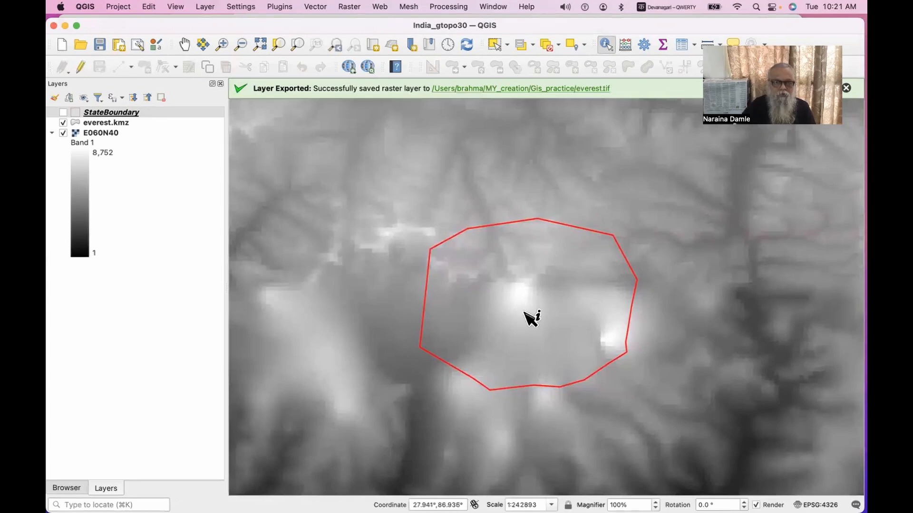
scroll(530, 317, up, 2)
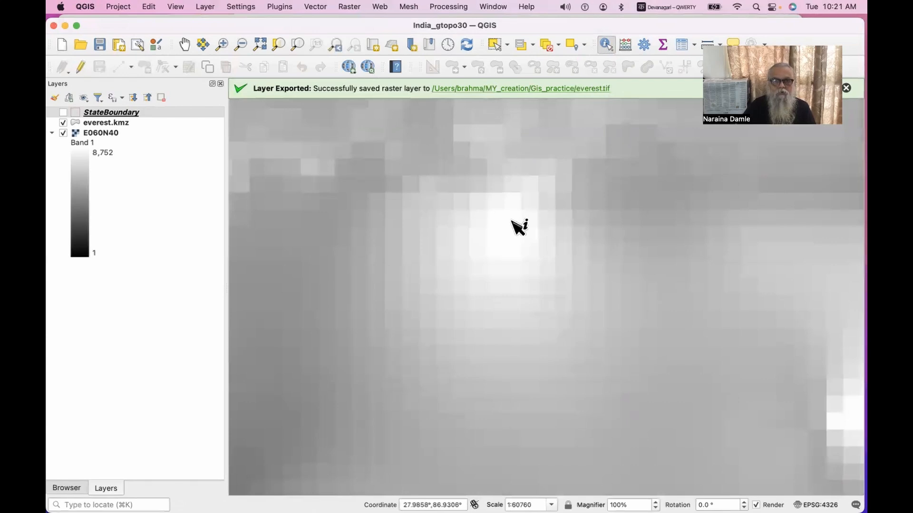
click(498, 221)
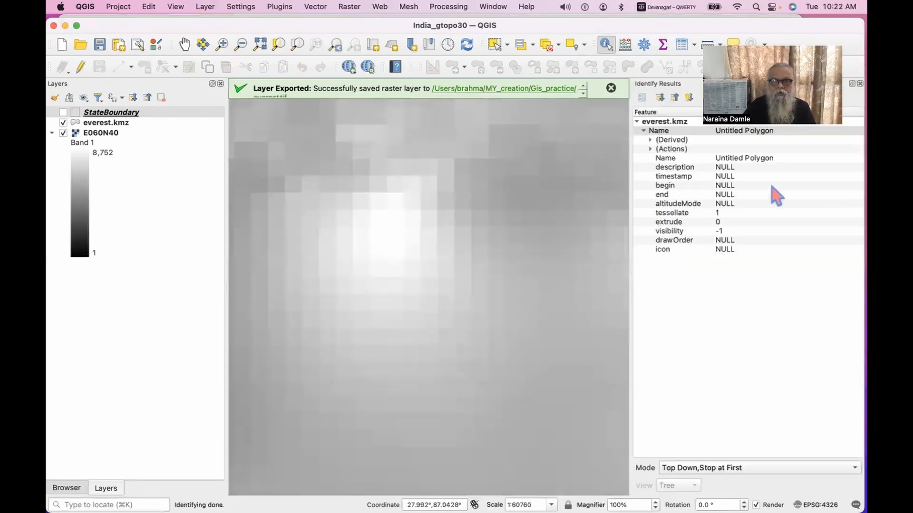
Make E060N40 the active layer and hide the everest.kmz layer
click(100, 134)
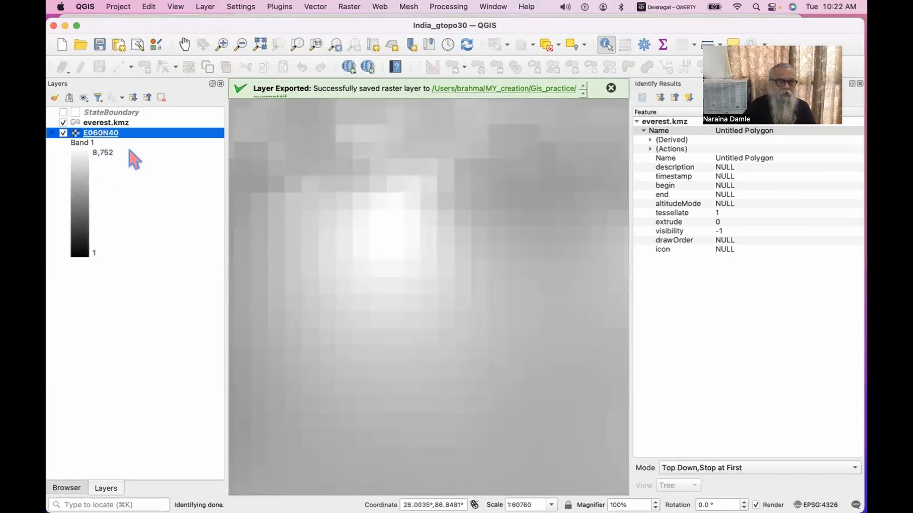
click(63, 123)
click(63, 123)
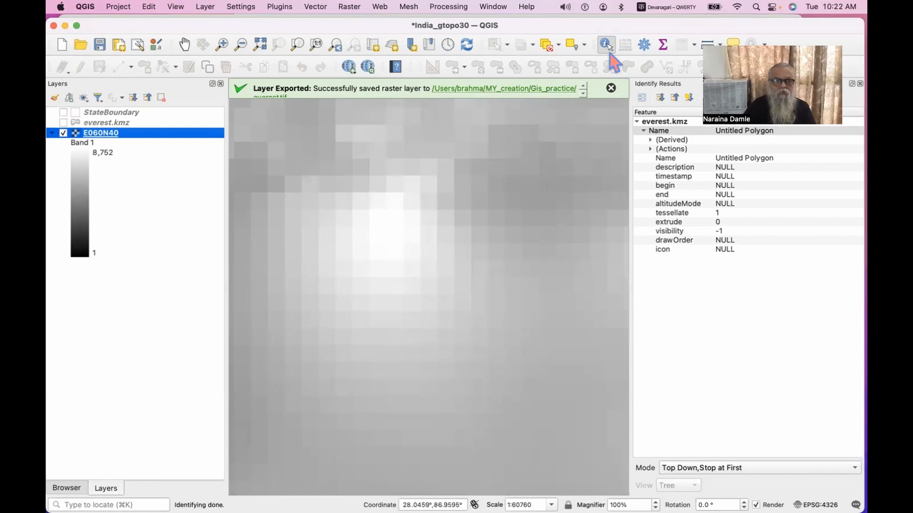
Identify the elevation values of the brightest Everest summit cell and its neighbouring cells in the E060N40 raster
click(395, 219)
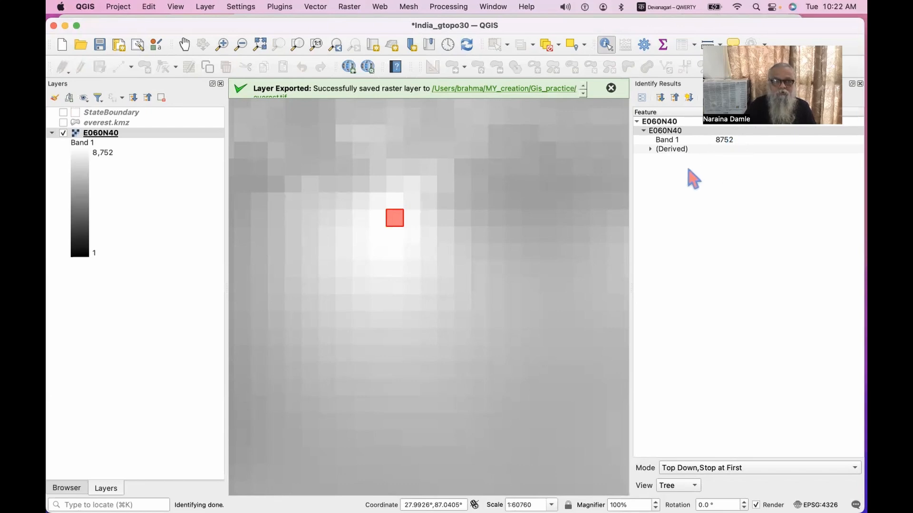
click(410, 217)
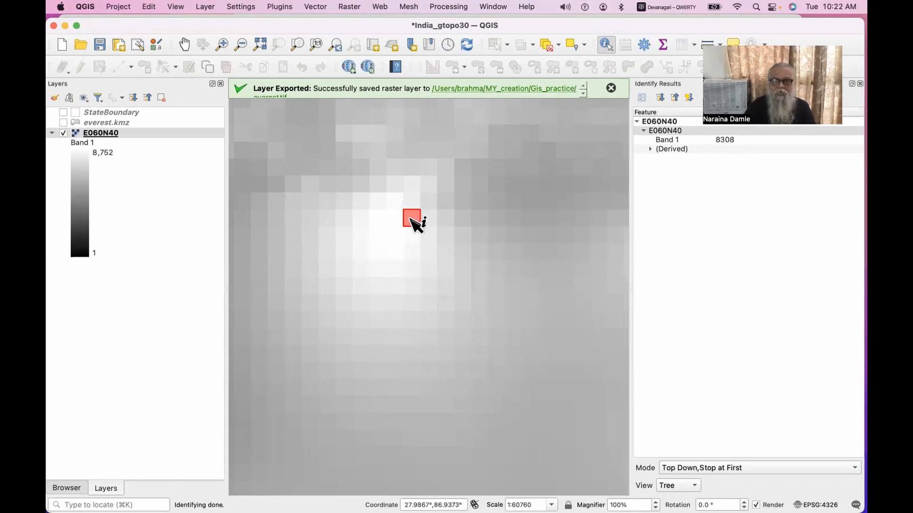
click(395, 231)
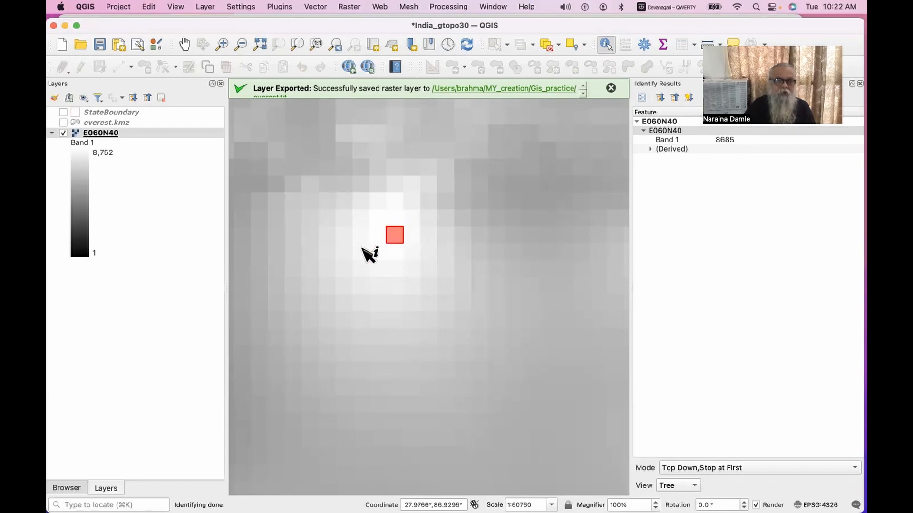
click(377, 217)
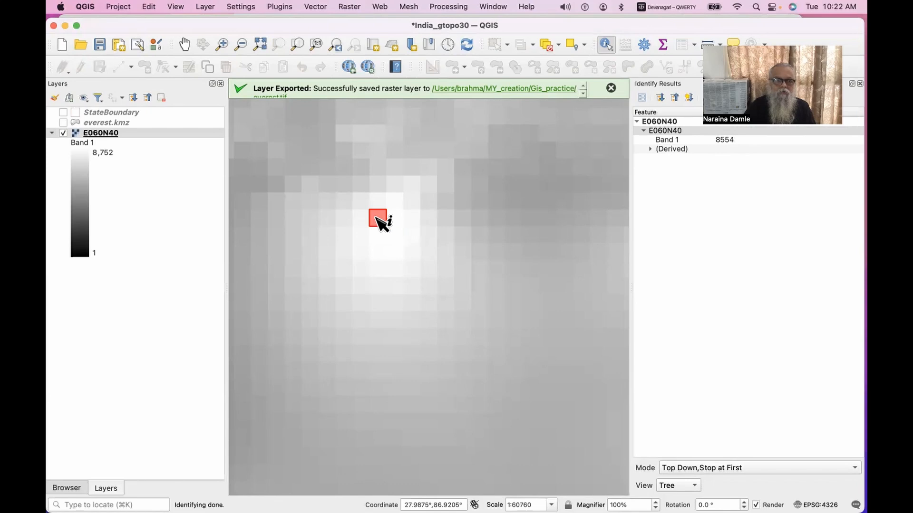
click(399, 221)
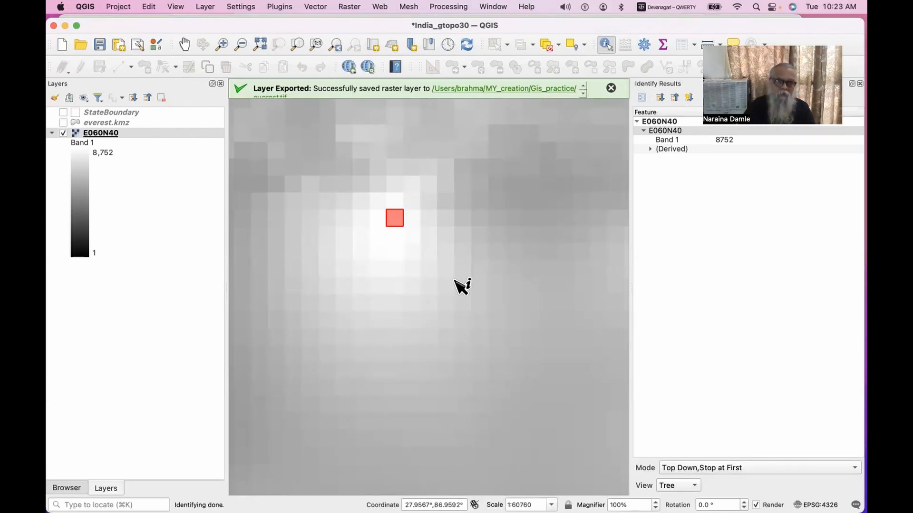
Open the recent project everest.qgz without saving India_gtopo30, and close the identify results
click(111, 9)
mouse_move(133, 81)
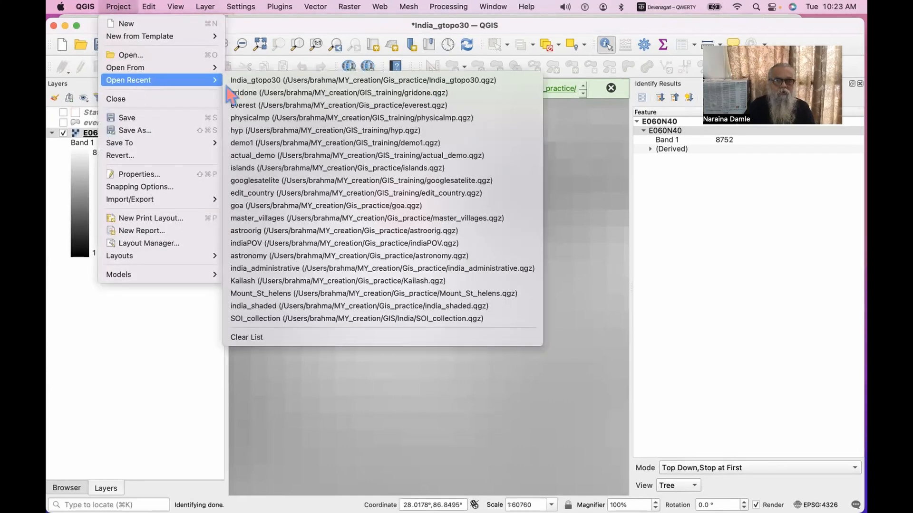
click(363, 106)
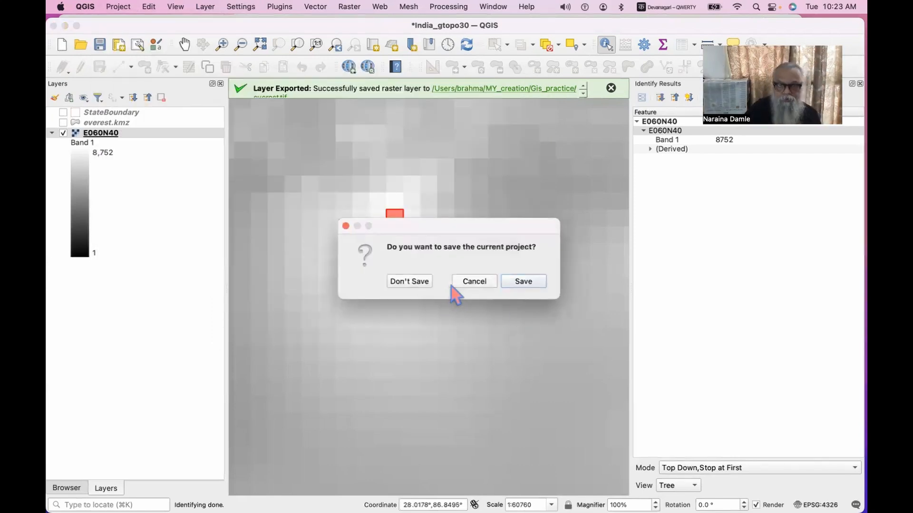
click(408, 283)
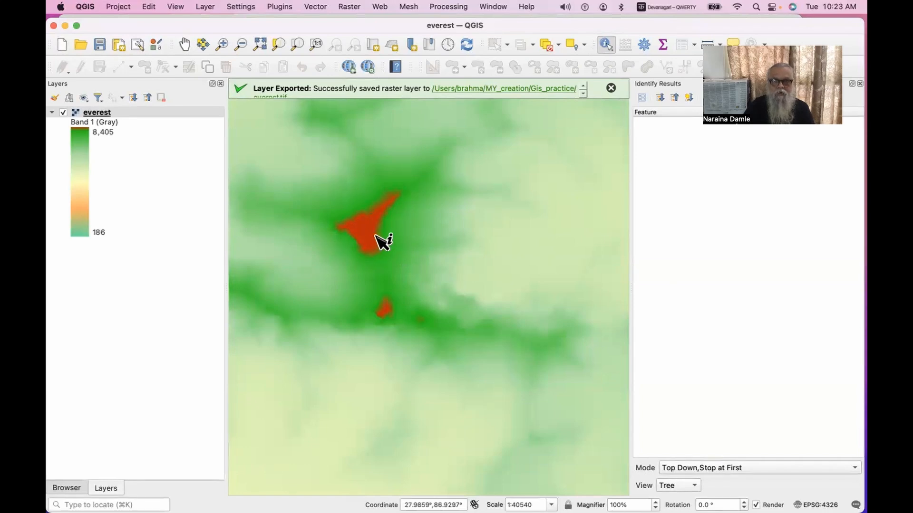
click(859, 83)
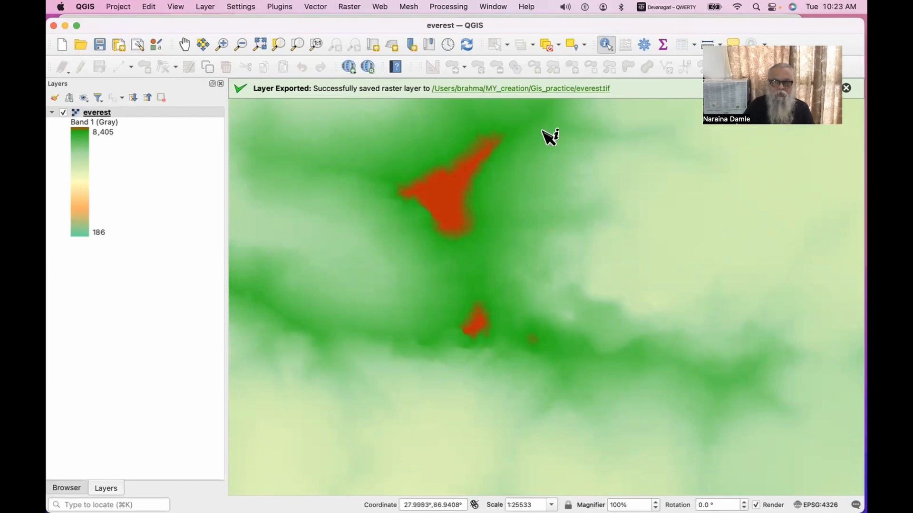
Identify the elevation values of several neighbouring cells inside the large red summit area of the everest raster
scroll(460, 197, up, 2)
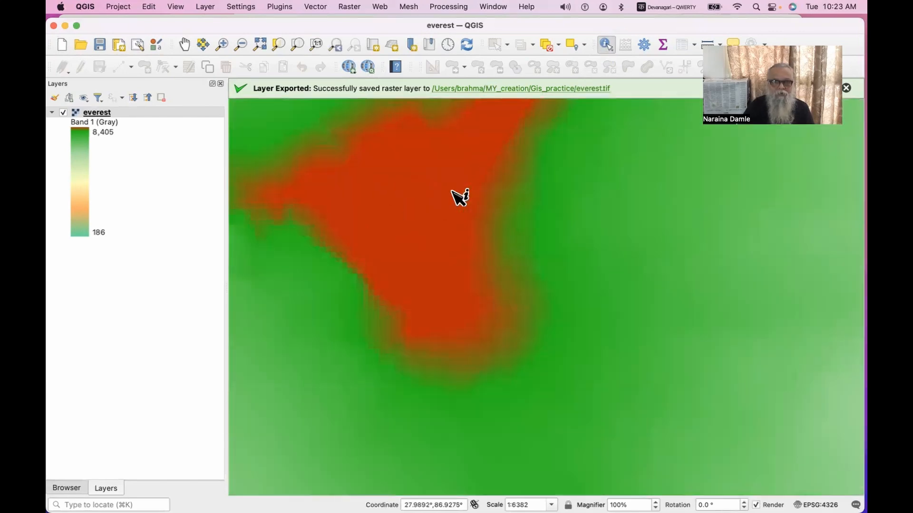
scroll(452, 238, up, 2)
drag(452, 241, 499, 317)
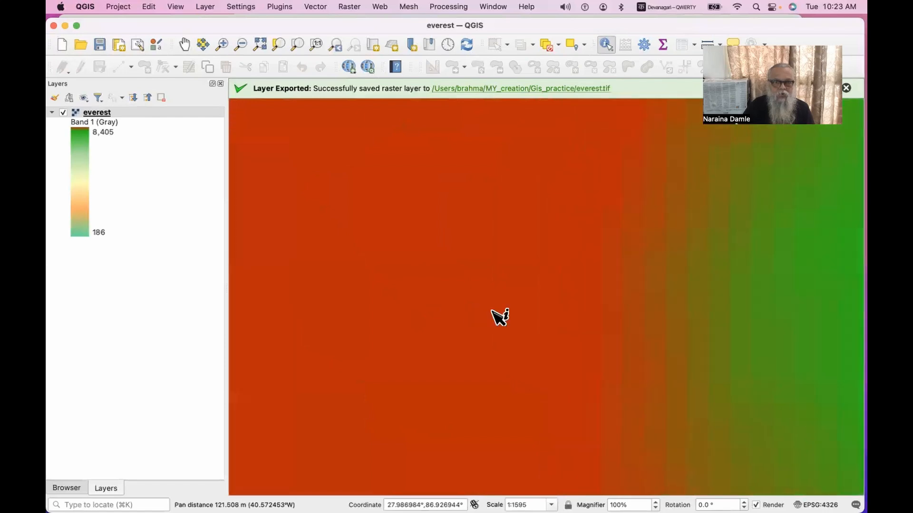
scroll(499, 317, down, 2)
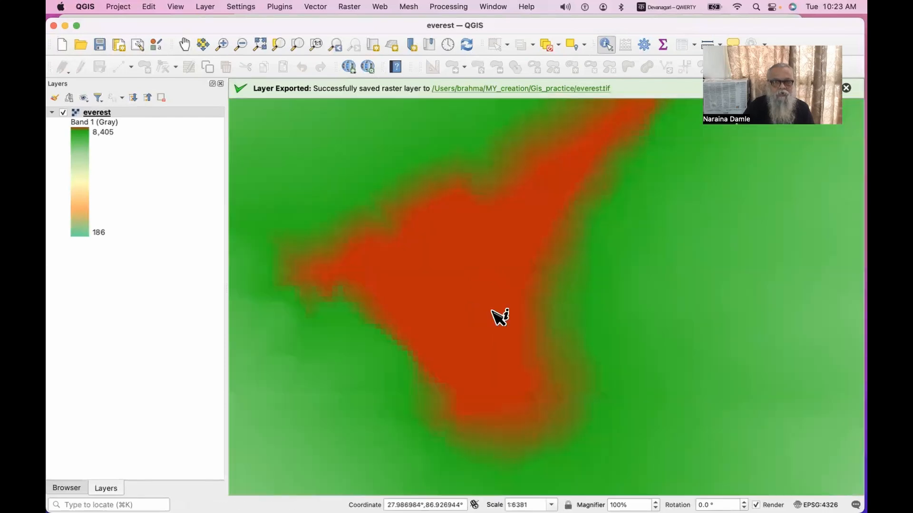
scroll(498, 316, up, 1)
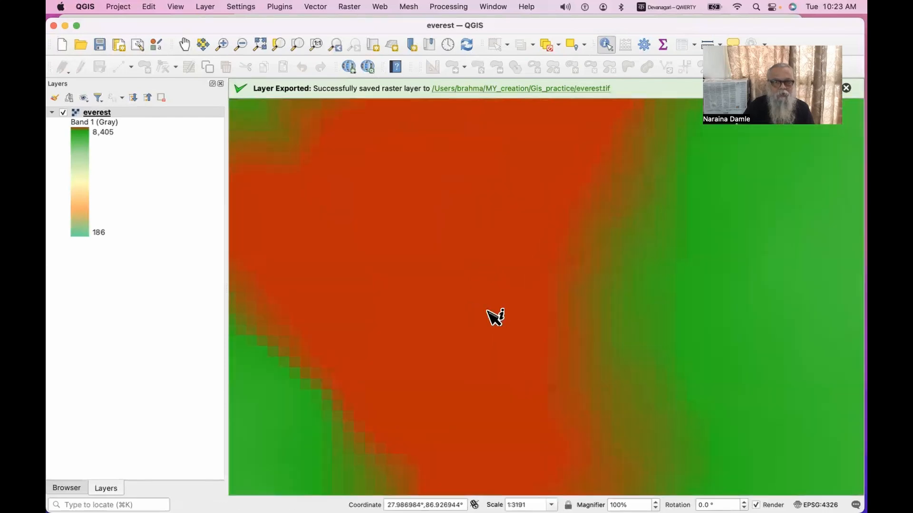
click(443, 254)
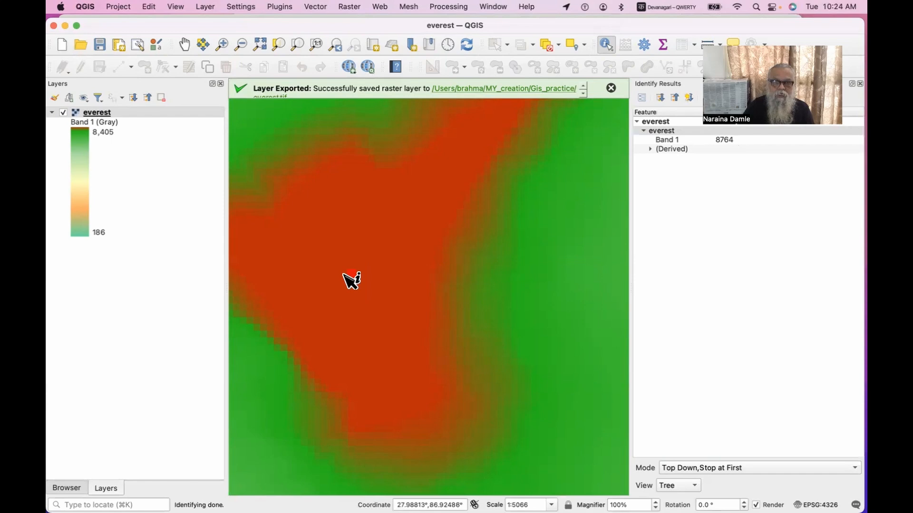
click(345, 272)
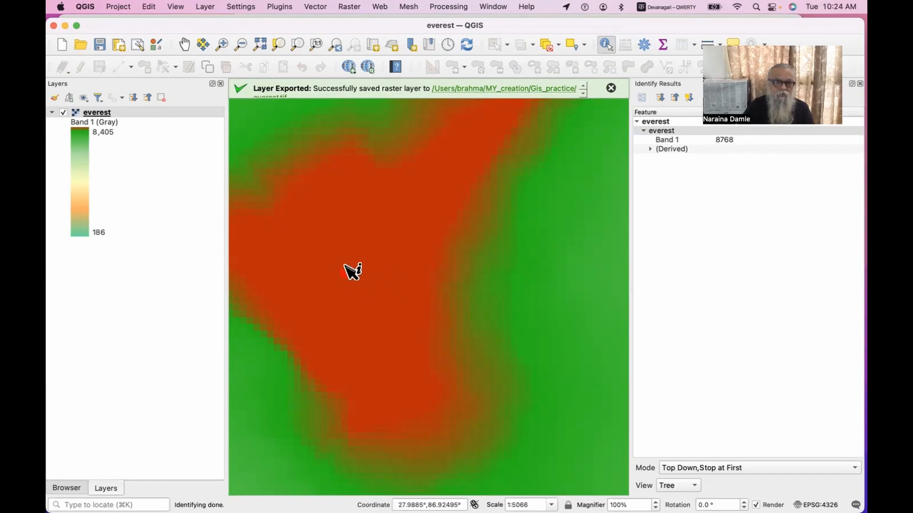
click(343, 266)
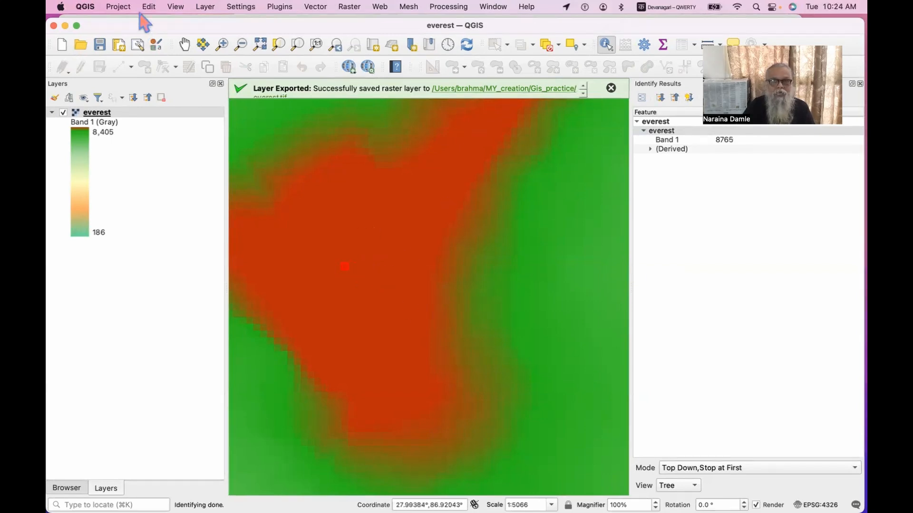
Open the print layout a4 and view the scale and main properties of its Map 1 item
click(118, 7)
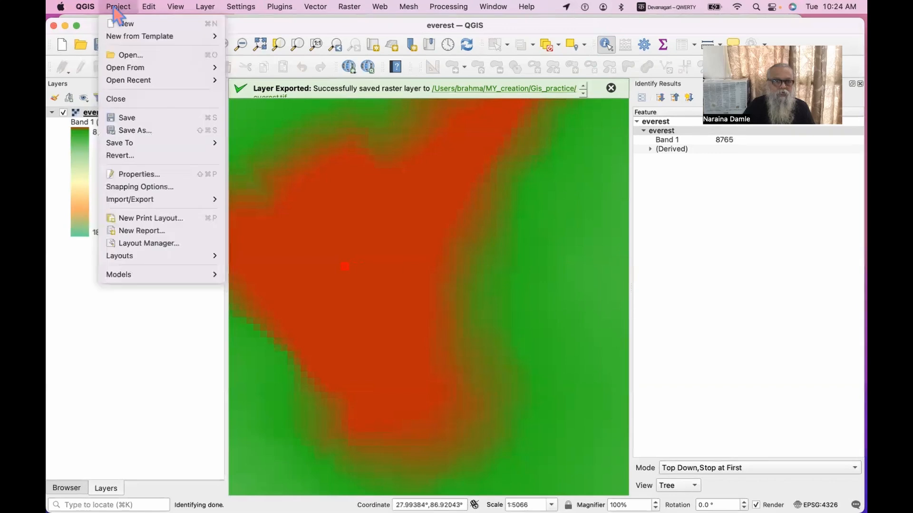
mouse_move(128, 257)
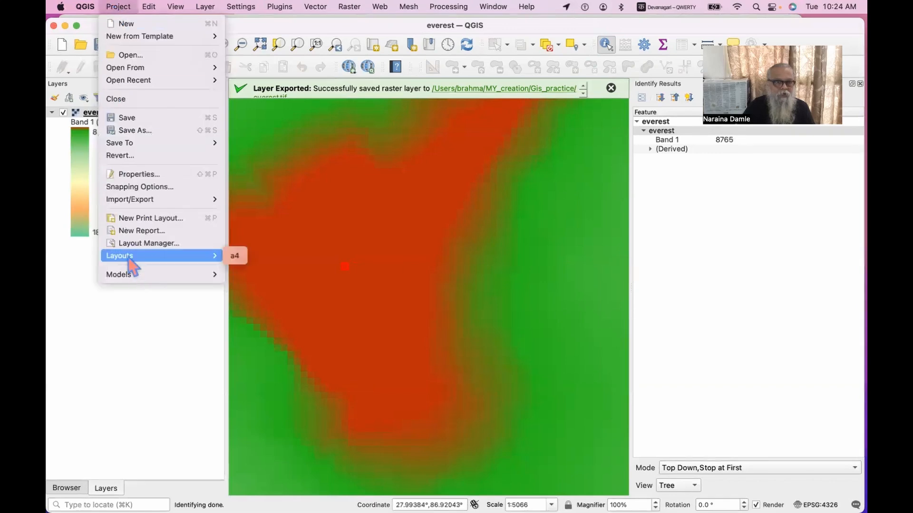
click(236, 256)
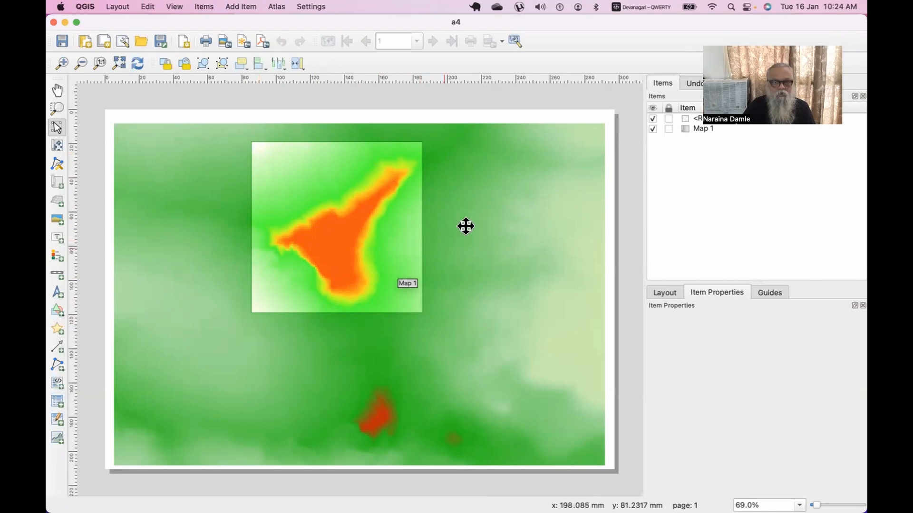
click(501, 238)
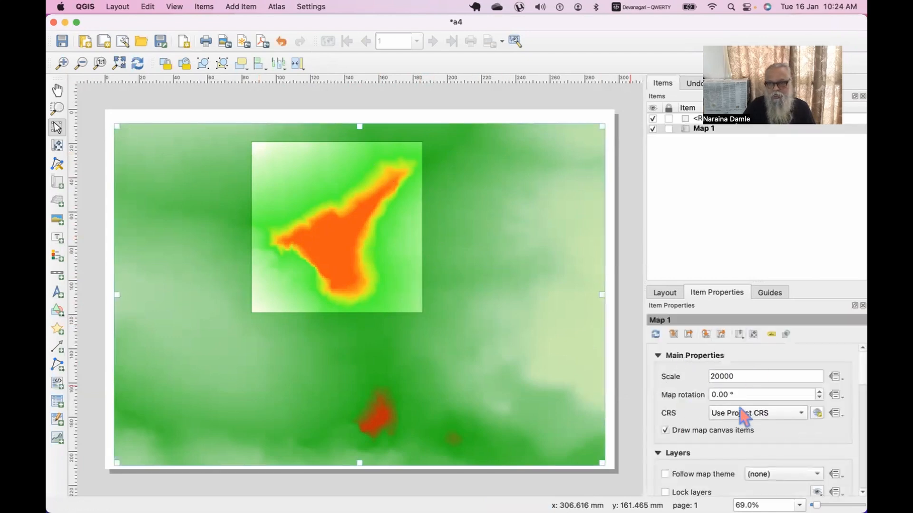
click(94, 206)
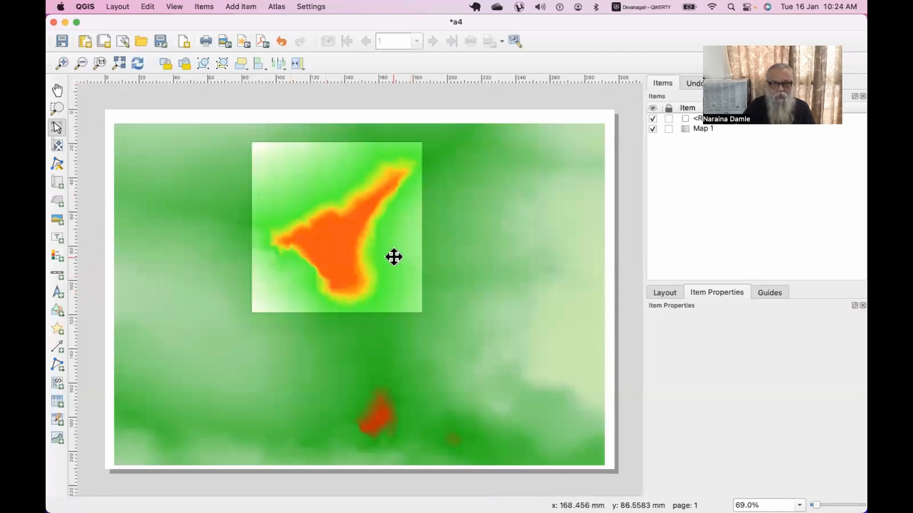